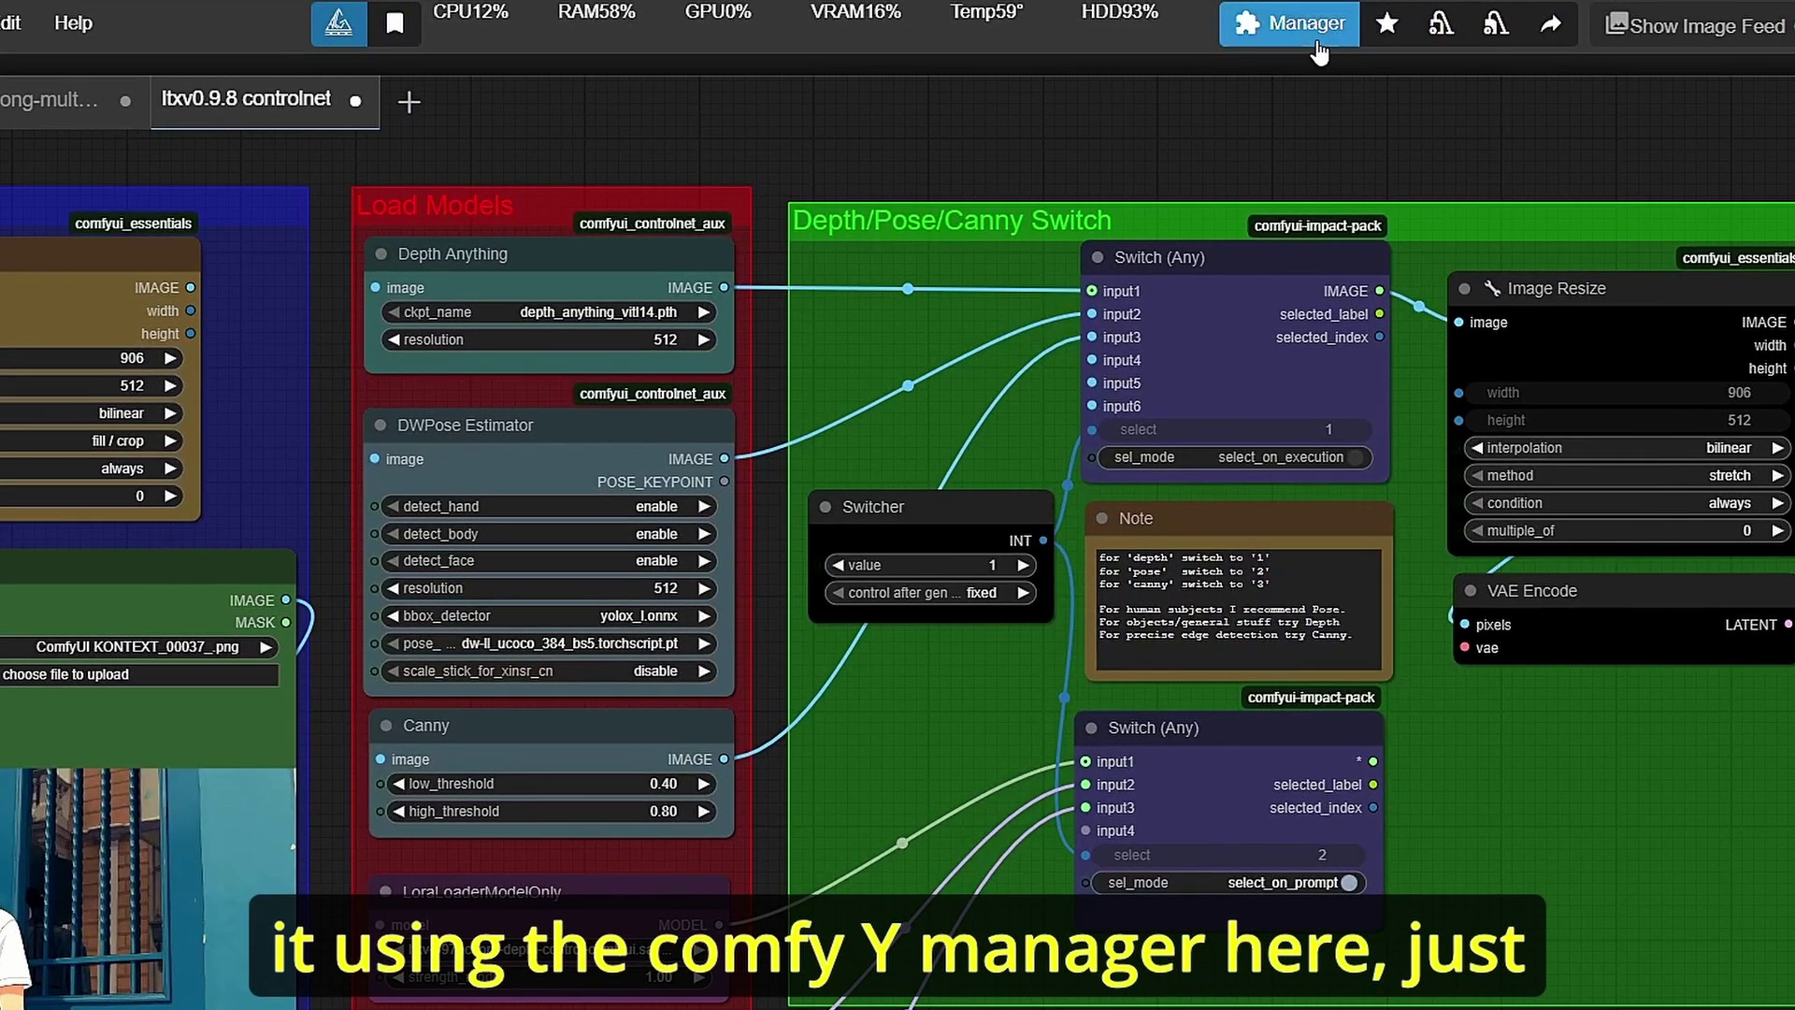
- Search the ComfyUI custom nodes list for "ltxv" and leave the list
{"action": "left_click", "coordinate": [1316, 42]}
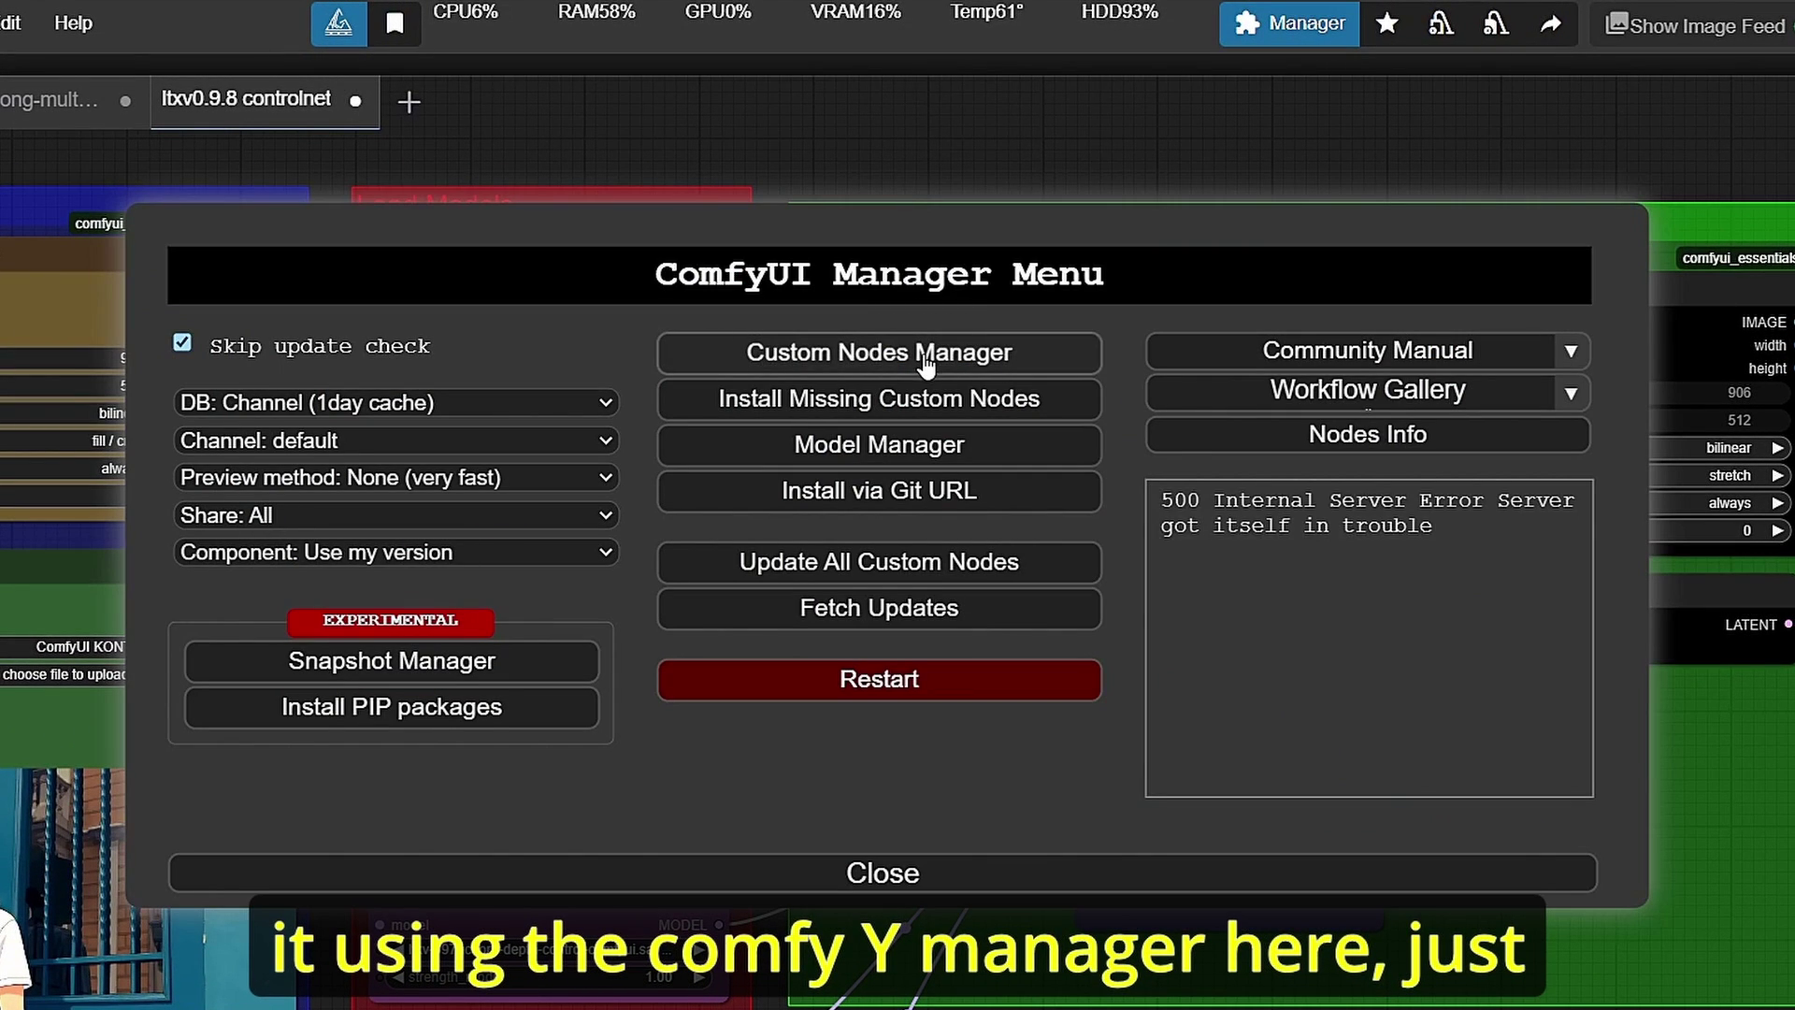
{"action": "left_click", "coordinate": [922, 352]}
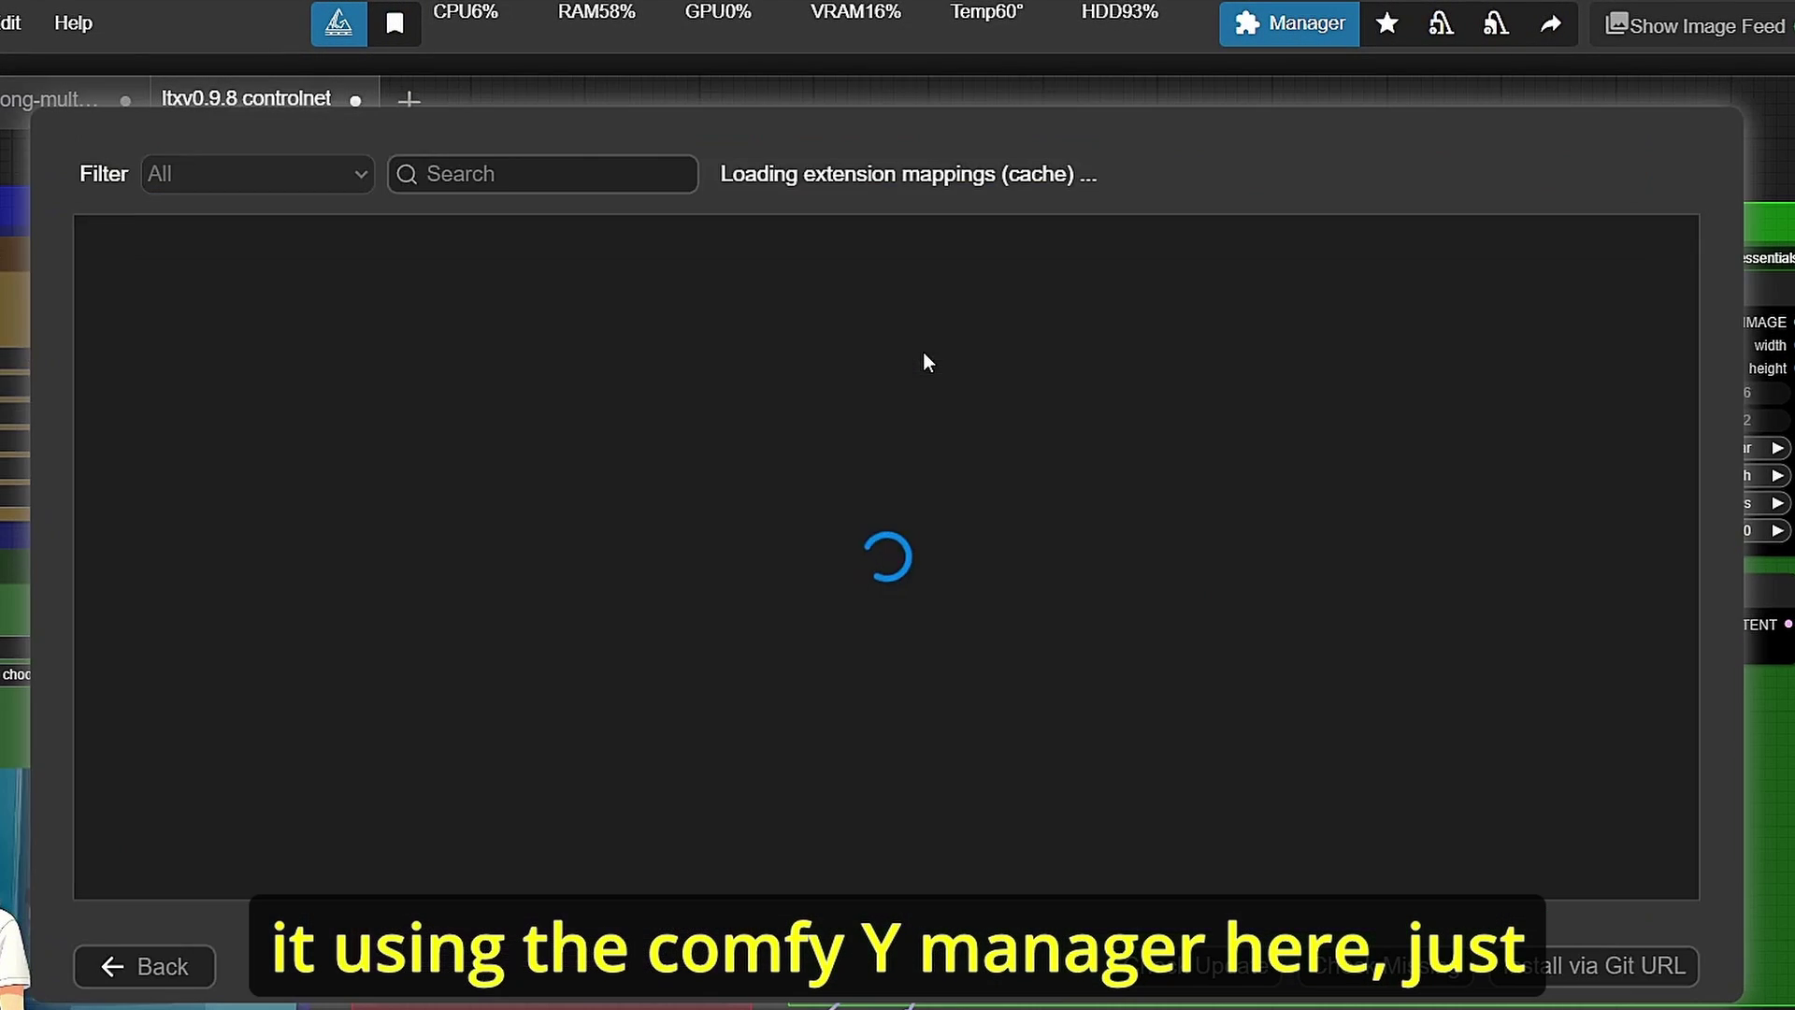
{"action": "left_click", "coordinate": [551, 181]}
{"action": "type", "text": "ltxv"}
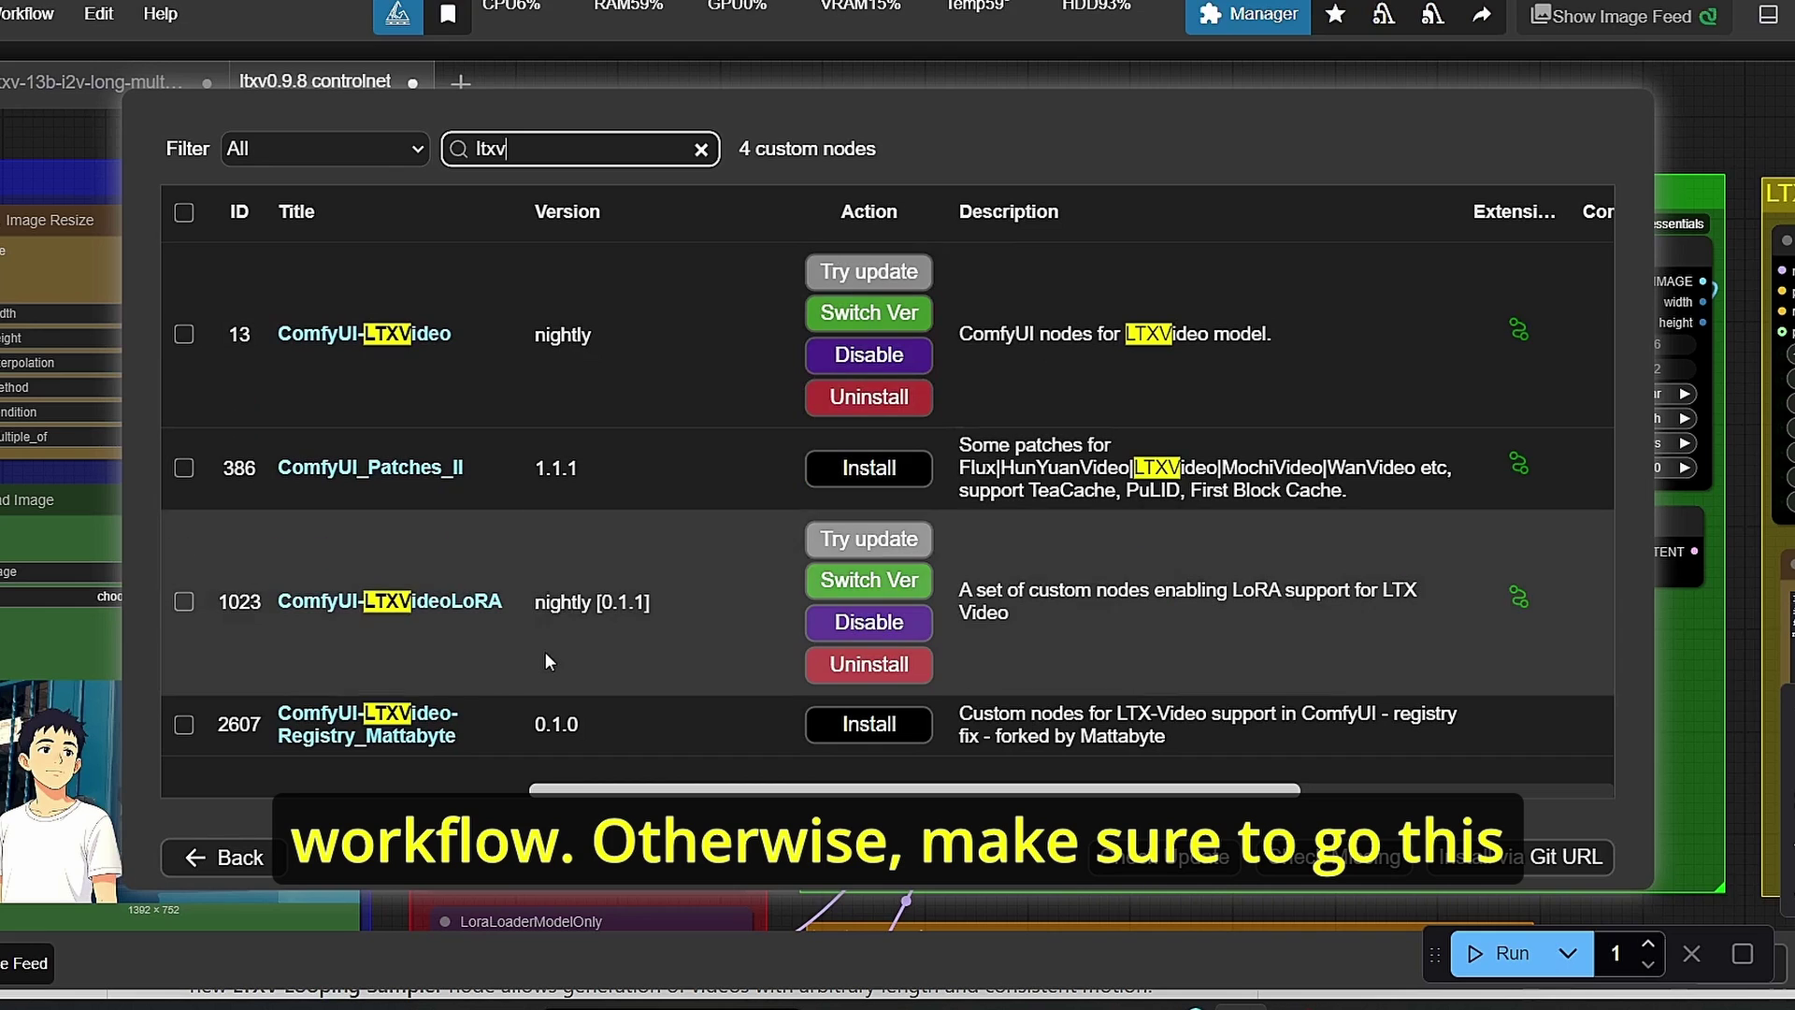
{"action": "left_click", "coordinate": [224, 857]}
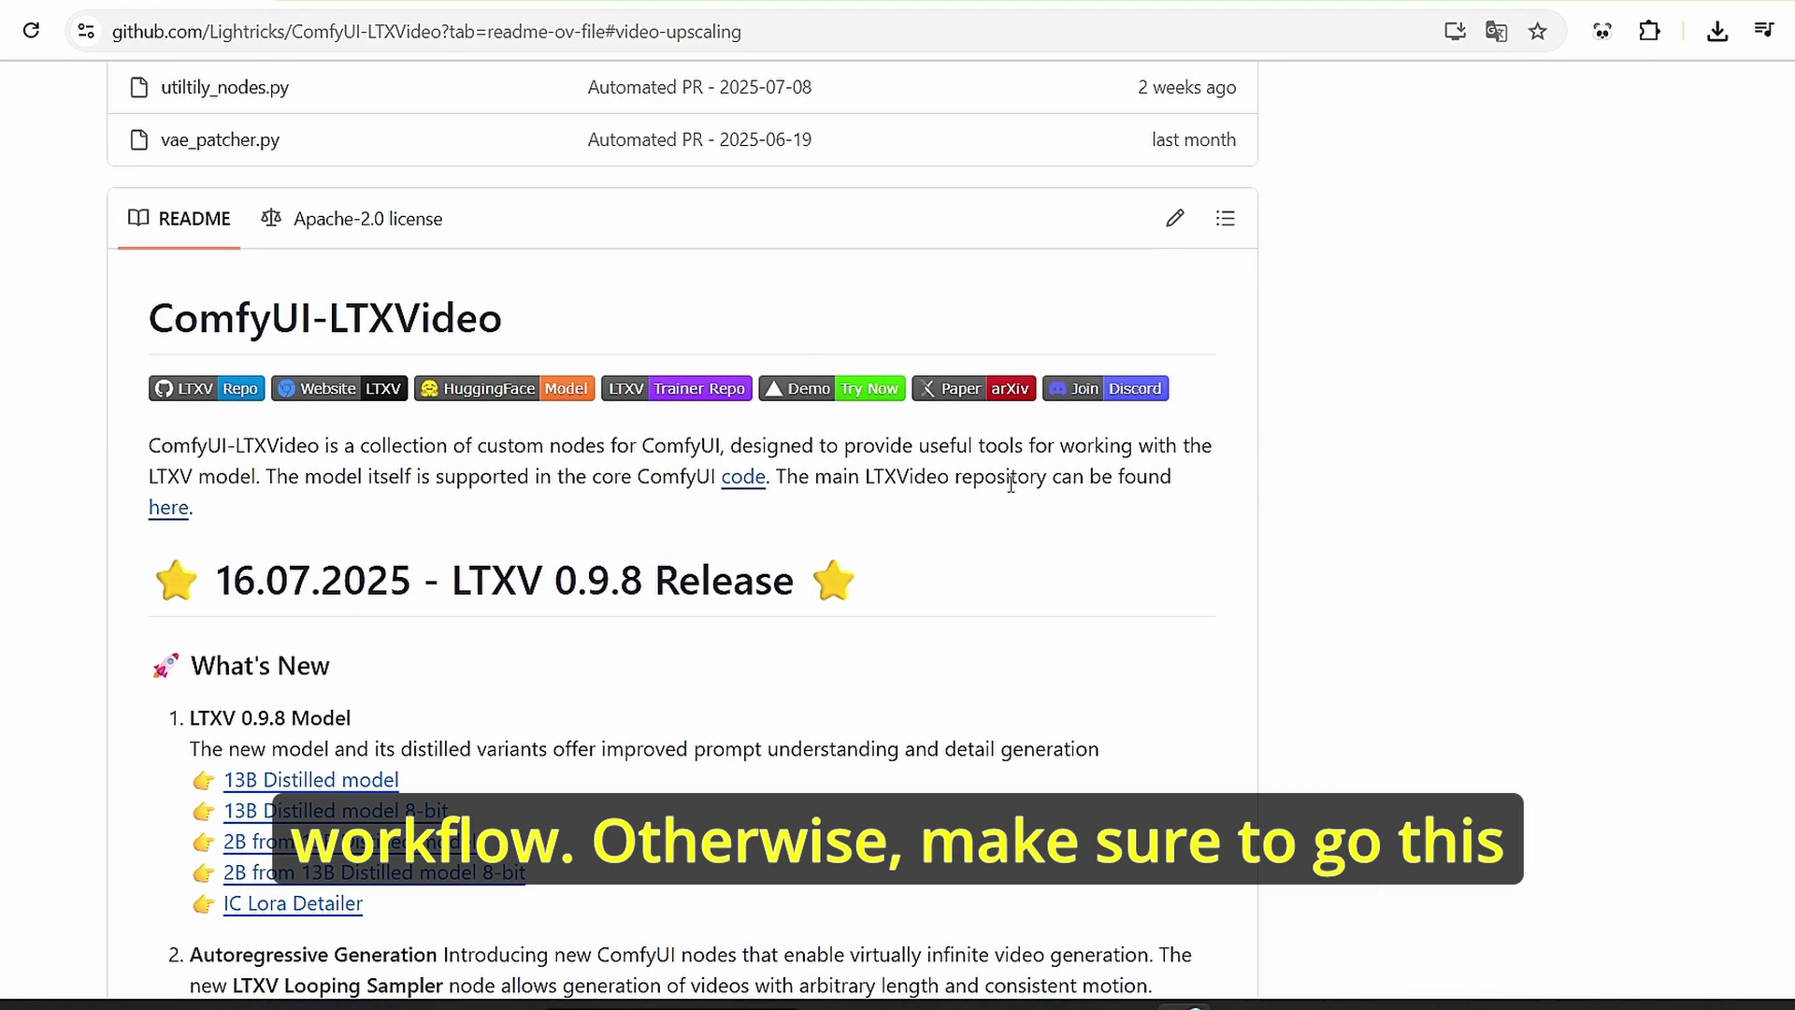
- Copy the HTTPS clone URL of the ComfyUI-LTXVideo repository on GitHub
{"action": "scroll", "coordinate": [1609, 275], "scroll_direction": "up", "scroll_amount": 15}
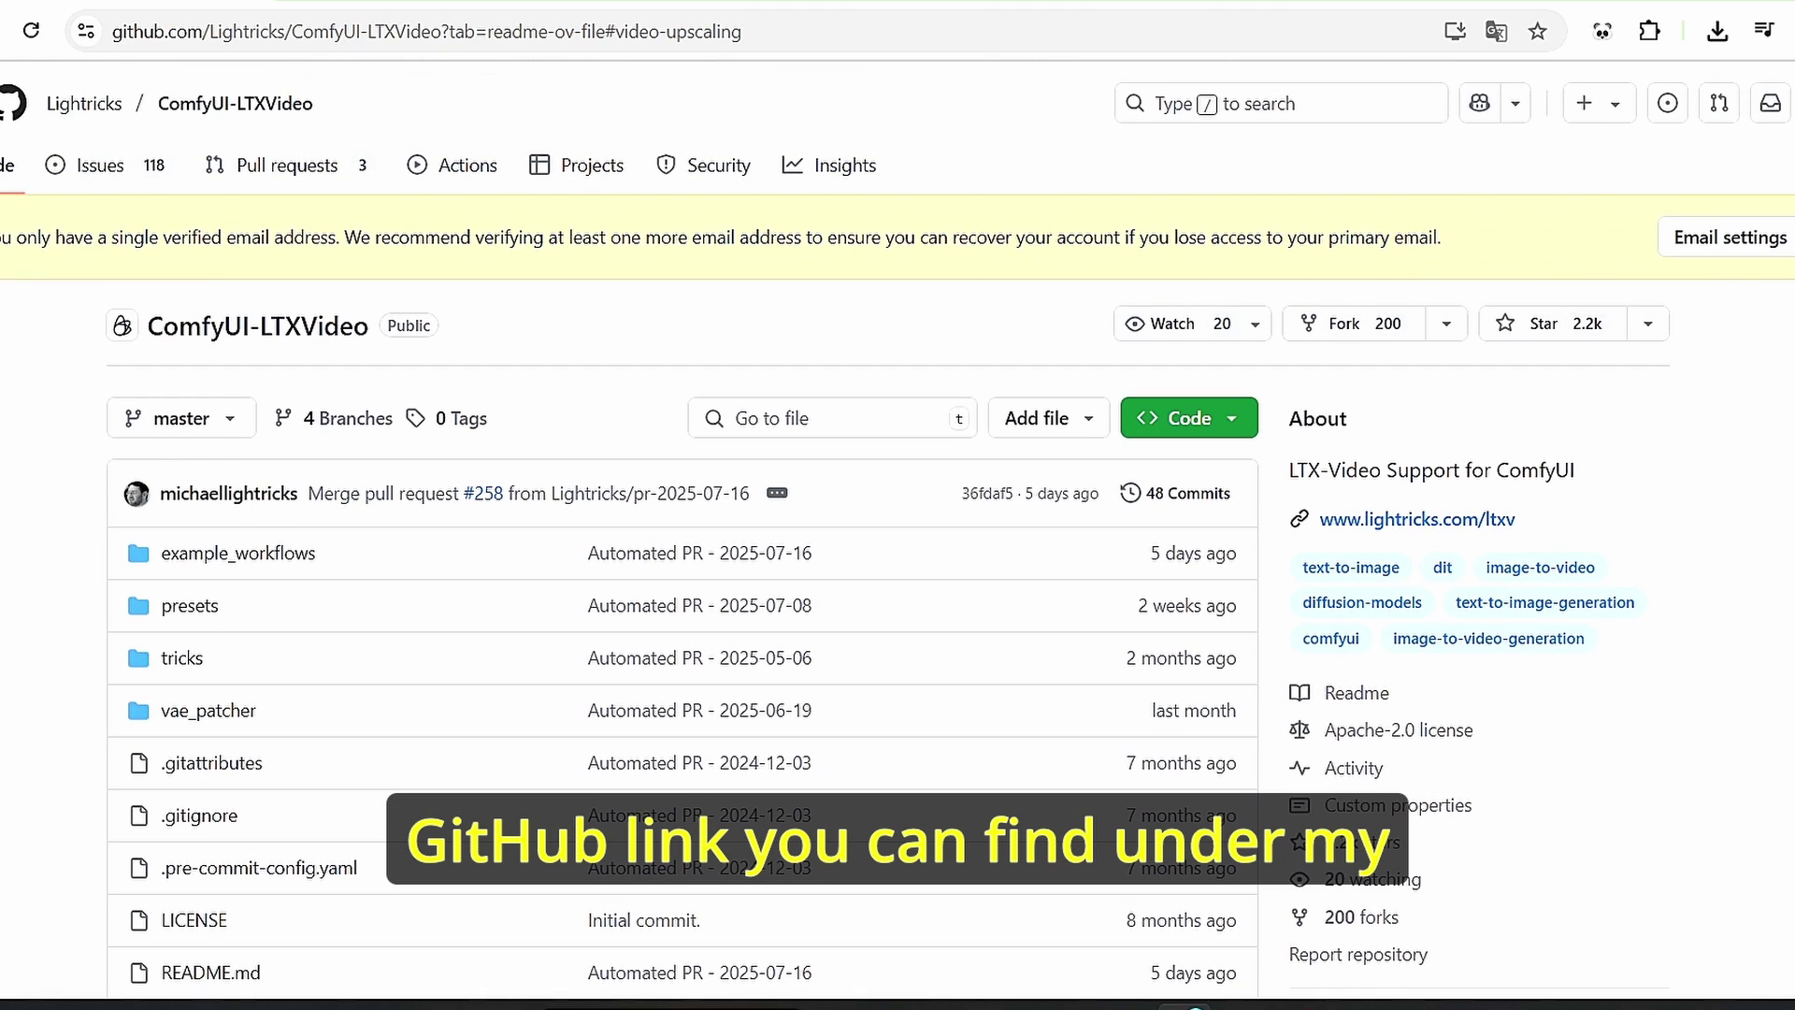
{"action": "left_click", "coordinate": [1220, 425]}
{"action": "left_click", "coordinate": [1222, 649]}
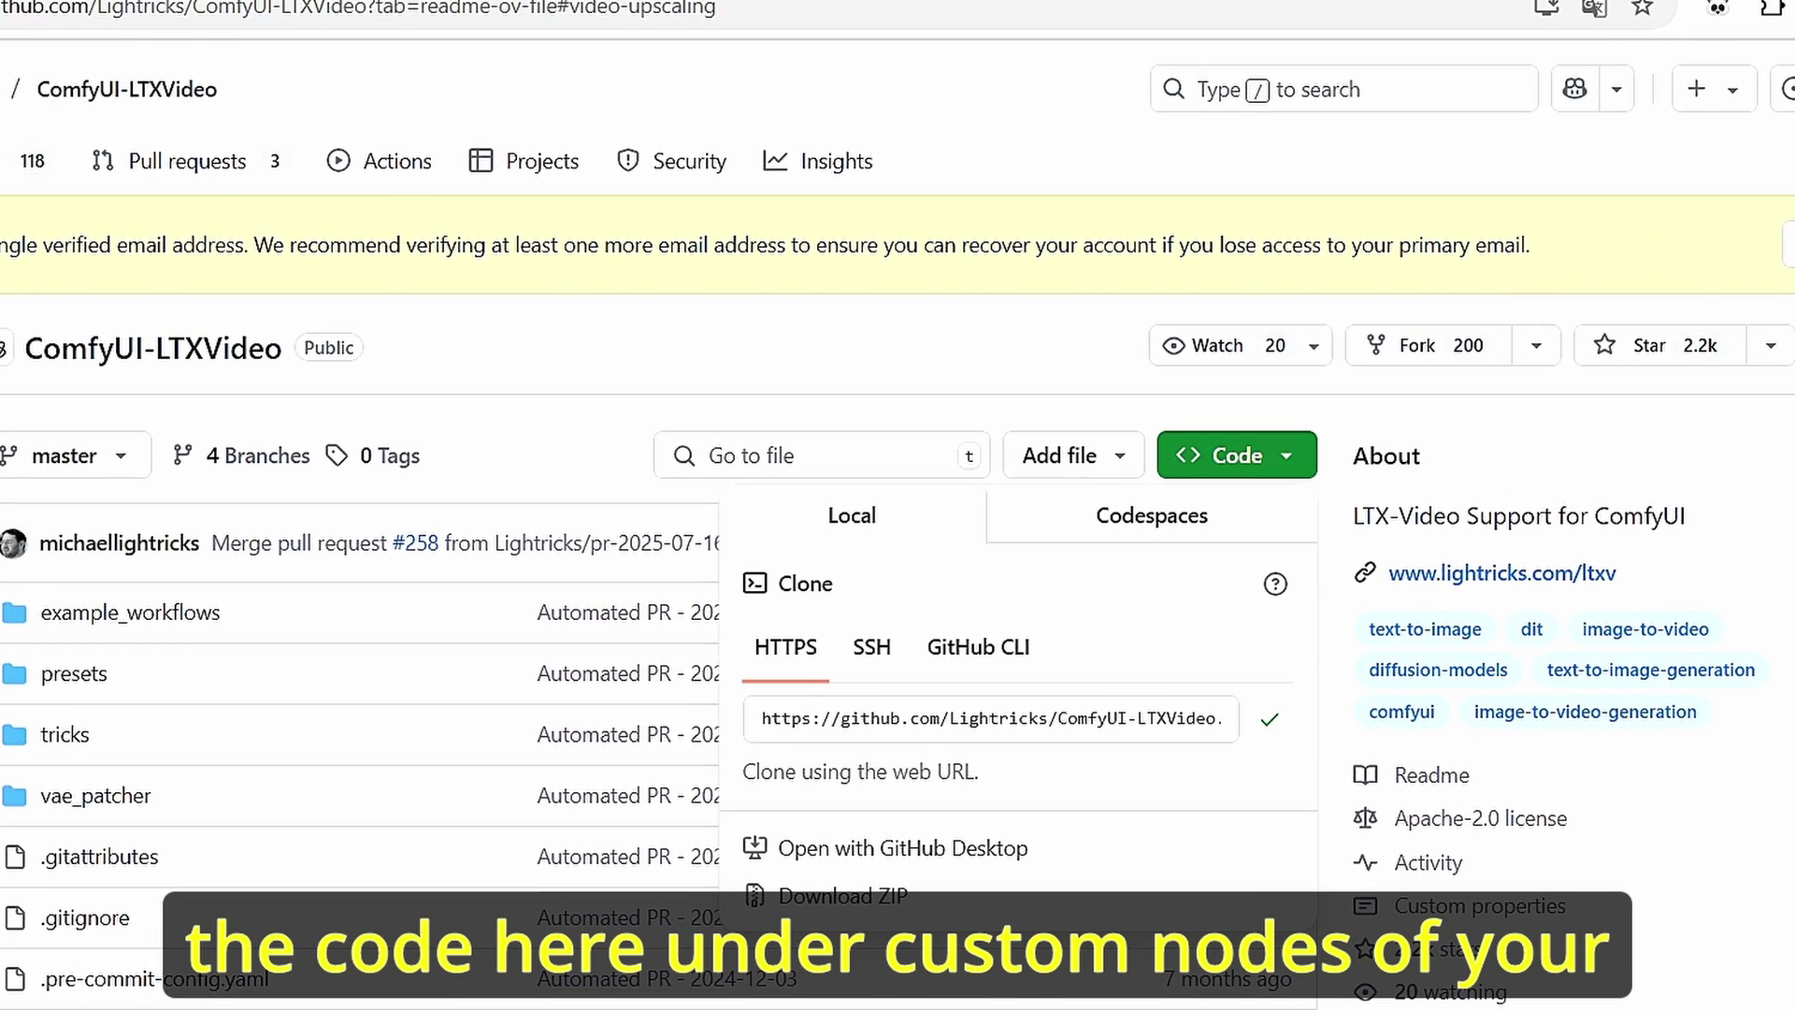
{"action": "left_click", "coordinate": [865, 963]}
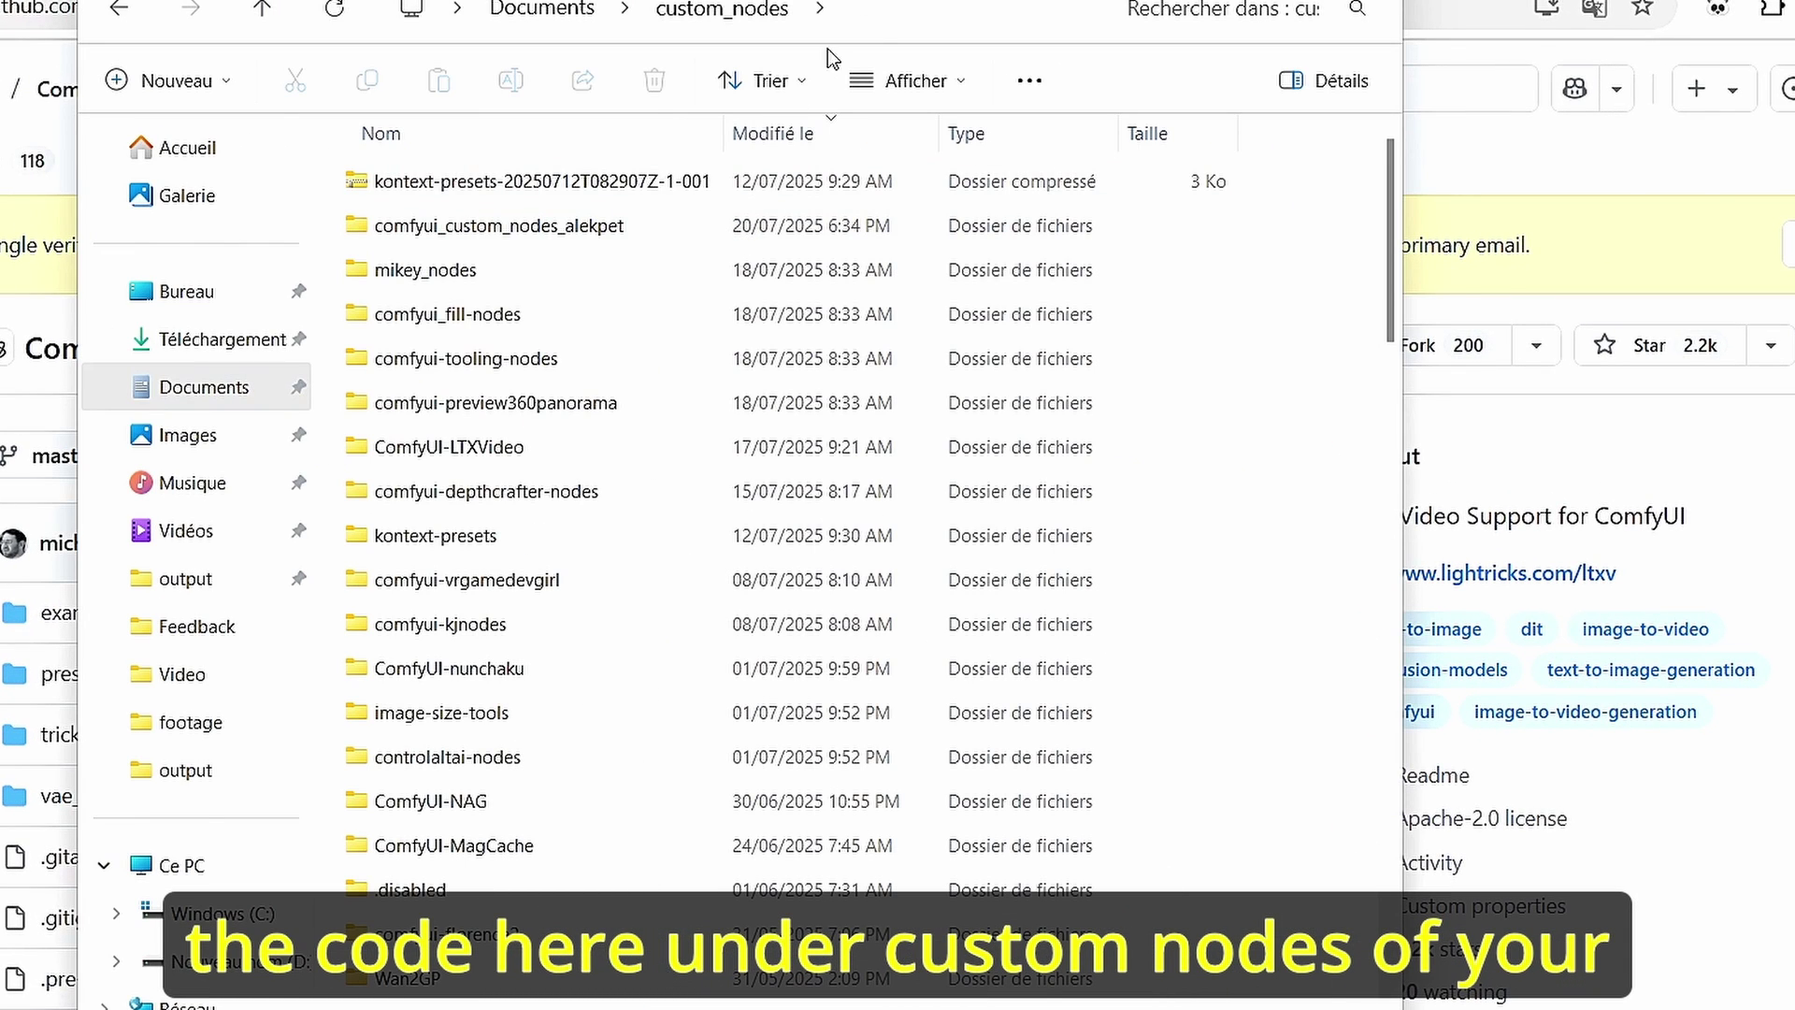
{"action": "left_click", "coordinate": [874, 11]}
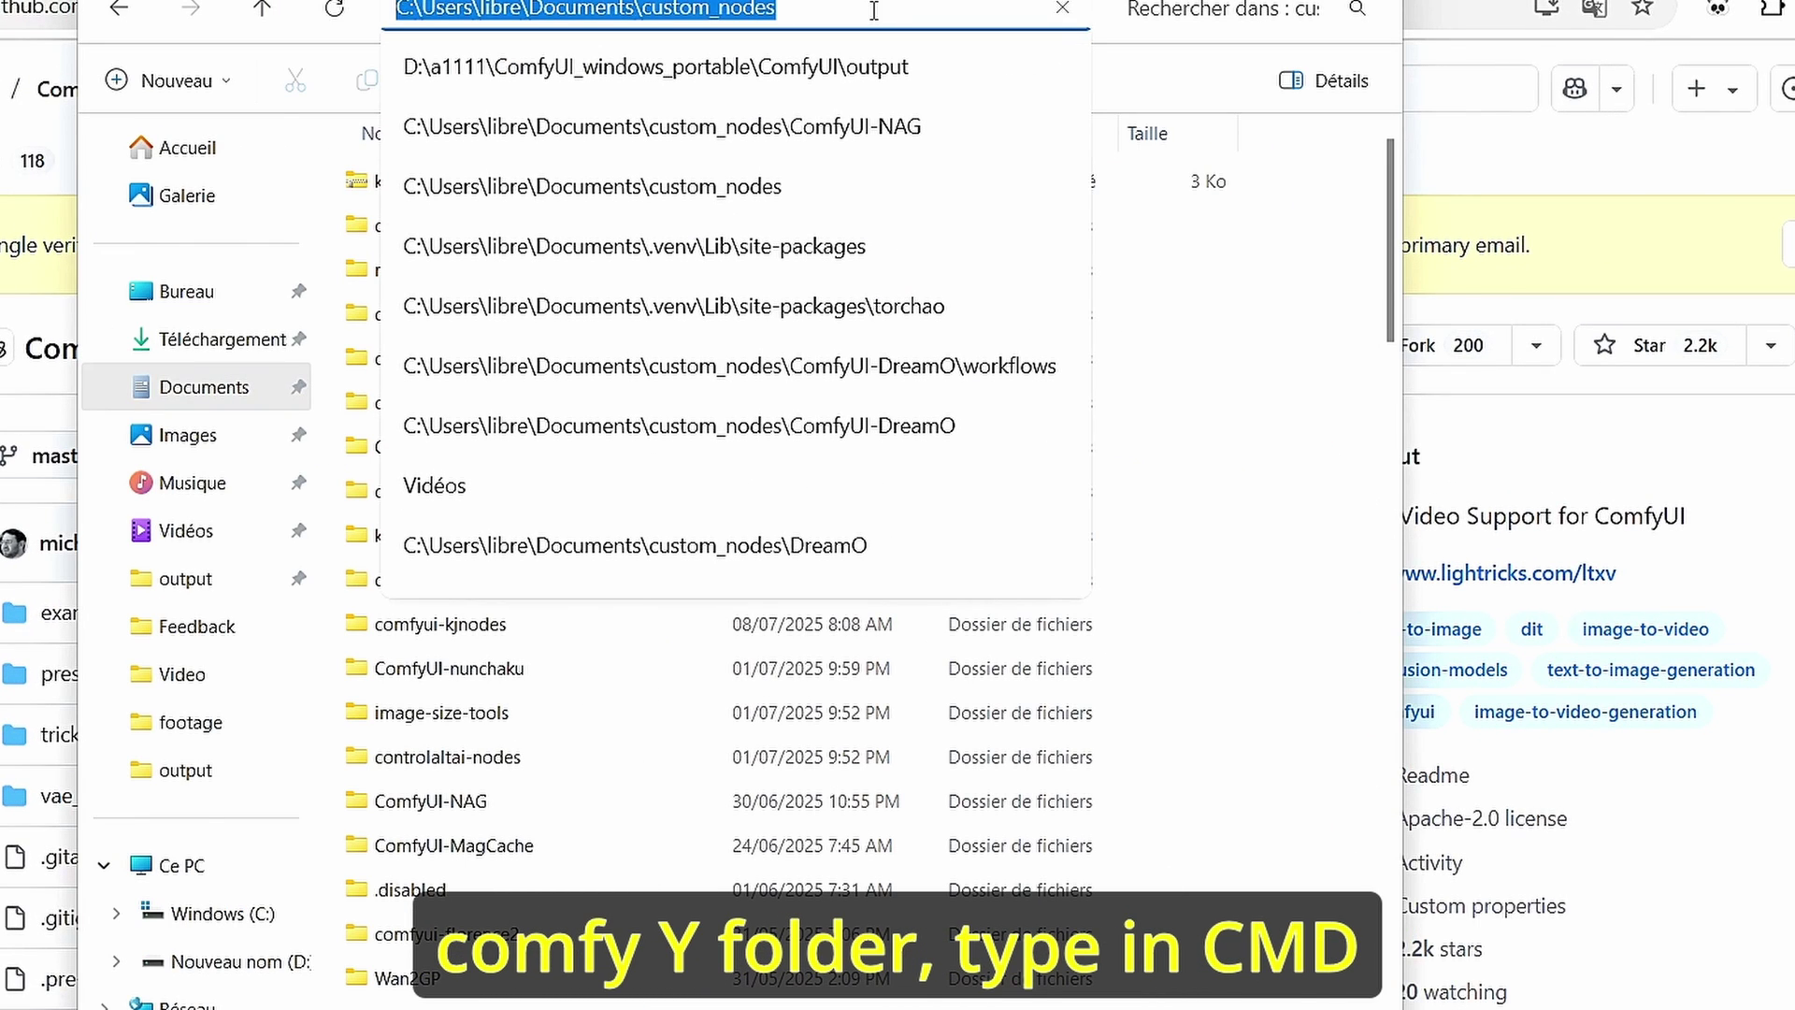
{"action": "type", "text": "cmd"}
{"action": "key", "text": "Return"}
{"action": "type", "text": "git clone"}
{"action": "key", "text": "ctrl+v"}
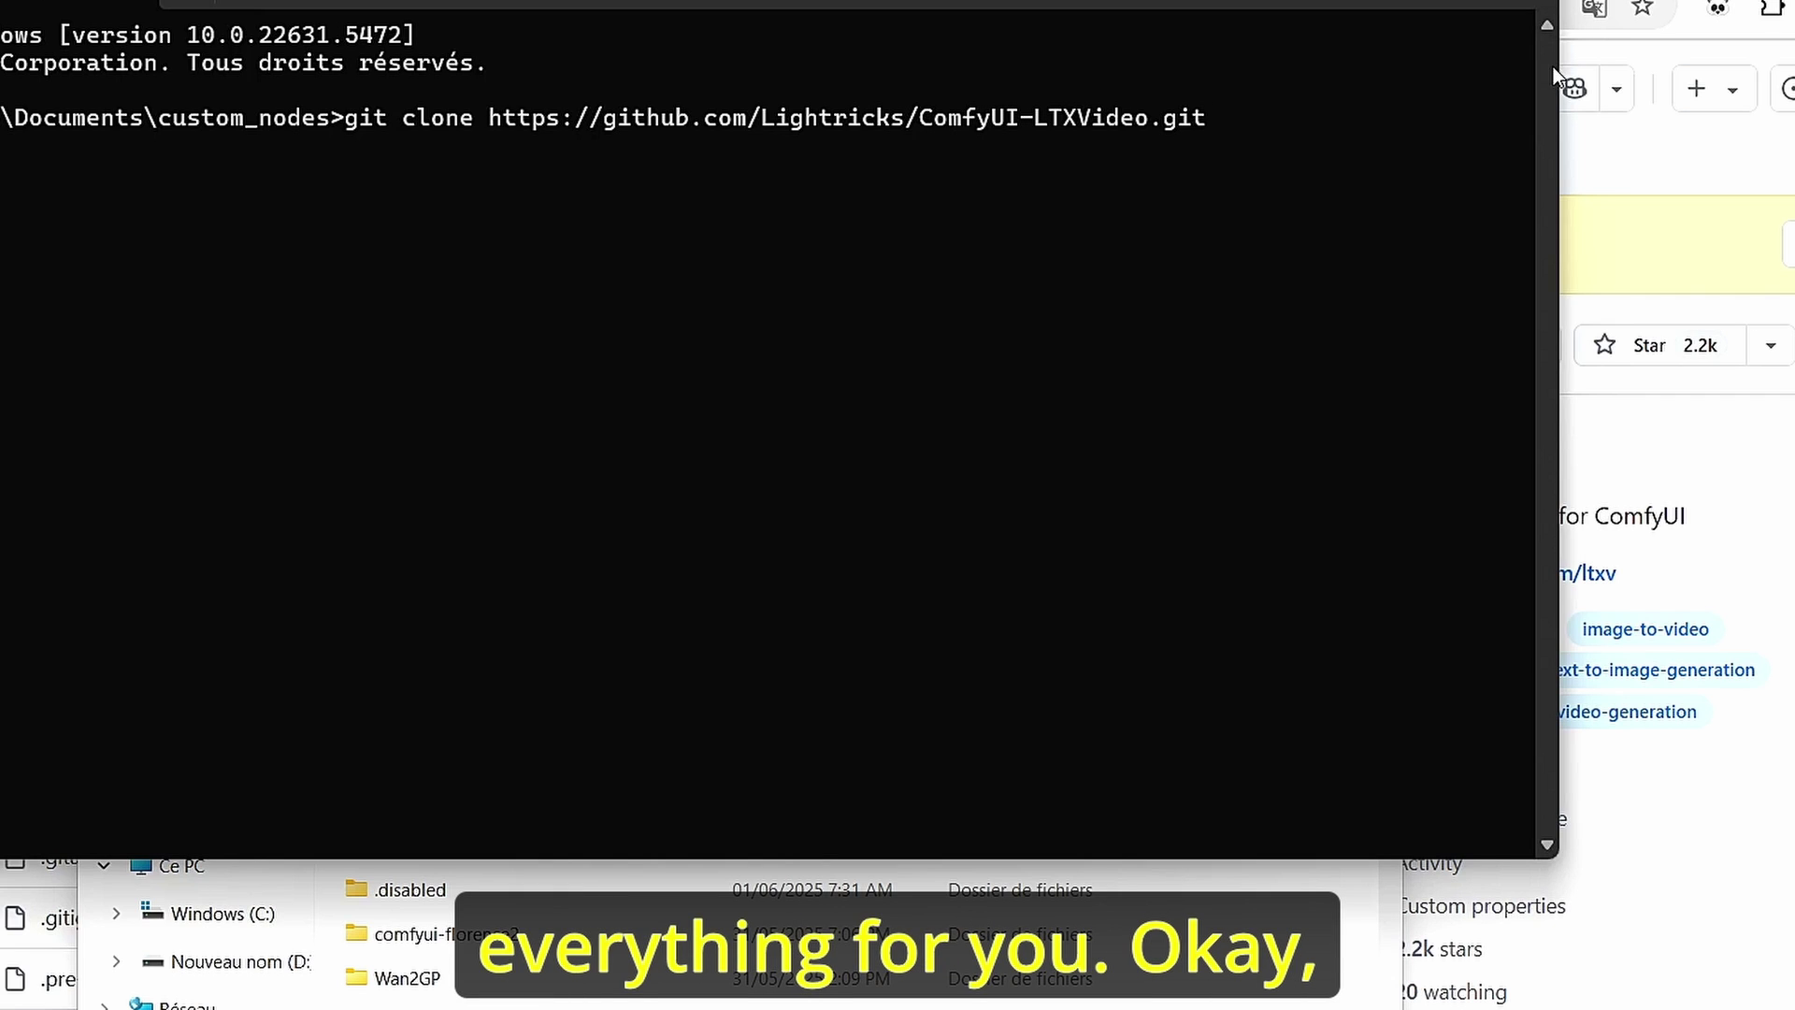
{"action": "left_click", "coordinate": [1516, 10]}
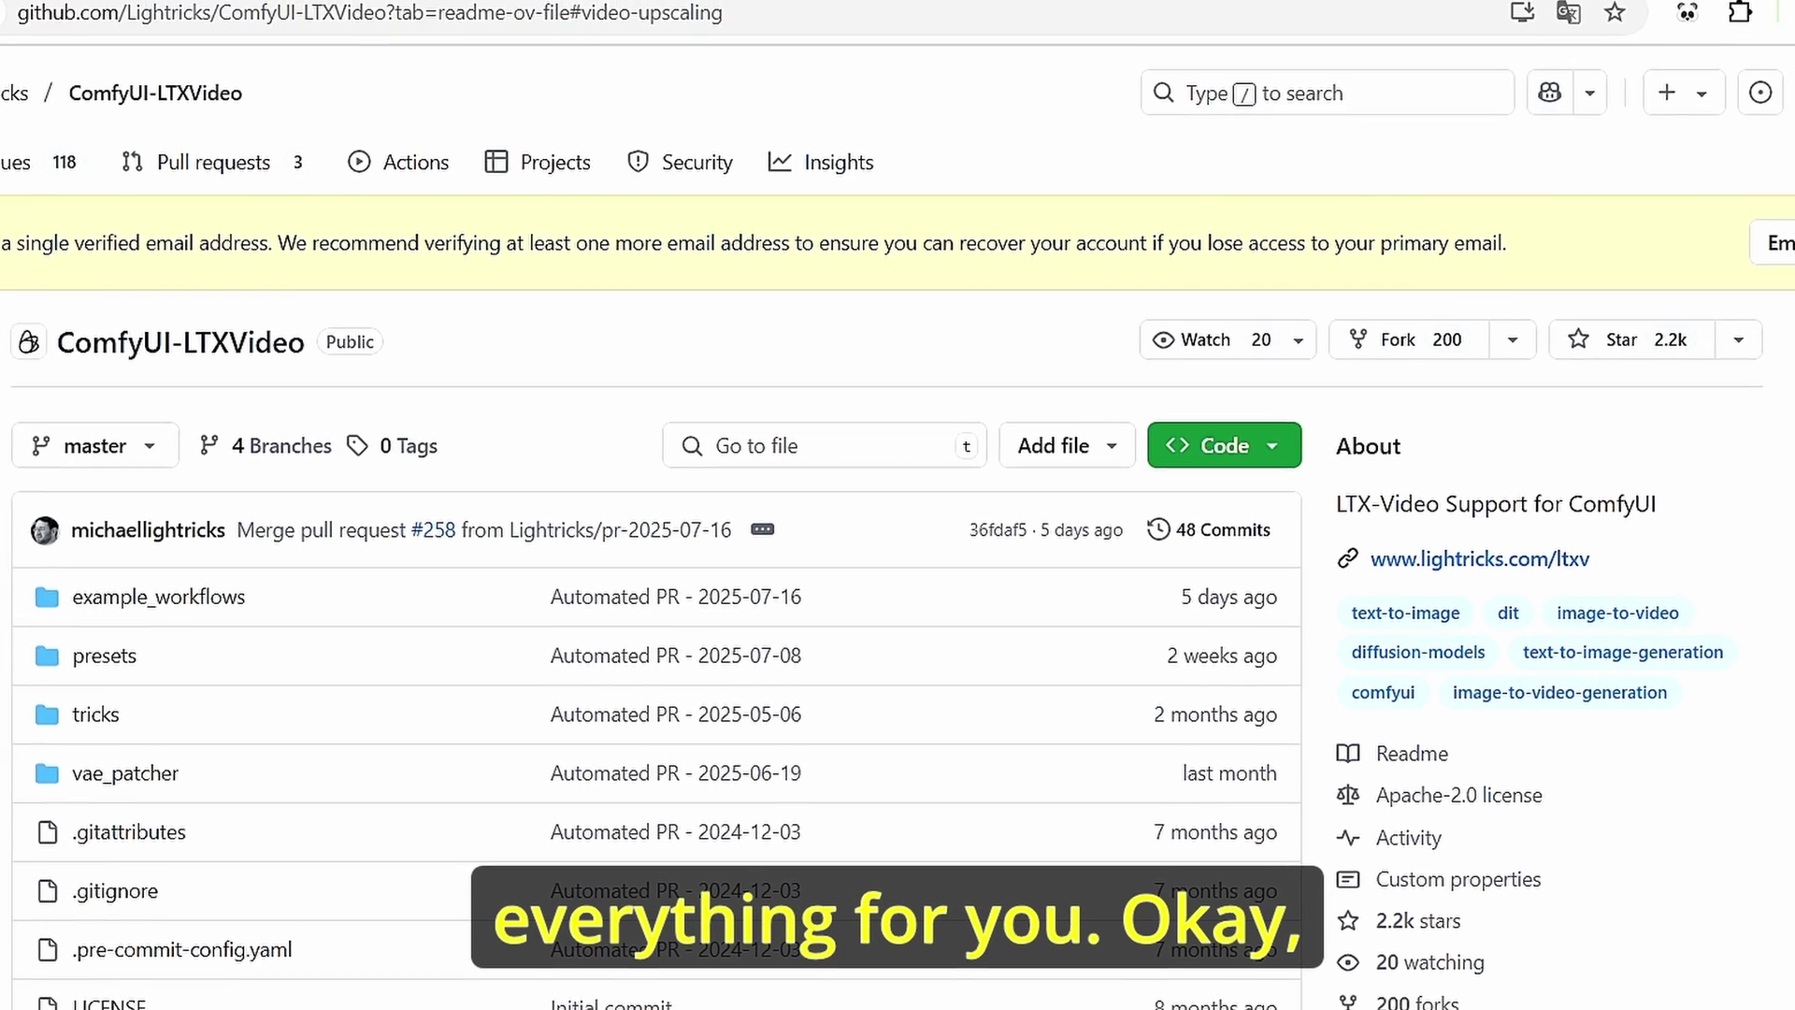
- Read the README's LTXV 0.9.8 and ICLoRA release notes, focusing on the Looping Sampler and the control models
{"action": "scroll", "coordinate": [60, 453], "scroll_direction": "down", "scroll_amount": 20}
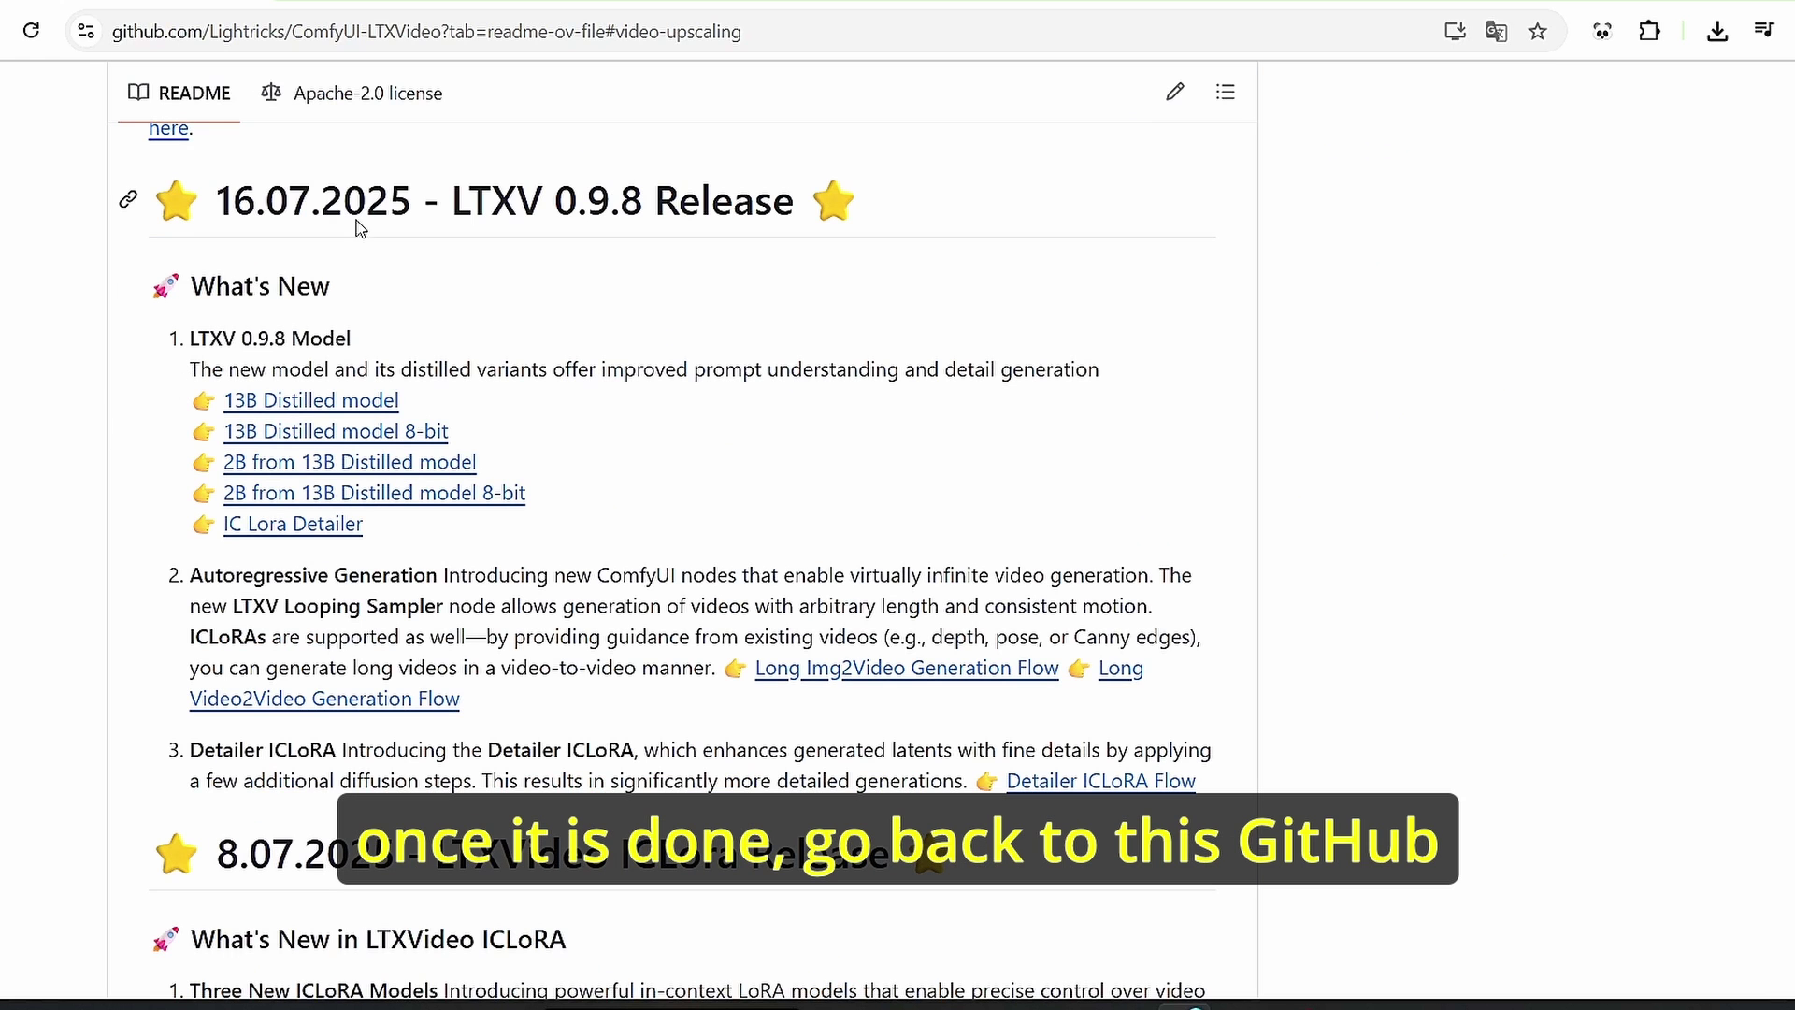
{"action": "scroll", "coordinate": [28, 477], "scroll_direction": "down", "scroll_amount": 1}
{"action": "scroll", "coordinate": [48, 433], "scroll_direction": "up", "scroll_amount": 1}
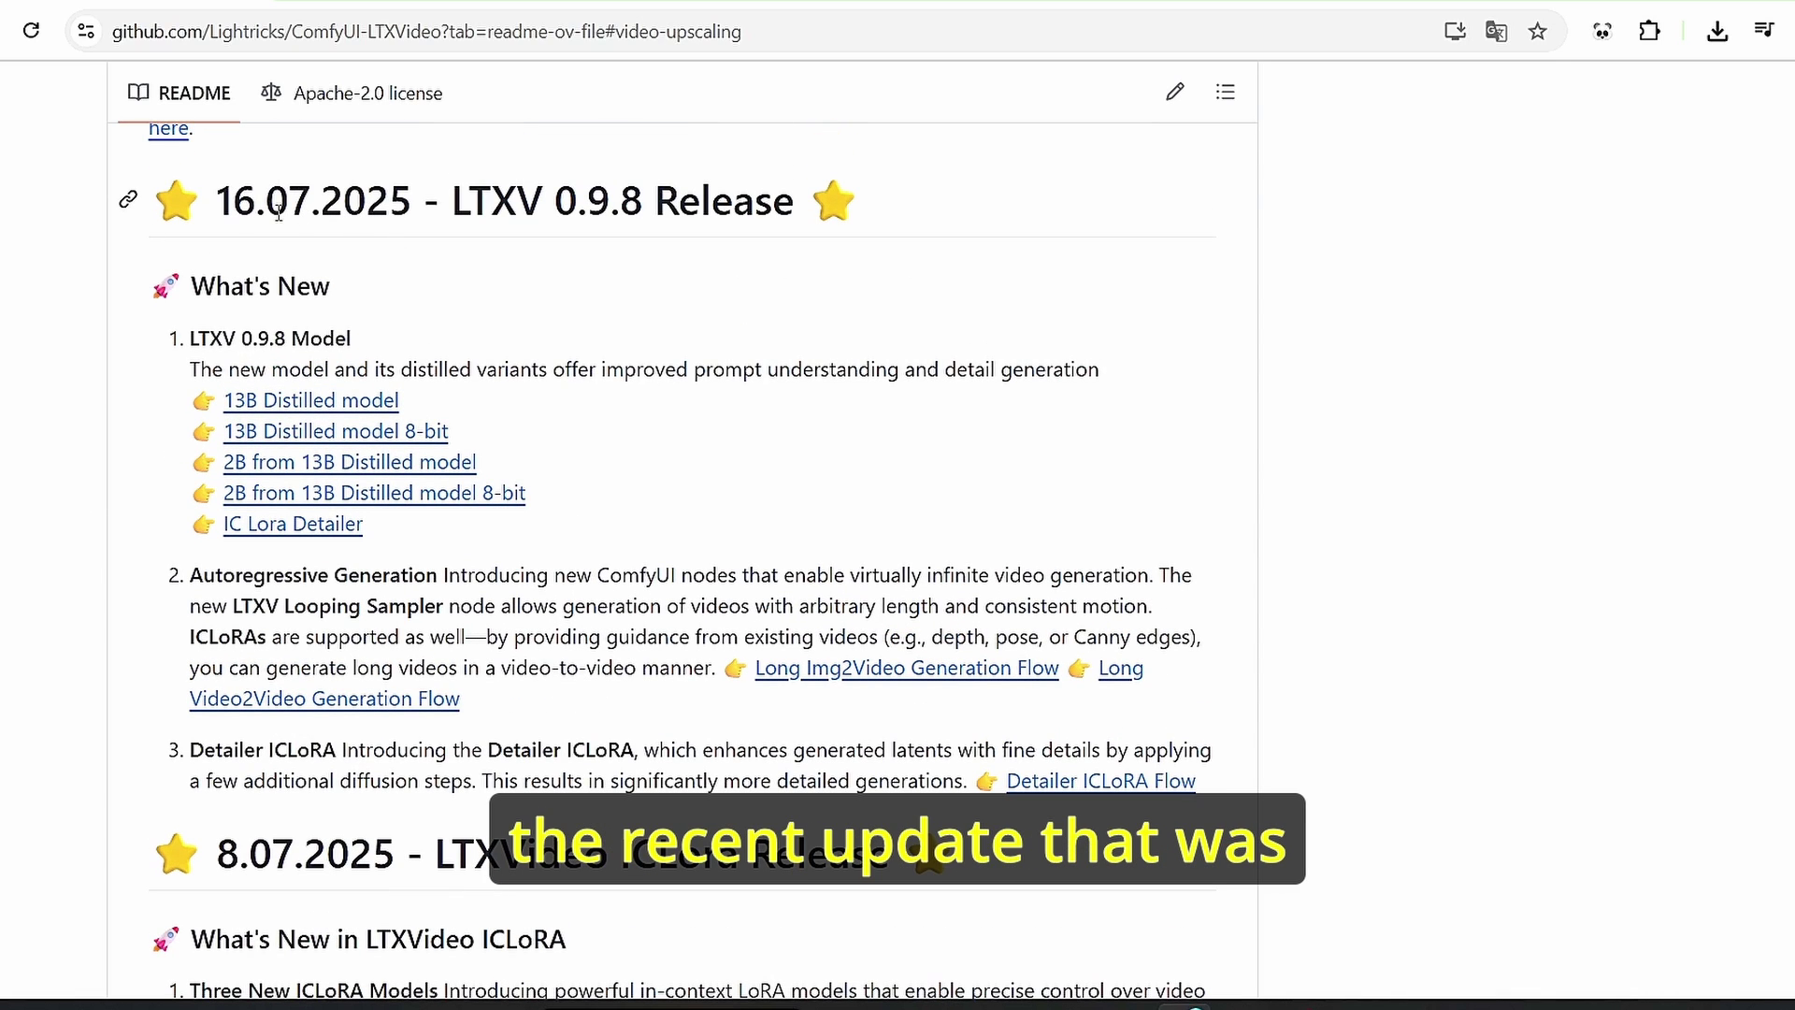
{"action": "left_click_drag", "start_coordinate": [237, 211], "coordinate": [796, 204]}
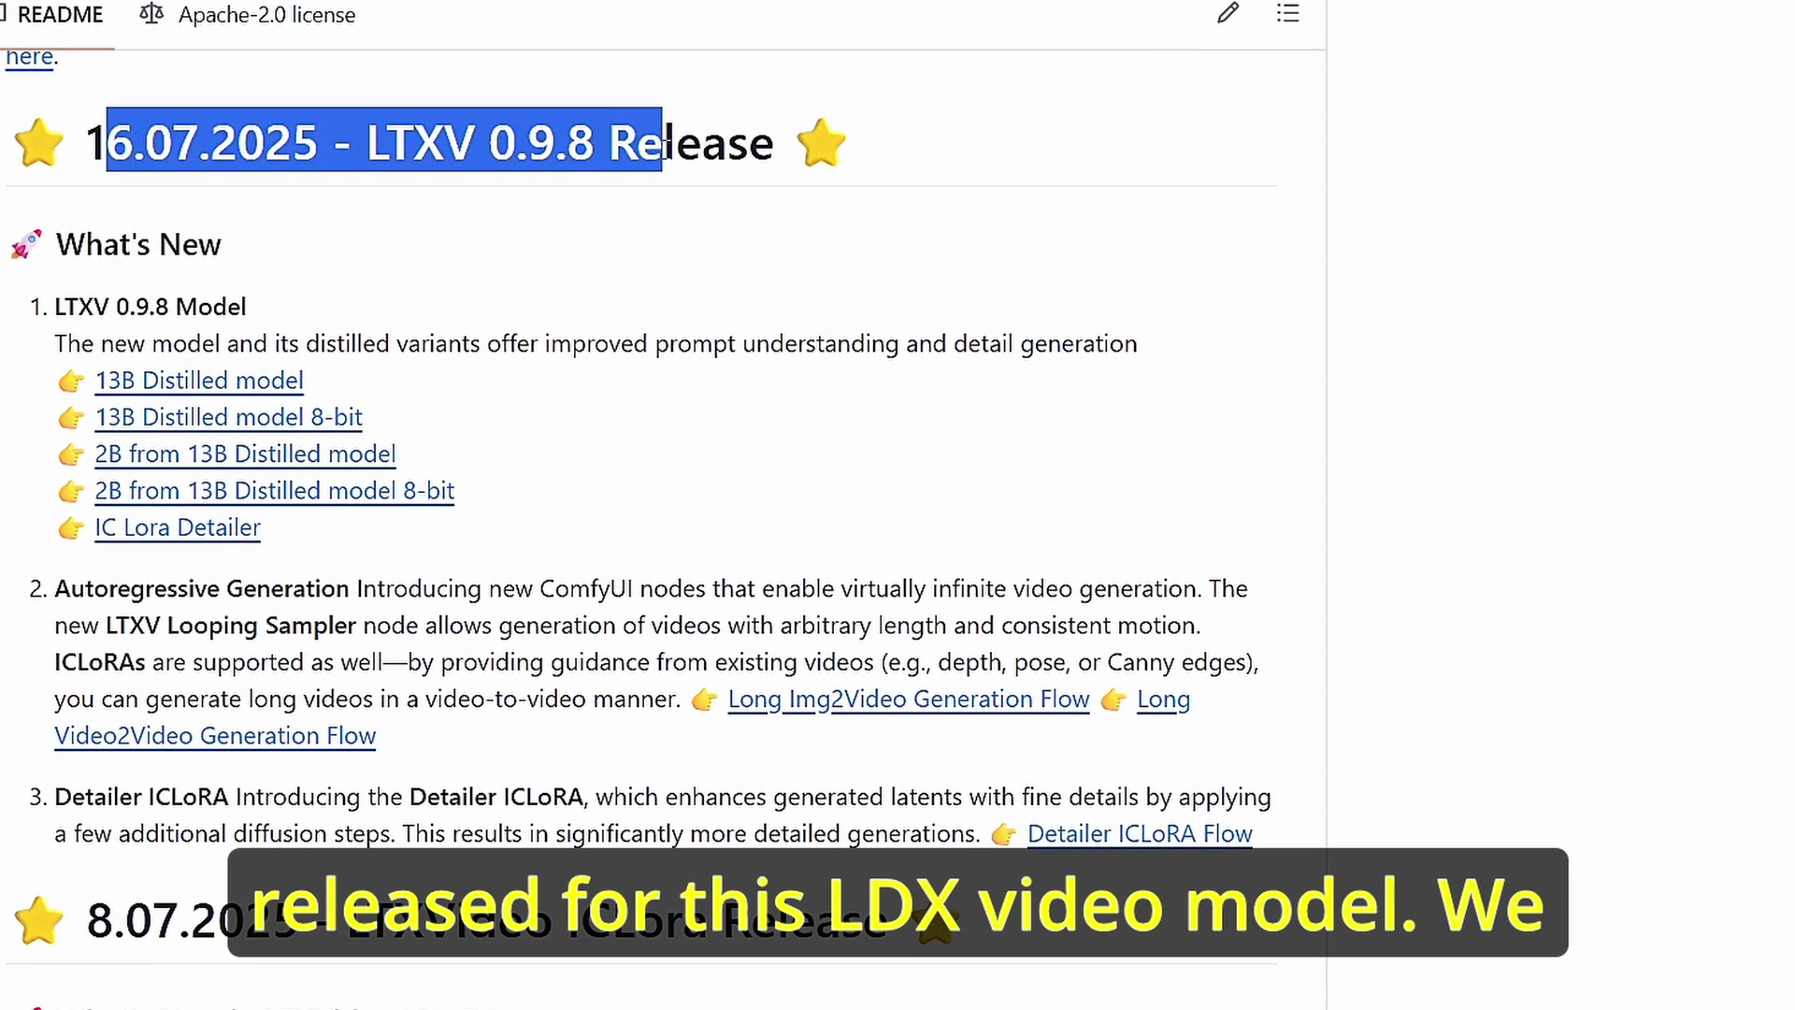
{"action": "left_click", "coordinate": [472, 319]}
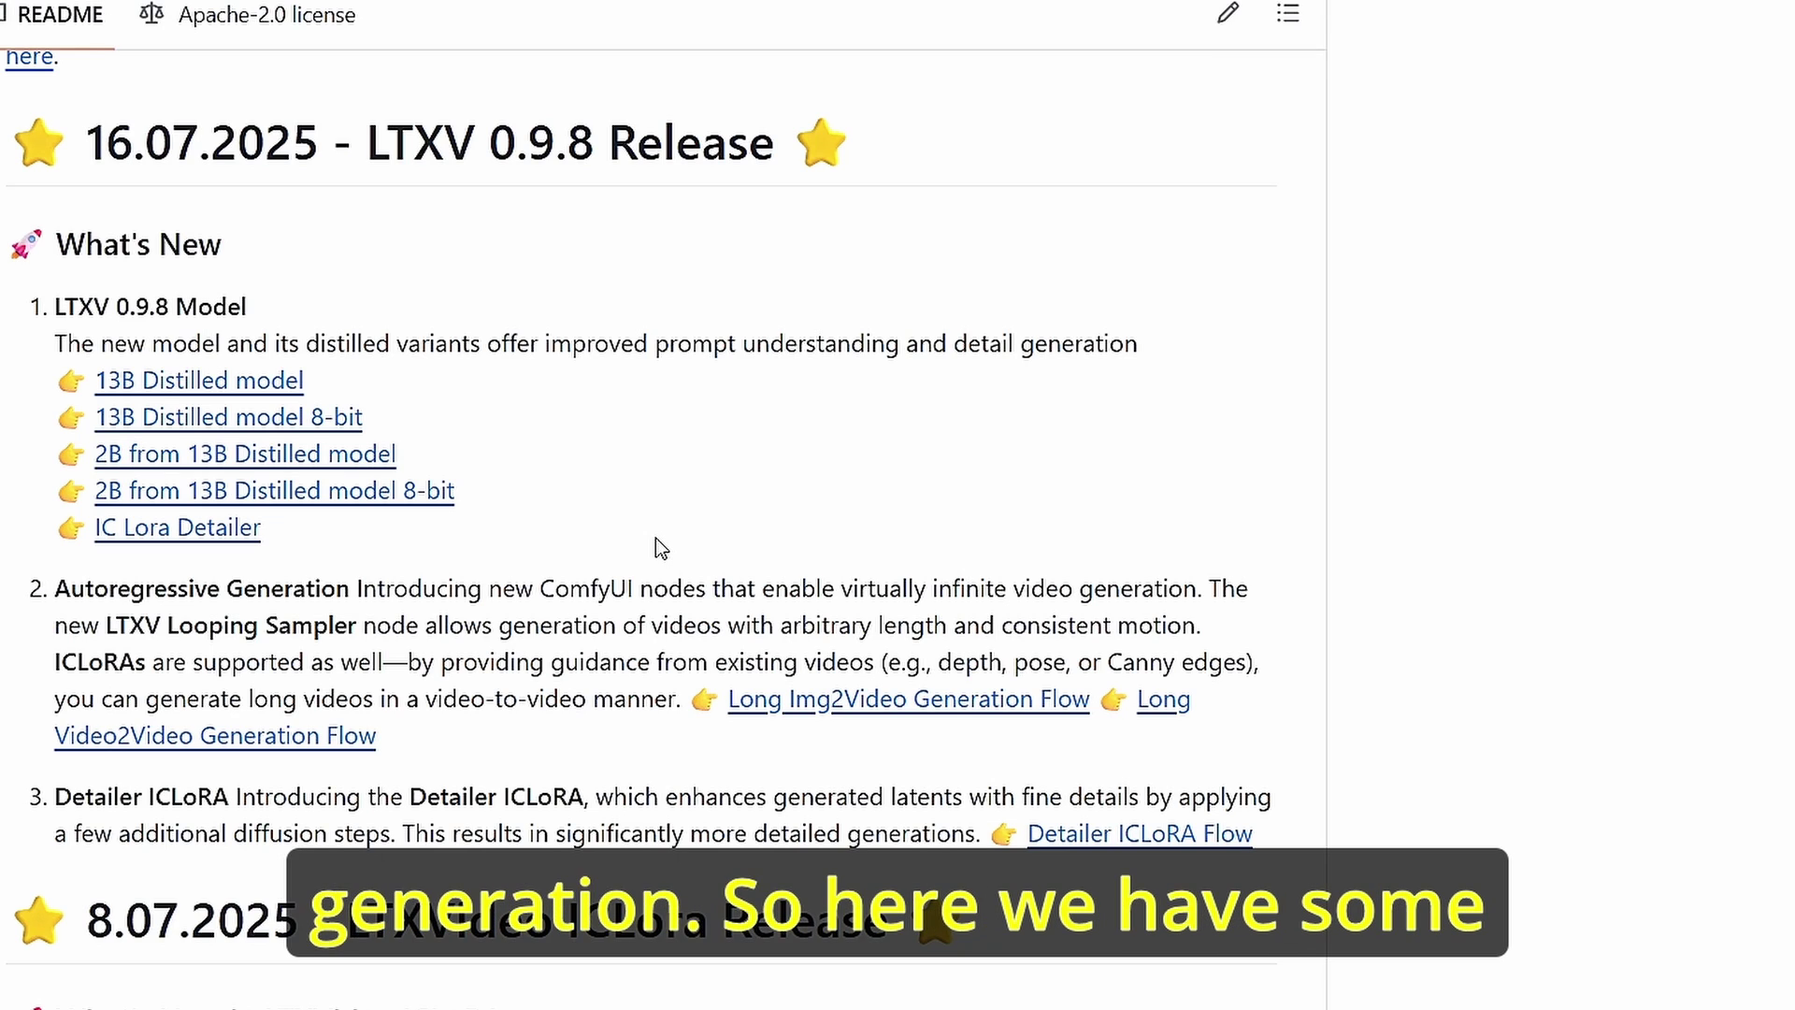
{"action": "scroll", "coordinate": [655, 537], "scroll_direction": "down", "scroll_amount": 2}
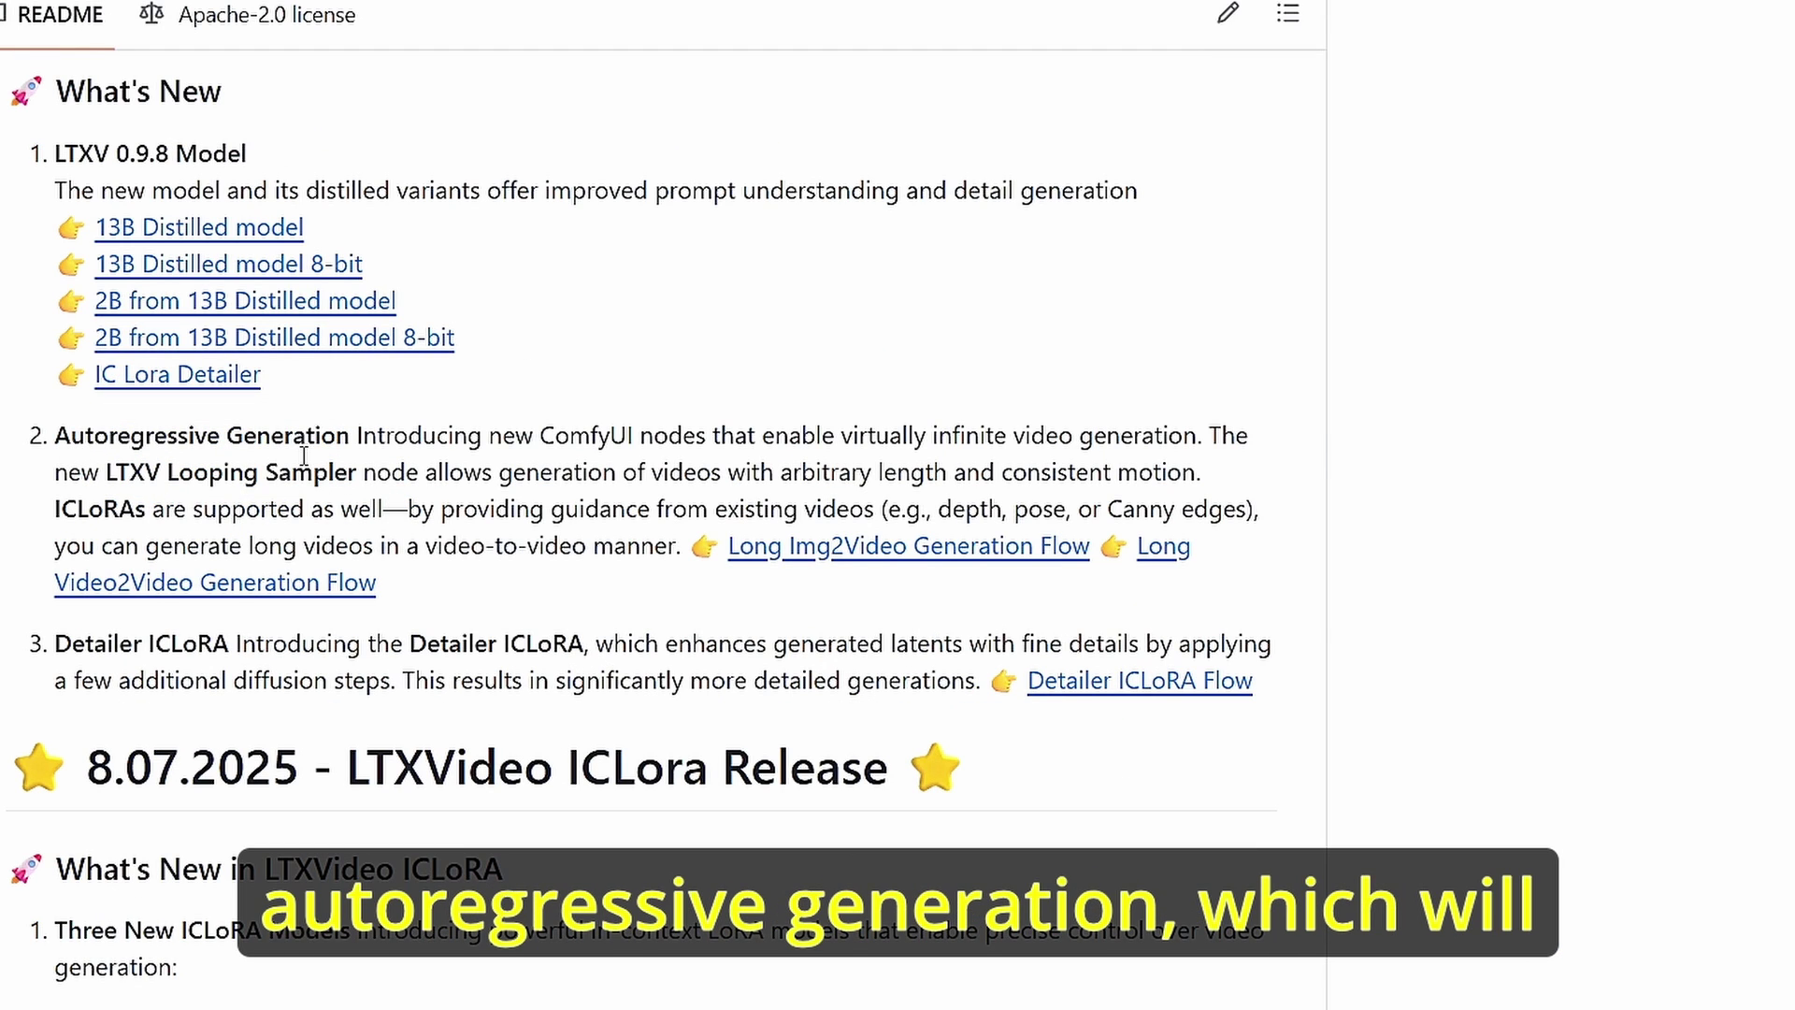
{"action": "left_click_drag", "start_coordinate": [871, 472], "coordinate": [438, 472]}
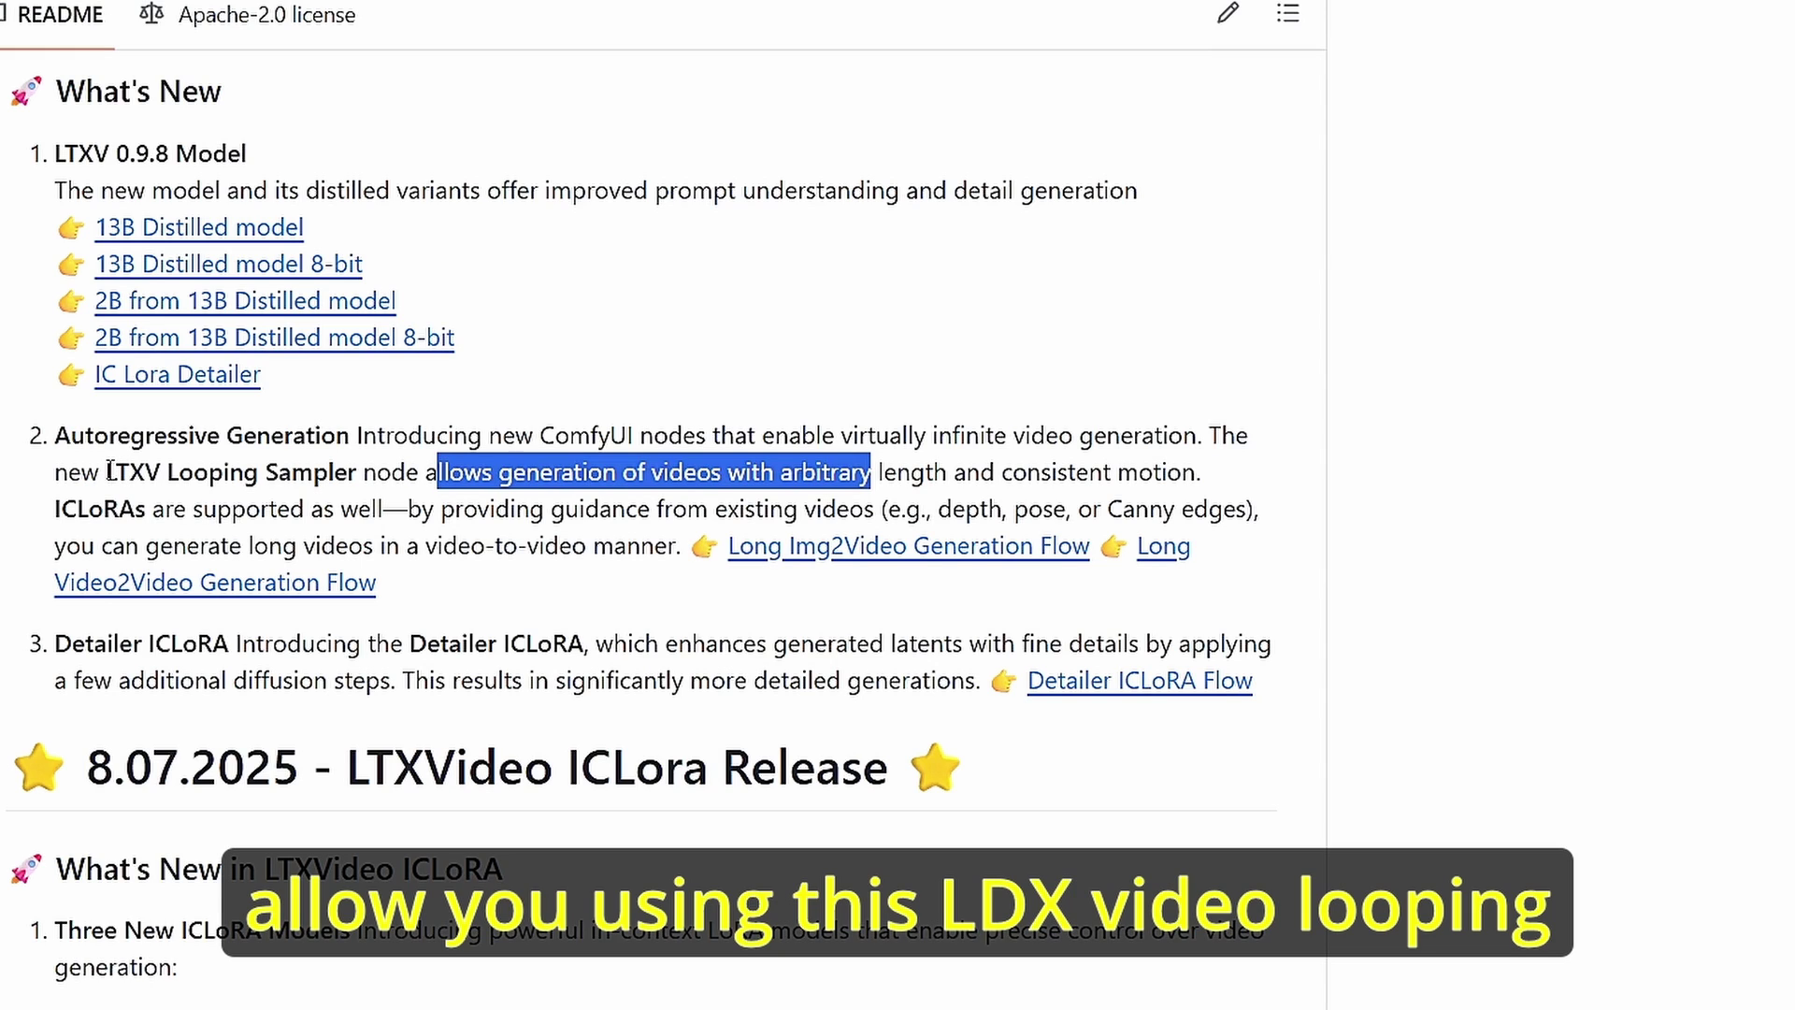
{"action": "left_click_drag", "start_coordinate": [161, 472], "coordinate": [365, 472]}
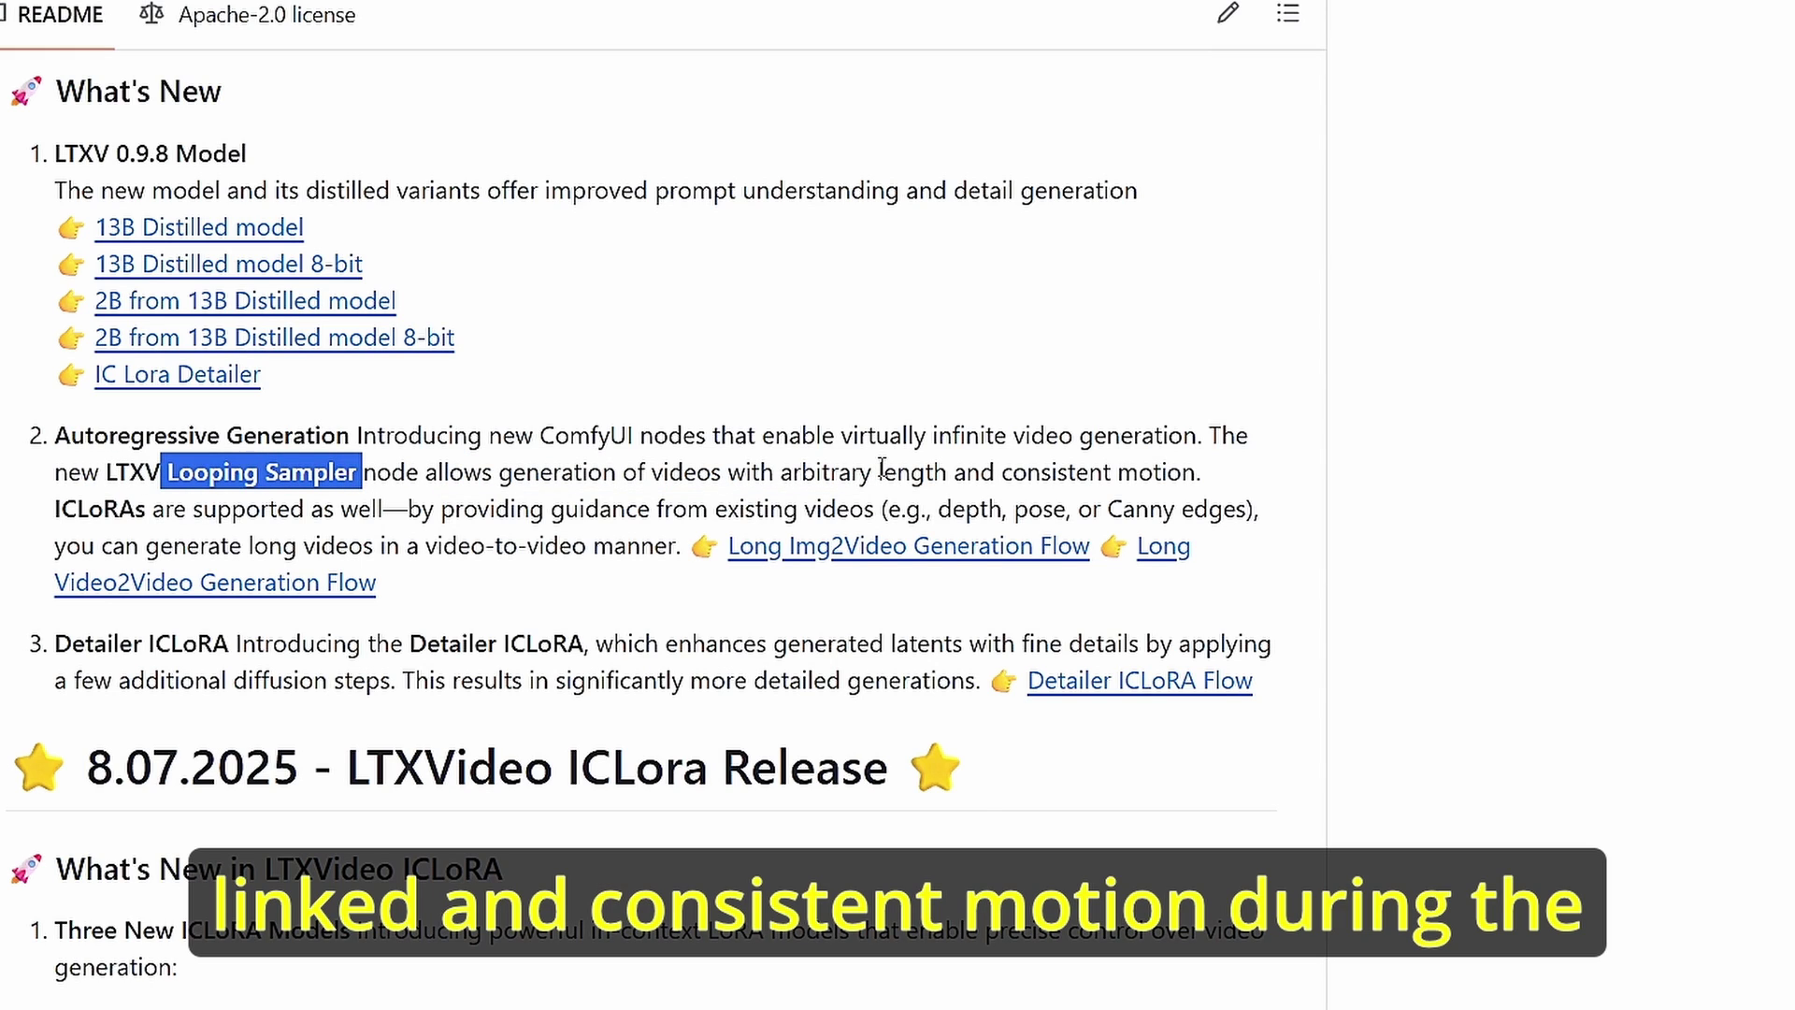
{"action": "left_click", "coordinate": [879, 466]}
{"action": "scroll", "coordinate": [884, 277], "scroll_direction": "down", "scroll_amount": 3}
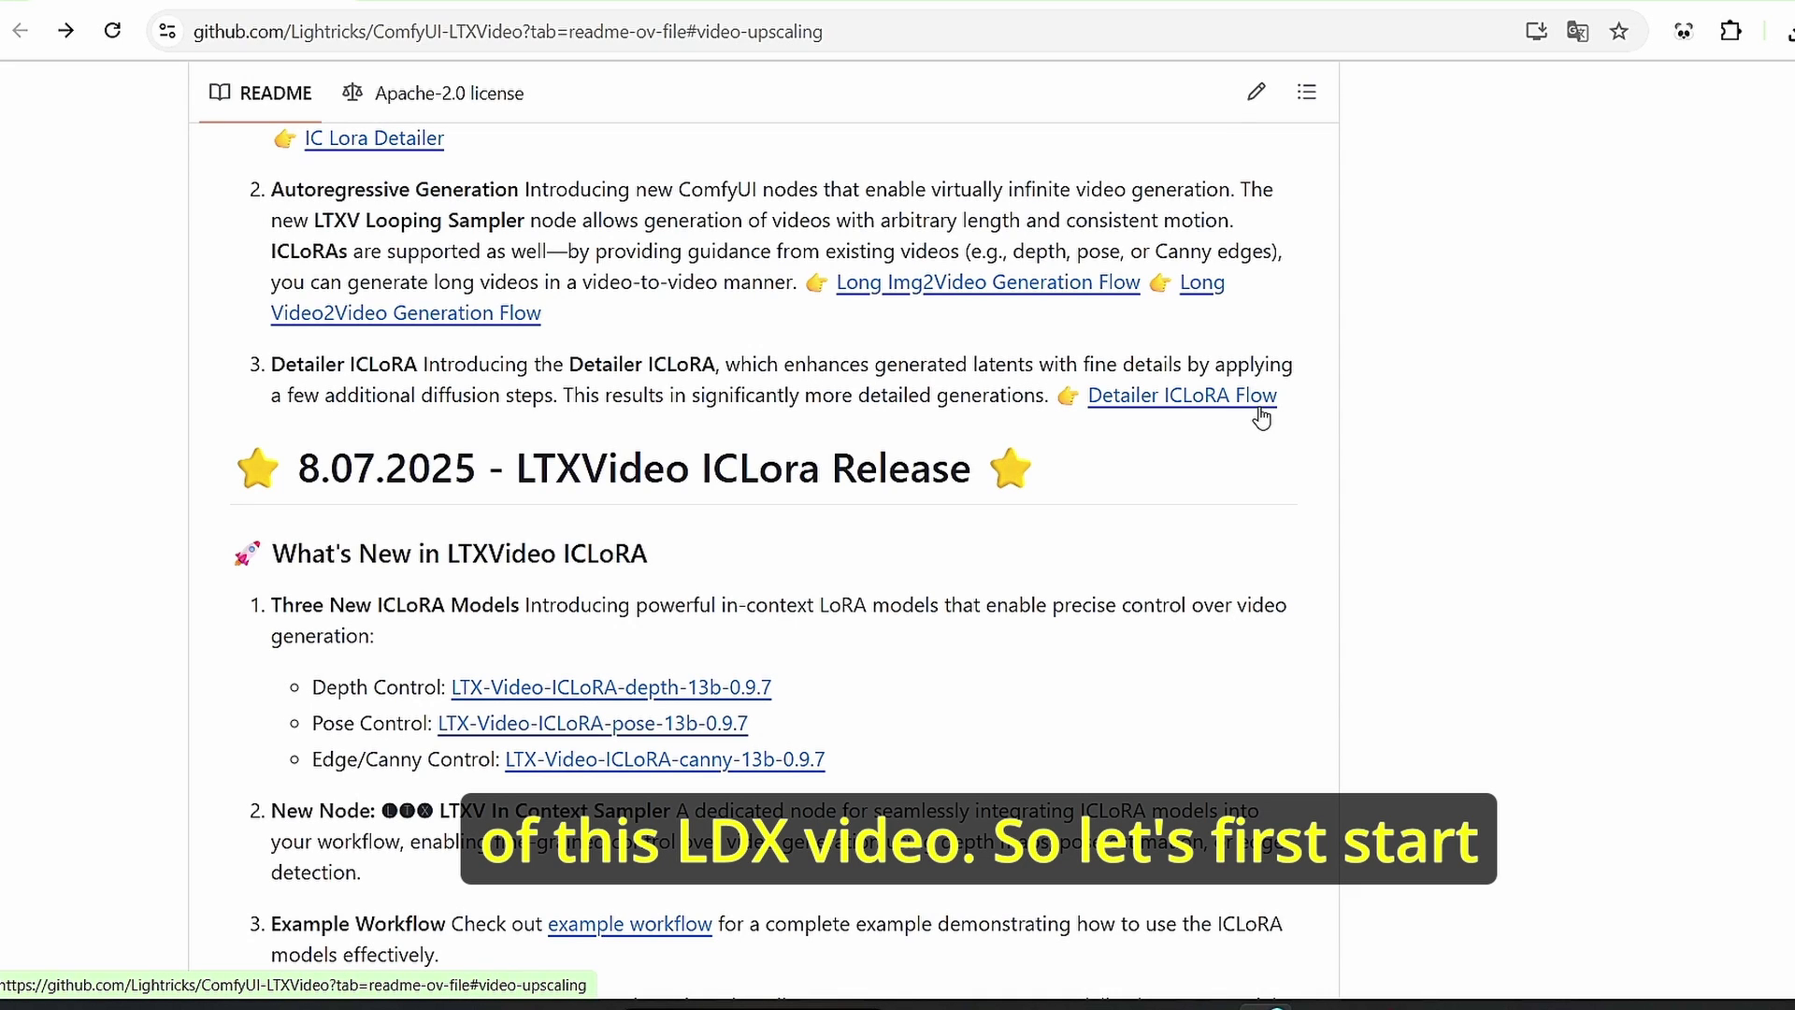
{"action": "scroll", "coordinate": [898, 557], "scroll_direction": "down", "scroll_amount": 1}
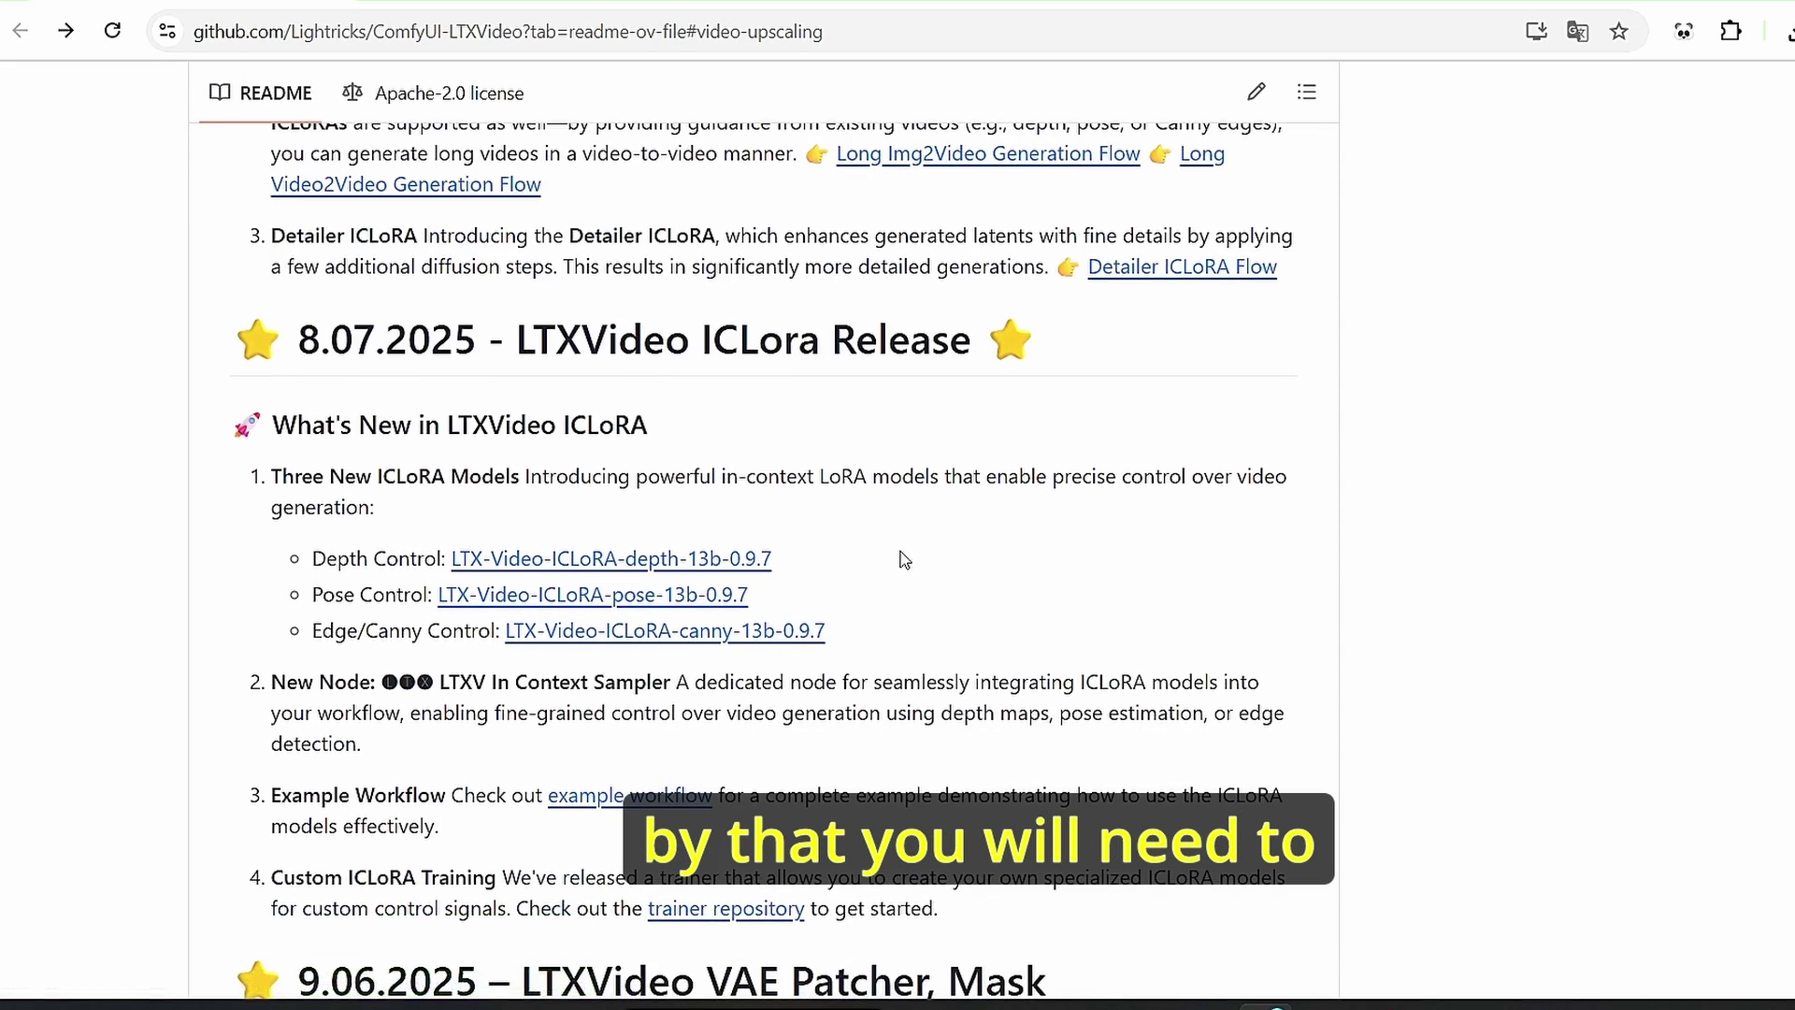
- Download ltxv-13b-0.9.8-distilled-fp8.safetensors from the README's 13B Distilled model 8-bit link and return to the README
{"action": "scroll", "coordinate": [440, 188], "scroll_direction": "up", "scroll_amount": 3}
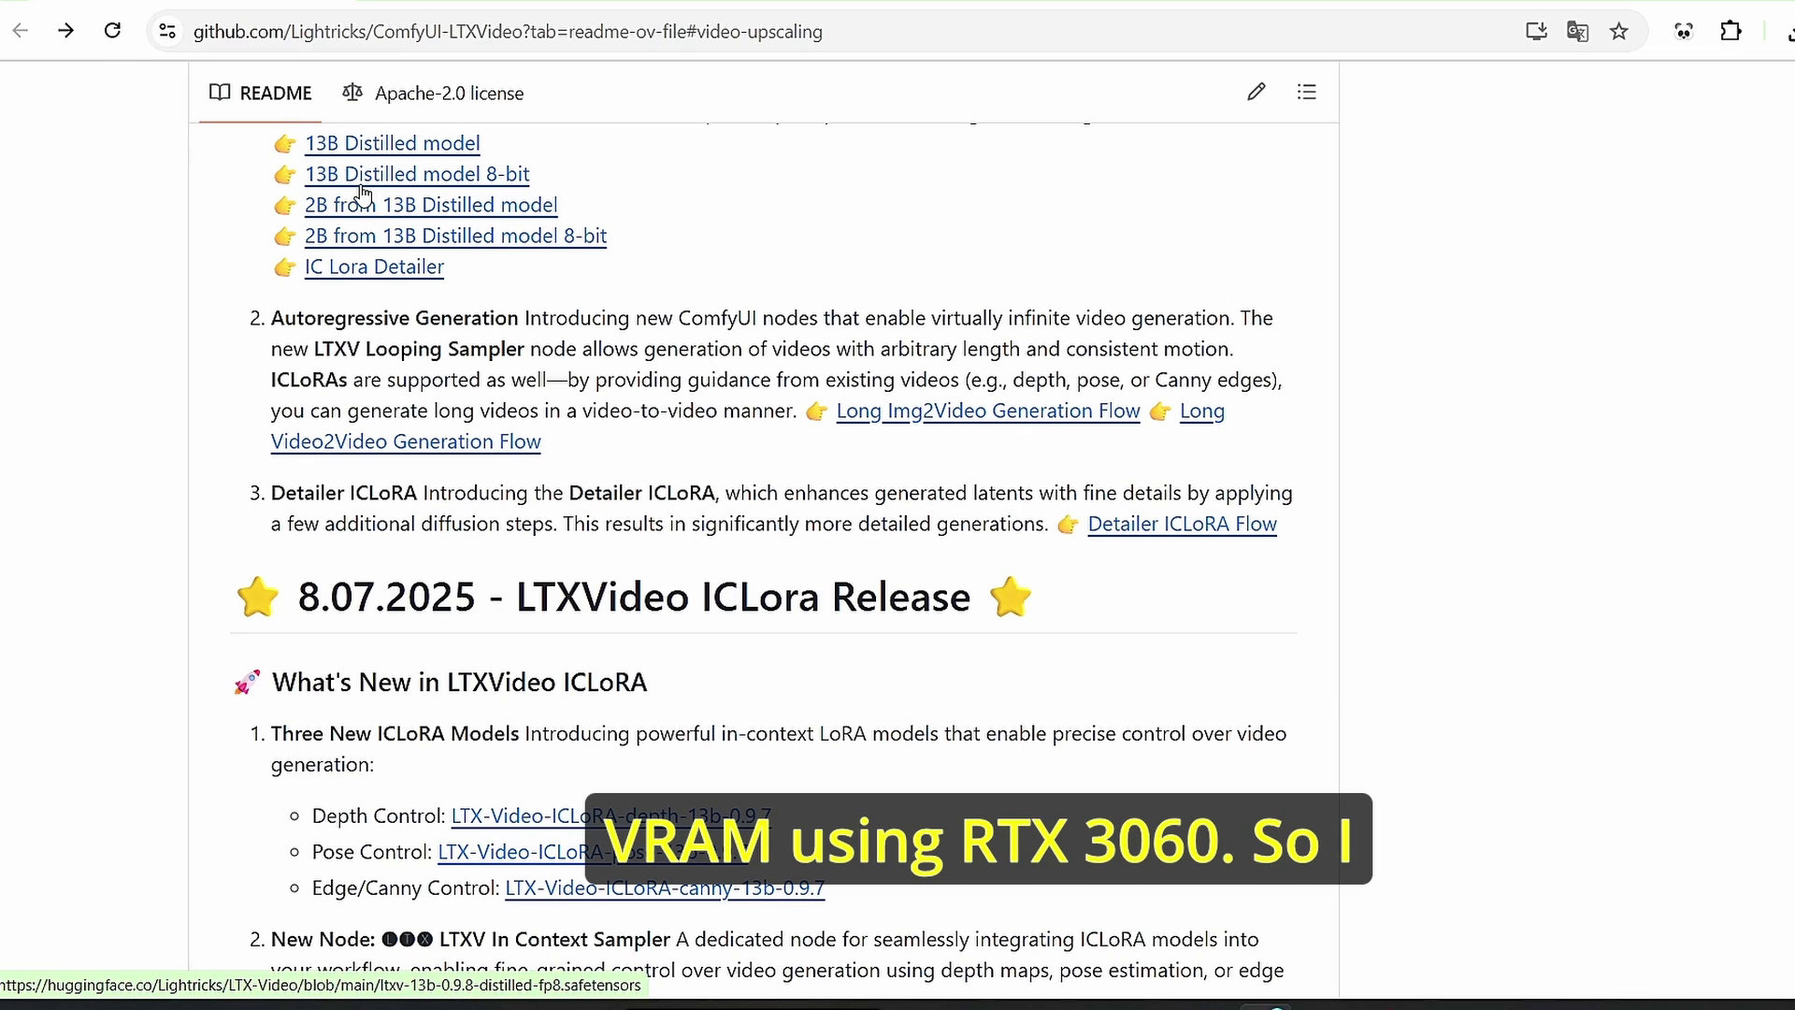
{"action": "right_click", "coordinate": [391, 183]}
{"action": "left_click", "coordinate": [435, 202]}
{"action": "left_click", "coordinate": [478, 7]}
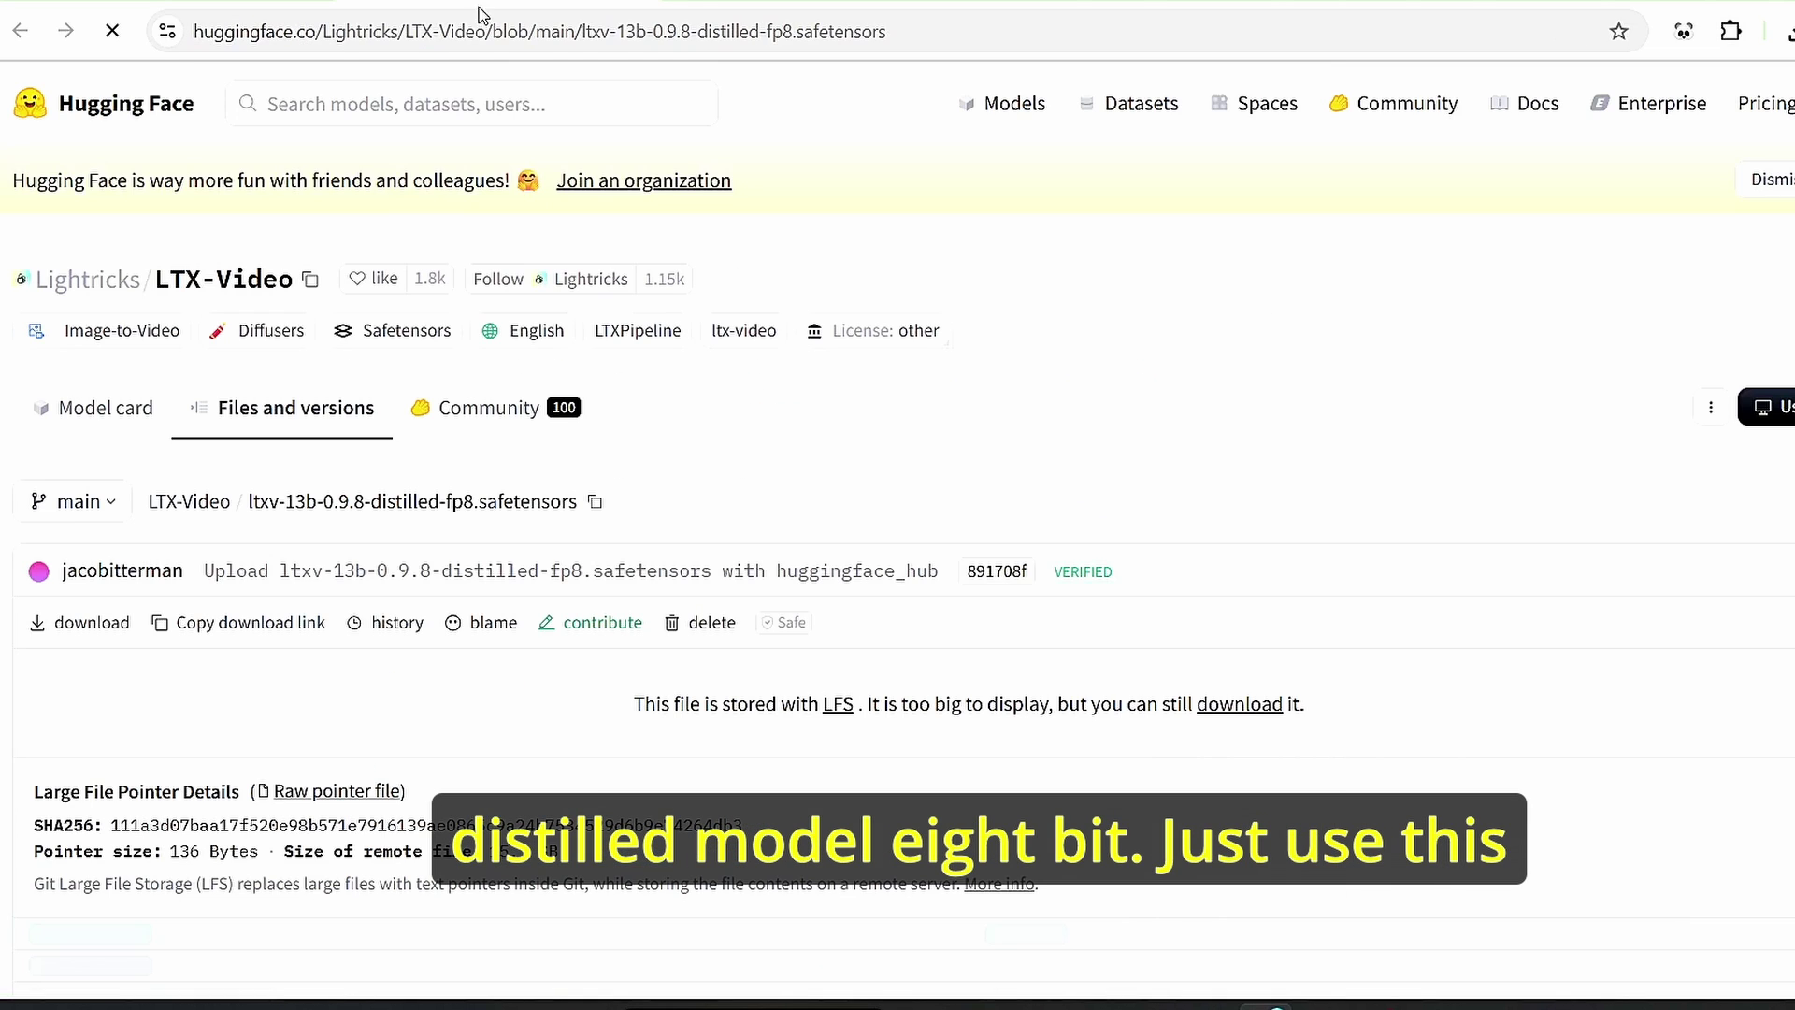
{"action": "left_click", "coordinate": [79, 621]}
{"action": "key", "text": "alt+Left"}
- Open the Hugging Face file list of the depth control model LTX-Video-ICLoRA-depth-13b-0.9.7 from the ICLoRA release notes
{"action": "scroll", "coordinate": [617, 556], "scroll_direction": "down", "scroll_amount": 4}
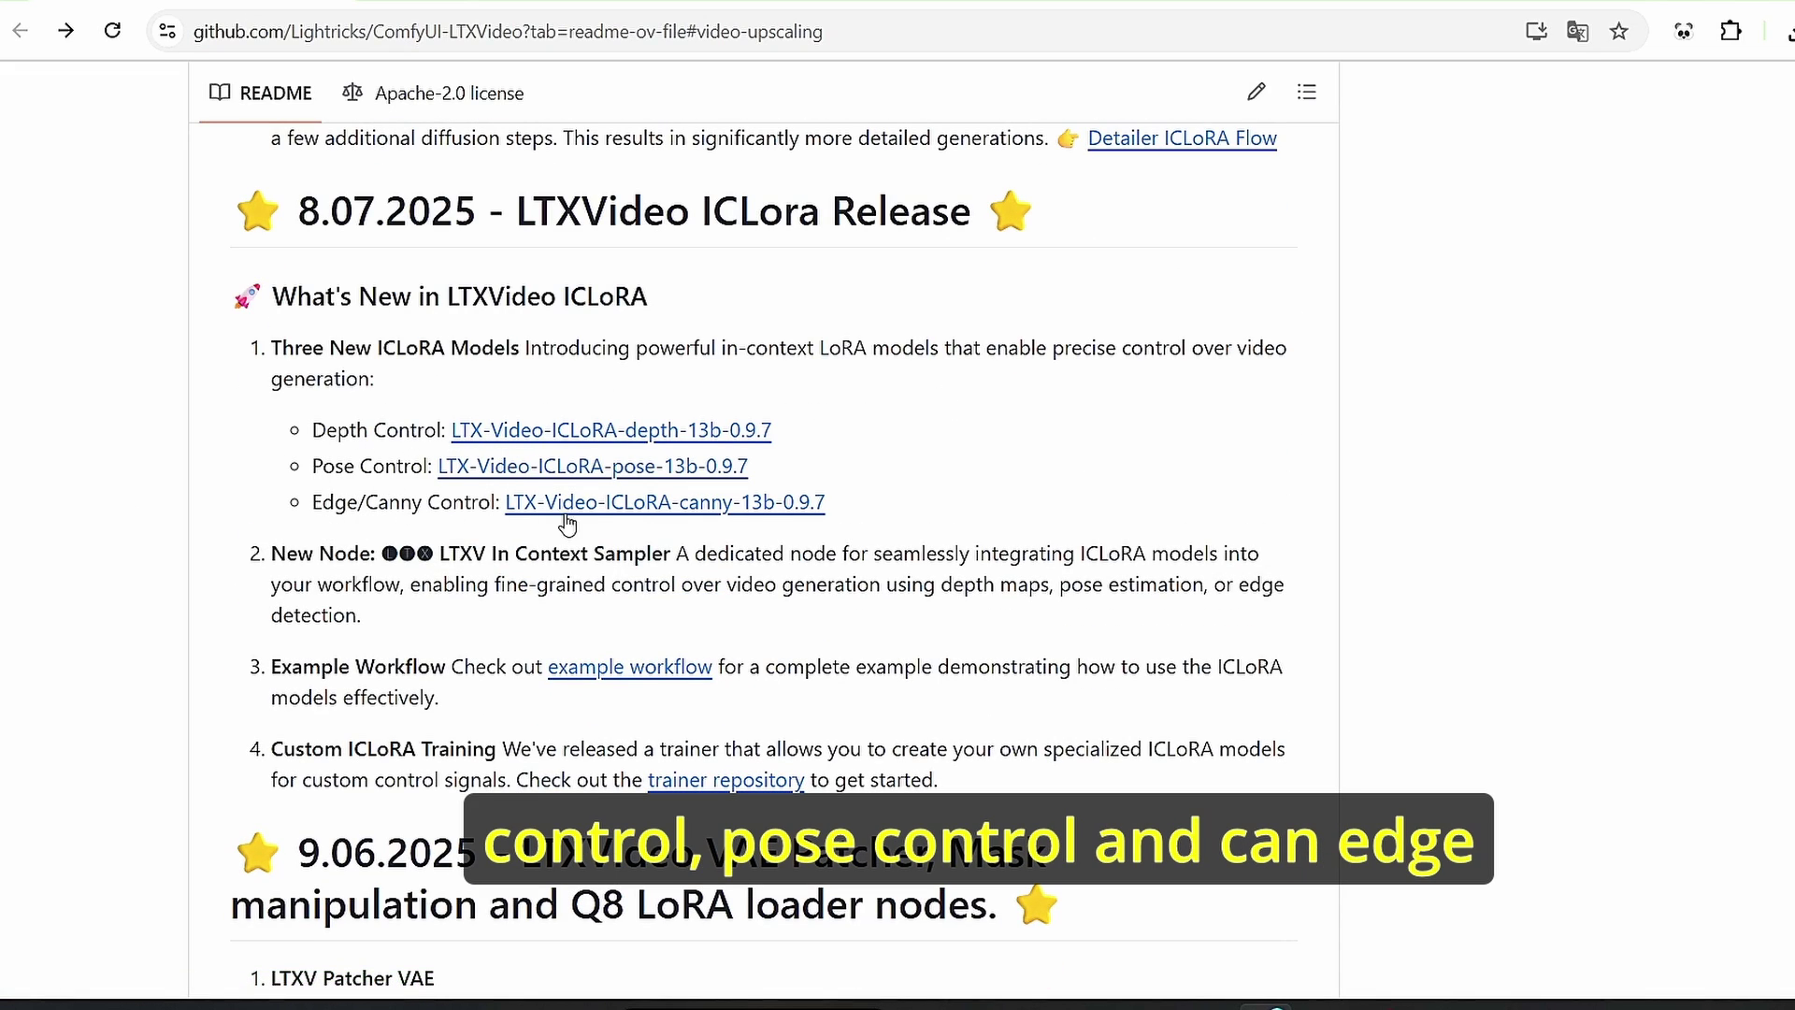
{"action": "right_click", "coordinate": [673, 437]}
{"action": "left_click", "coordinate": [716, 469]}
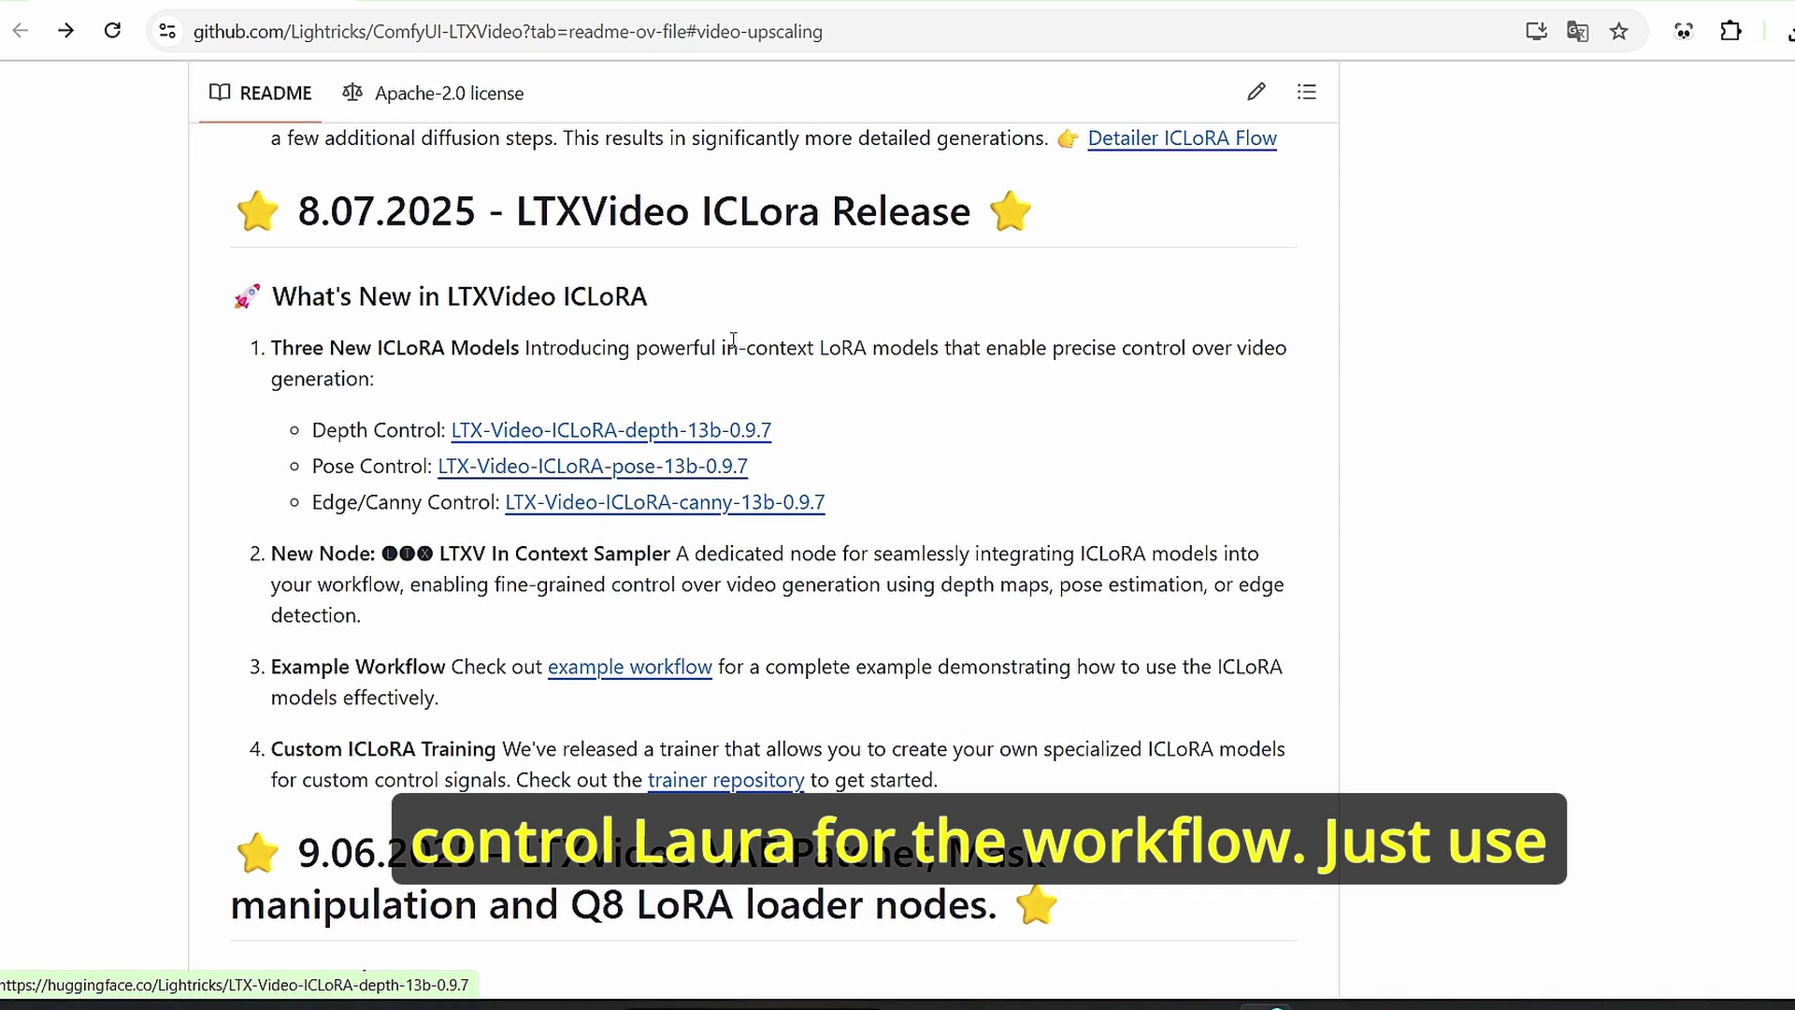
{"action": "left_click", "coordinate": [631, 435]}
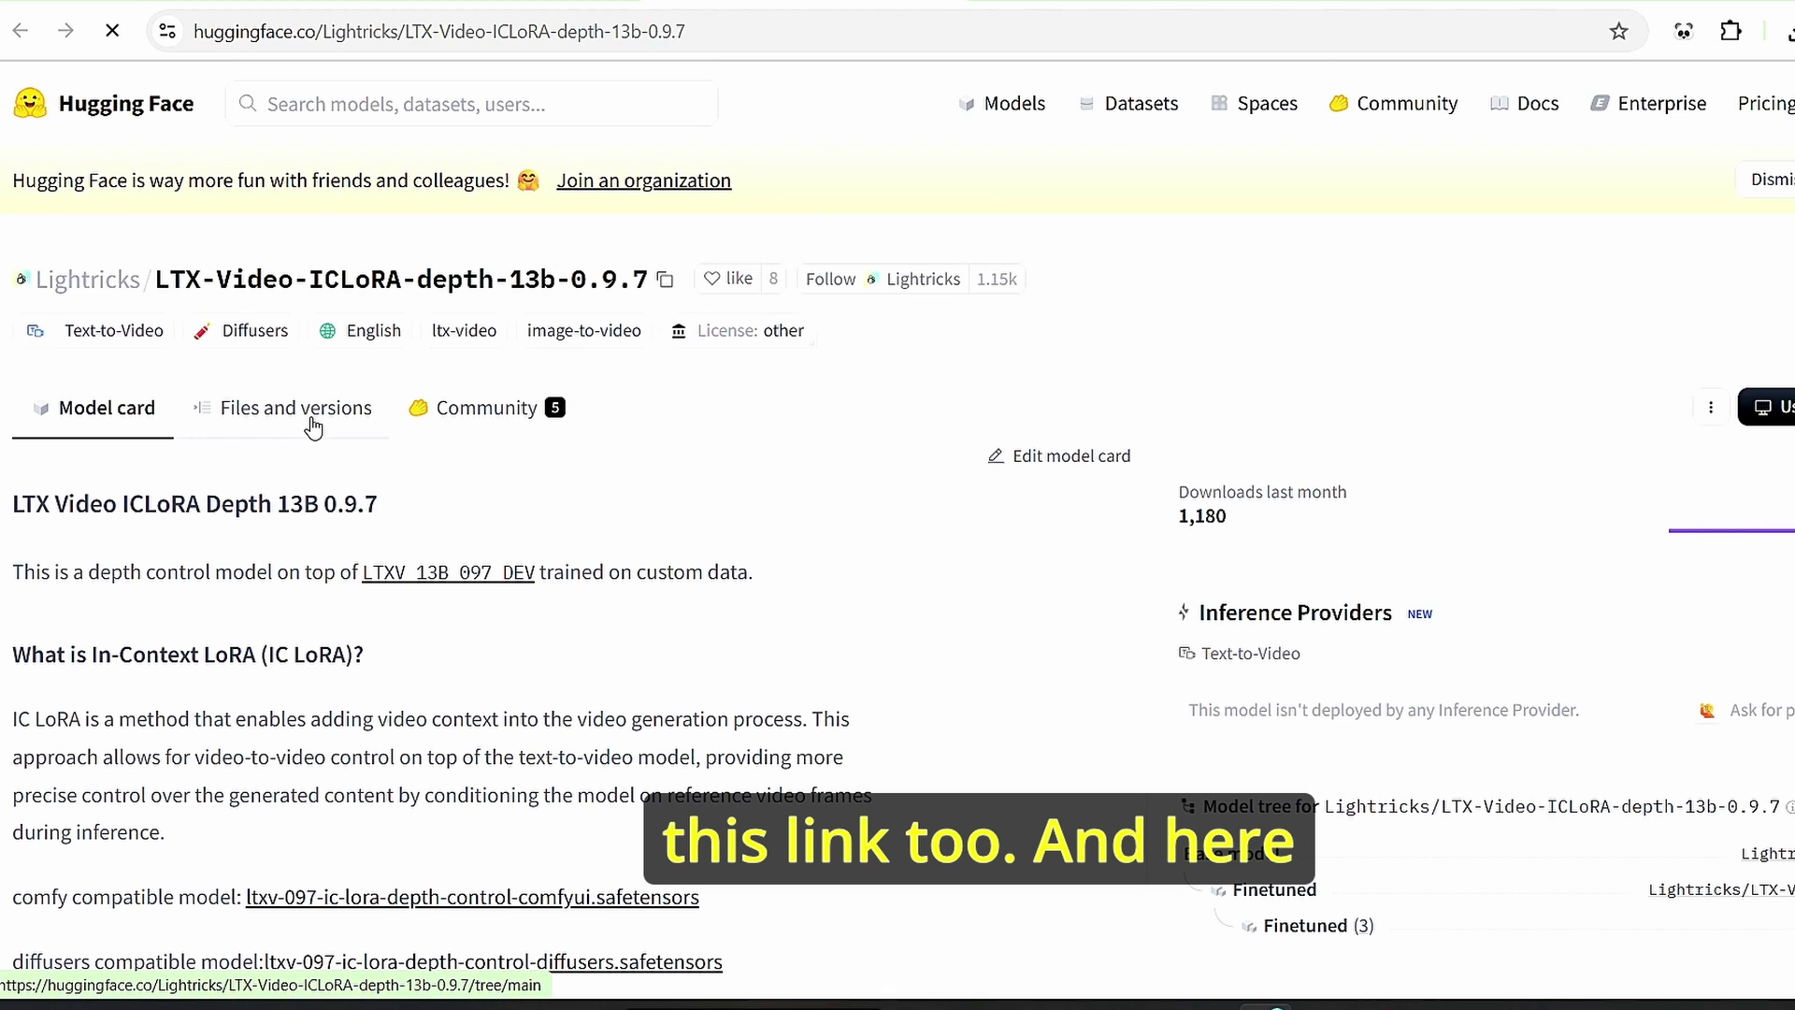
{"action": "left_click", "coordinate": [260, 428]}
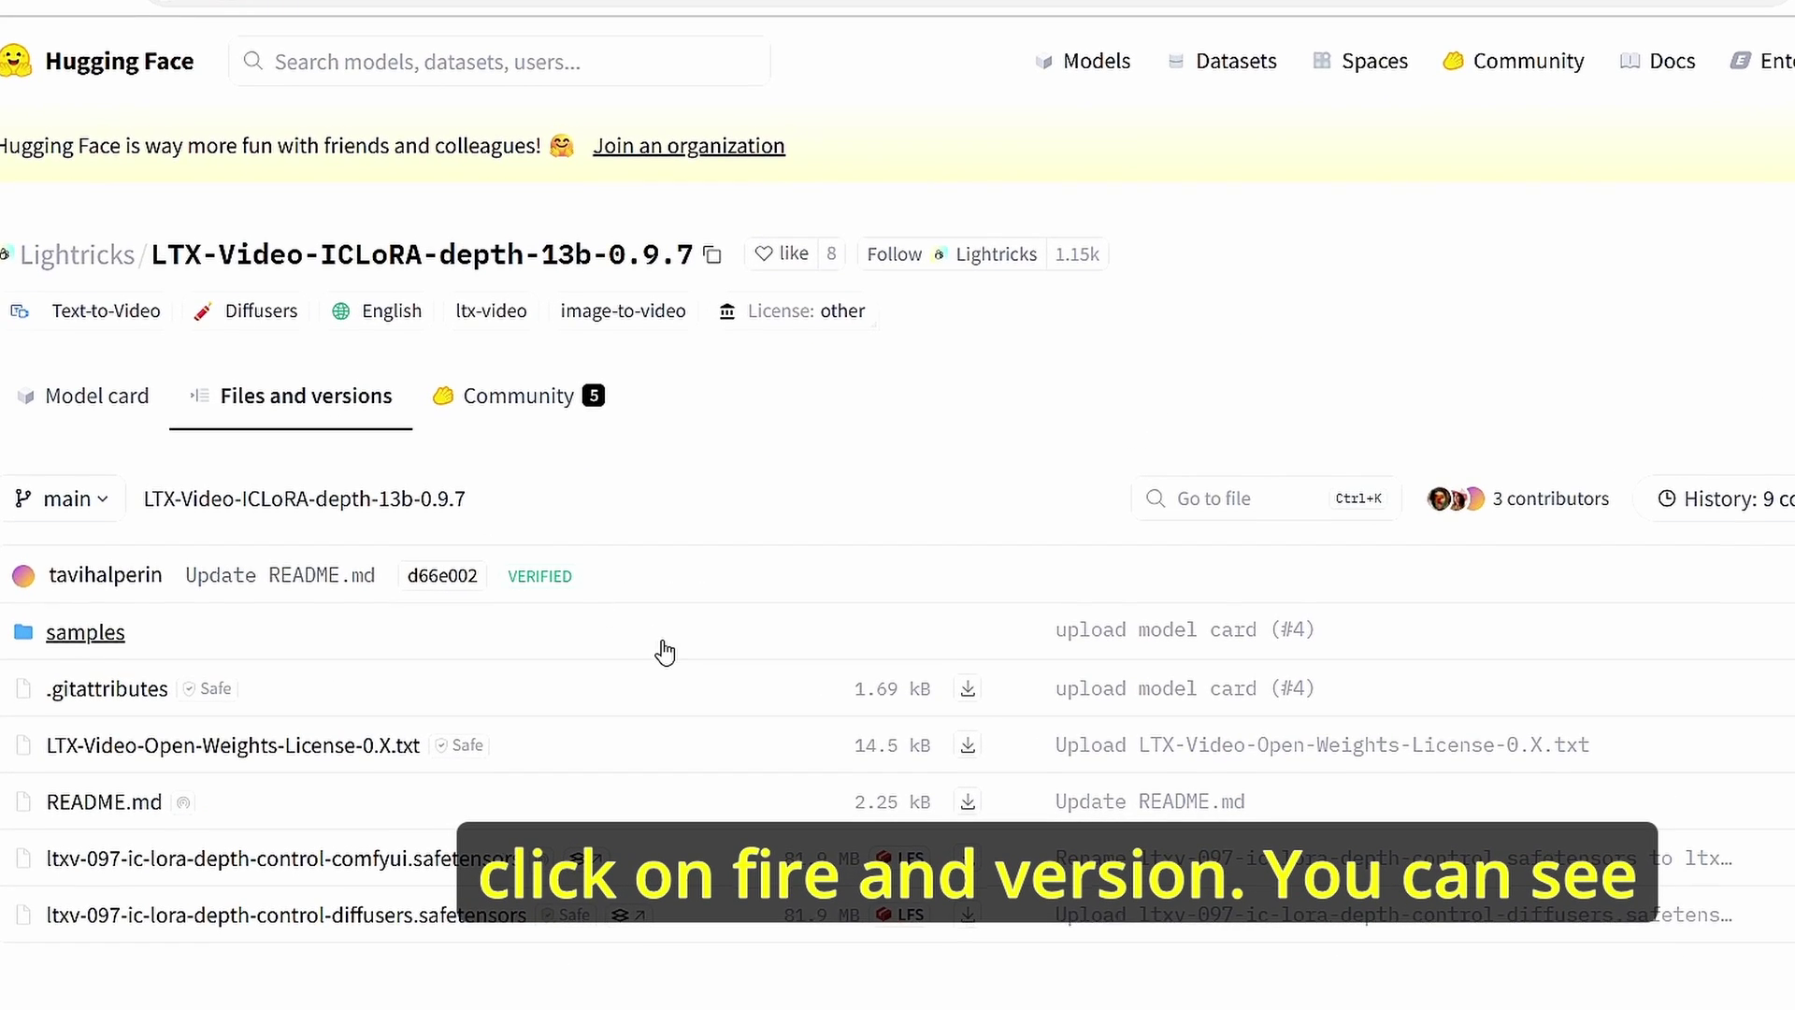
{"action": "scroll", "coordinate": [665, 652], "scroll_direction": "down", "scroll_amount": 1}
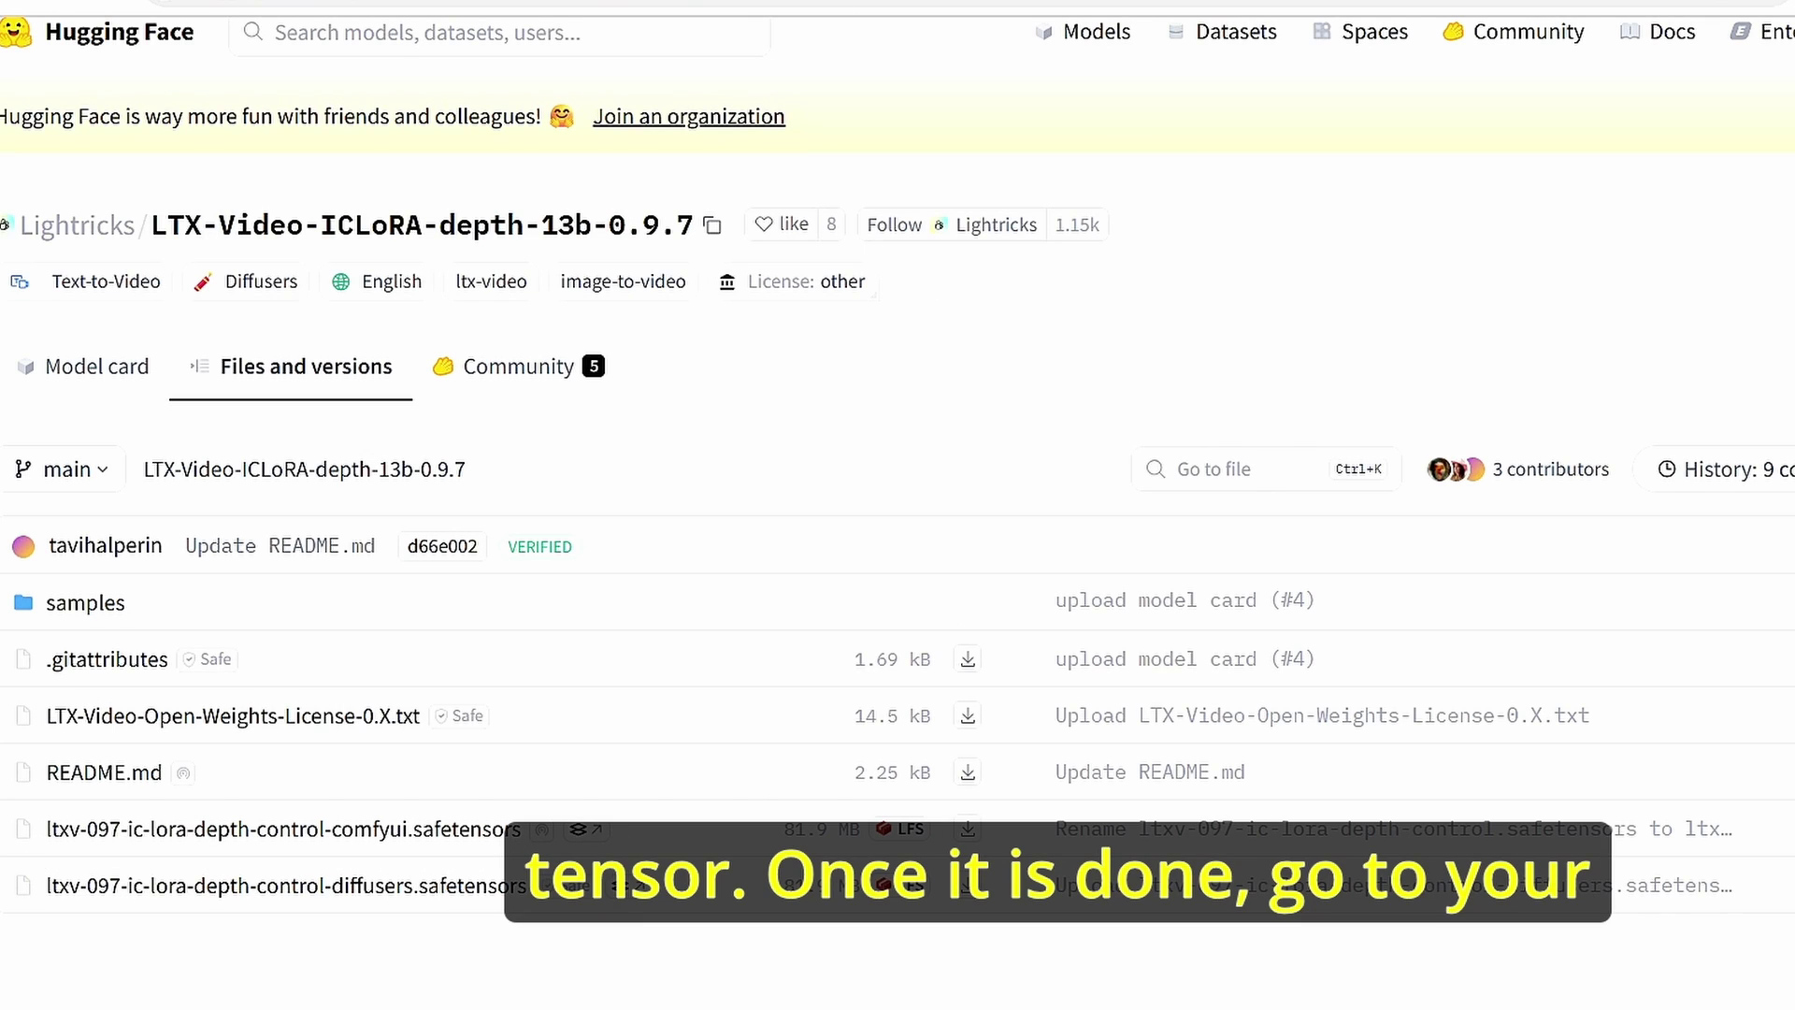
- Switch to the file explorer and open the models\loras folder of the ComfyUI installation on drive D
{"action": "mouse_move", "coordinate": [1122, 1006]}
{"action": "left_click", "coordinate": [1225, 946]}
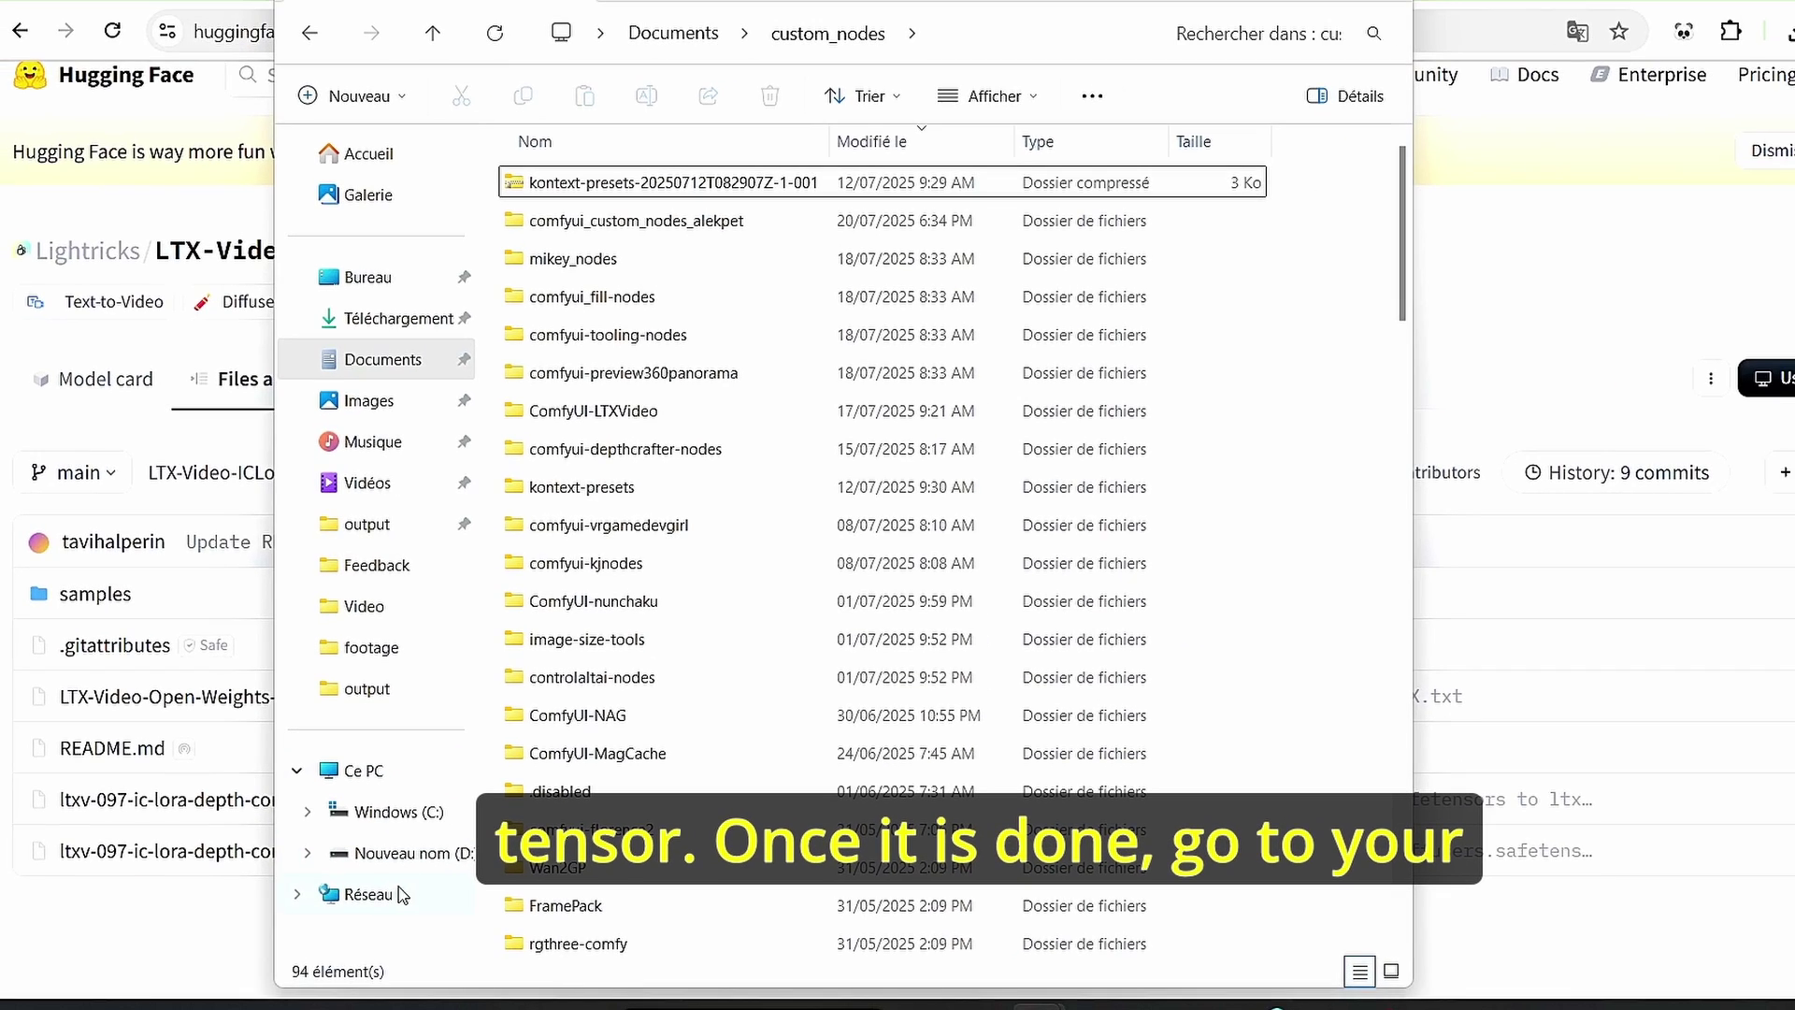
{"action": "left_click", "coordinate": [404, 854]}
{"action": "double_click", "coordinate": [593, 229]}
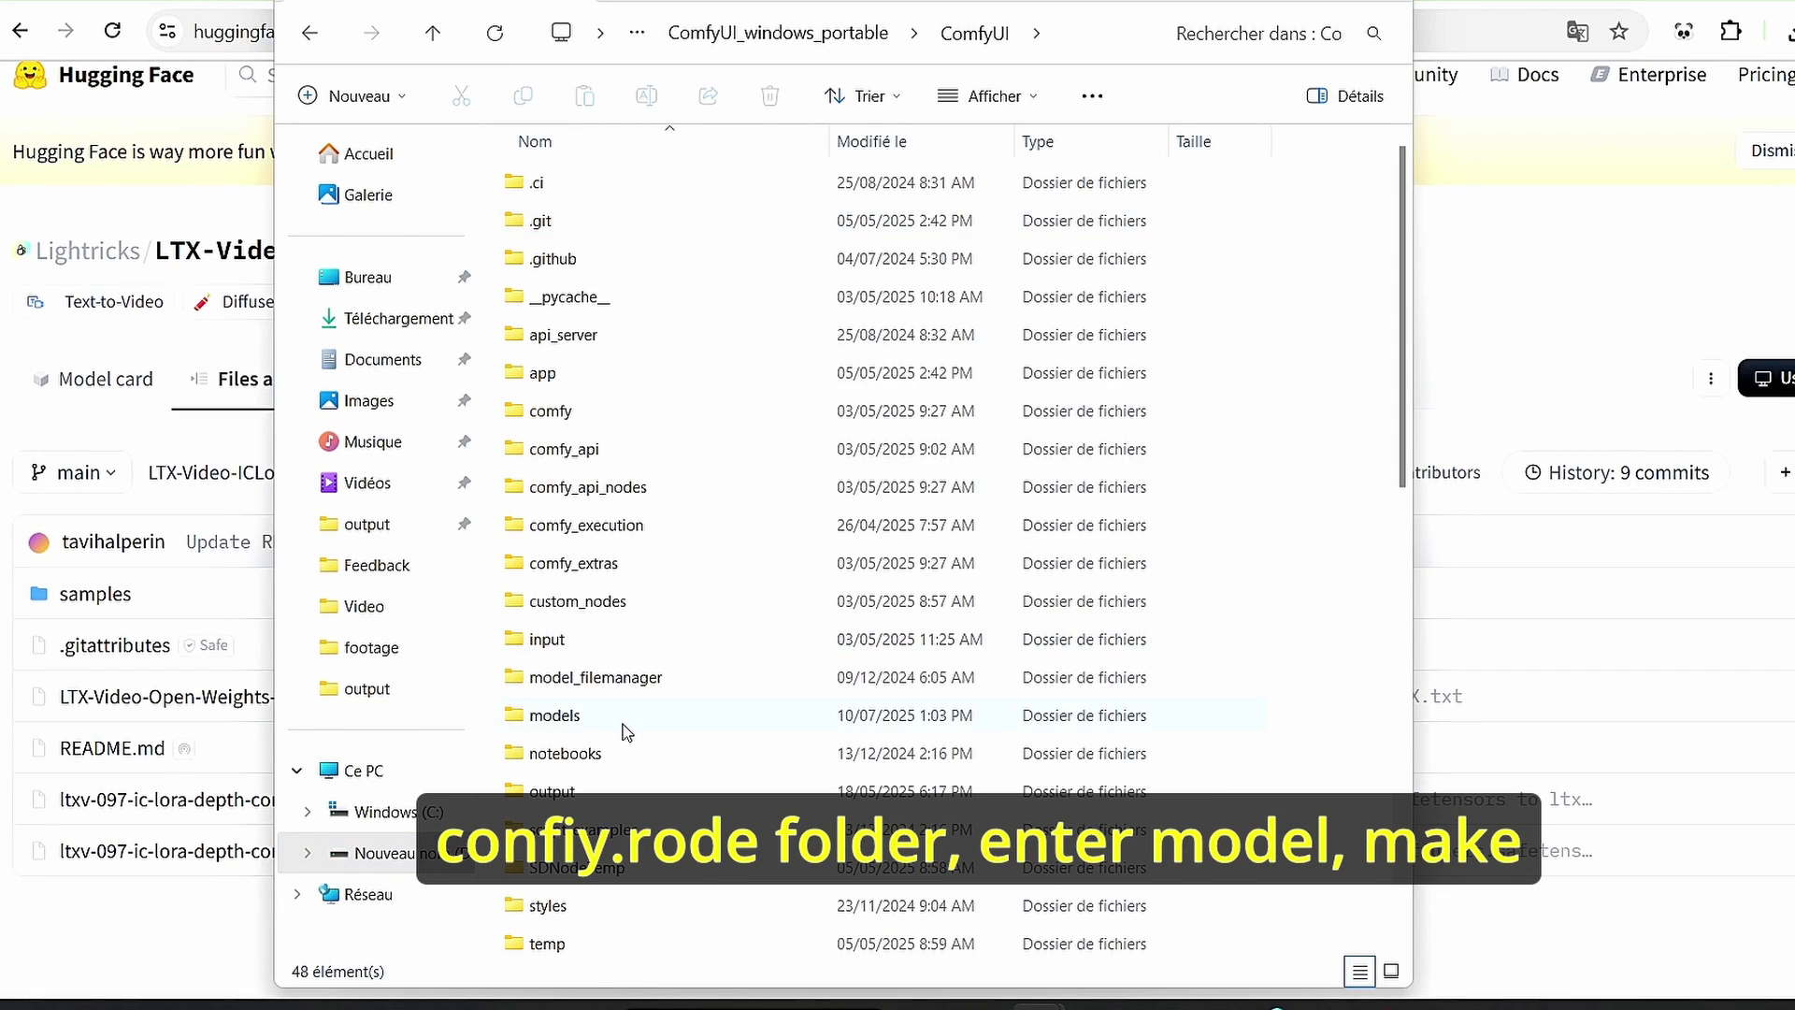
{"action": "double_click", "coordinate": [623, 722]}
{"action": "double_click", "coordinate": [645, 262]}
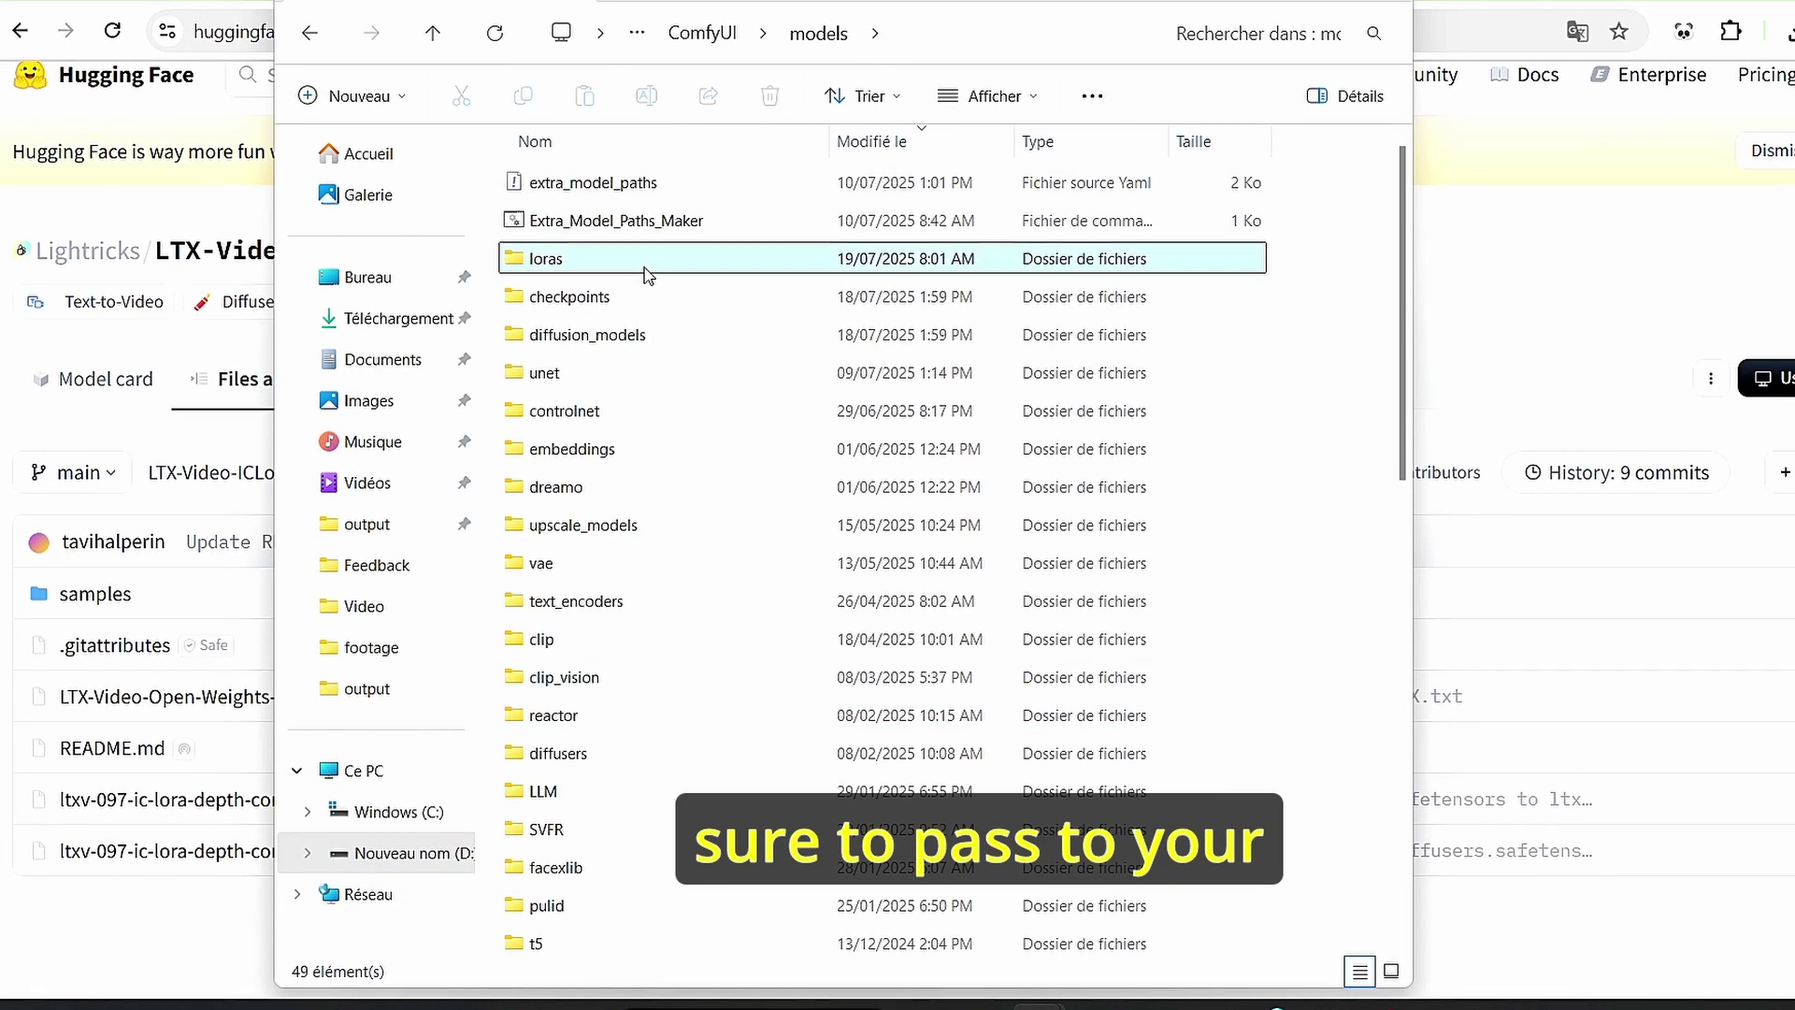
- Select the files ltxv-097-ic-lora-pose-control-comfyui.safetensors and ltxv-097-ic-lora-canny-control-comfyui.safetensors in the loras folder
{"action": "left_click", "coordinate": [708, 192]}
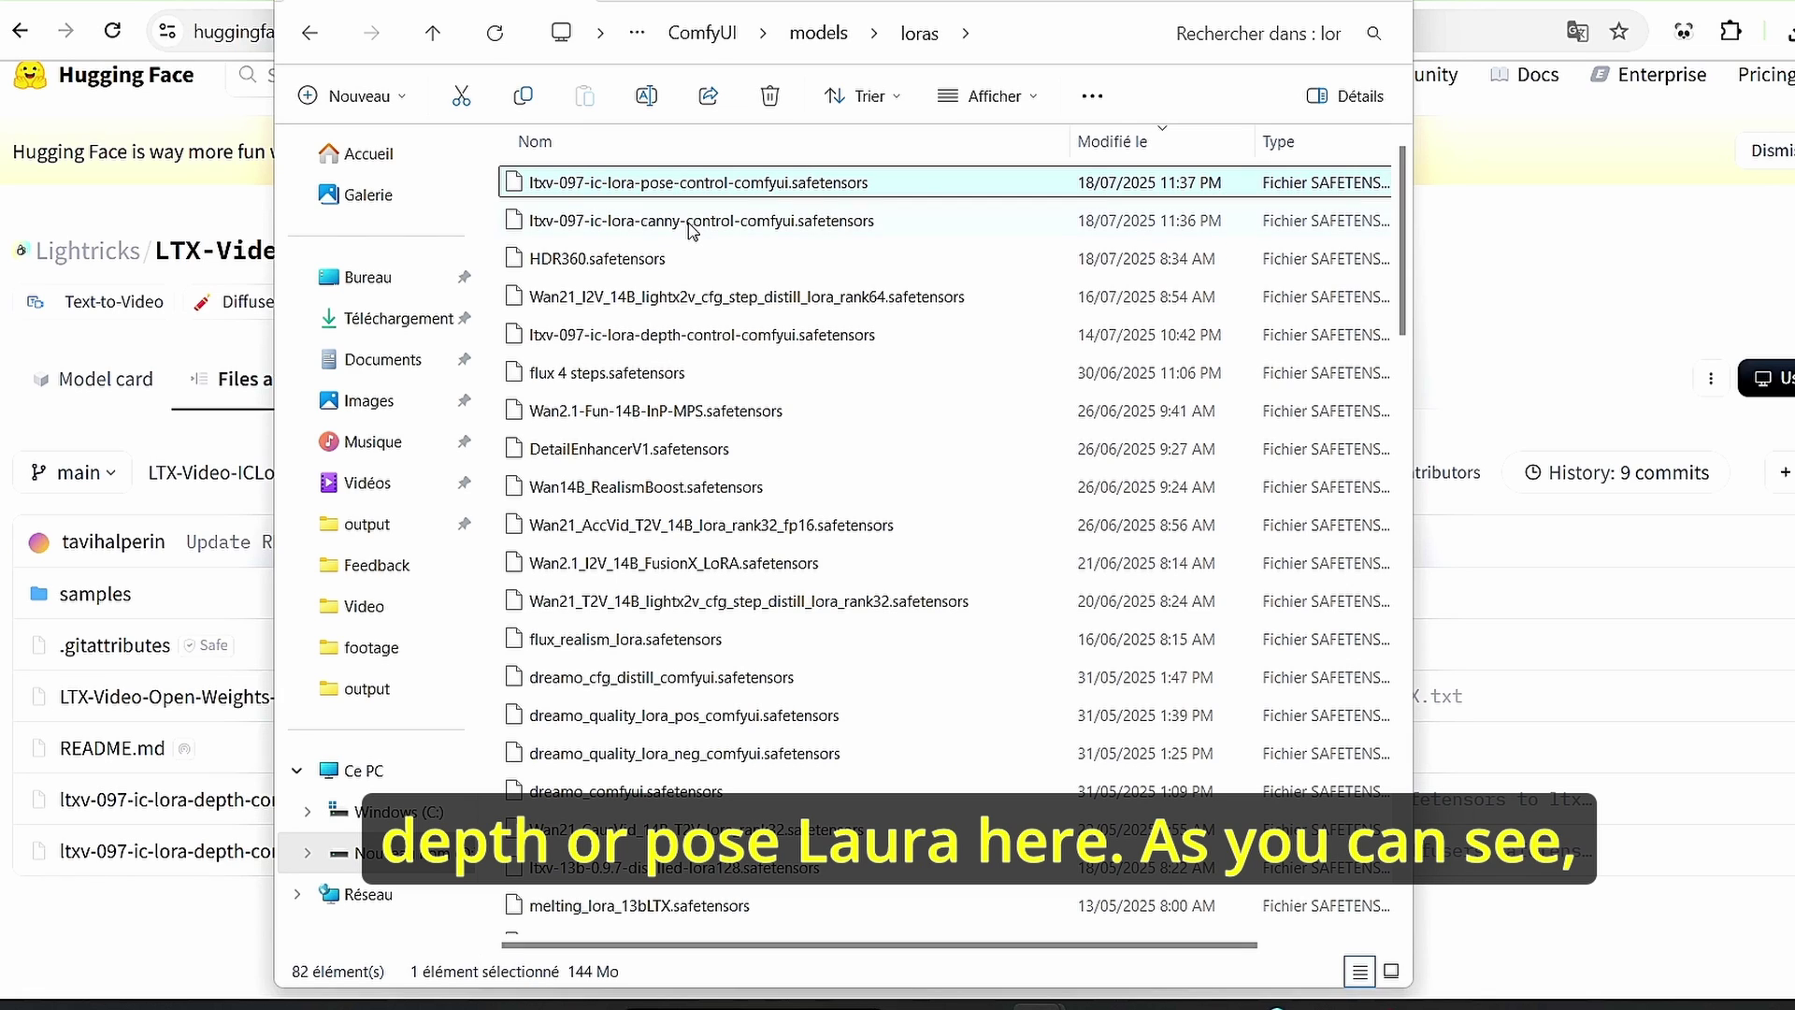
{"action": "left_click", "coordinate": [700, 222]}
{"action": "left_click", "coordinate": [746, 216]}
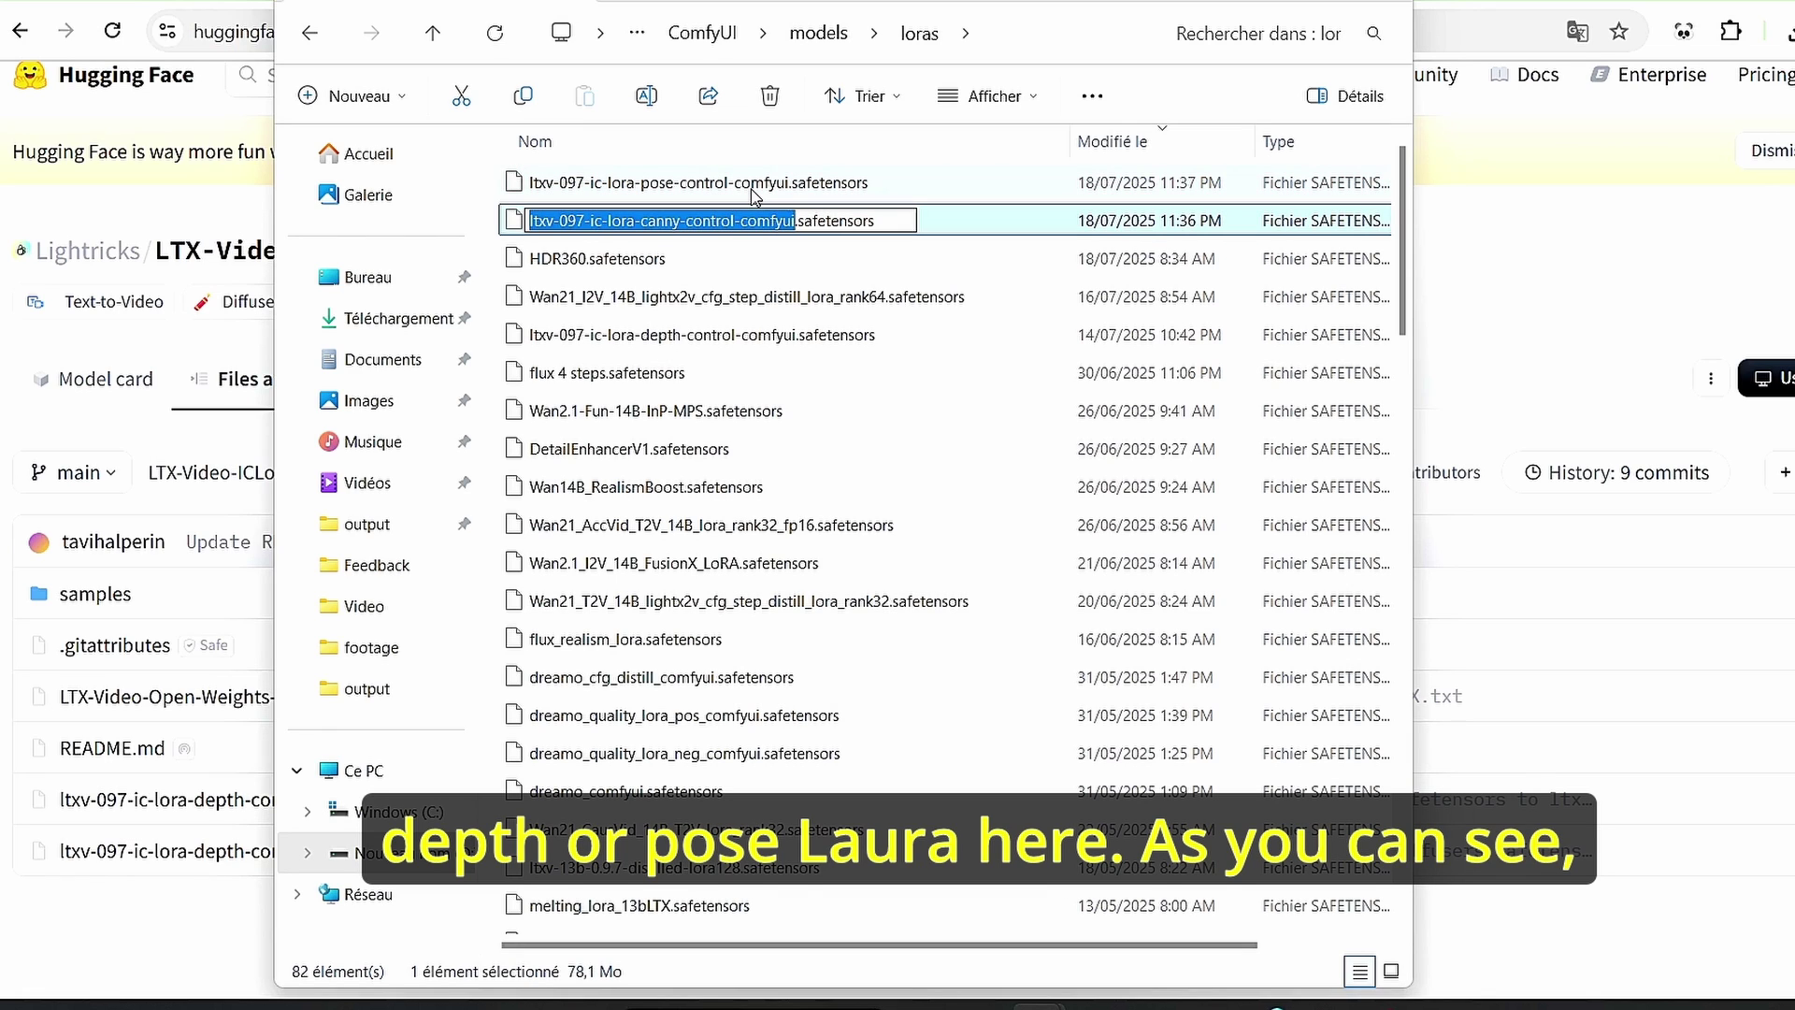
{"action": "left_click", "coordinate": [759, 195]}
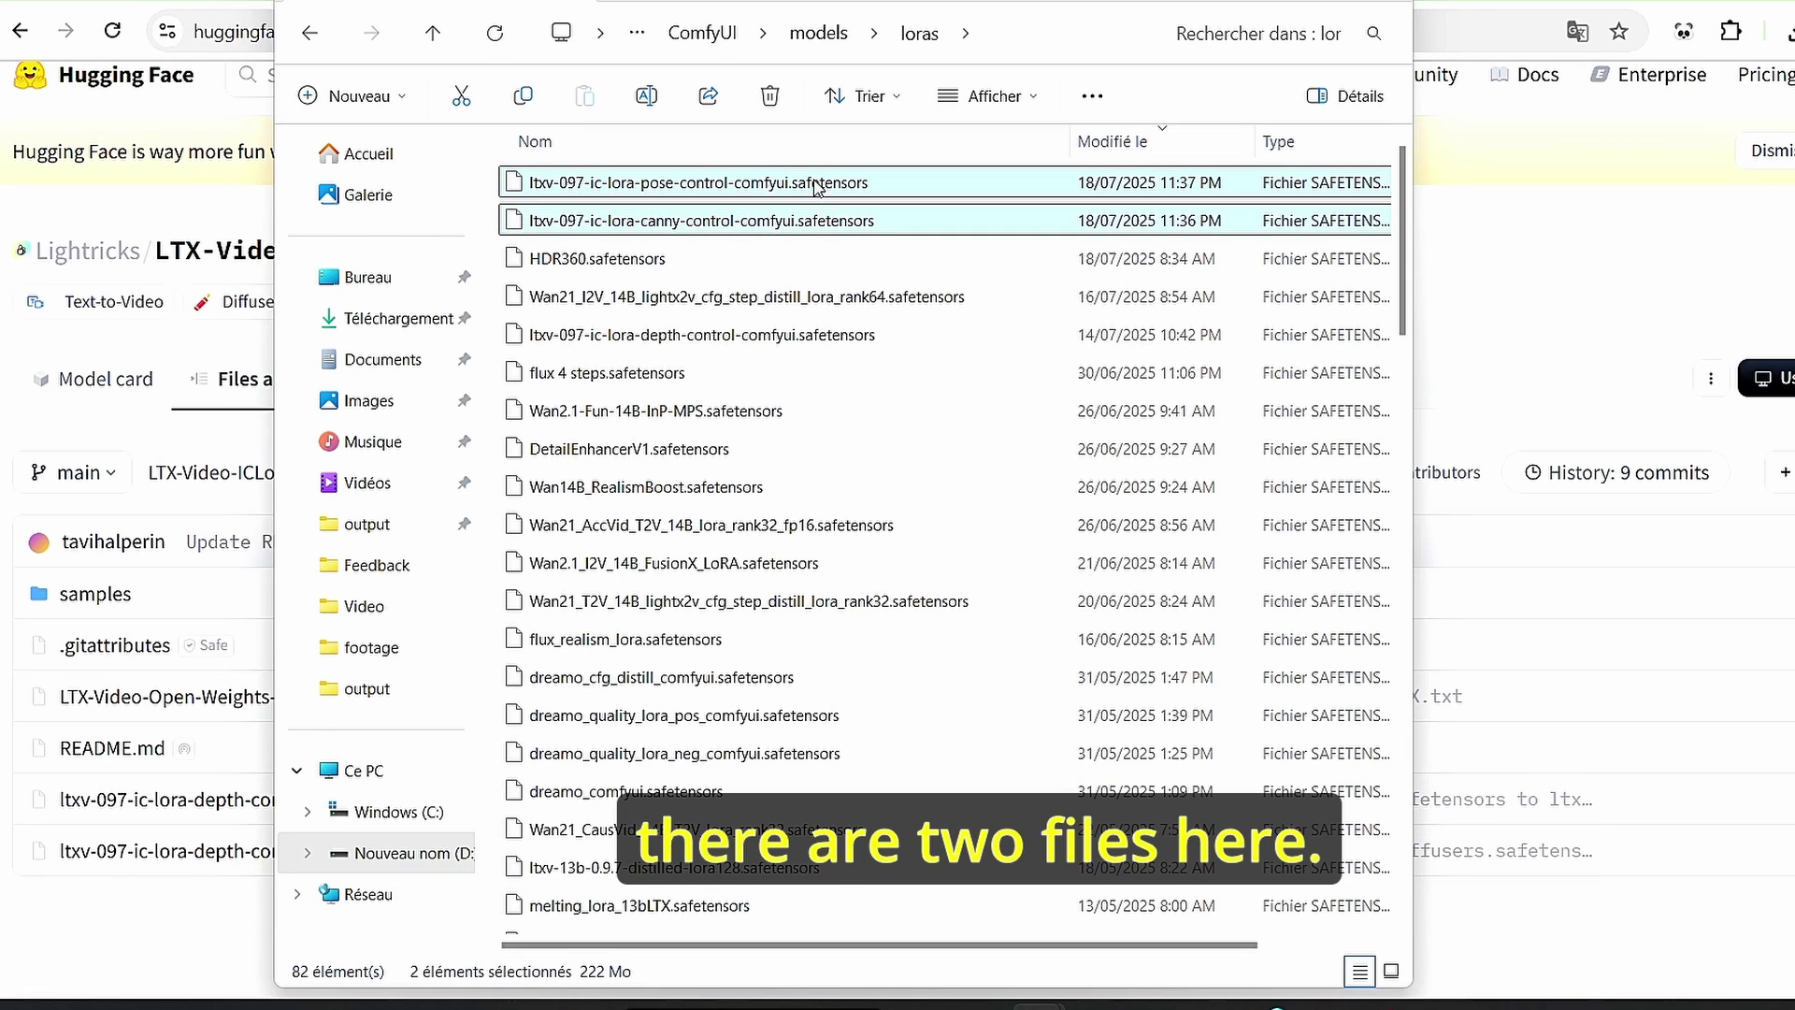
- Check for ltxv-13b-0.9.8-distilled-fp8.safetensors in the models\checkpoints folder and return to the models folder
{"action": "key", "text": "alt+Up"}
{"action": "double_click", "coordinate": [577, 299]}
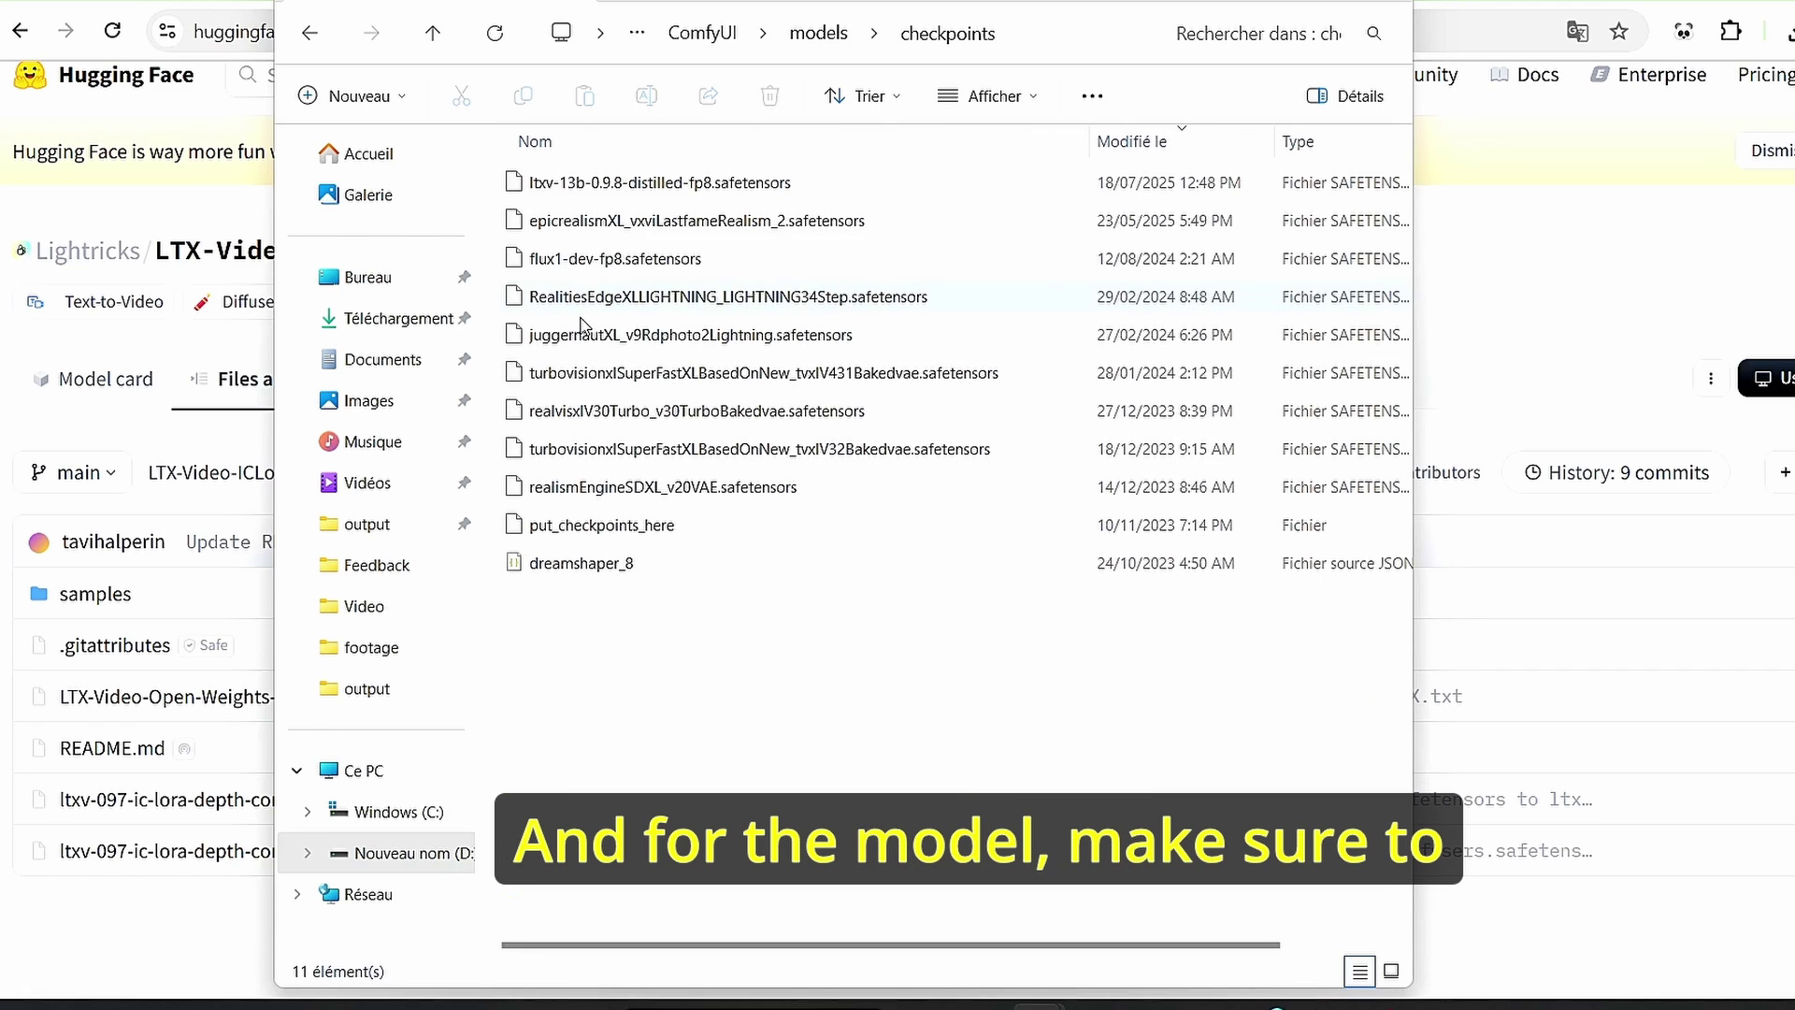
{"action": "left_click", "coordinate": [748, 187]}
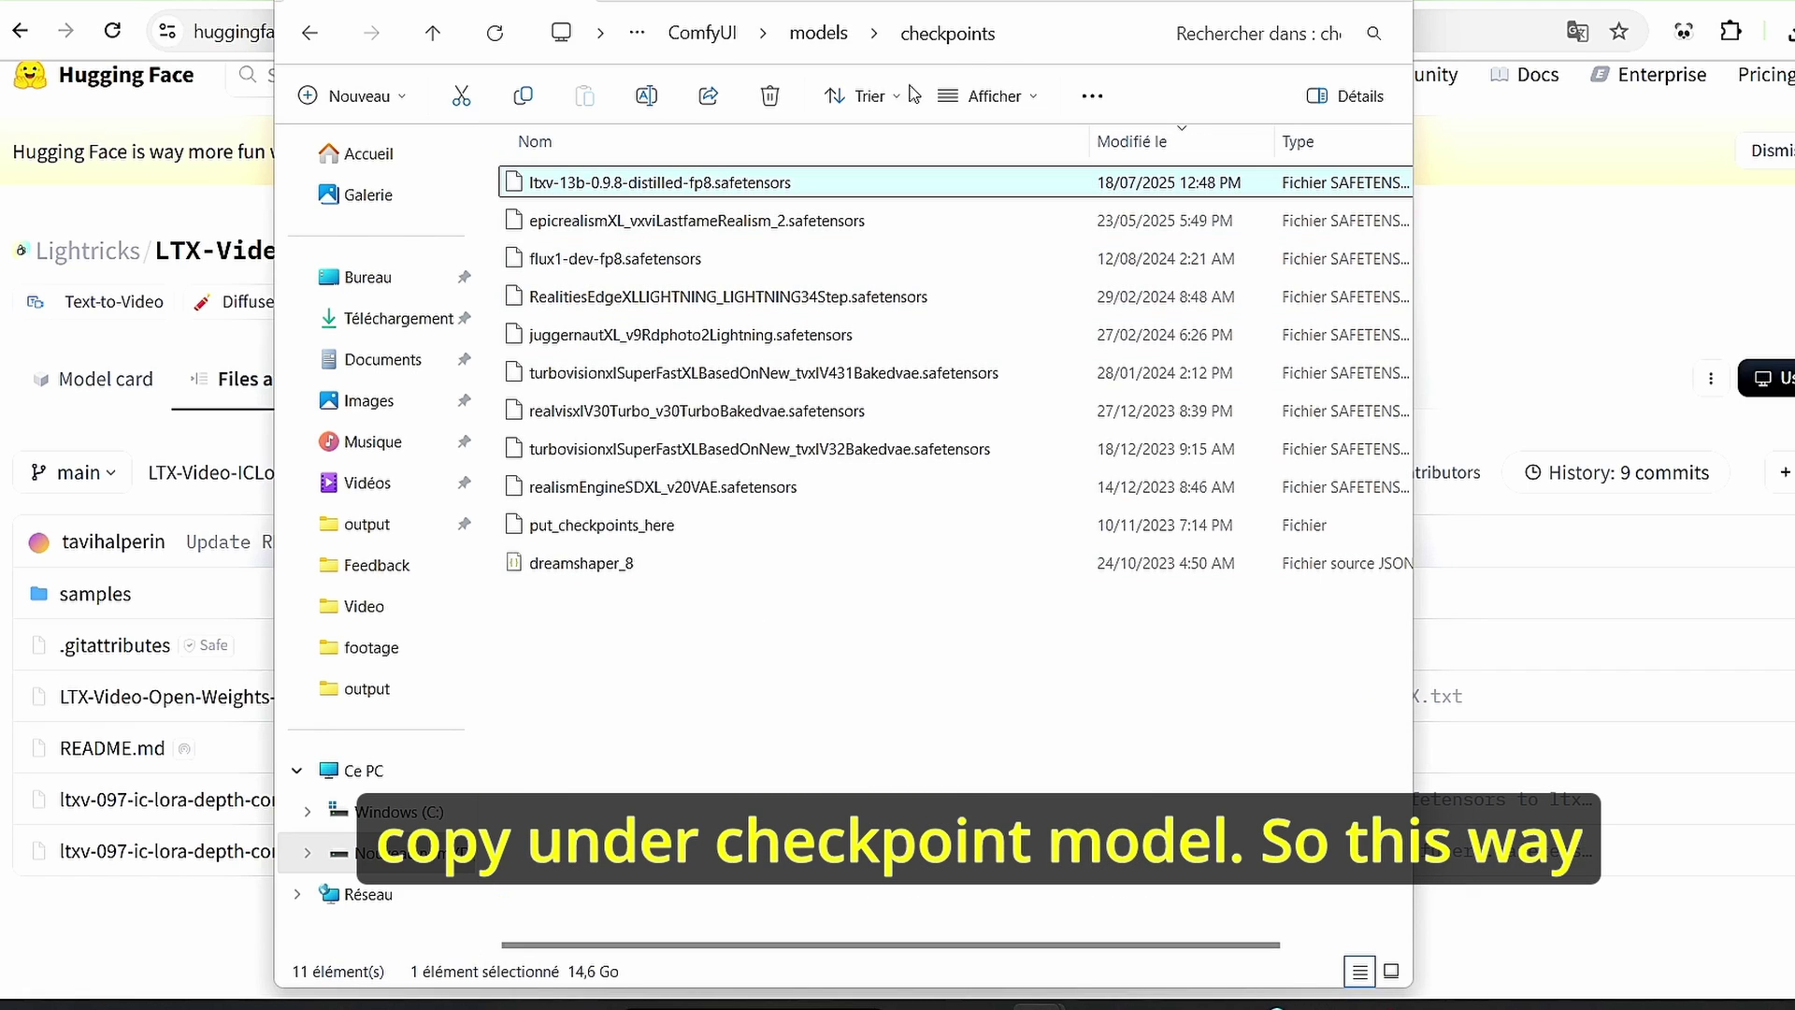
{"action": "key", "text": "alt+Left"}
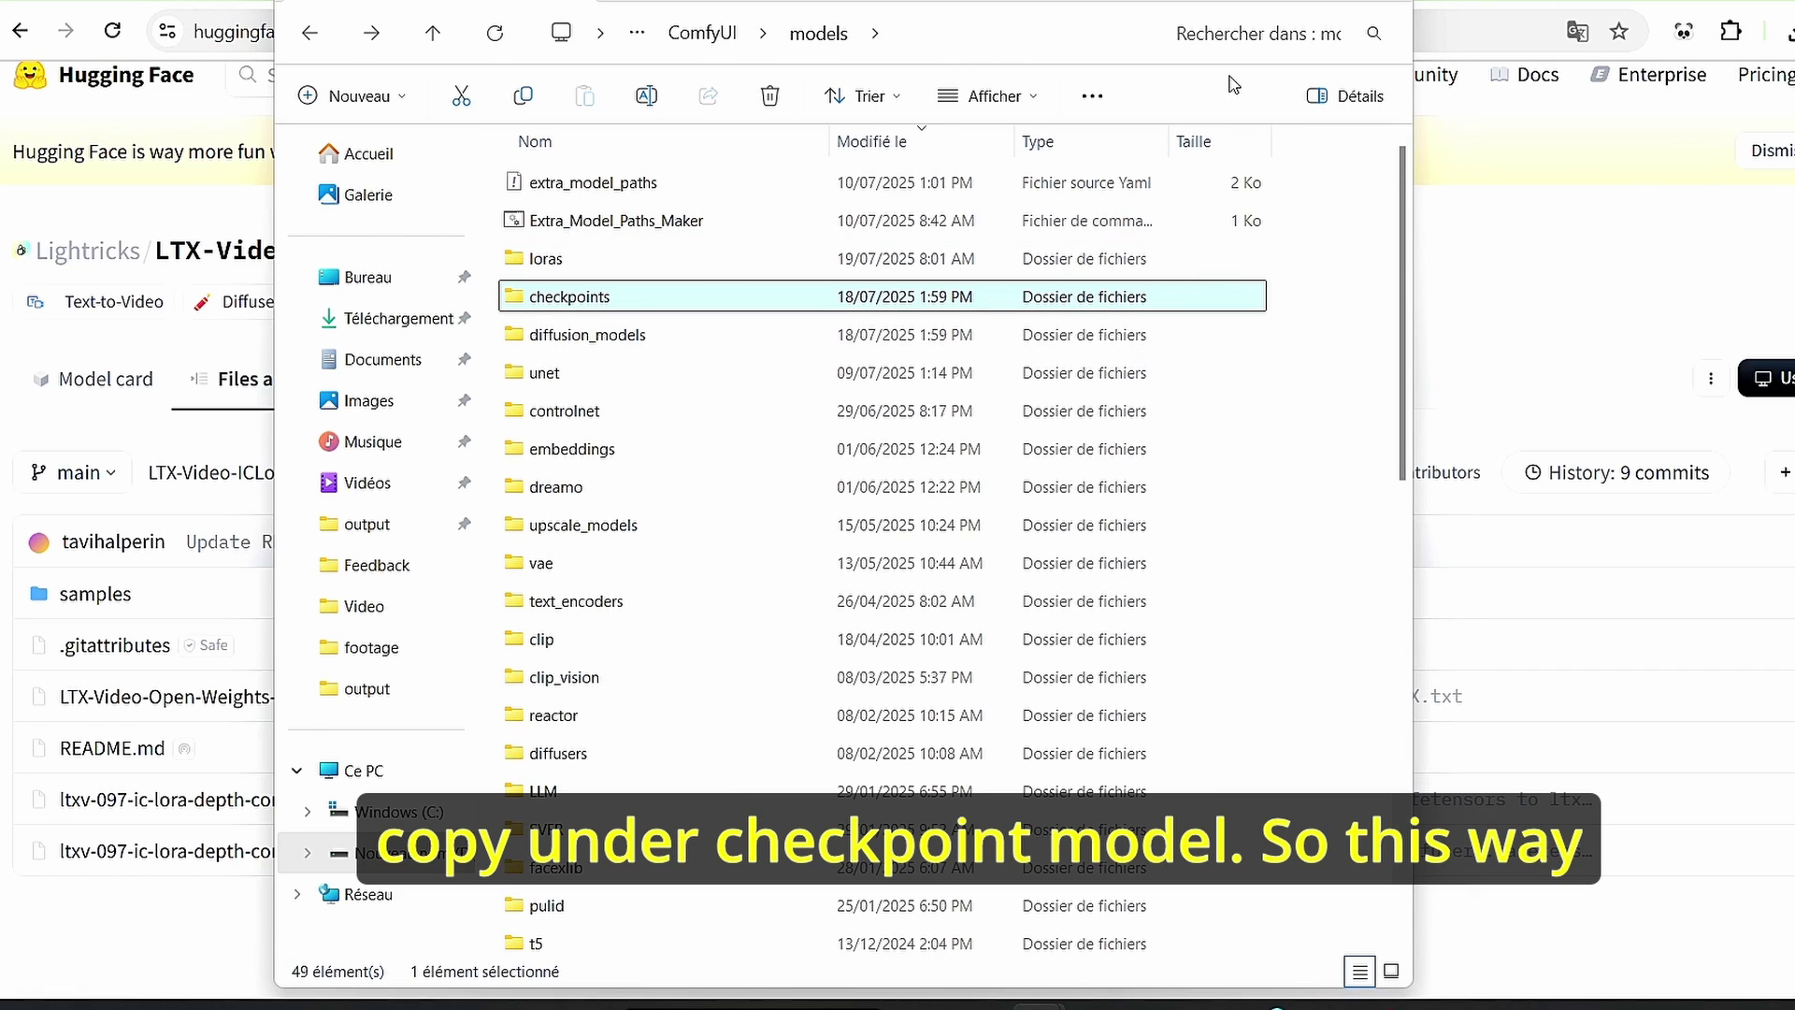
- Switch from the file explorer to the ltxv0.9.8 controlnet workflow and examine the Depth Anything, DWPose Estimator and Canny nodes
{"action": "left_click", "coordinate": [1259, 3]}
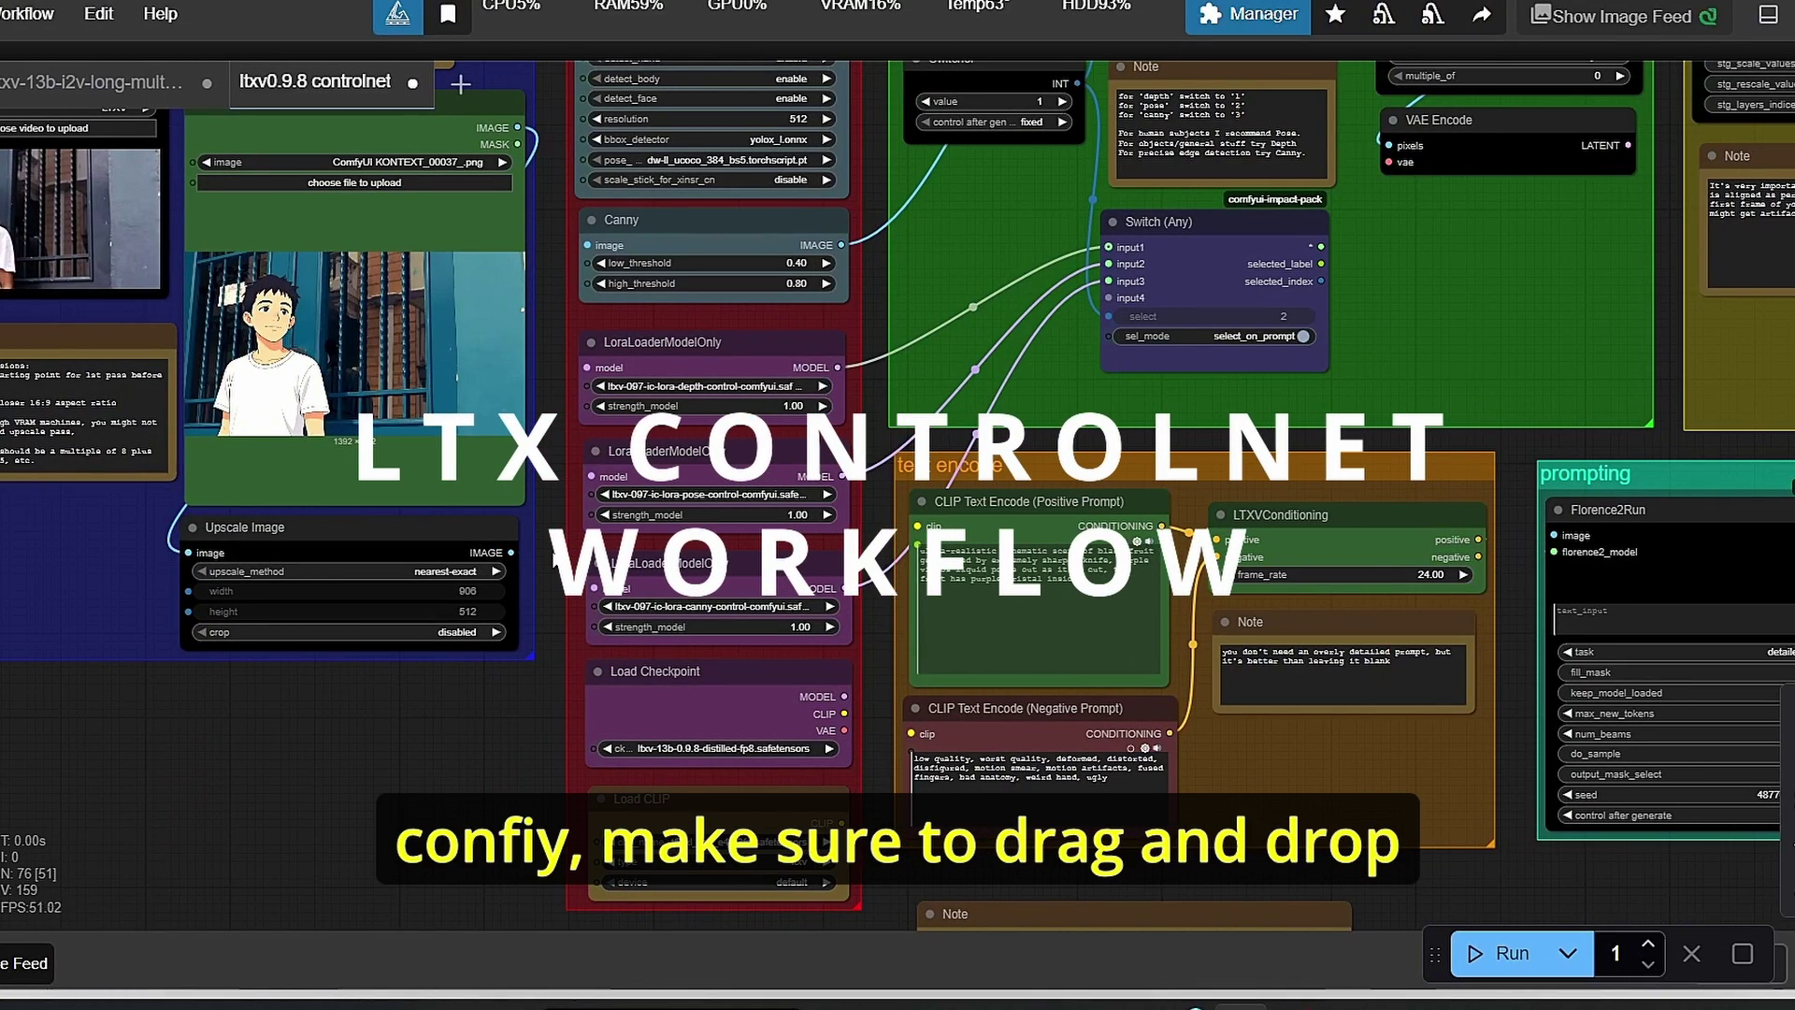
{"action": "scroll", "coordinate": [553, 522], "scroll_direction": "up", "scroll_amount": 4}
{"action": "scroll", "coordinate": [558, 256], "scroll_direction": "up", "scroll_amount": 5}
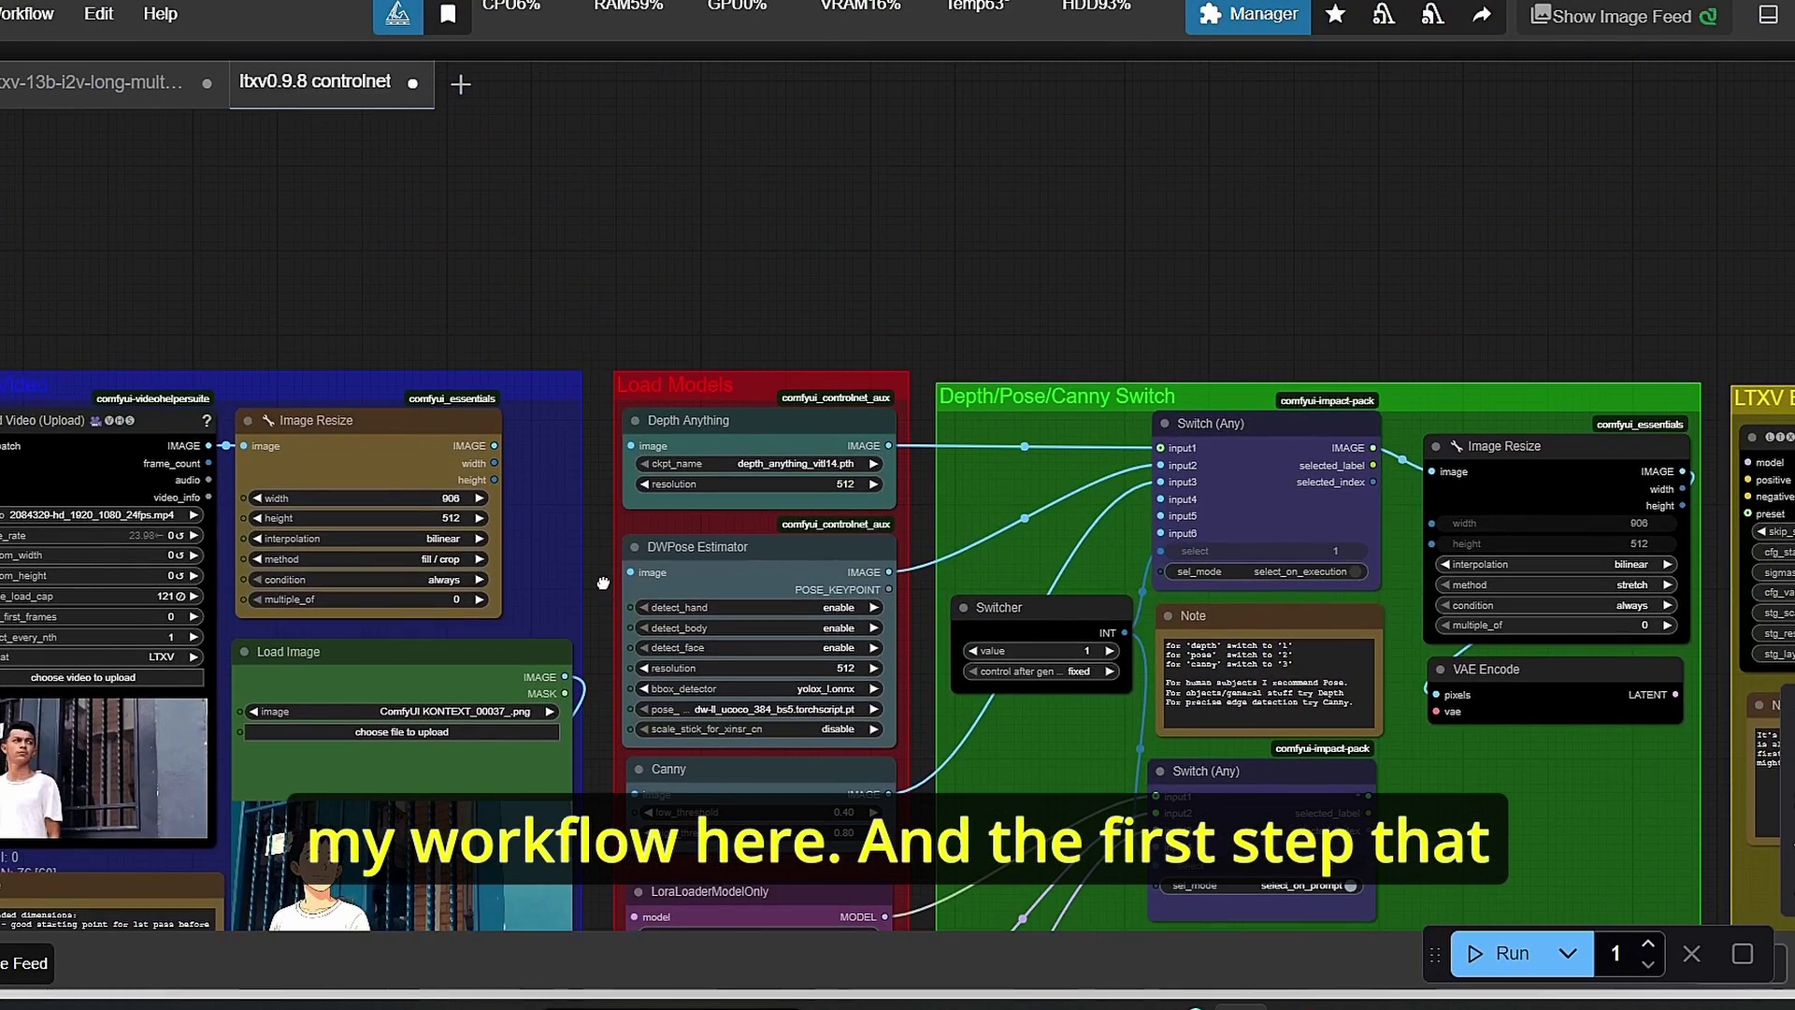
{"action": "scroll", "coordinate": [995, 292], "scroll_direction": "down", "scroll_amount": 2}
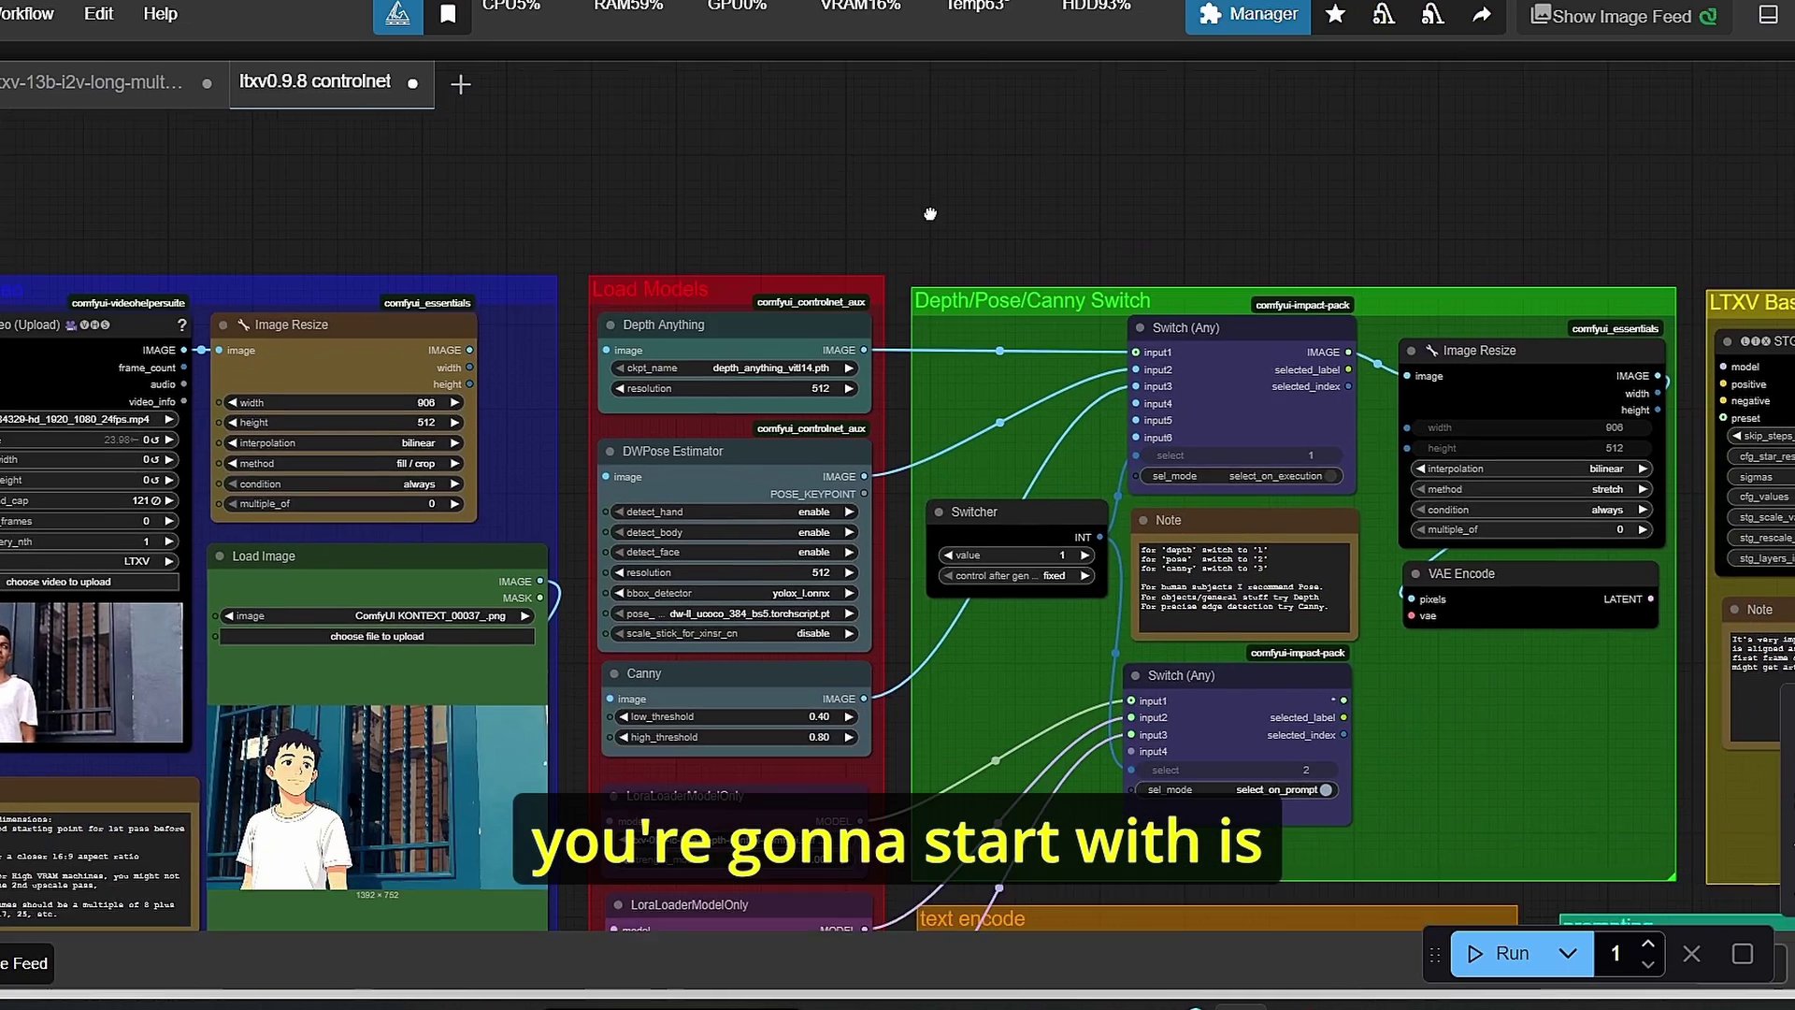
{"action": "scroll", "coordinate": [561, 428], "scroll_direction": "up", "scroll_amount": 2}
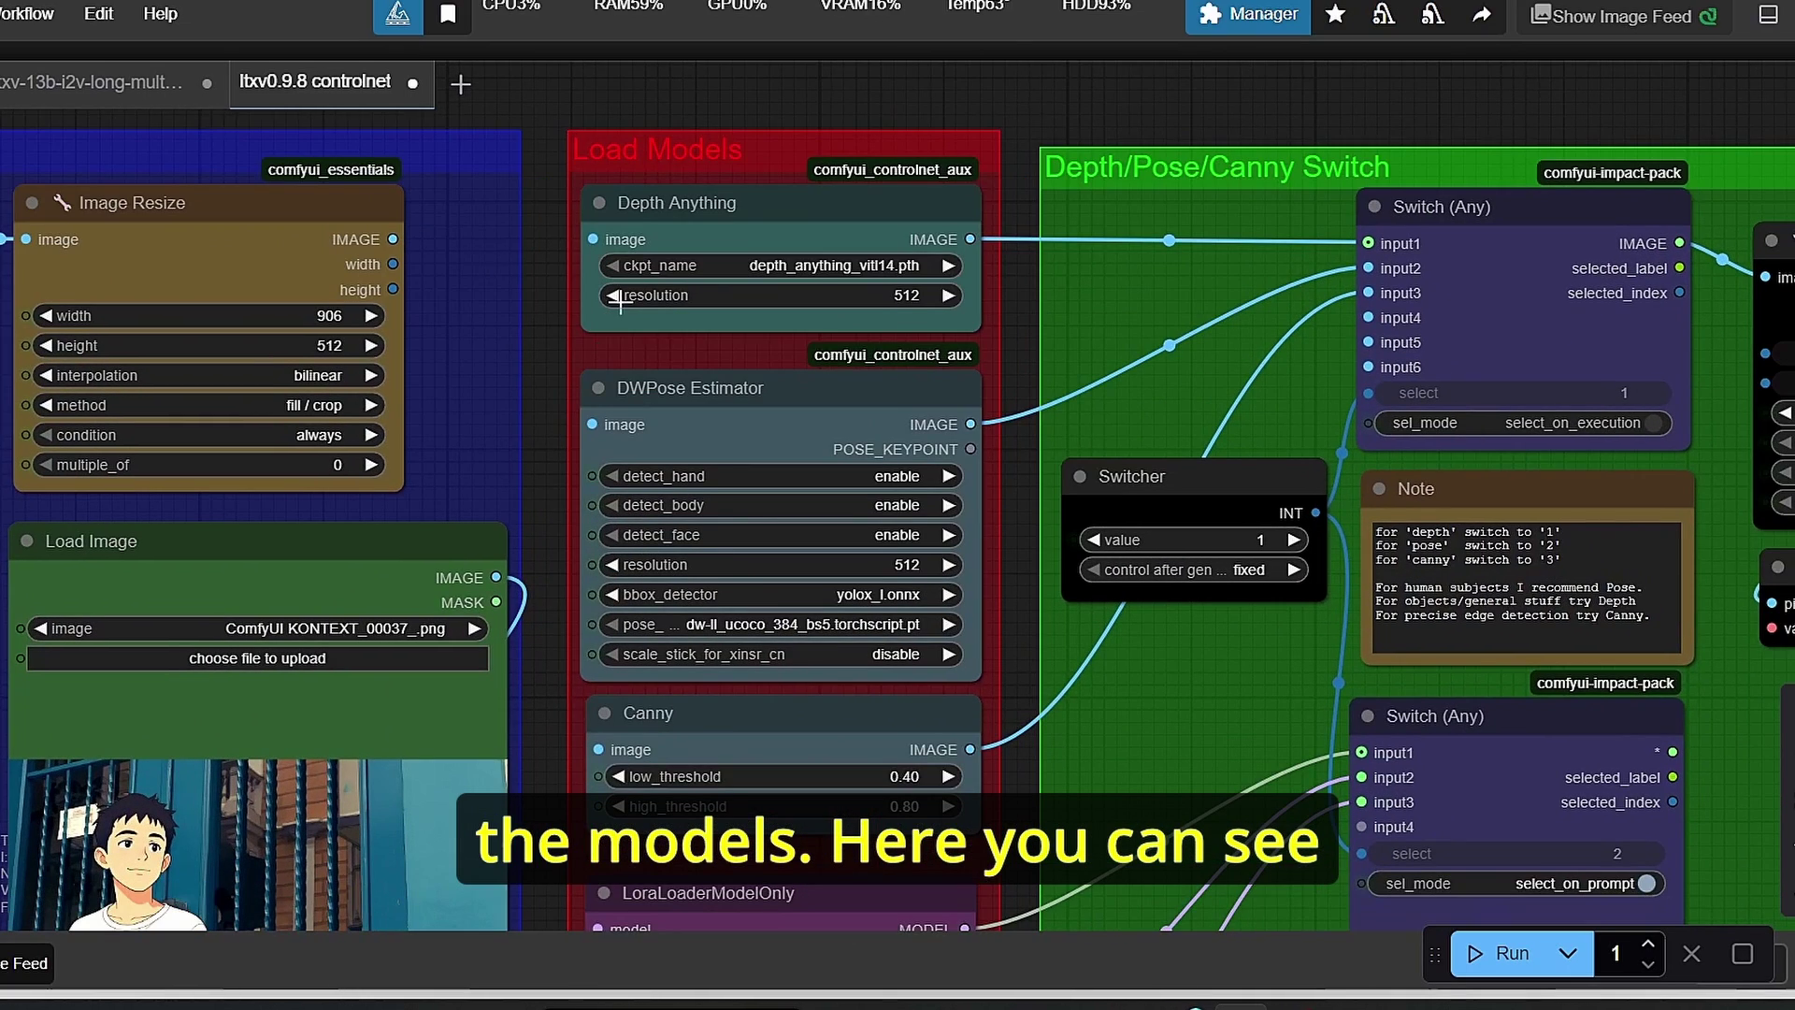
{"action": "scroll", "coordinate": [541, 655], "scroll_direction": "down", "scroll_amount": 2}
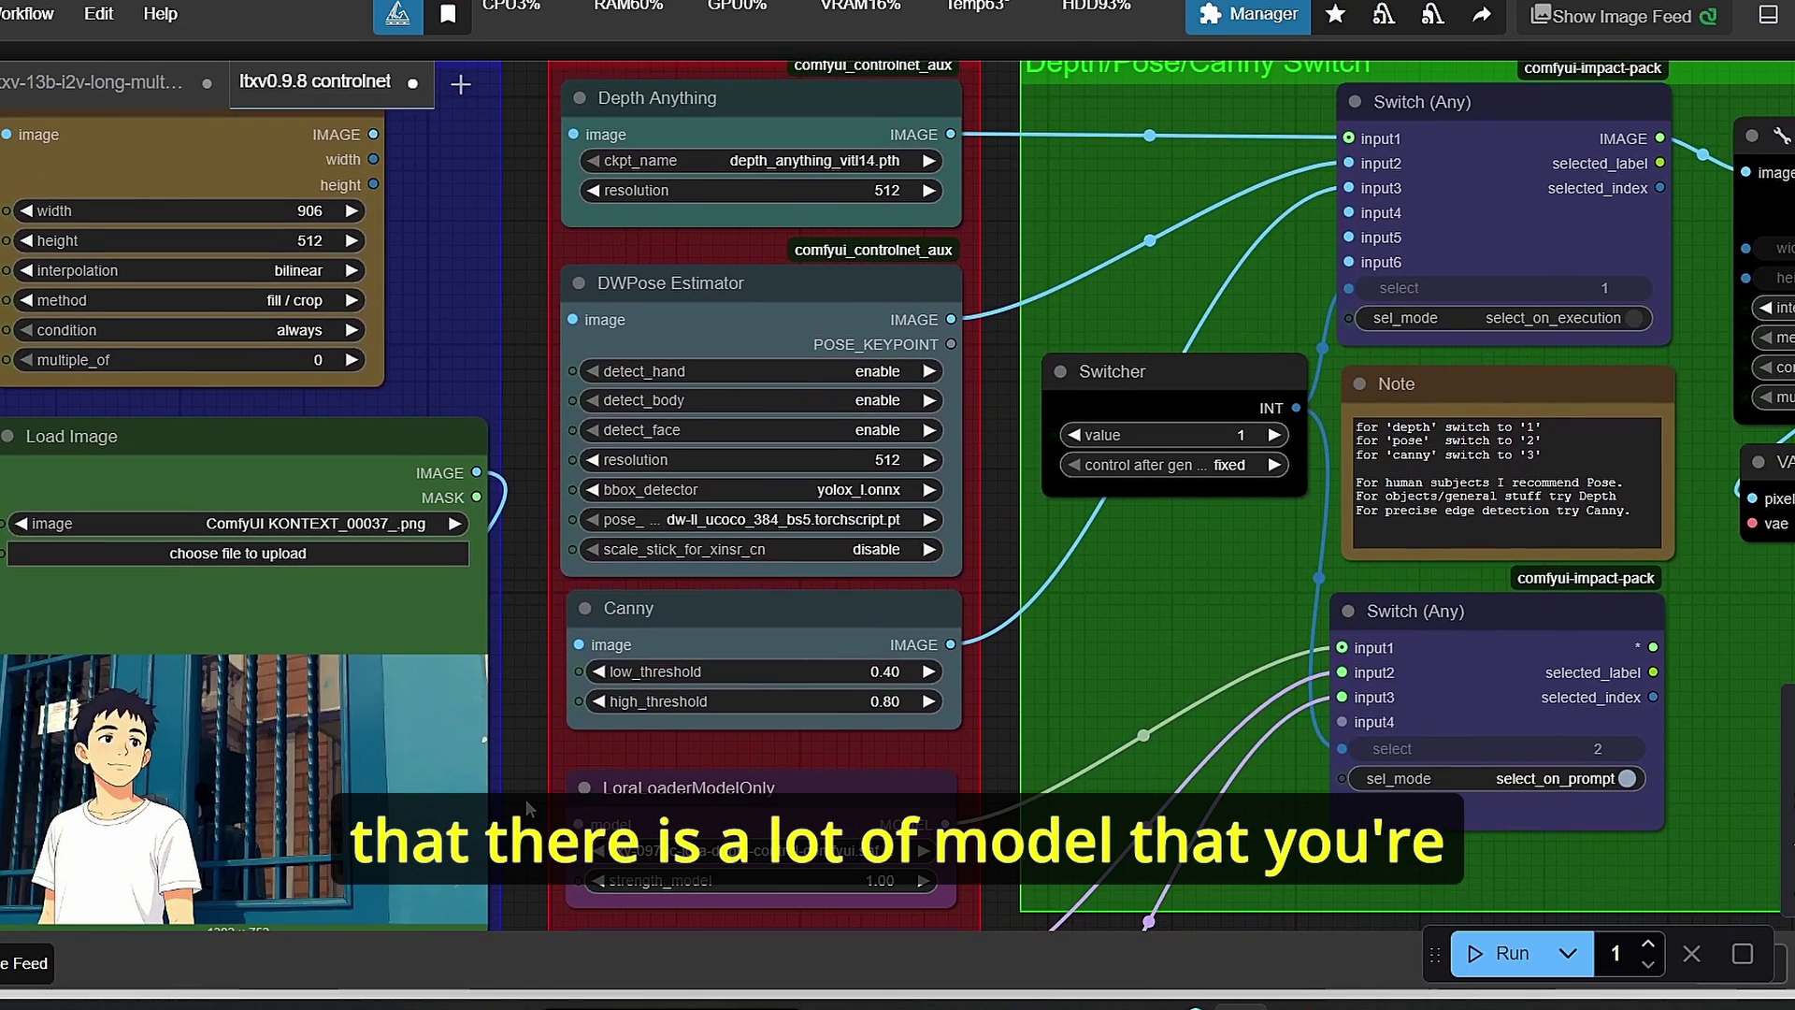
- Review the files chosen in the three ICLoRA loaders, the Load Checkpoint node and the Load CLIP node of the Load Models group
{"action": "scroll", "coordinate": [529, 806], "scroll_direction": "down", "scroll_amount": 12}
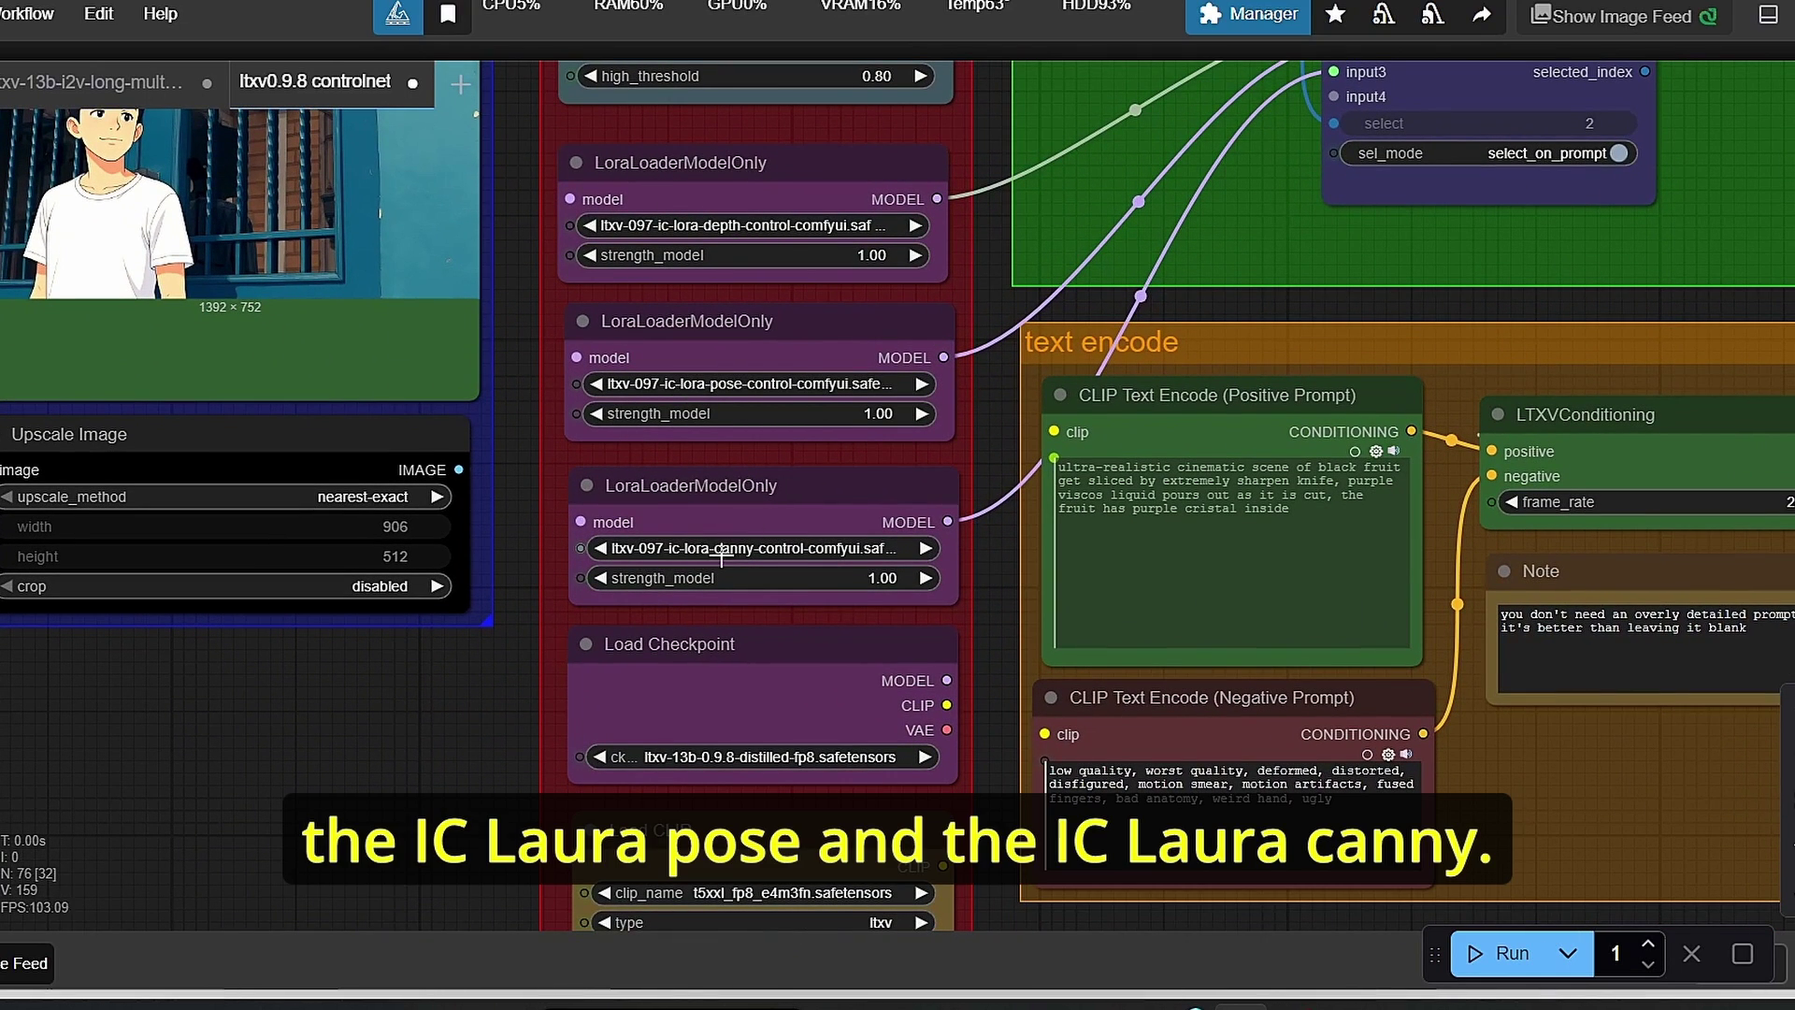
{"action": "scroll", "coordinate": [729, 524], "scroll_direction": "down", "scroll_amount": 5}
{"action": "scroll", "coordinate": [753, 427], "scroll_direction": "up", "scroll_amount": 2}
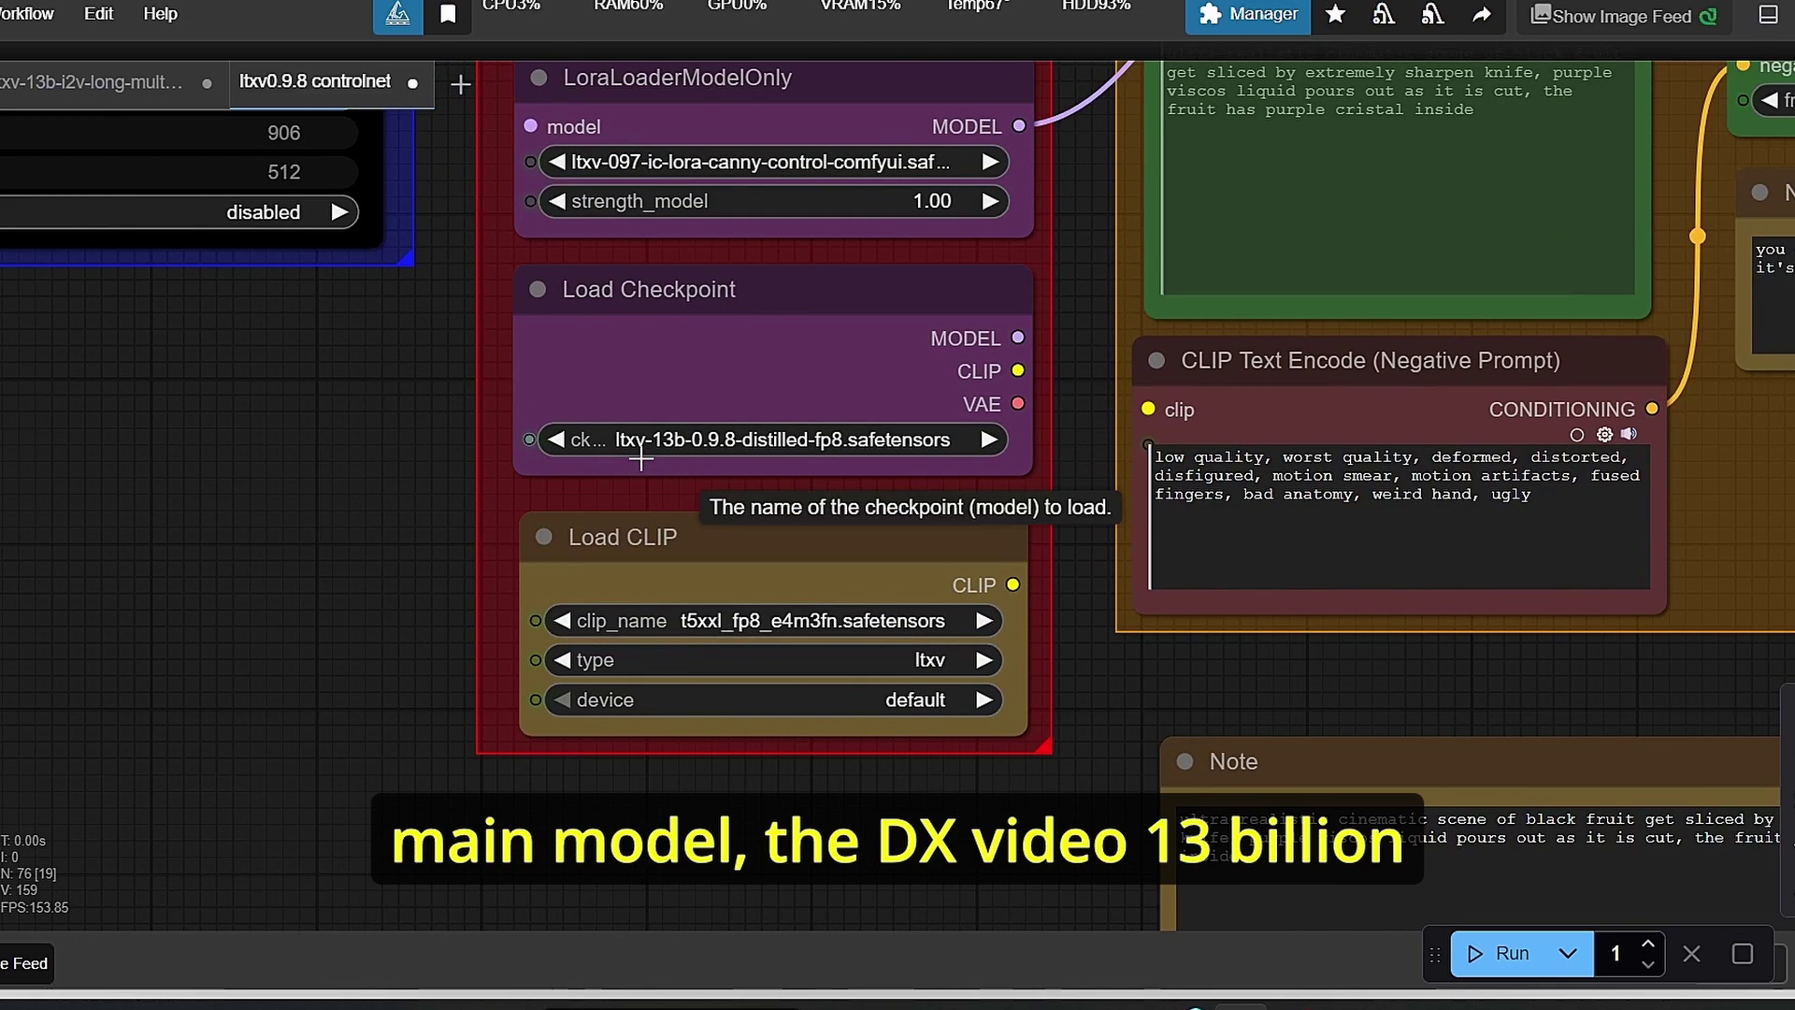
{"action": "scroll", "coordinate": [727, 780], "scroll_direction": "up", "scroll_amount": 3}
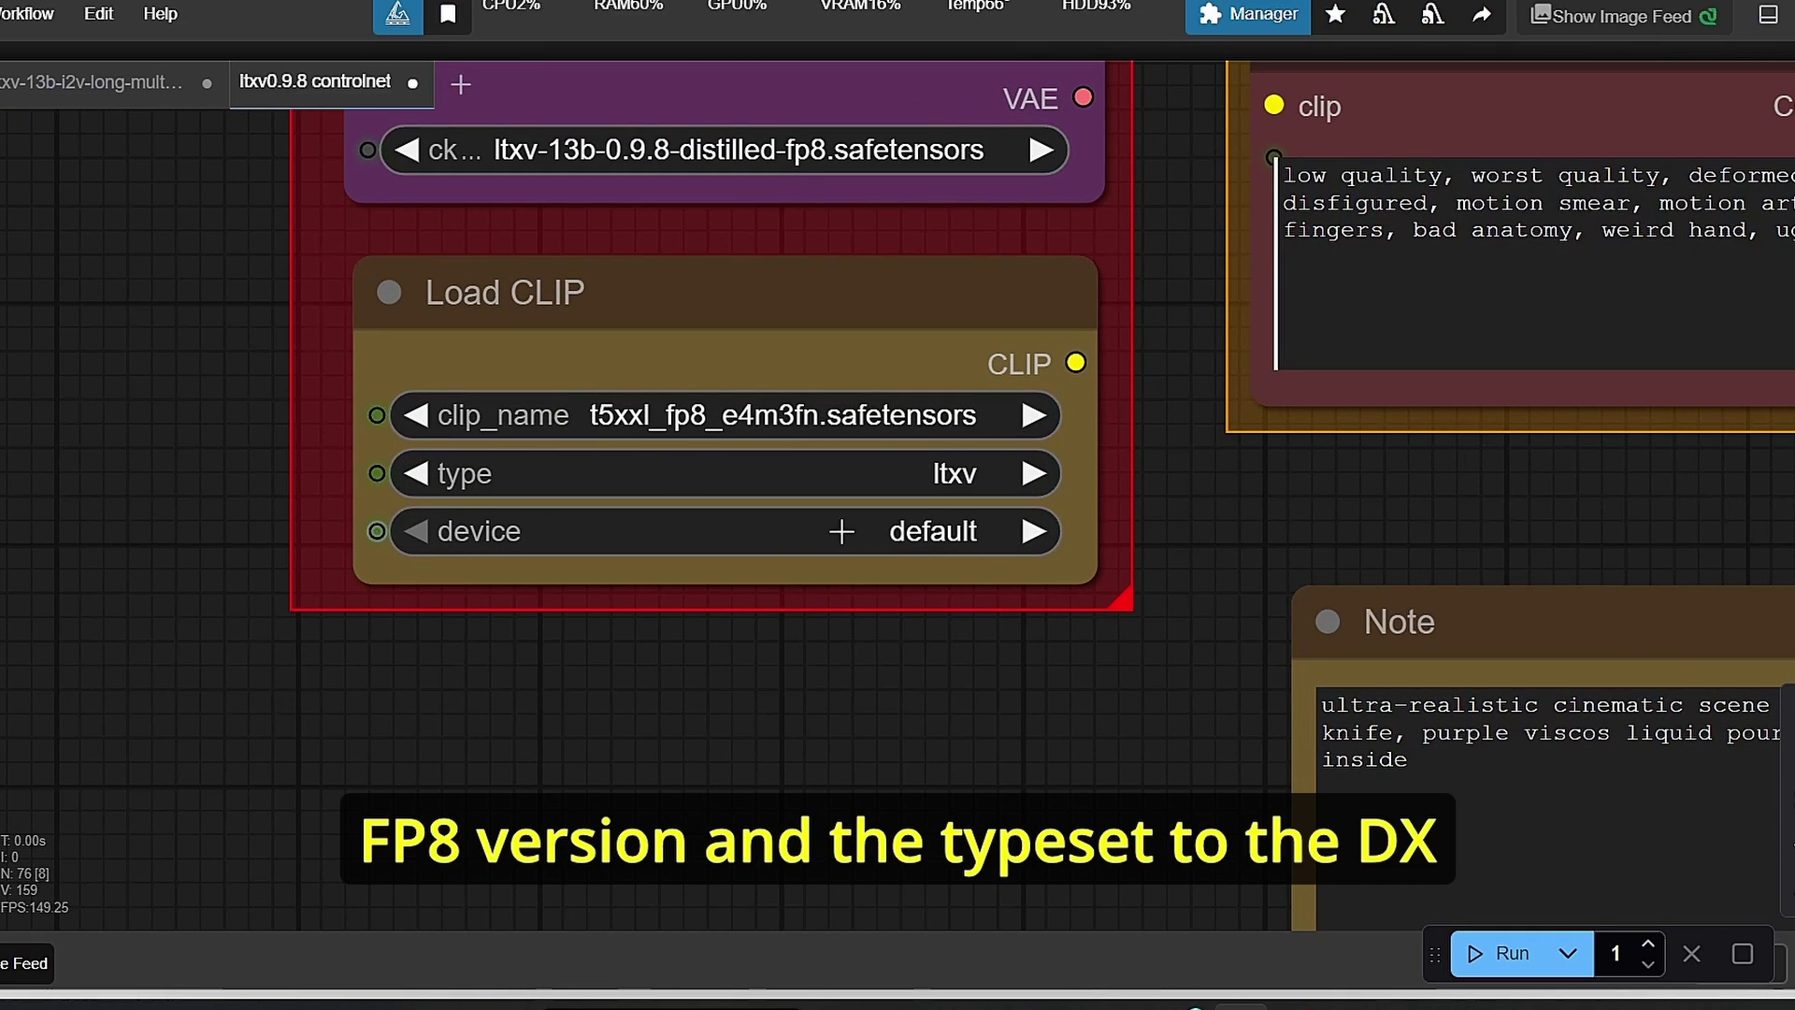
{"action": "scroll", "coordinate": [1070, 483], "scroll_direction": "down", "scroll_amount": 6}
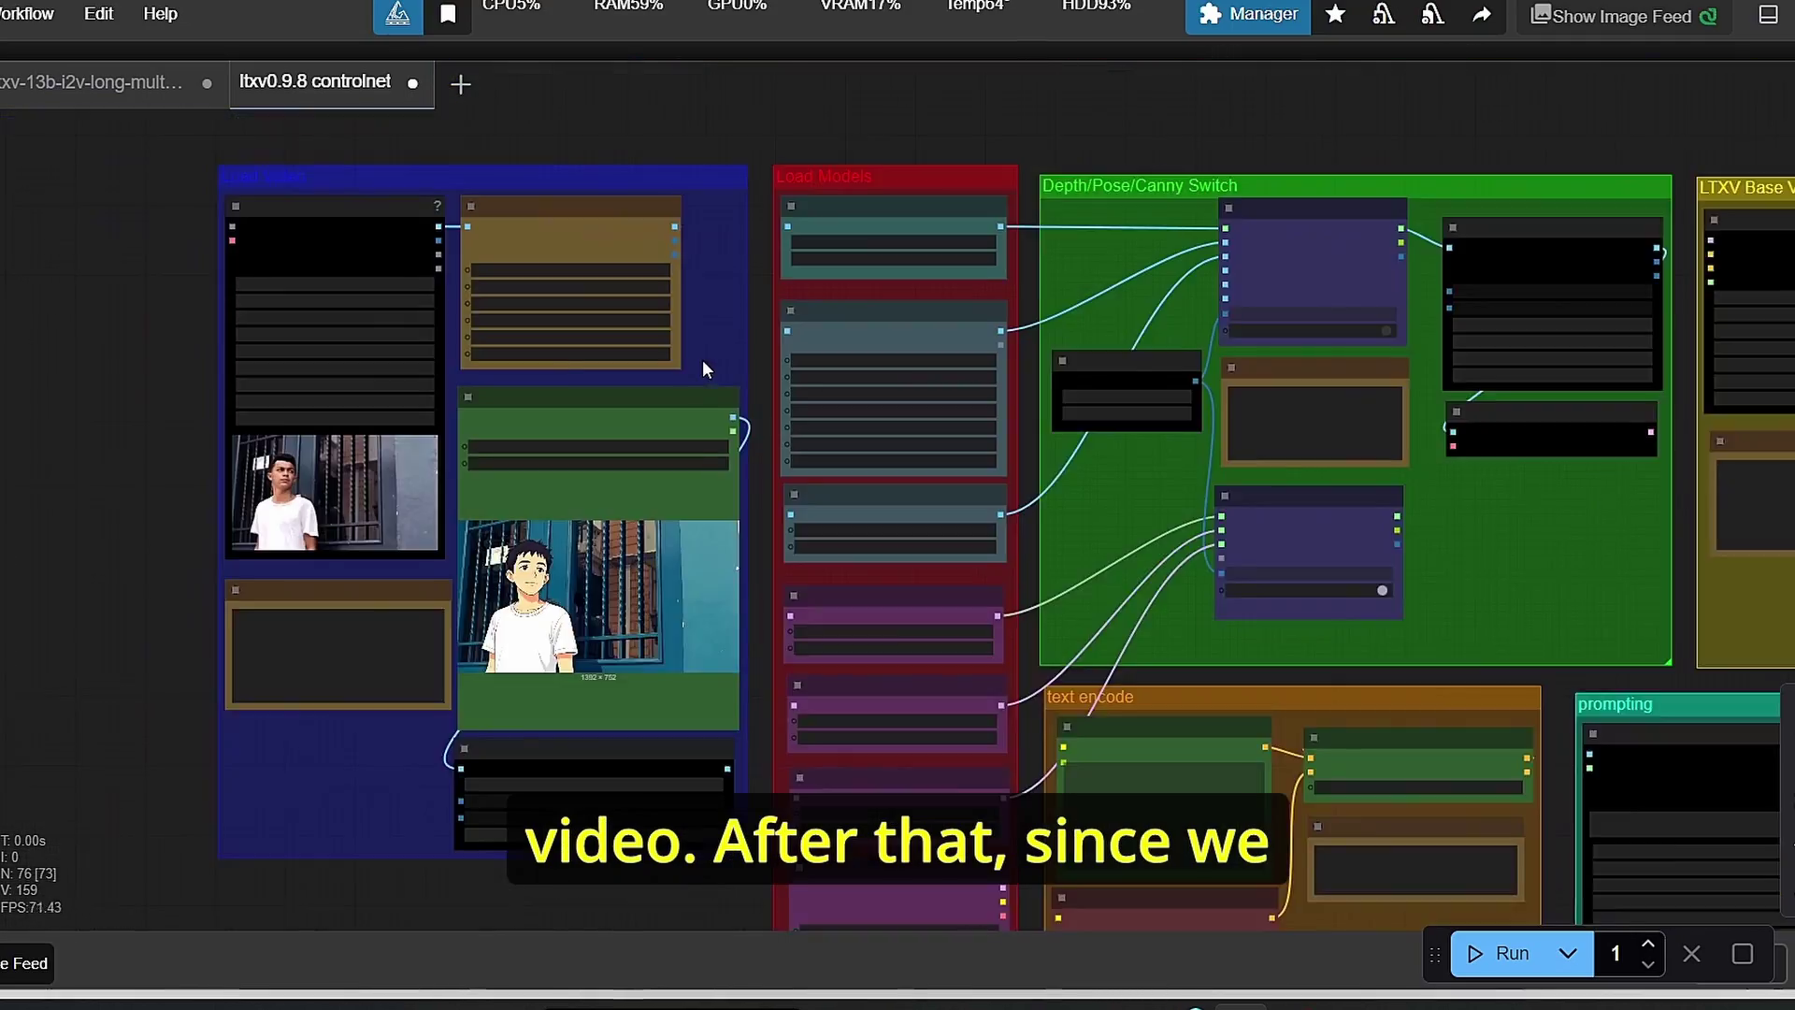
- Inspect the reference video in the Load Video node and the input picture in the Load Image node
{"action": "scroll", "coordinate": [774, 355], "scroll_direction": "up", "scroll_amount": 3}
{"action": "left_click_drag", "start_coordinate": [774, 356], "coordinate": [1197, 337]}
{"action": "scroll", "coordinate": [402, 195], "scroll_direction": "up", "scroll_amount": 3}
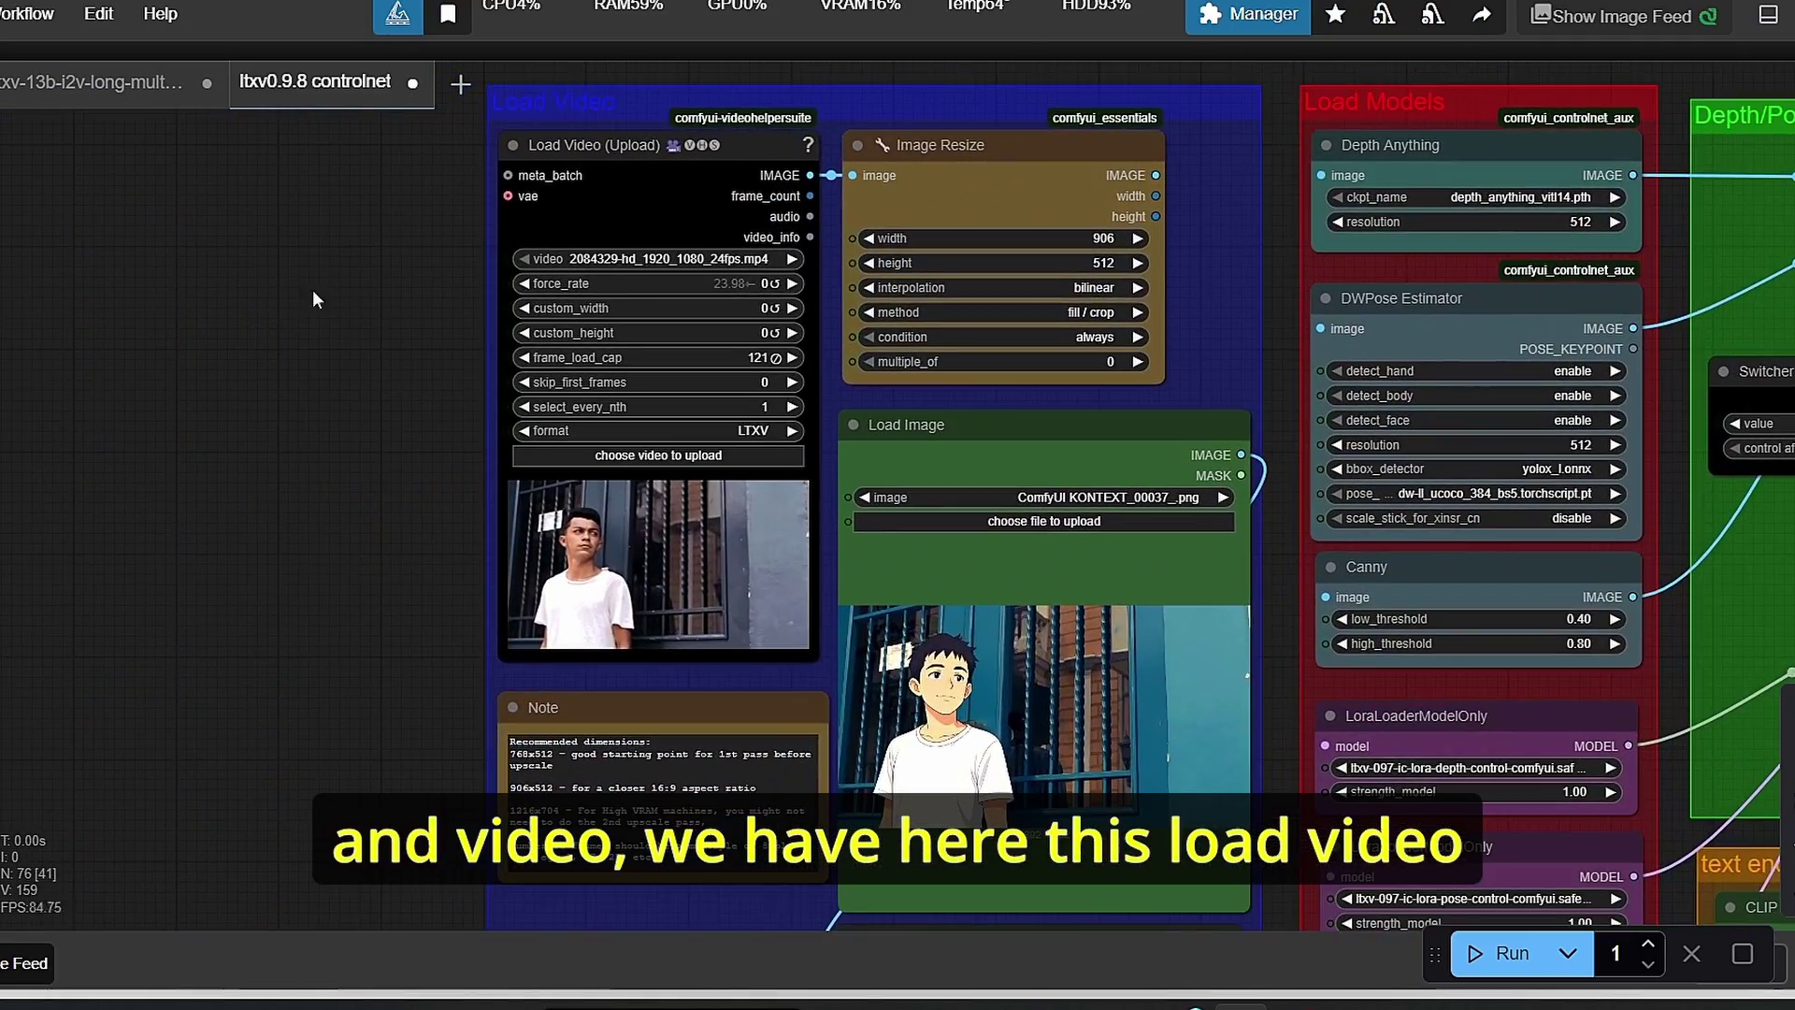
{"action": "left_click", "coordinate": [628, 177]}
{"action": "scroll", "coordinate": [465, 432], "scroll_direction": "down", "scroll_amount": 3}
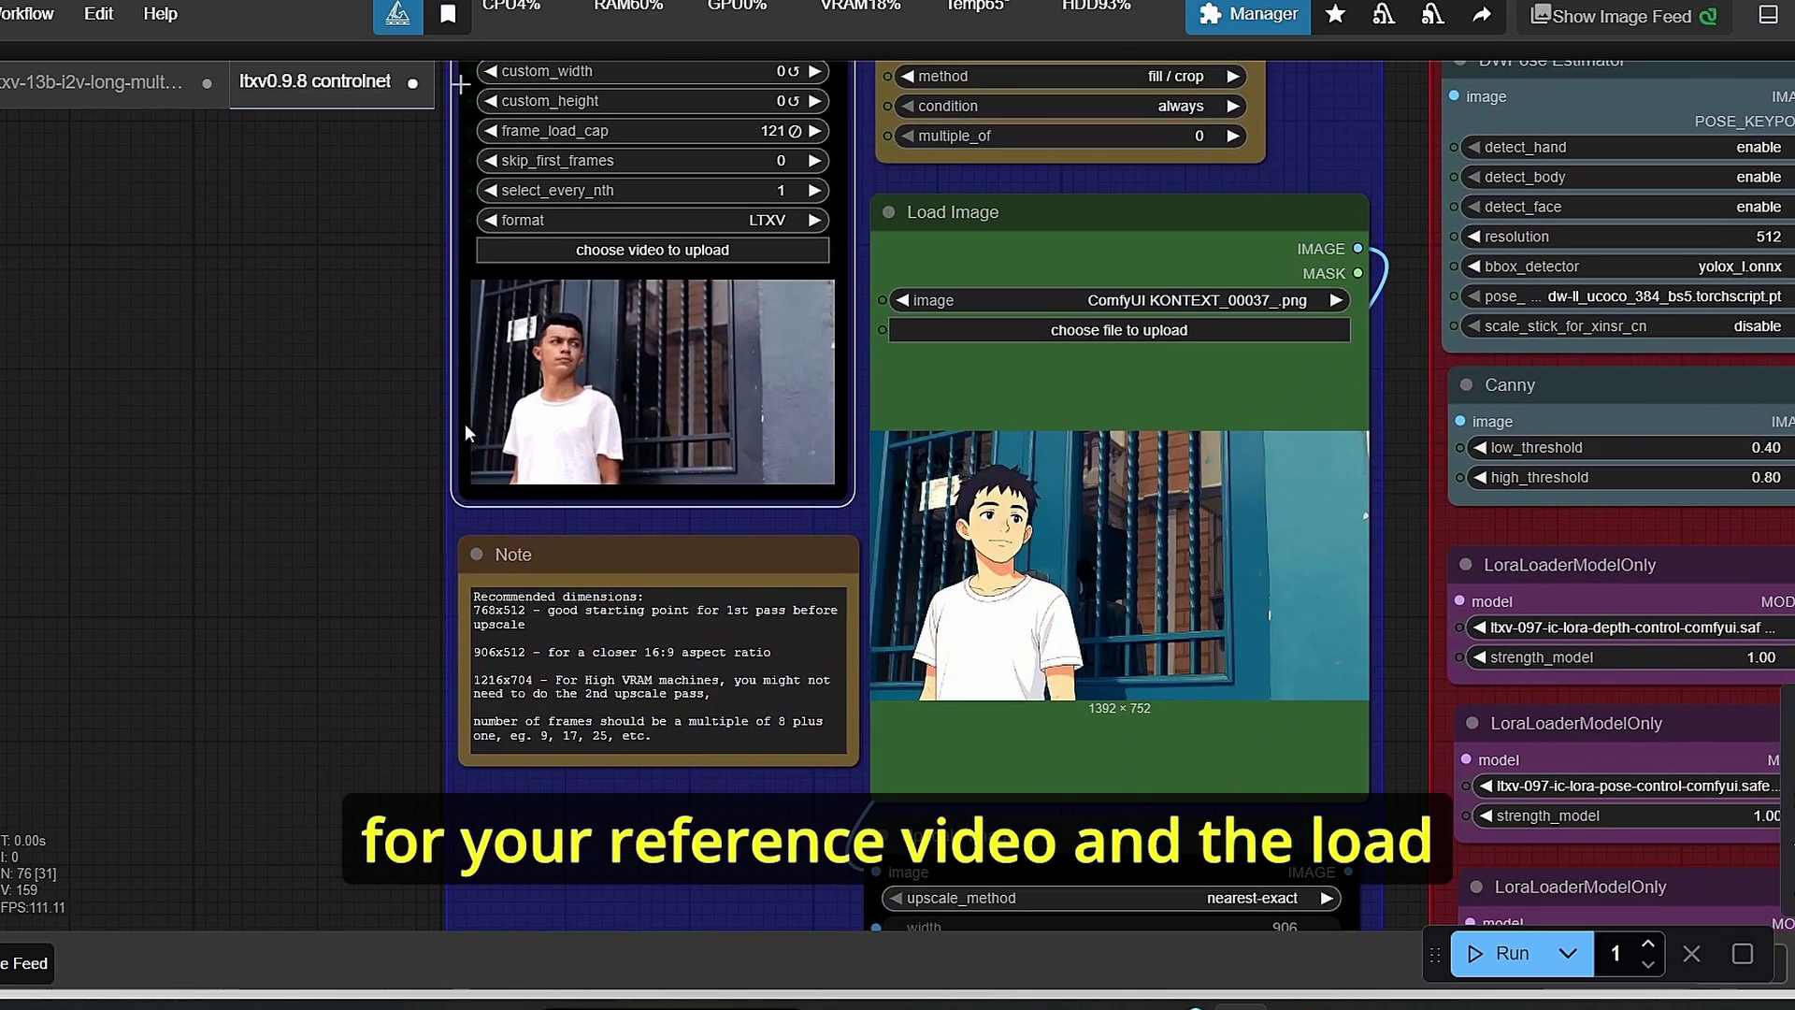
{"action": "left_click_drag", "start_coordinate": [247, 460], "coordinate": [65, 508]}
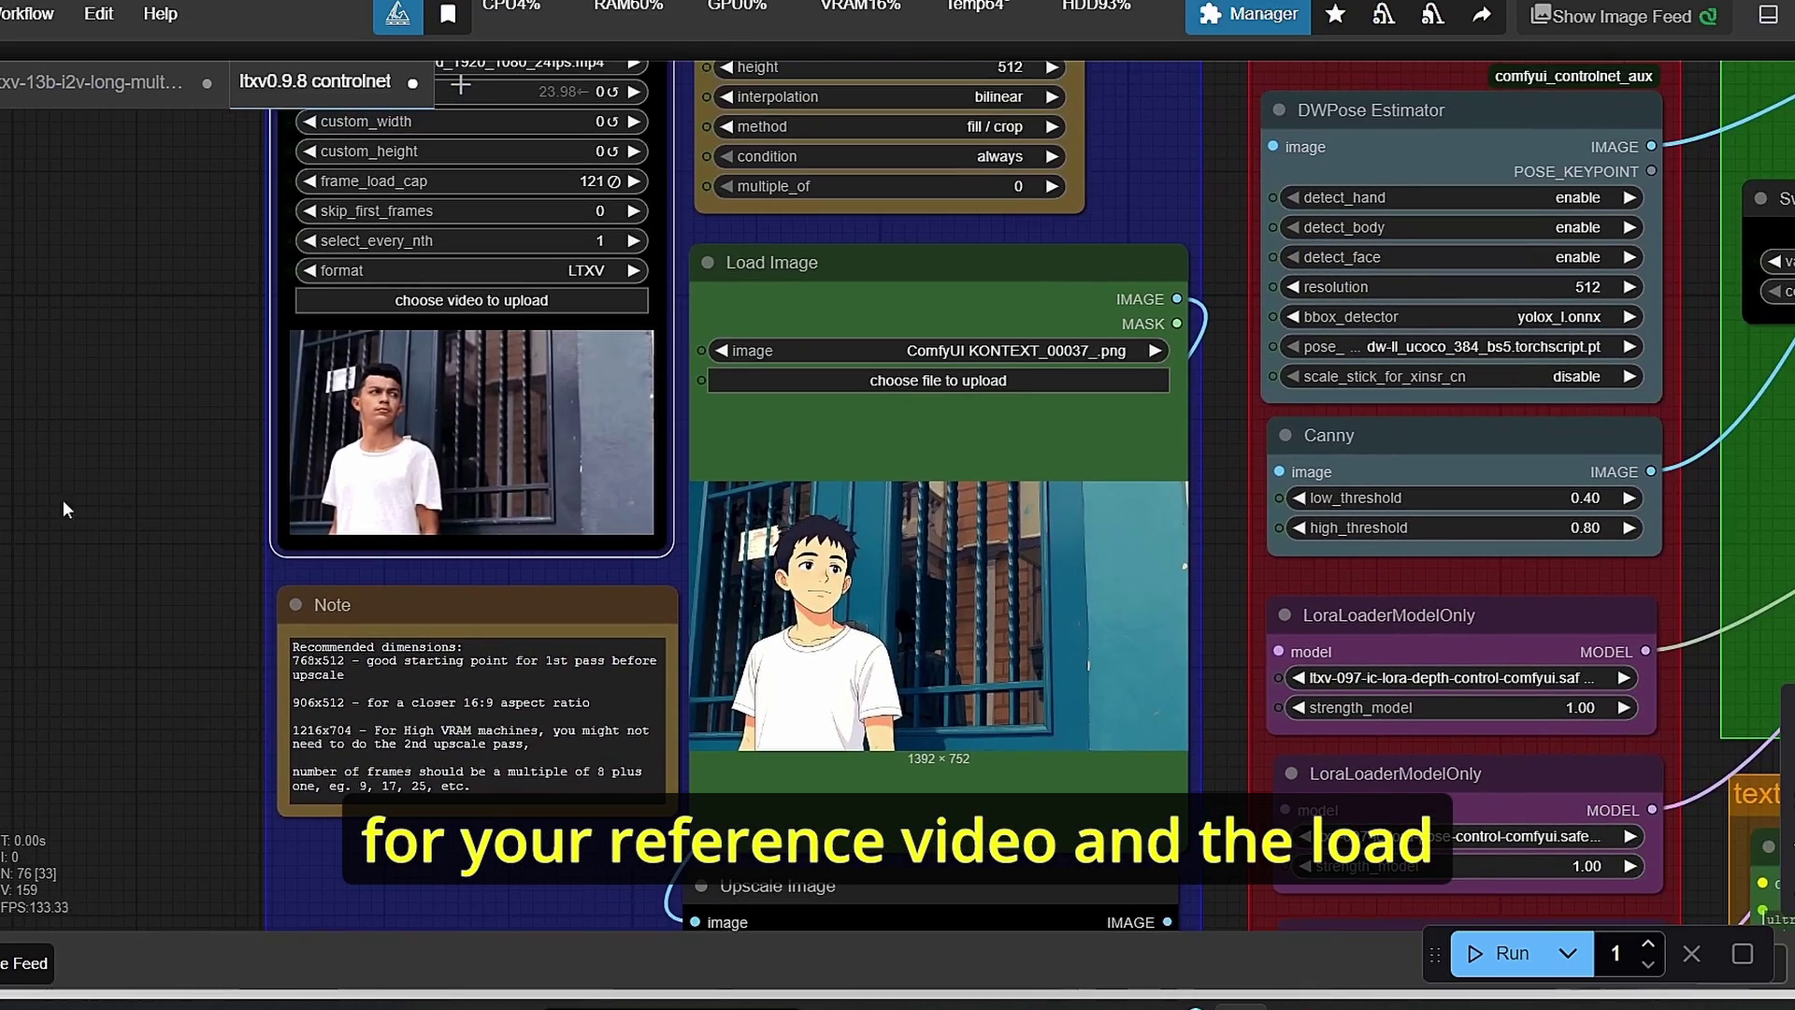
{"action": "scroll", "coordinate": [896, 291], "scroll_direction": "up", "scroll_amount": 2}
{"action": "left_click", "coordinate": [902, 315]}
{"action": "scroll", "coordinate": [1240, 520], "scroll_direction": "down", "scroll_amount": 3}
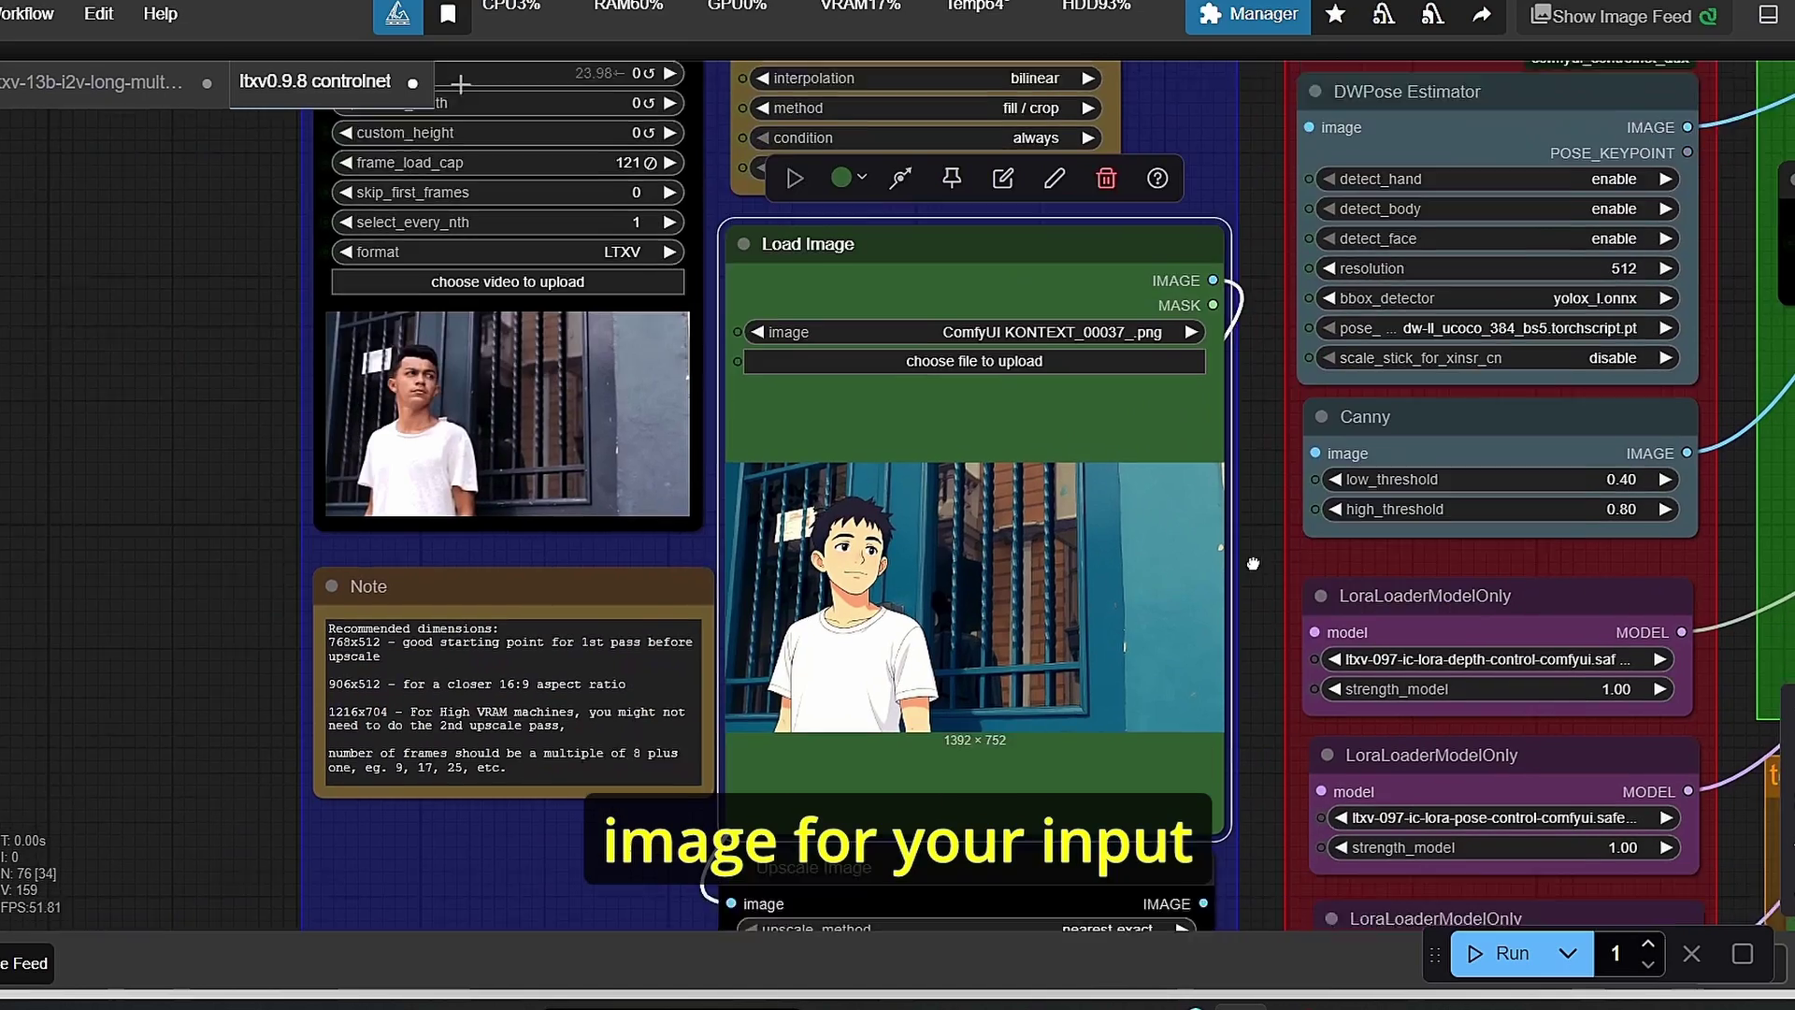
{"action": "scroll", "coordinate": [1118, 419], "scroll_direction": "up", "scroll_amount": 3}
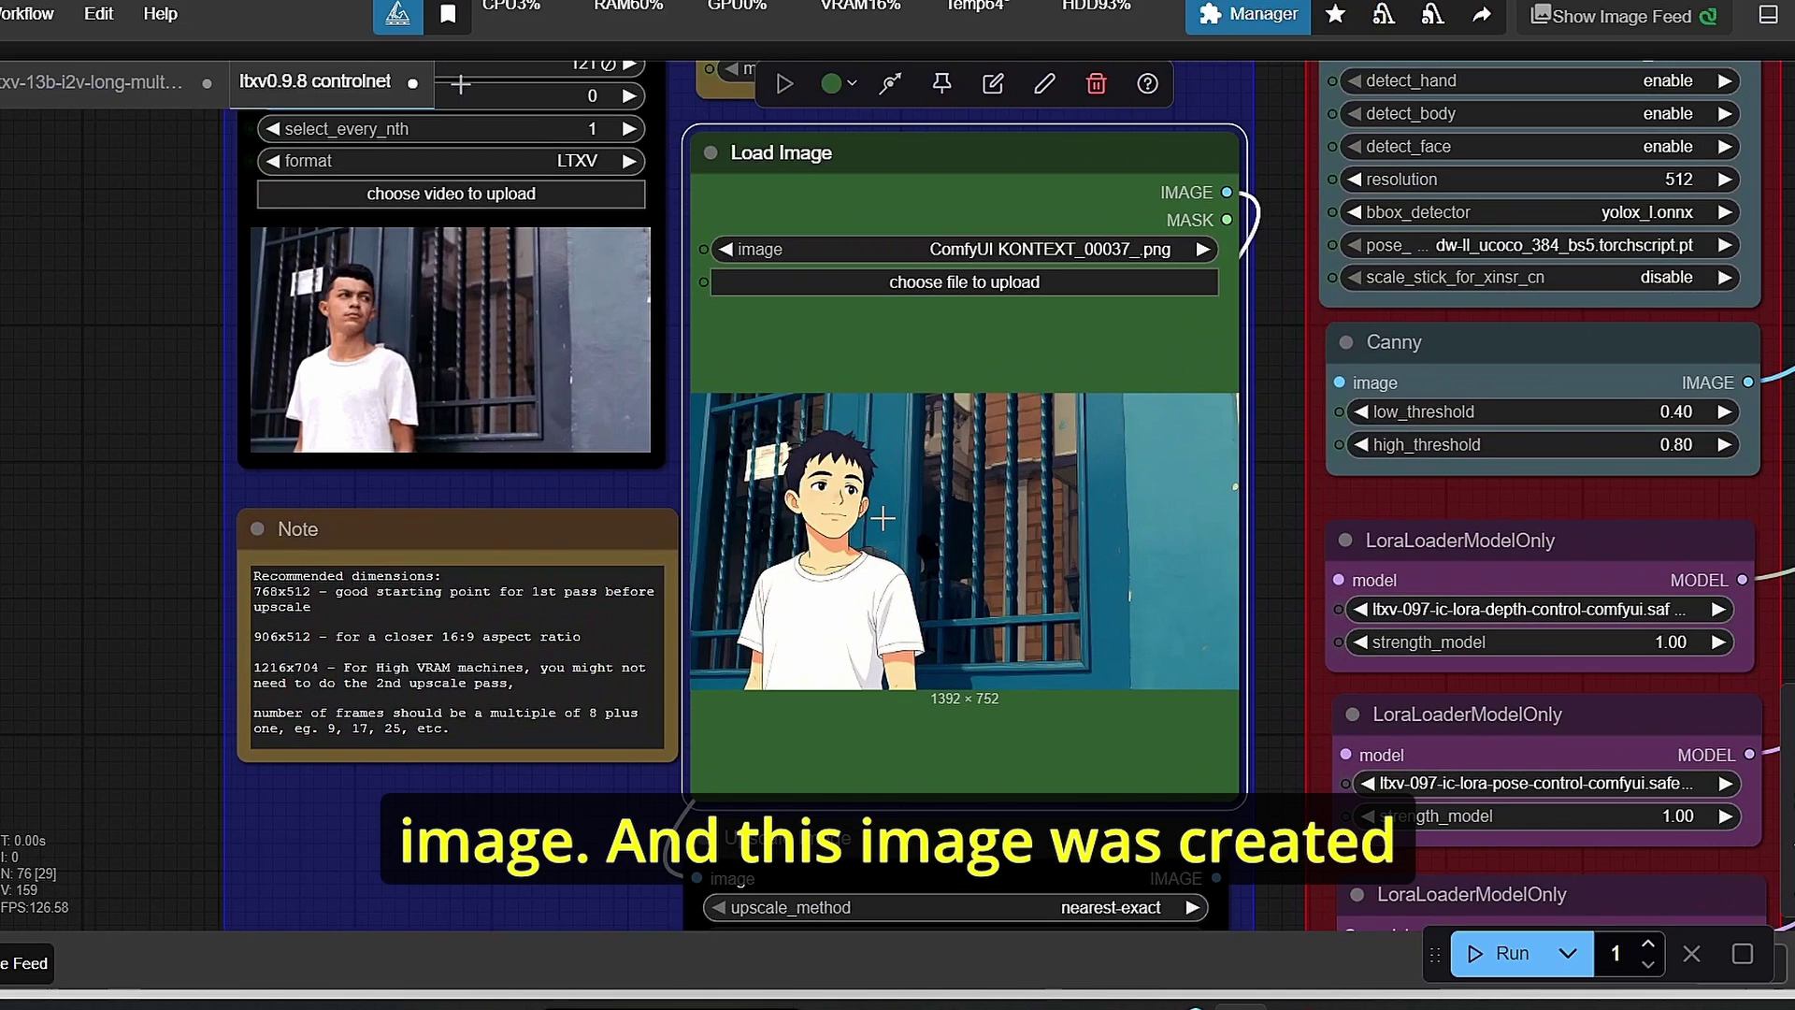
{"action": "scroll", "coordinate": [872, 513], "scroll_direction": "down", "scroll_amount": 2}
- Add a Select Images node fed by the IMAGE output of the Load Video node
{"action": "left_click", "coordinate": [621, 407]}
{"action": "left_click_drag", "start_coordinate": [62, 472], "coordinate": [437, 537]}
{"action": "left_click_drag", "start_coordinate": [603, 358], "coordinate": [591, 520]}
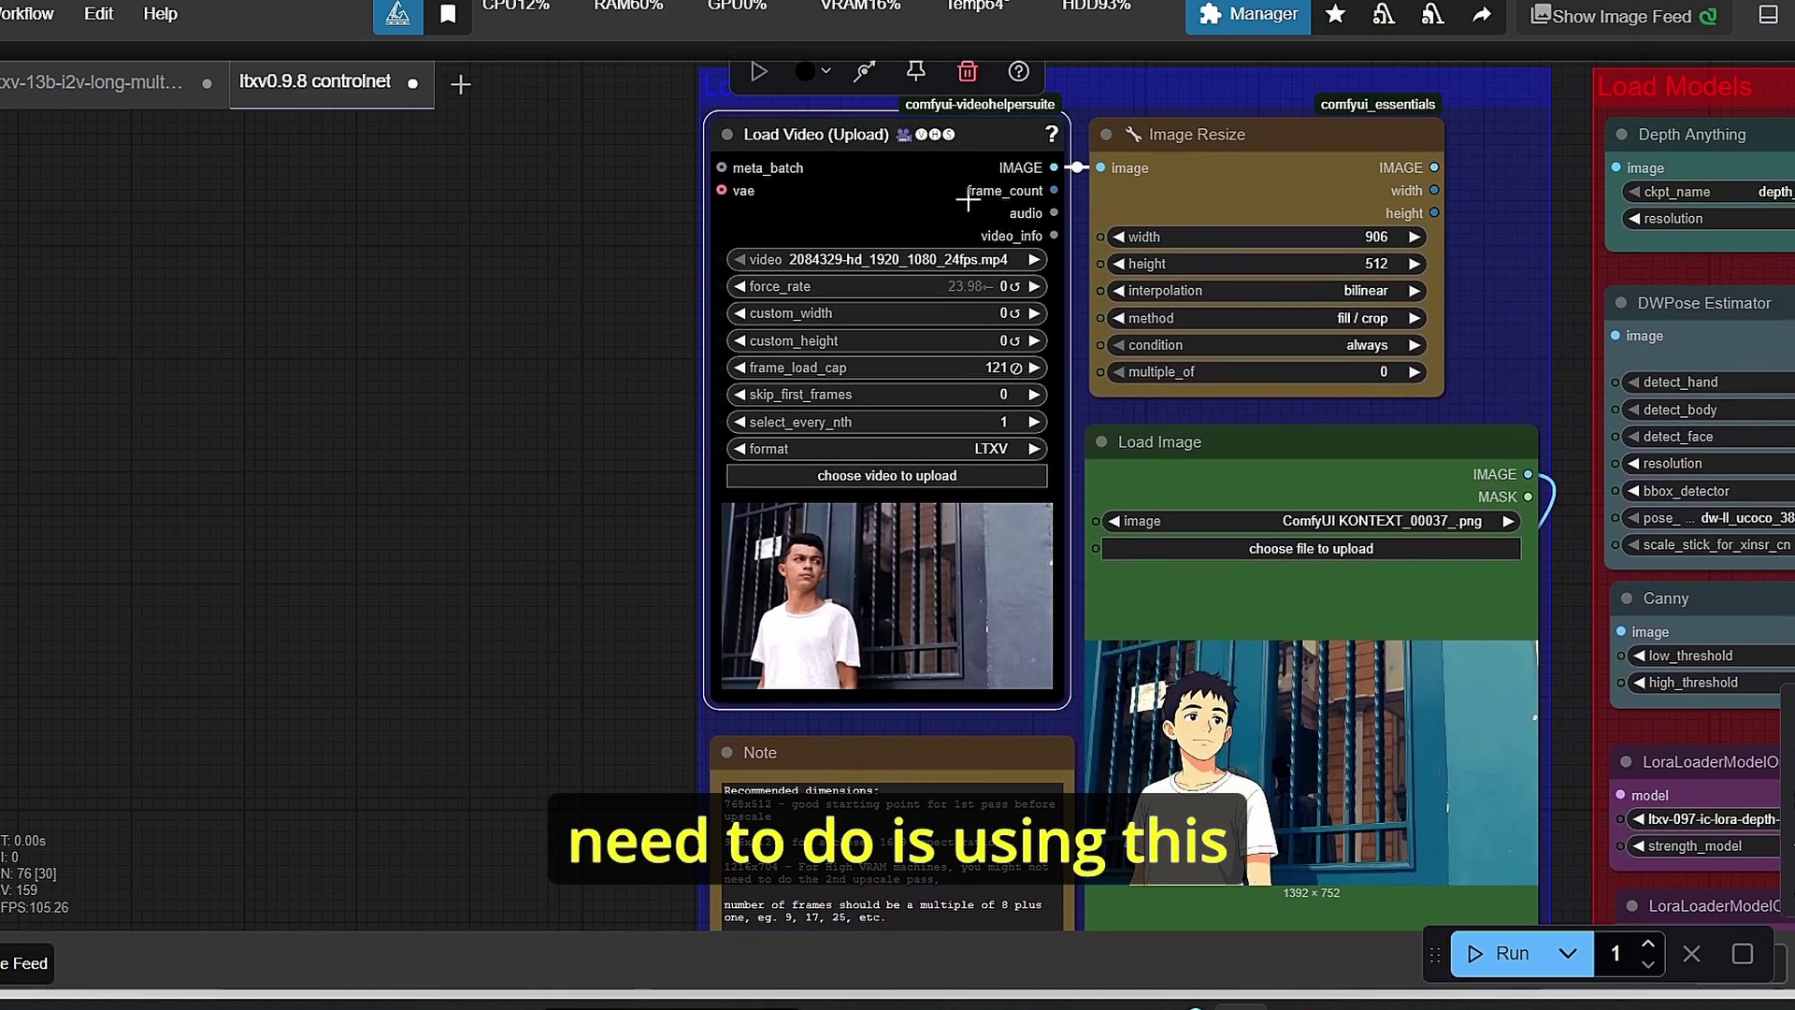
{"action": "left_click_drag", "start_coordinate": [1055, 167], "coordinate": [370, 377]}
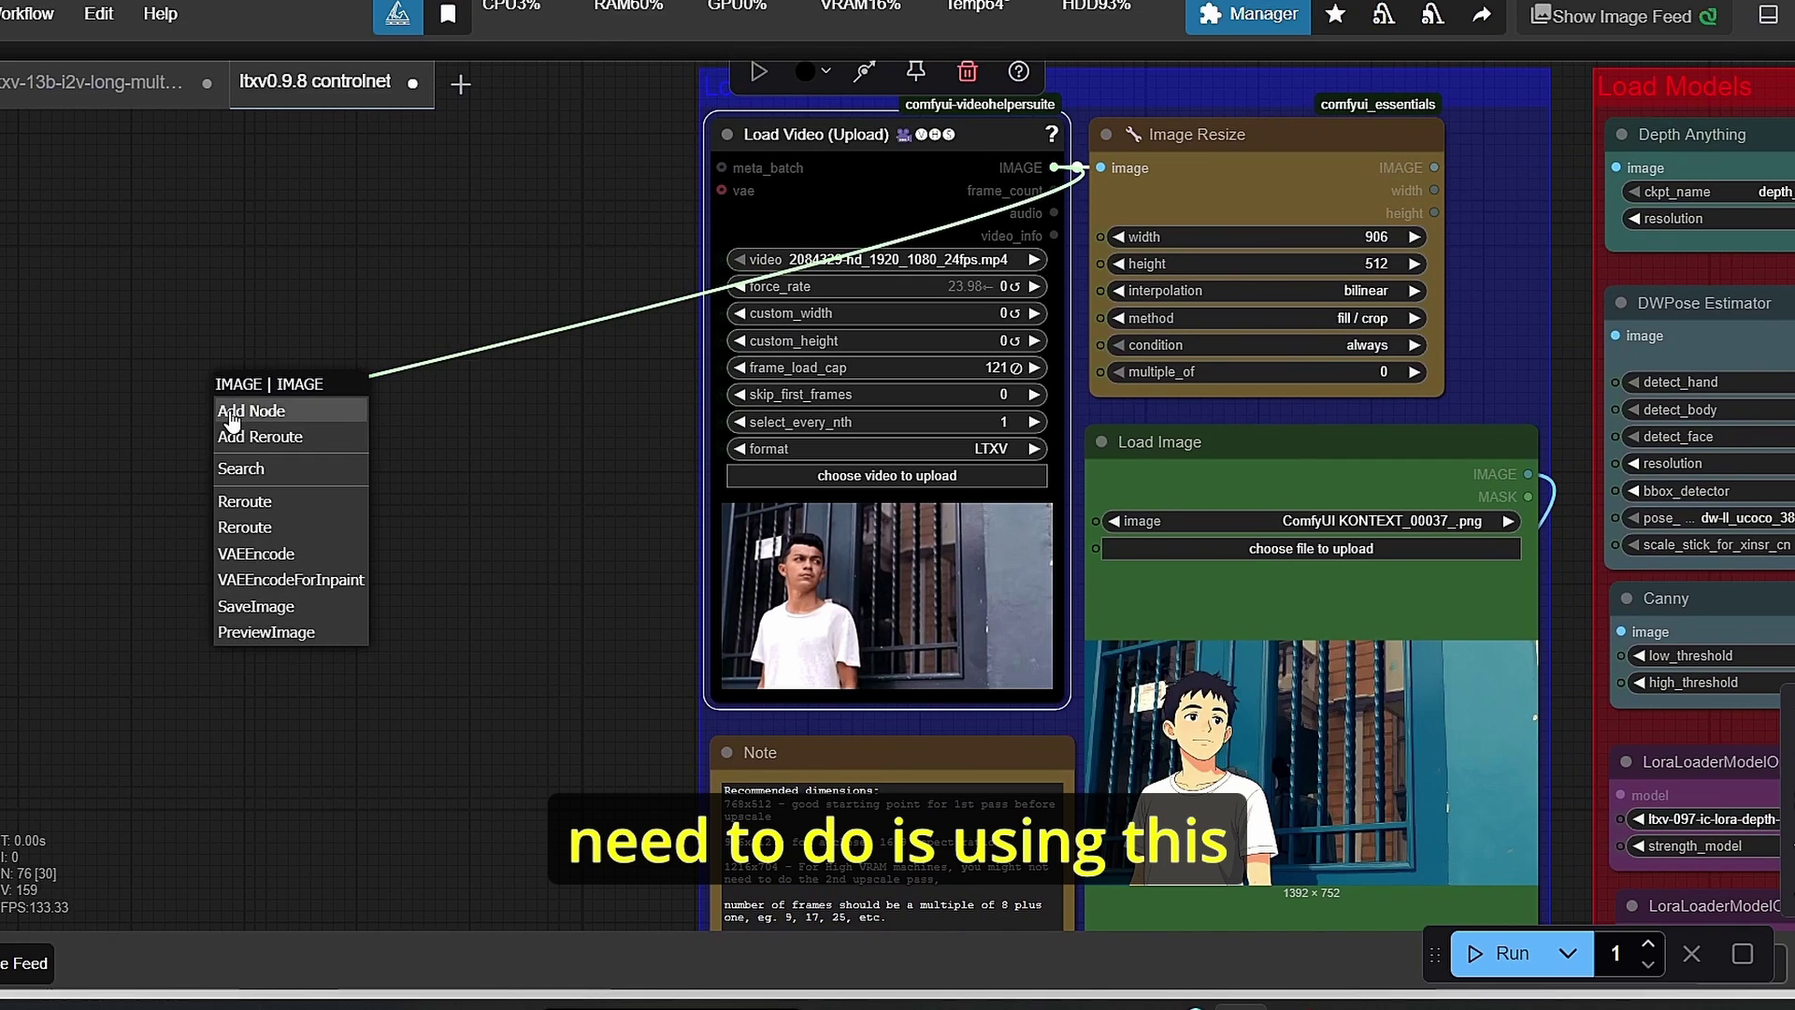
{"action": "left_click", "coordinate": [267, 468]}
{"action": "type", "text": "s"}
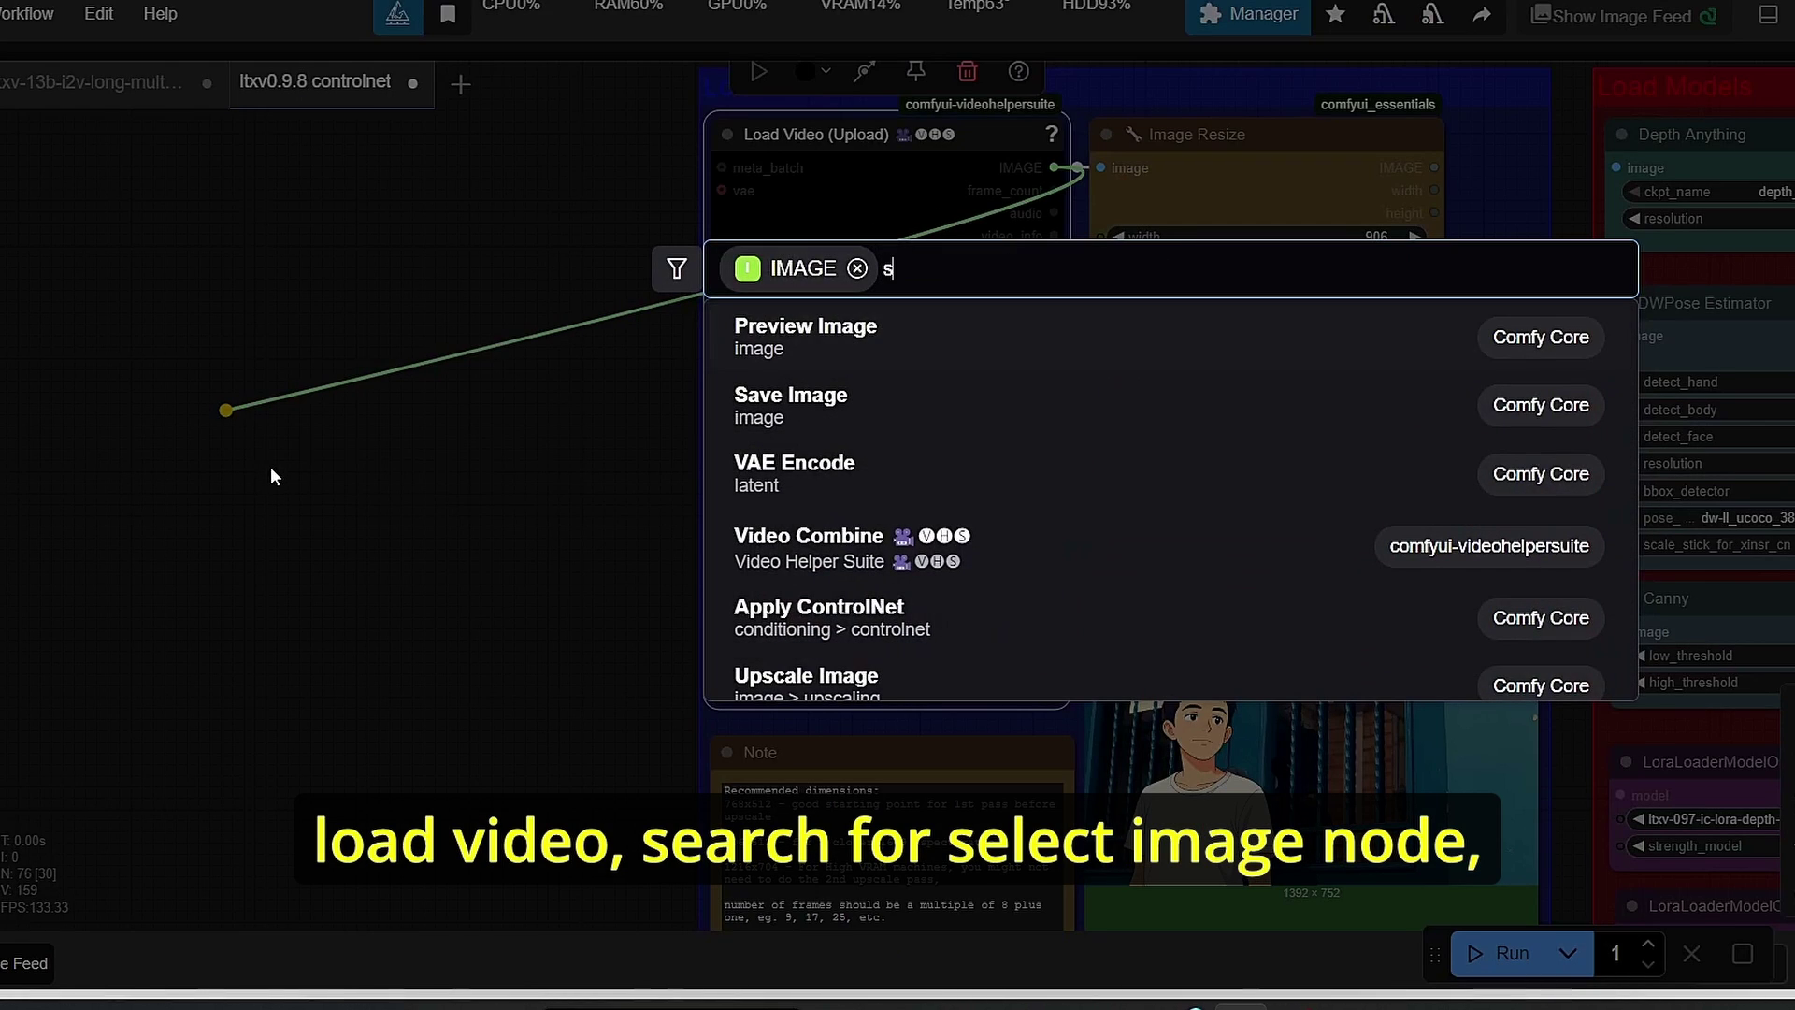
{"action": "type", "text": "elect im"}
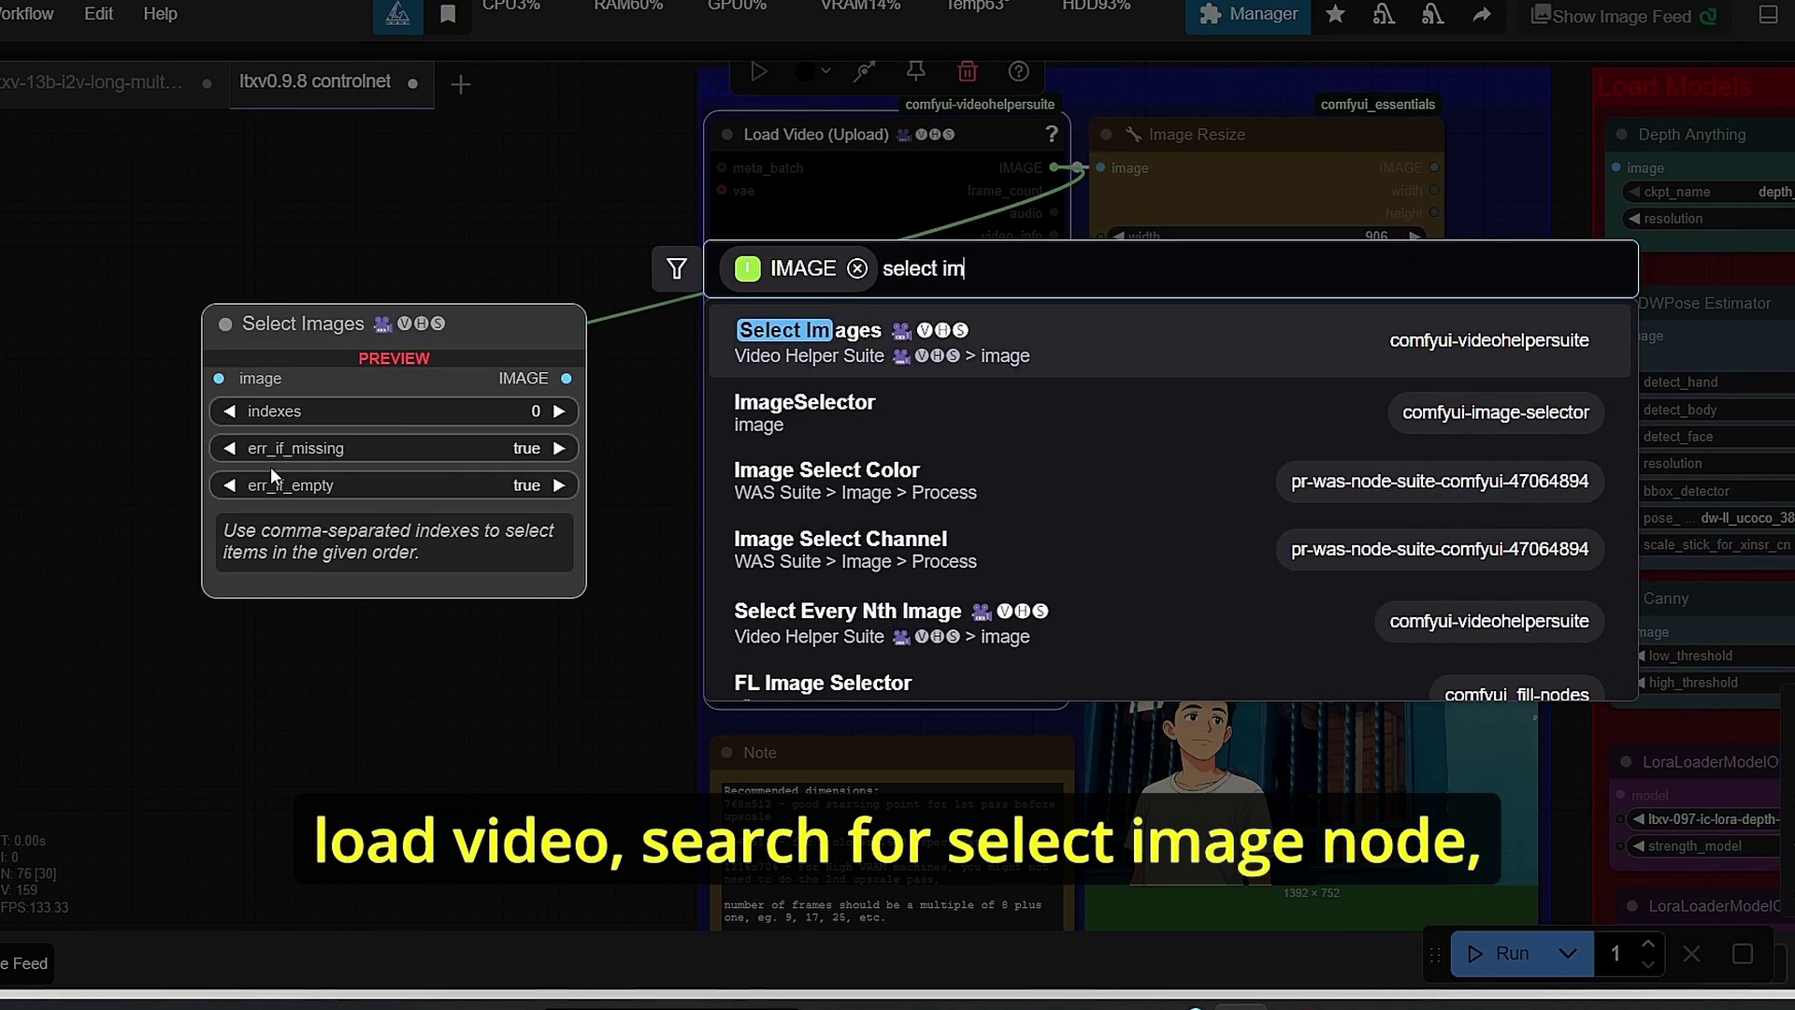
{"action": "key", "text": "Return"}
- Connect a new Save Image node to the Select Images output and place it directly beside that node
{"action": "left_click_drag", "start_coordinate": [244, 418], "coordinate": [438, 463]}
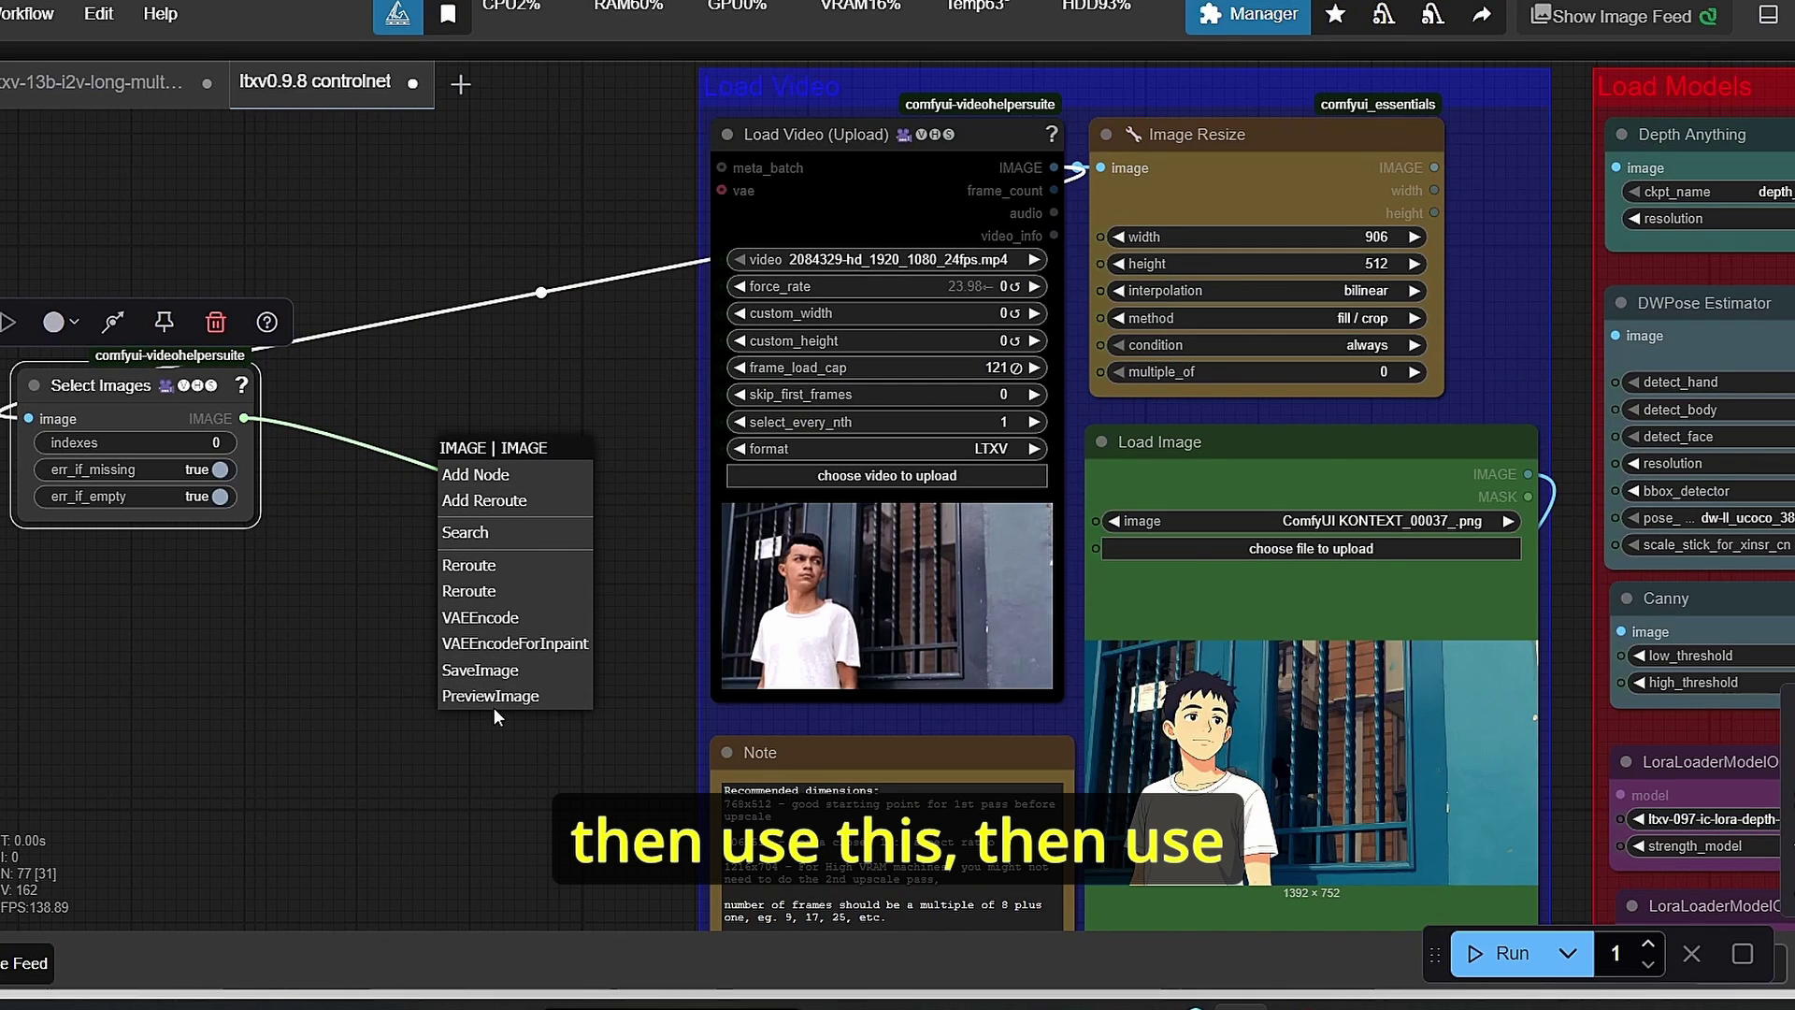
{"action": "left_click", "coordinate": [496, 681]}
{"action": "left_click_drag", "start_coordinate": [586, 457], "coordinate": [429, 383]}
{"action": "left_click_drag", "start_coordinate": [164, 666], "coordinate": [334, 660]}
{"action": "scroll", "coordinate": [334, 654], "scroll_direction": "up", "scroll_amount": 4}
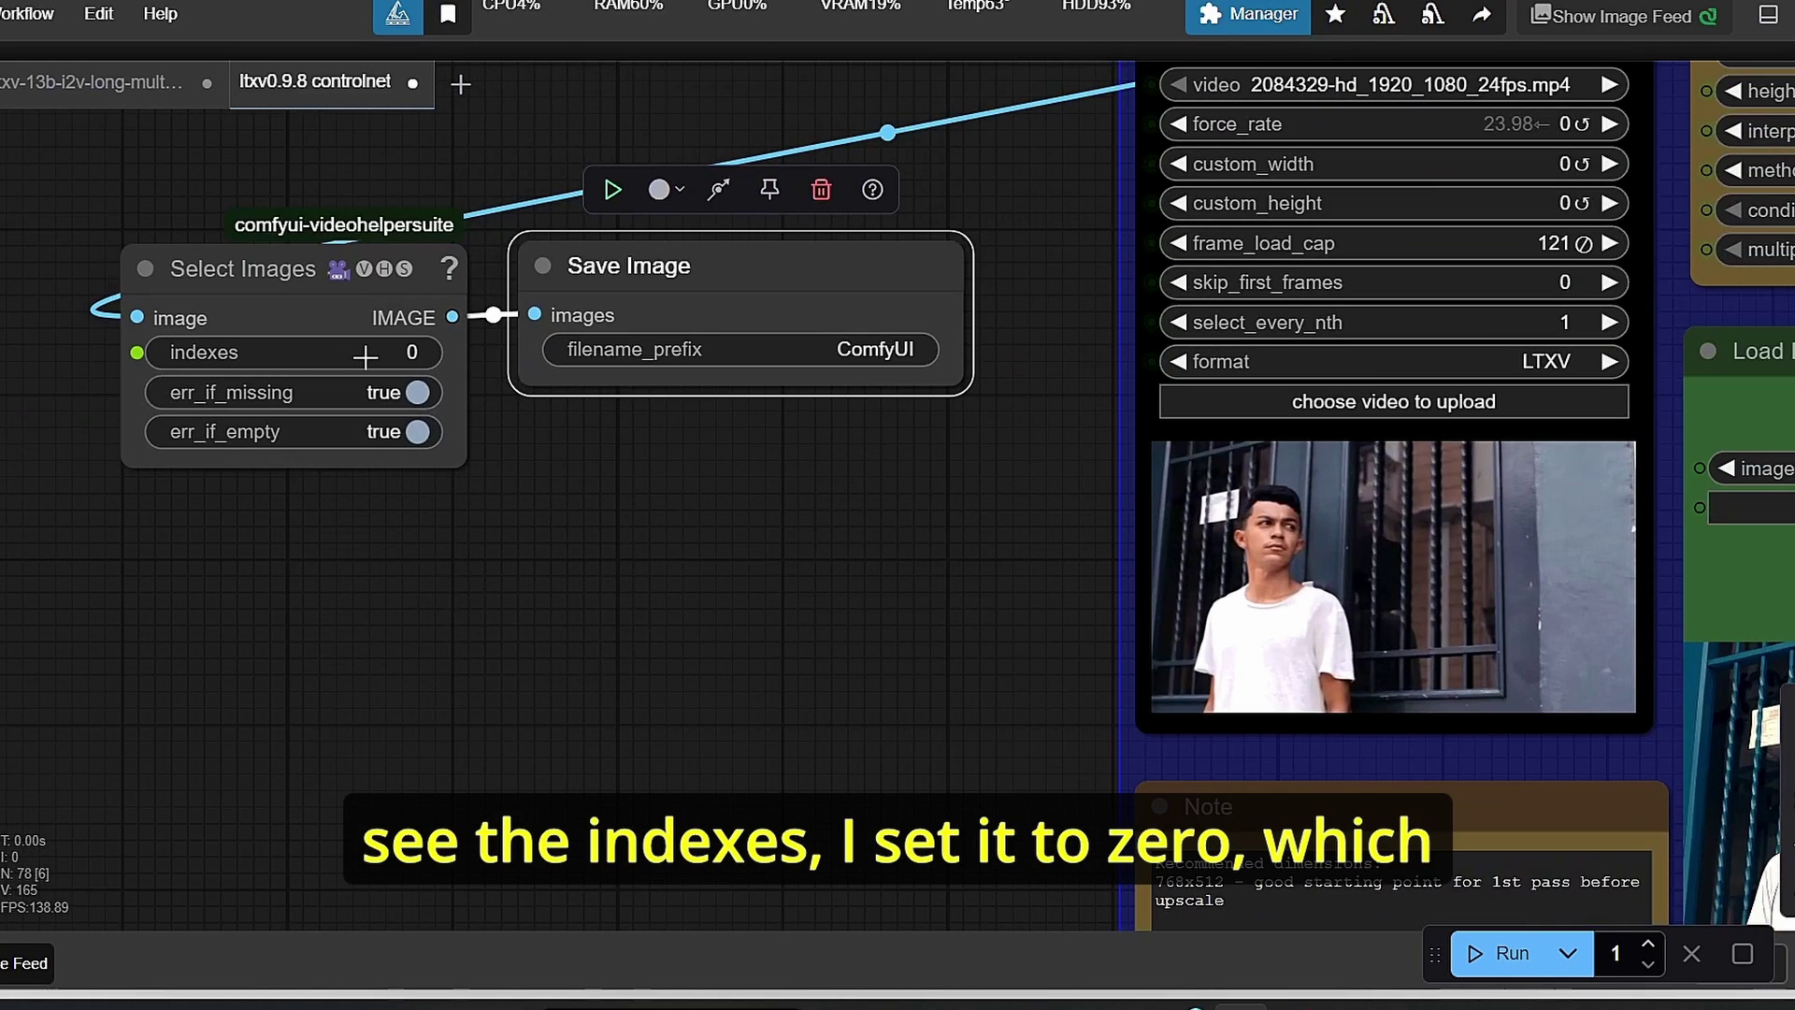
{"action": "scroll", "coordinate": [710, 543], "scroll_direction": "down", "scroll_amount": 3}
{"action": "left_click_drag", "start_coordinate": [708, 579], "coordinate": [602, 530]}
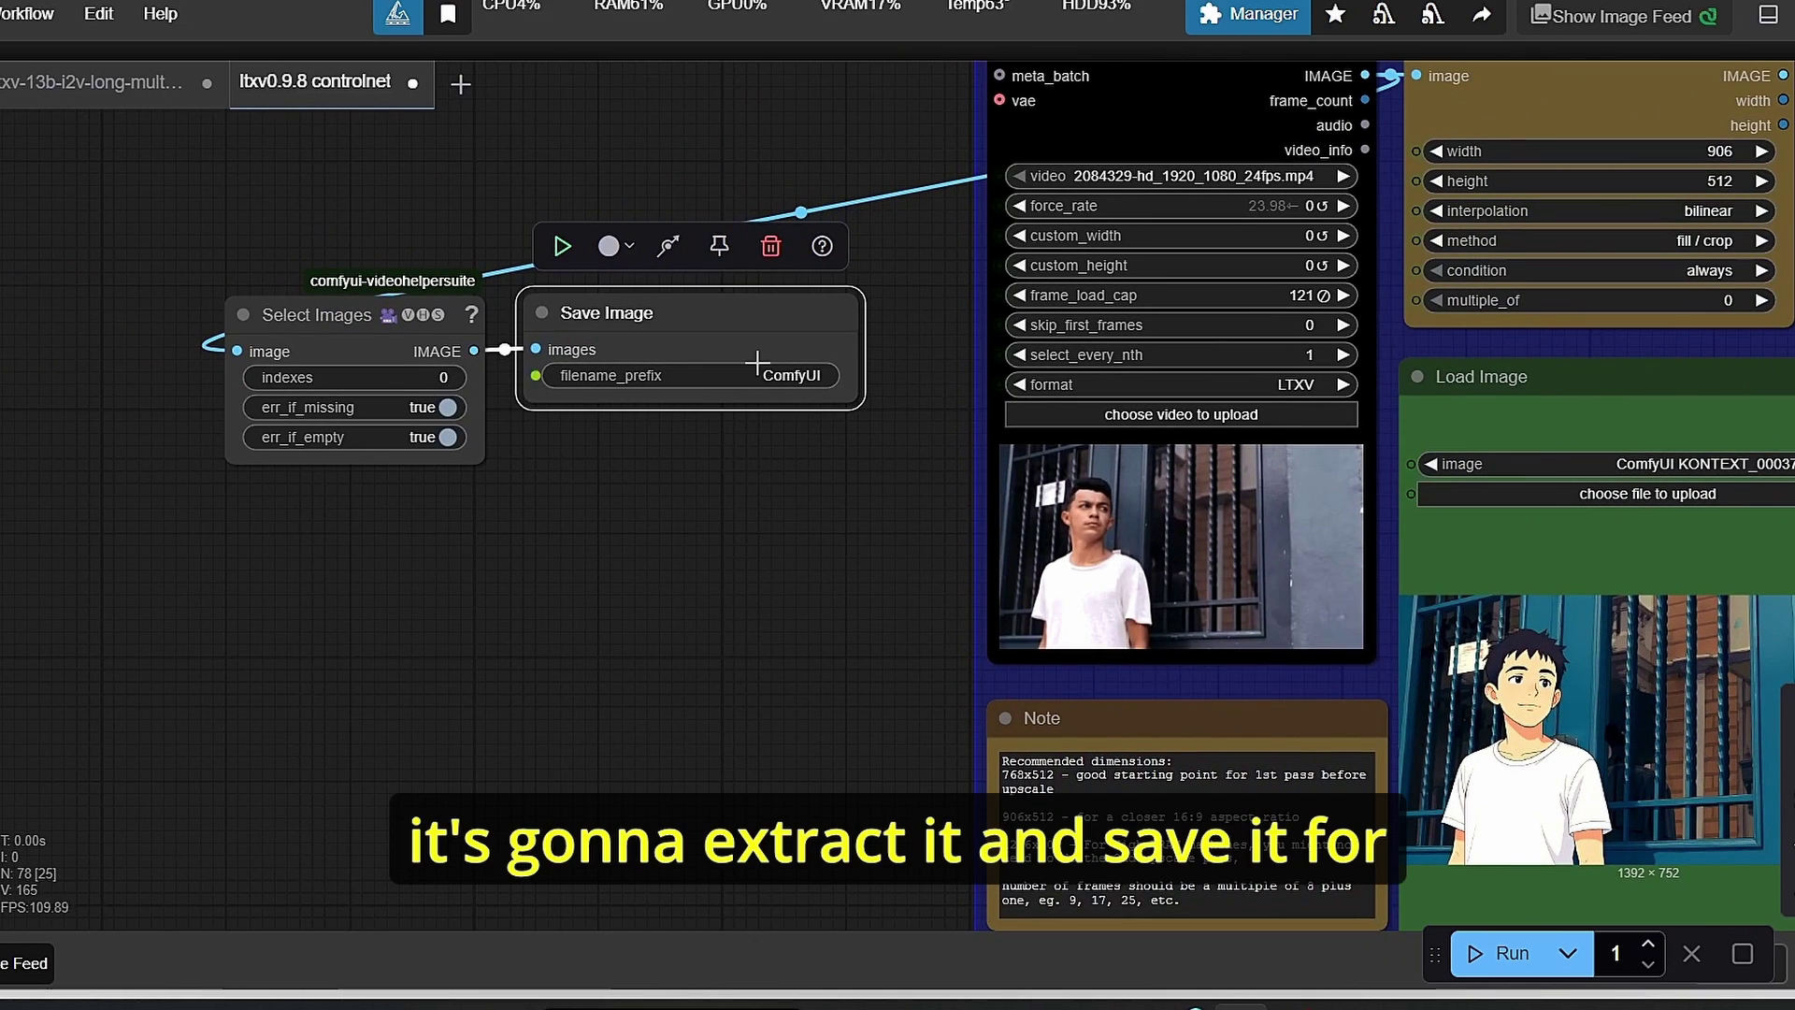
{"action": "scroll", "coordinate": [755, 535], "scroll_direction": "down", "scroll_amount": 2}
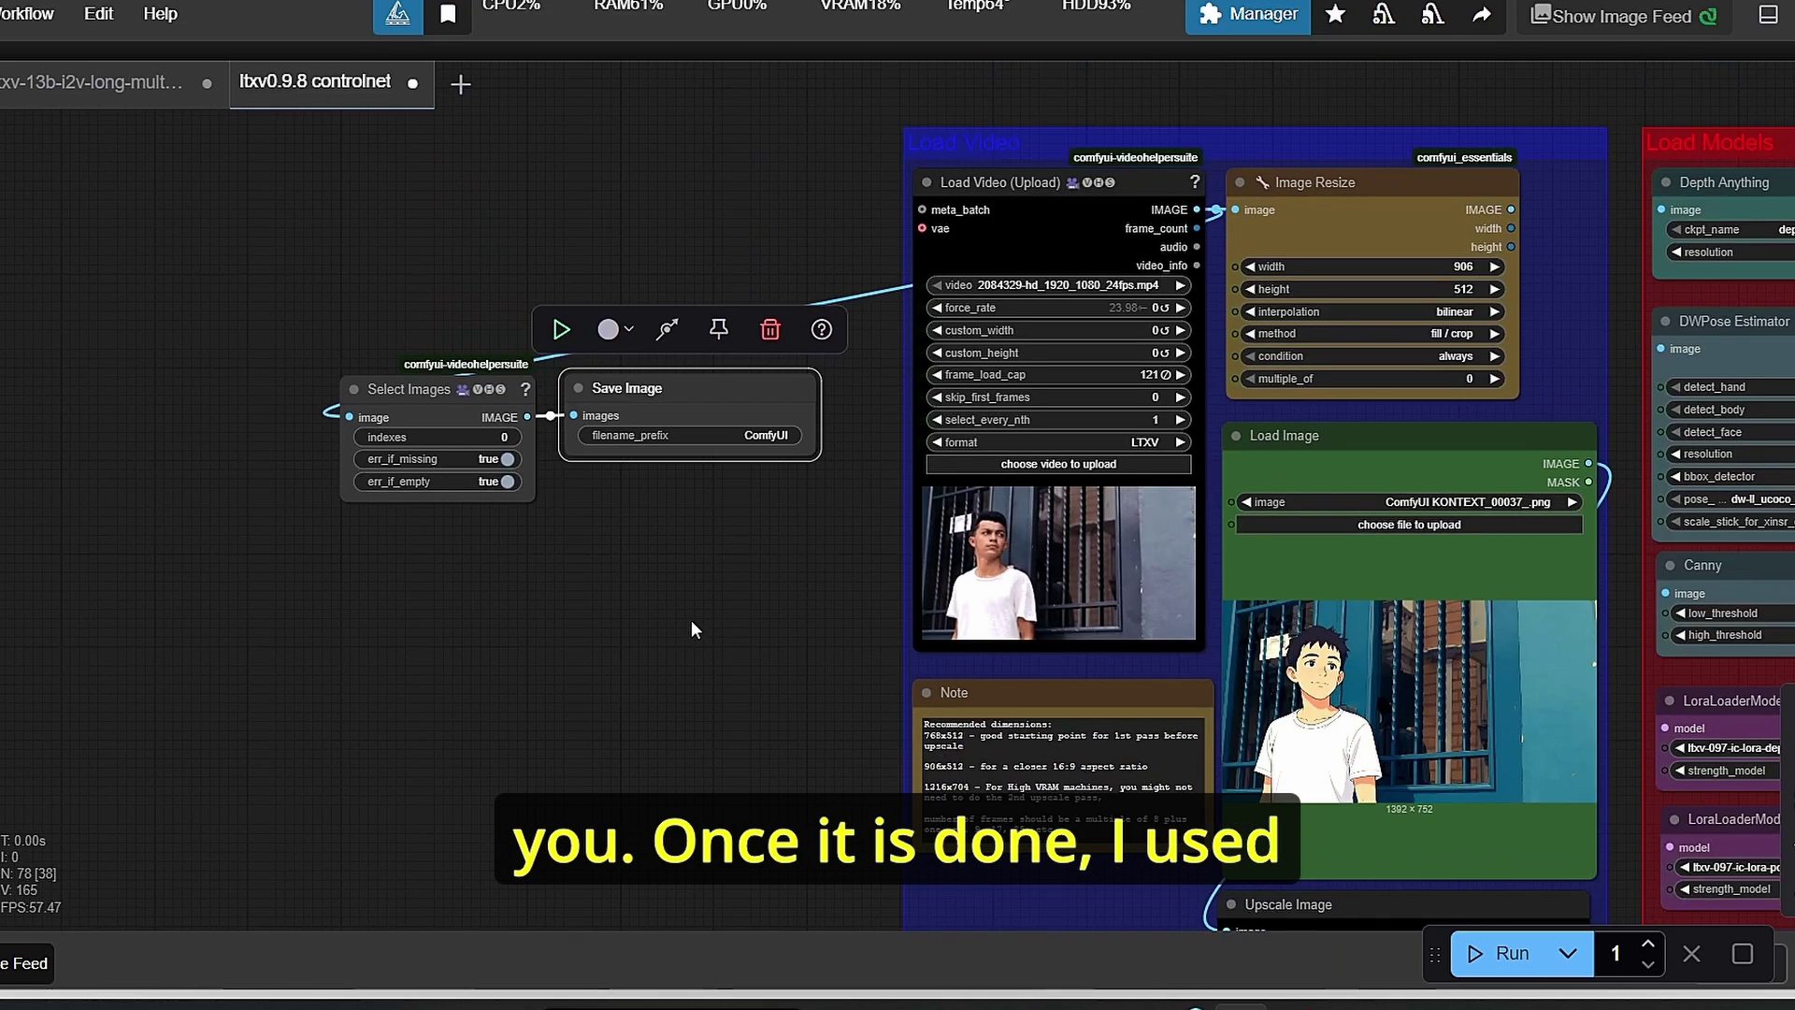
{"action": "scroll", "coordinate": [692, 620], "scroll_direction": "right", "scroll_amount": 3}
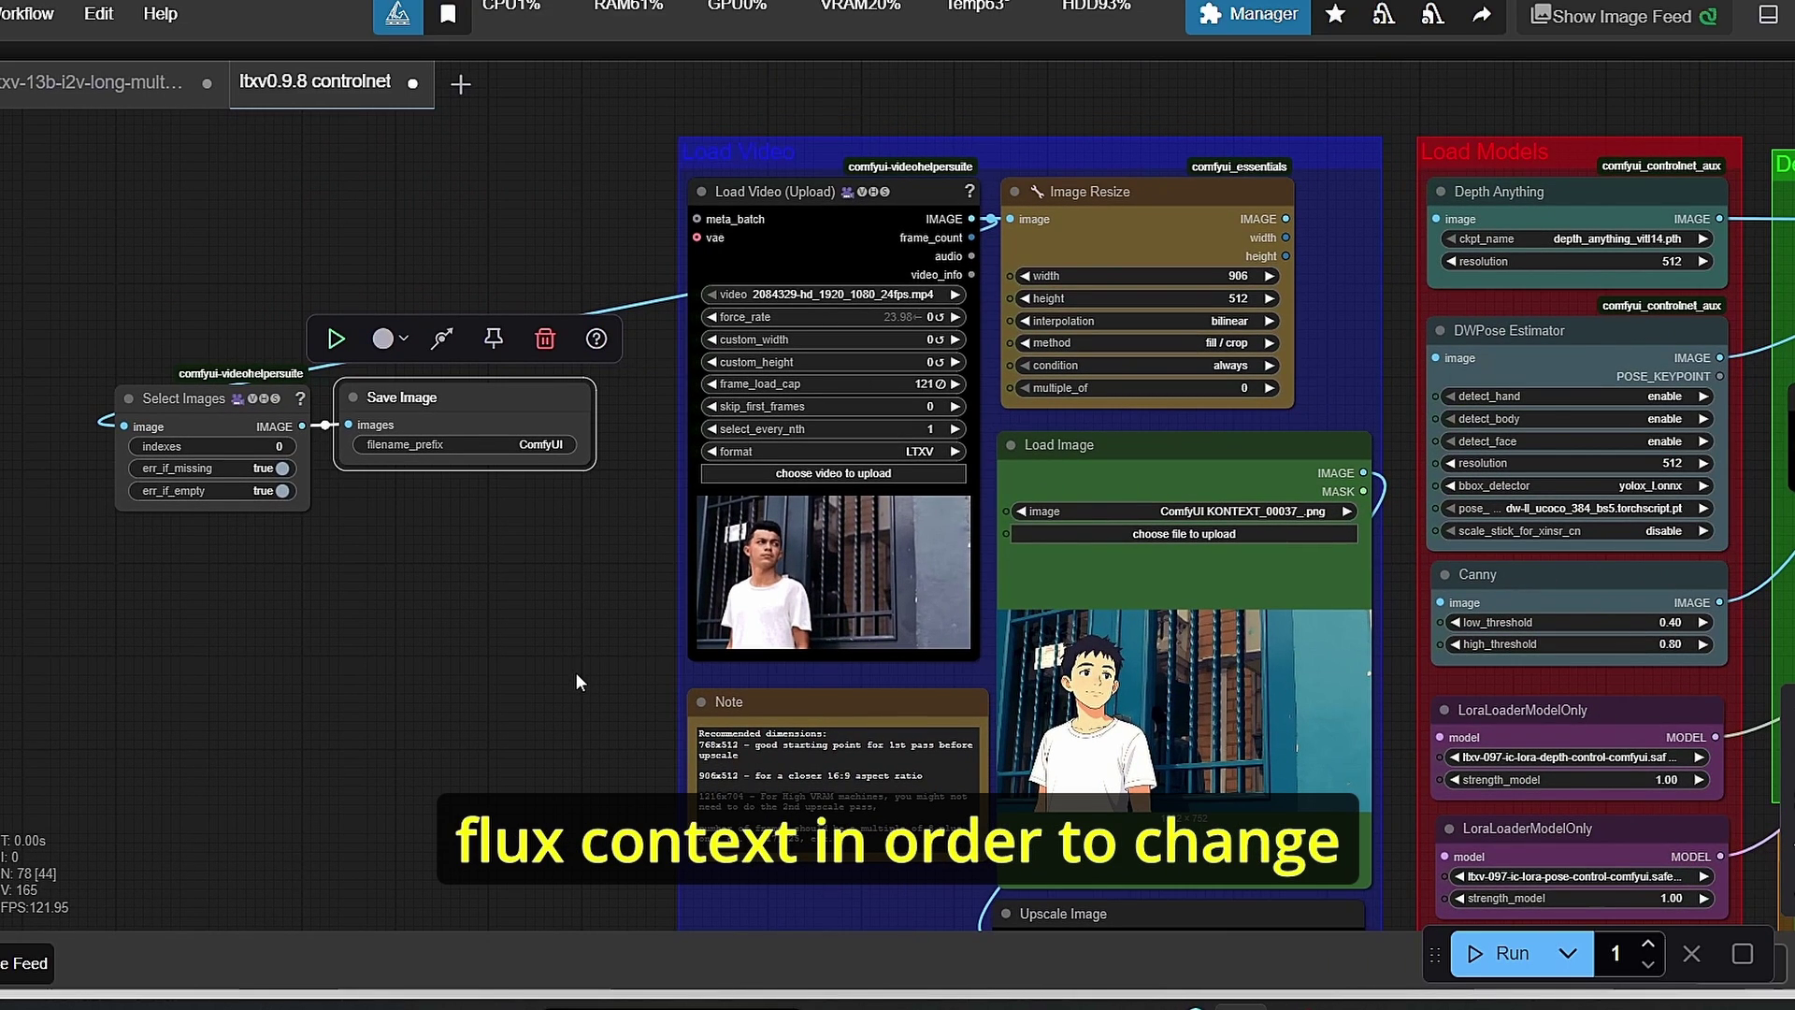
- Delete the Select Images and Save Image nodes from the workflow
{"action": "scroll", "coordinate": [531, 764], "scroll_direction": "up", "scroll_amount": 2}
{"action": "scroll", "coordinate": [407, 750], "scroll_direction": "right", "scroll_amount": 2}
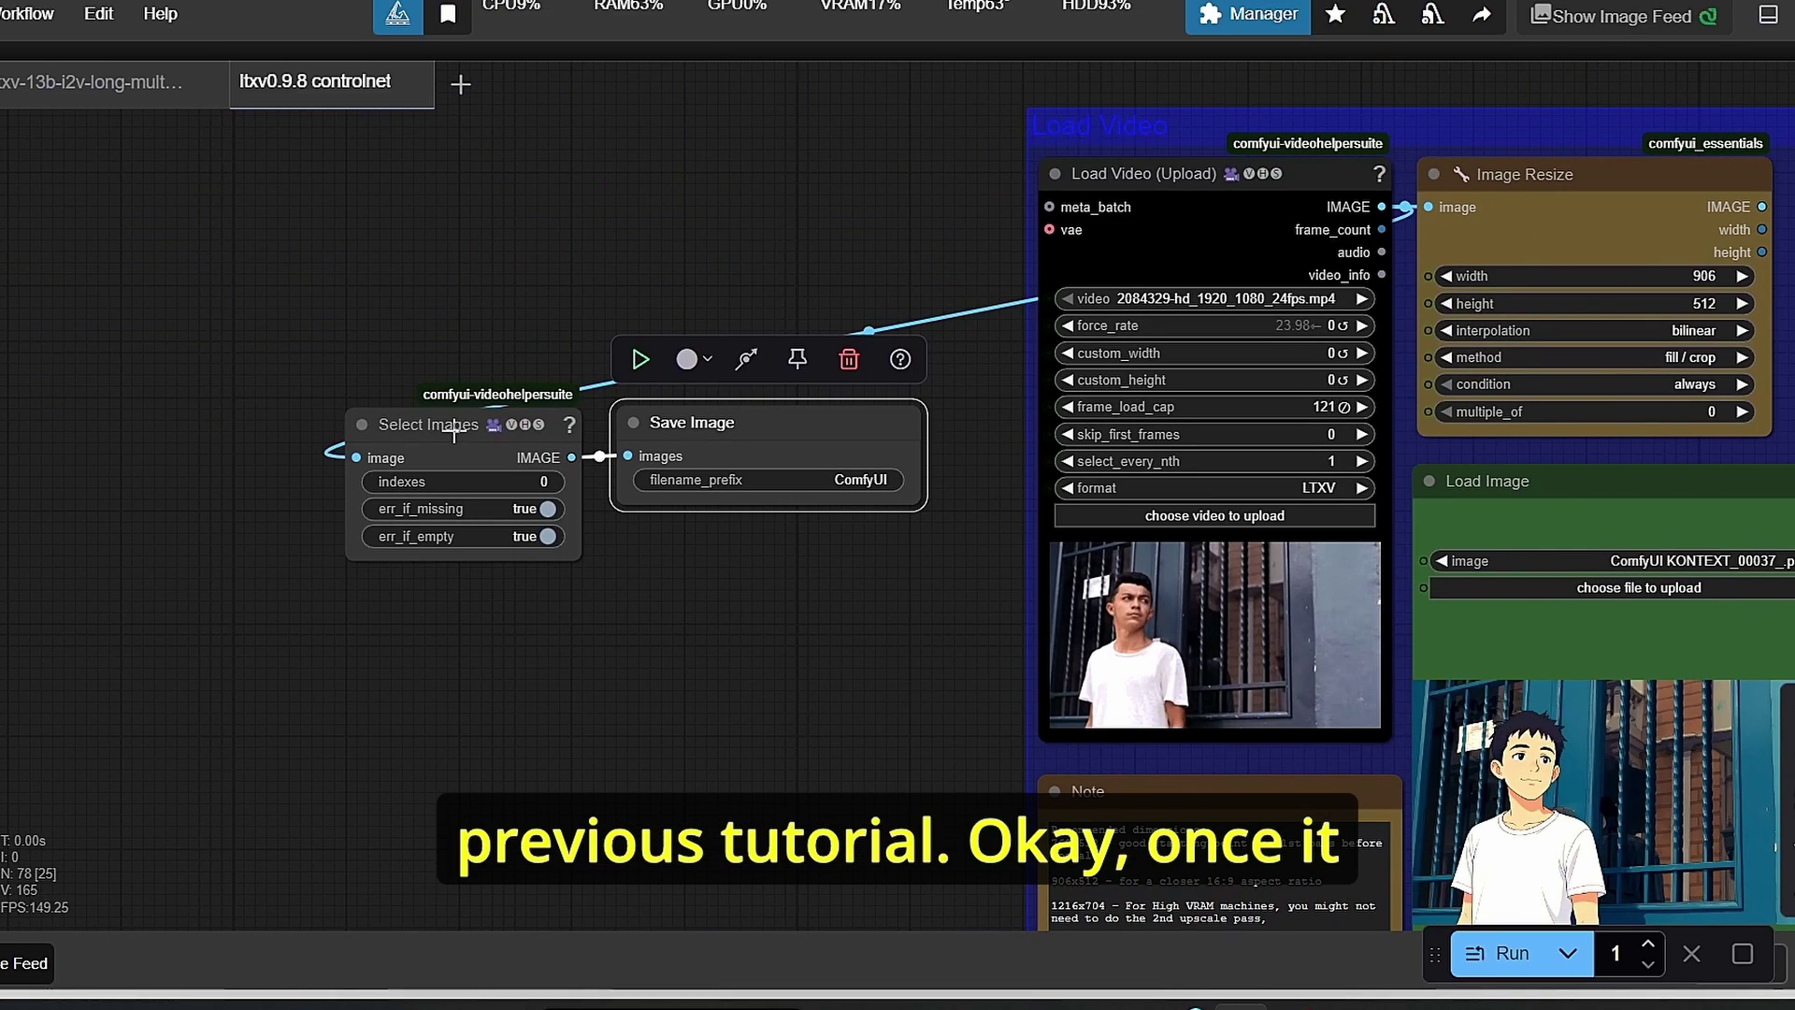
{"action": "left_click", "coordinate": [454, 423], "text": "shift"}
{"action": "left_click", "coordinate": [738, 361]}
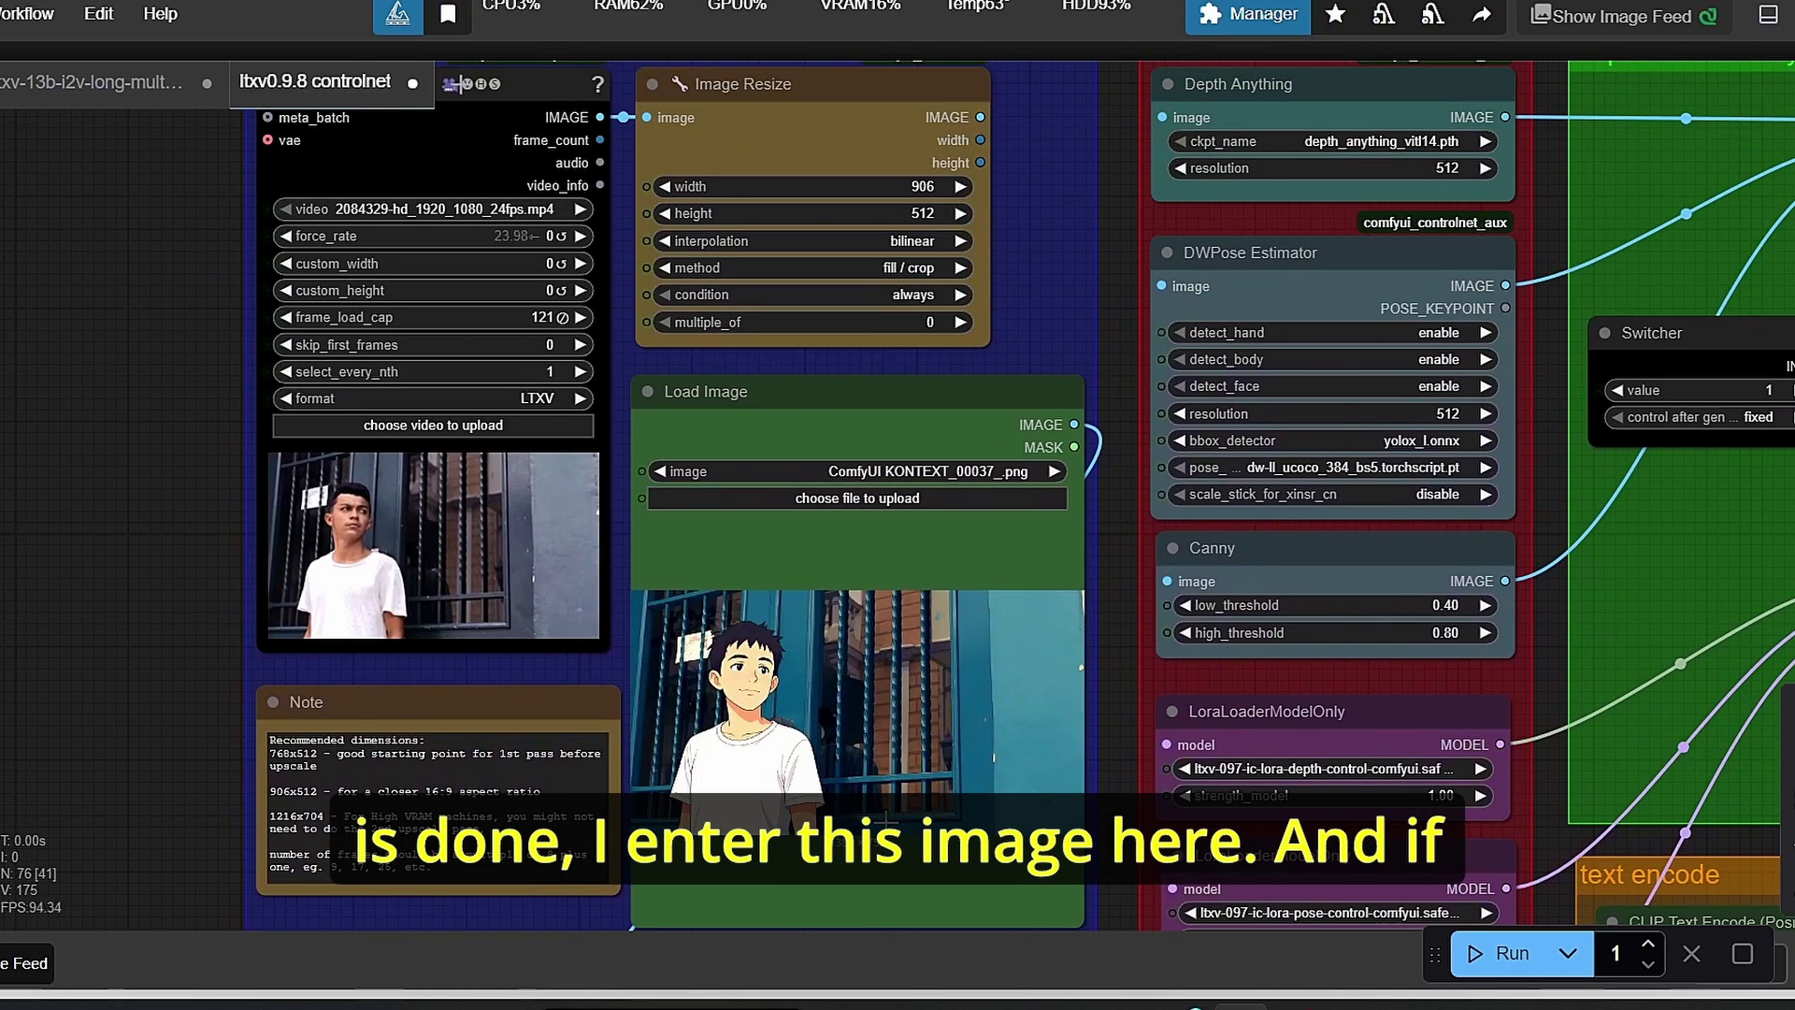
- Examine the width and height settings of the Image Resize node that resizes the reference video
{"action": "left_click", "coordinate": [869, 646]}
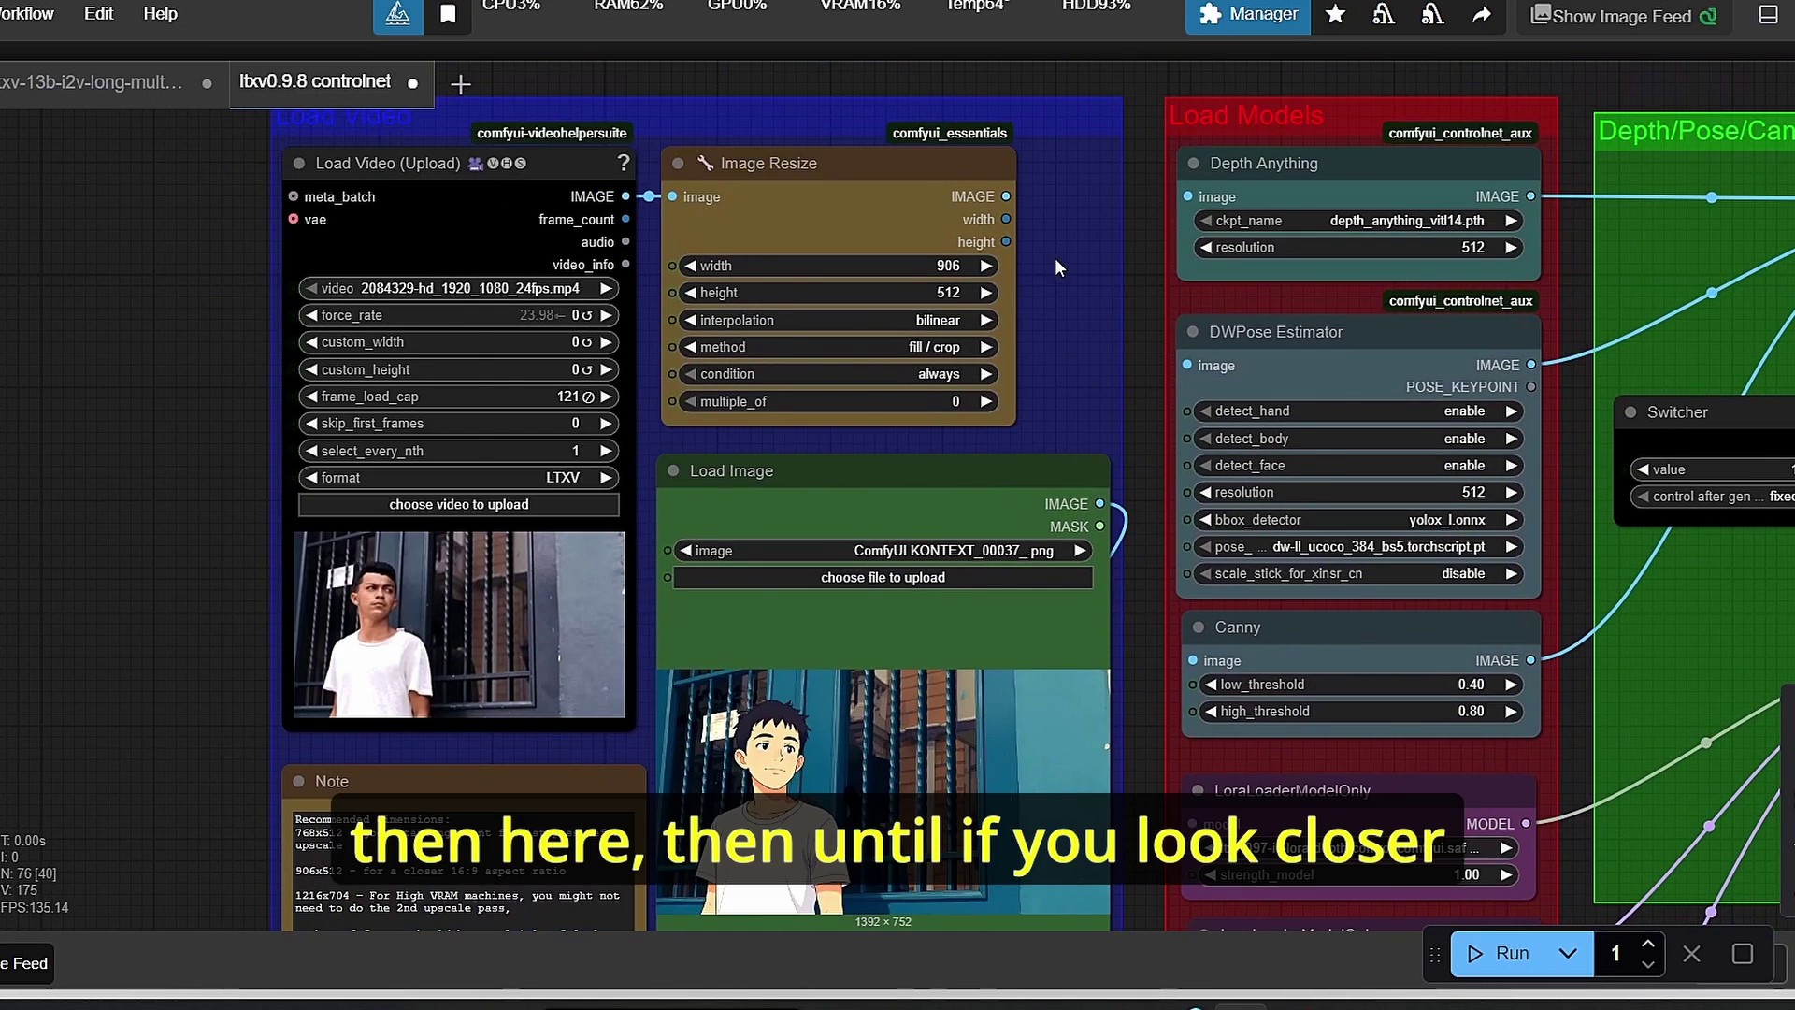
{"action": "scroll", "coordinate": [1054, 257], "scroll_direction": "up", "scroll_amount": 3}
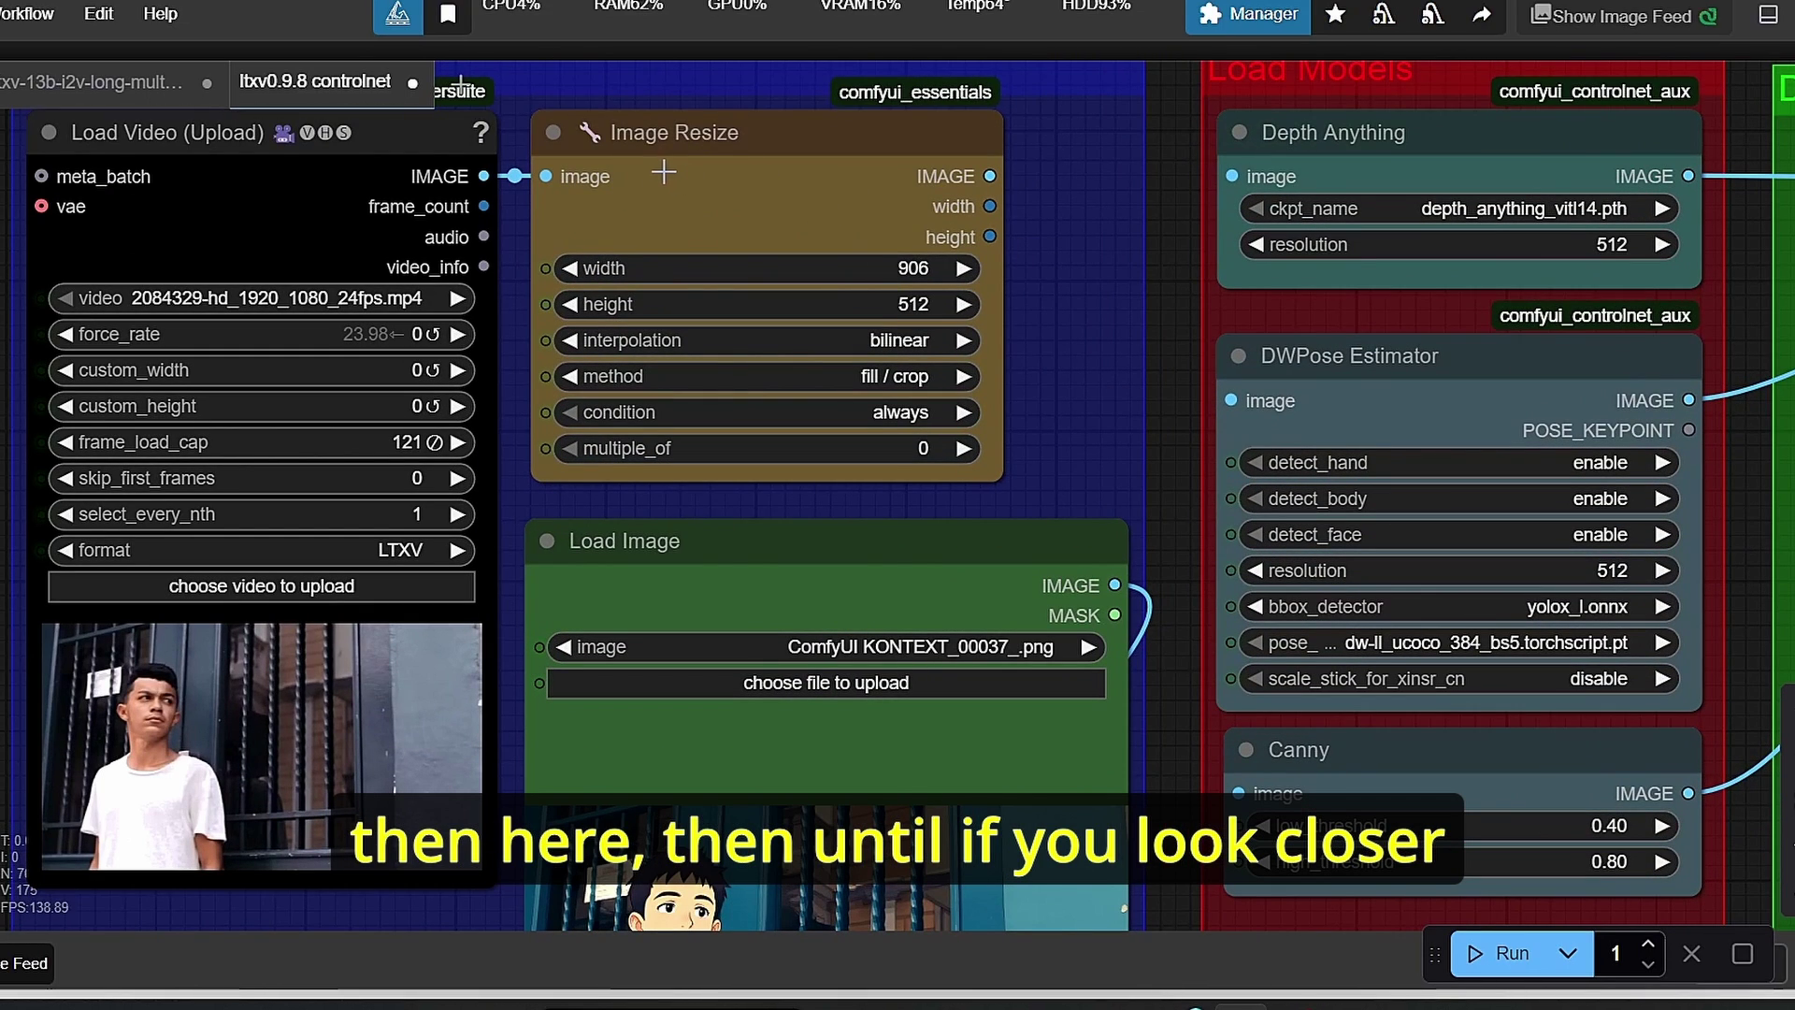
{"action": "scroll", "coordinate": [692, 174], "scroll_direction": "up", "scroll_amount": 2}
{"action": "left_click", "coordinate": [715, 169]}
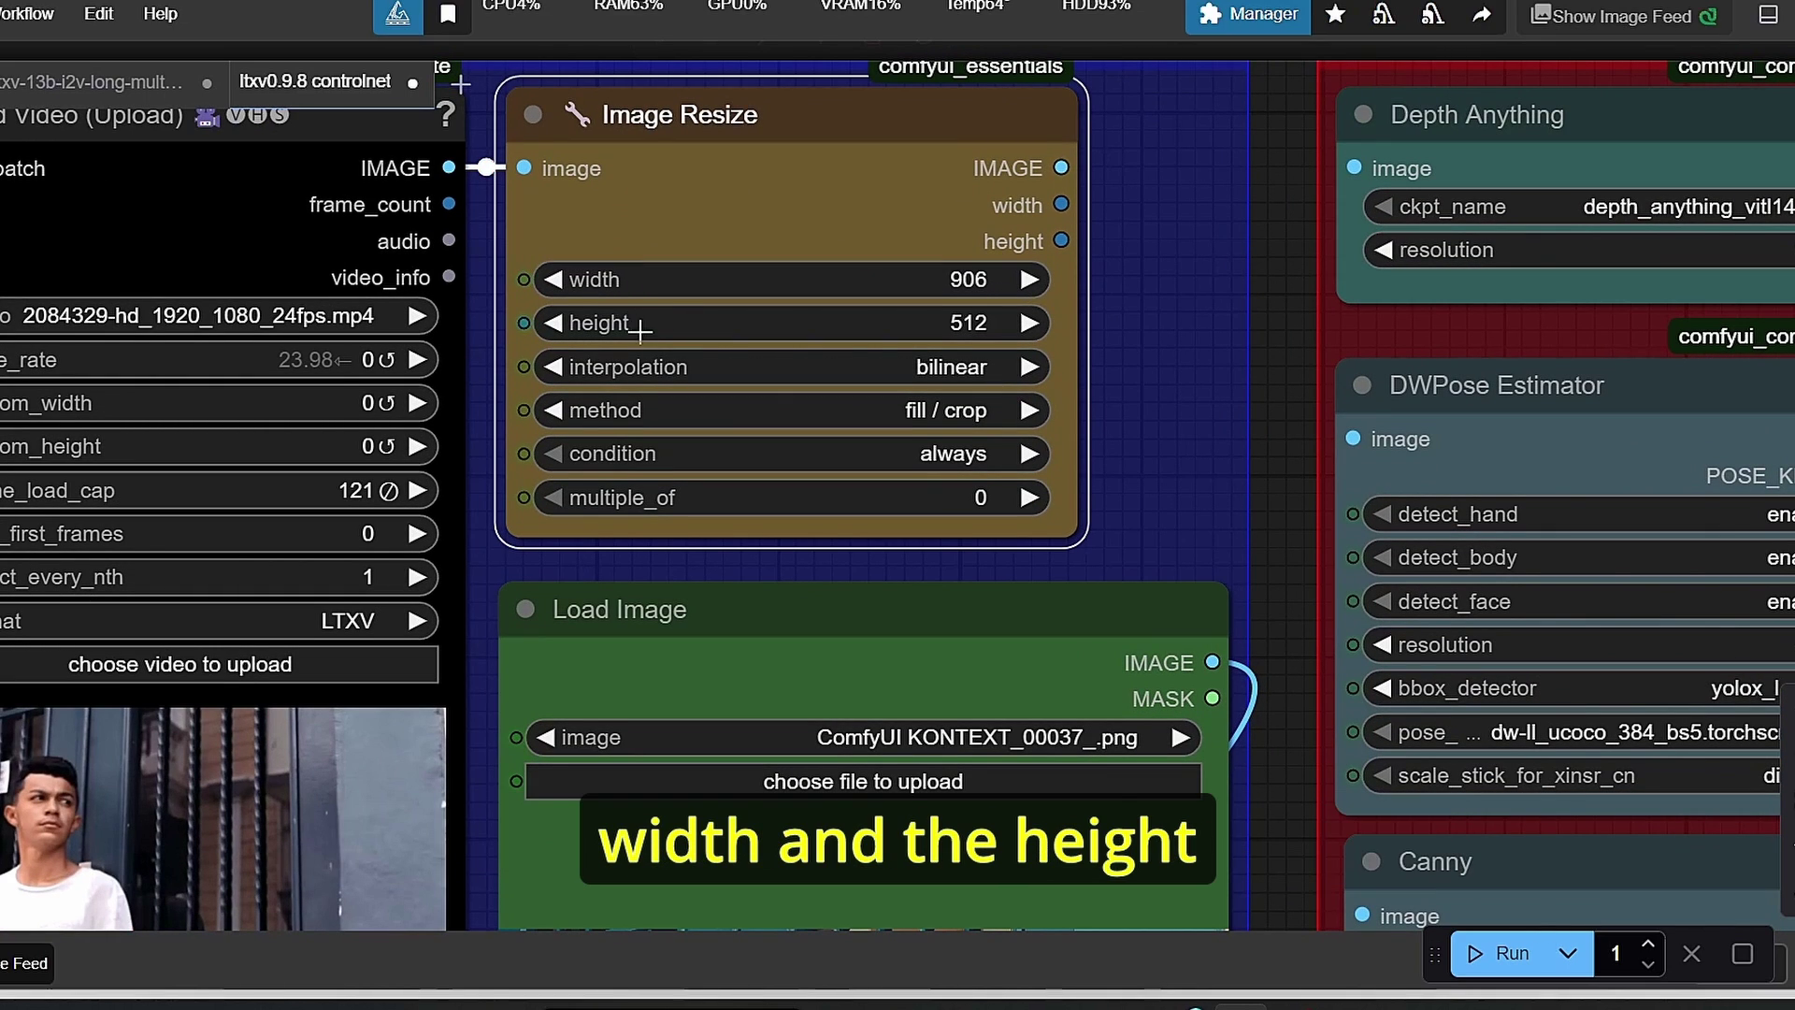
{"action": "scroll", "coordinate": [687, 339], "scroll_direction": "down", "scroll_amount": 2}
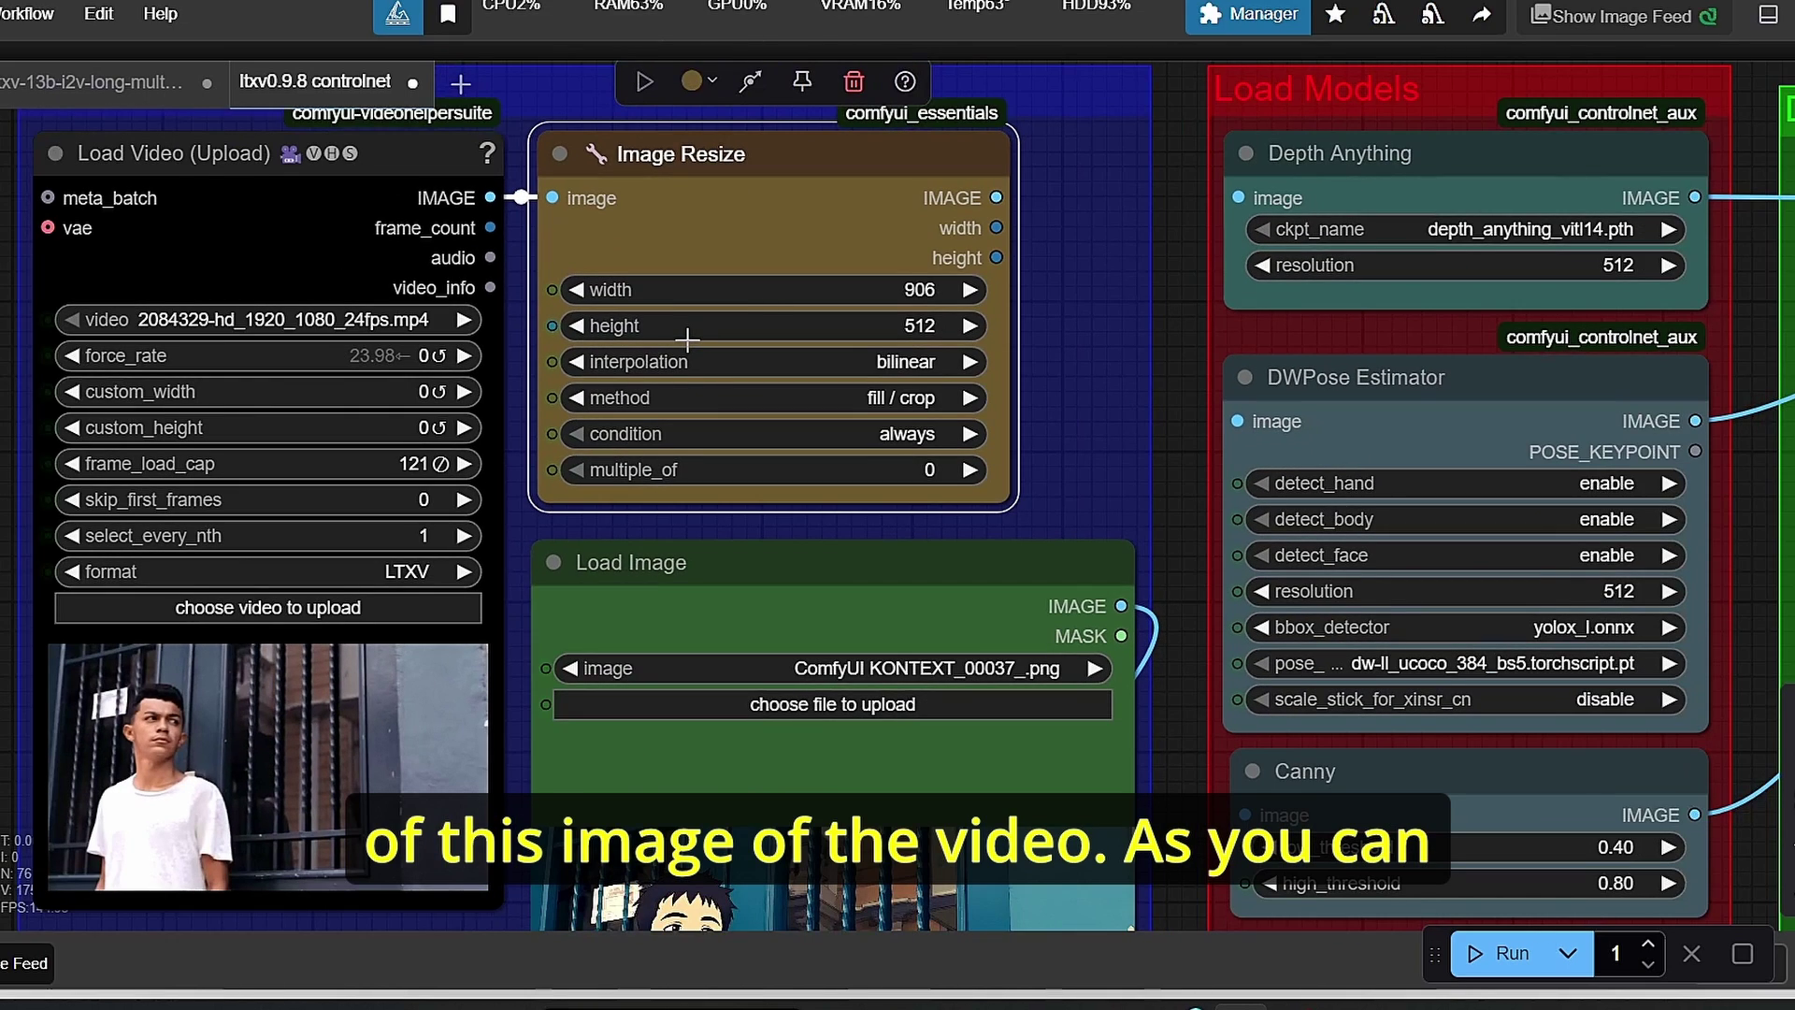
{"action": "scroll", "coordinate": [926, 314], "scroll_direction": "down", "scroll_amount": 2}
{"action": "scroll", "coordinate": [1004, 355], "scroll_direction": "up", "scroll_amount": 4}
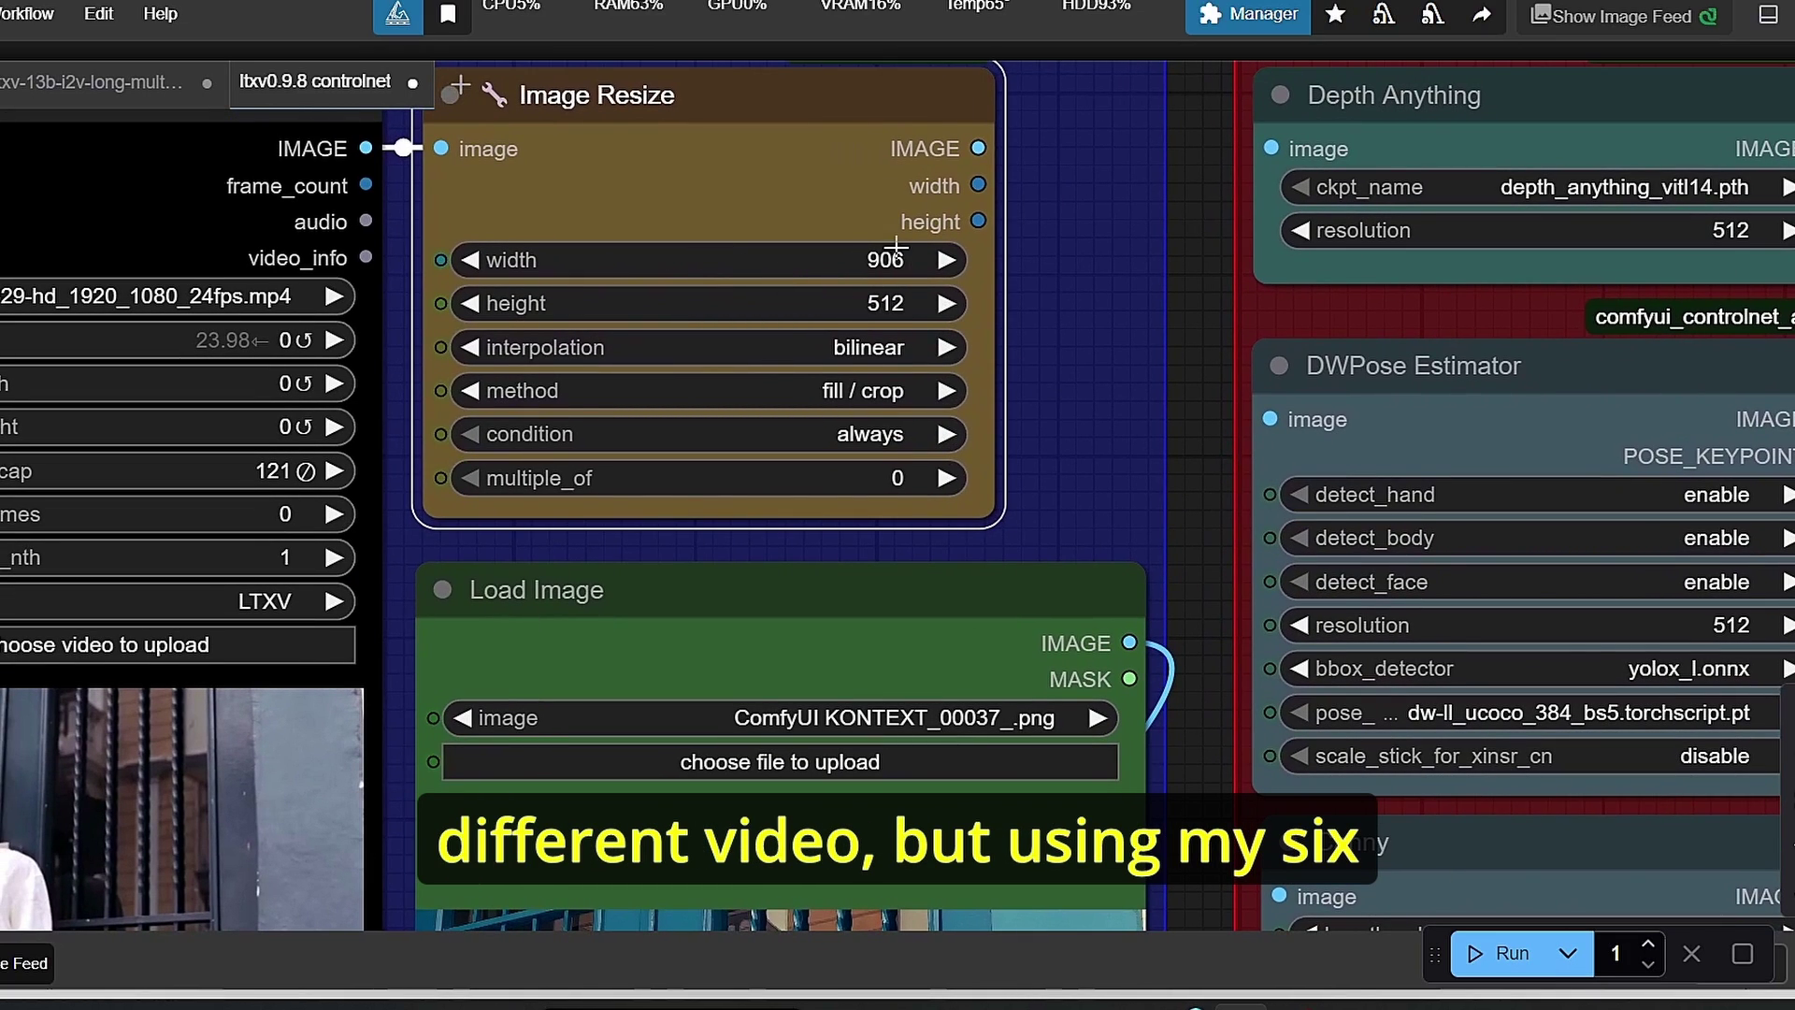
{"action": "scroll", "coordinate": [896, 248], "scroll_direction": "up", "scroll_amount": 2}
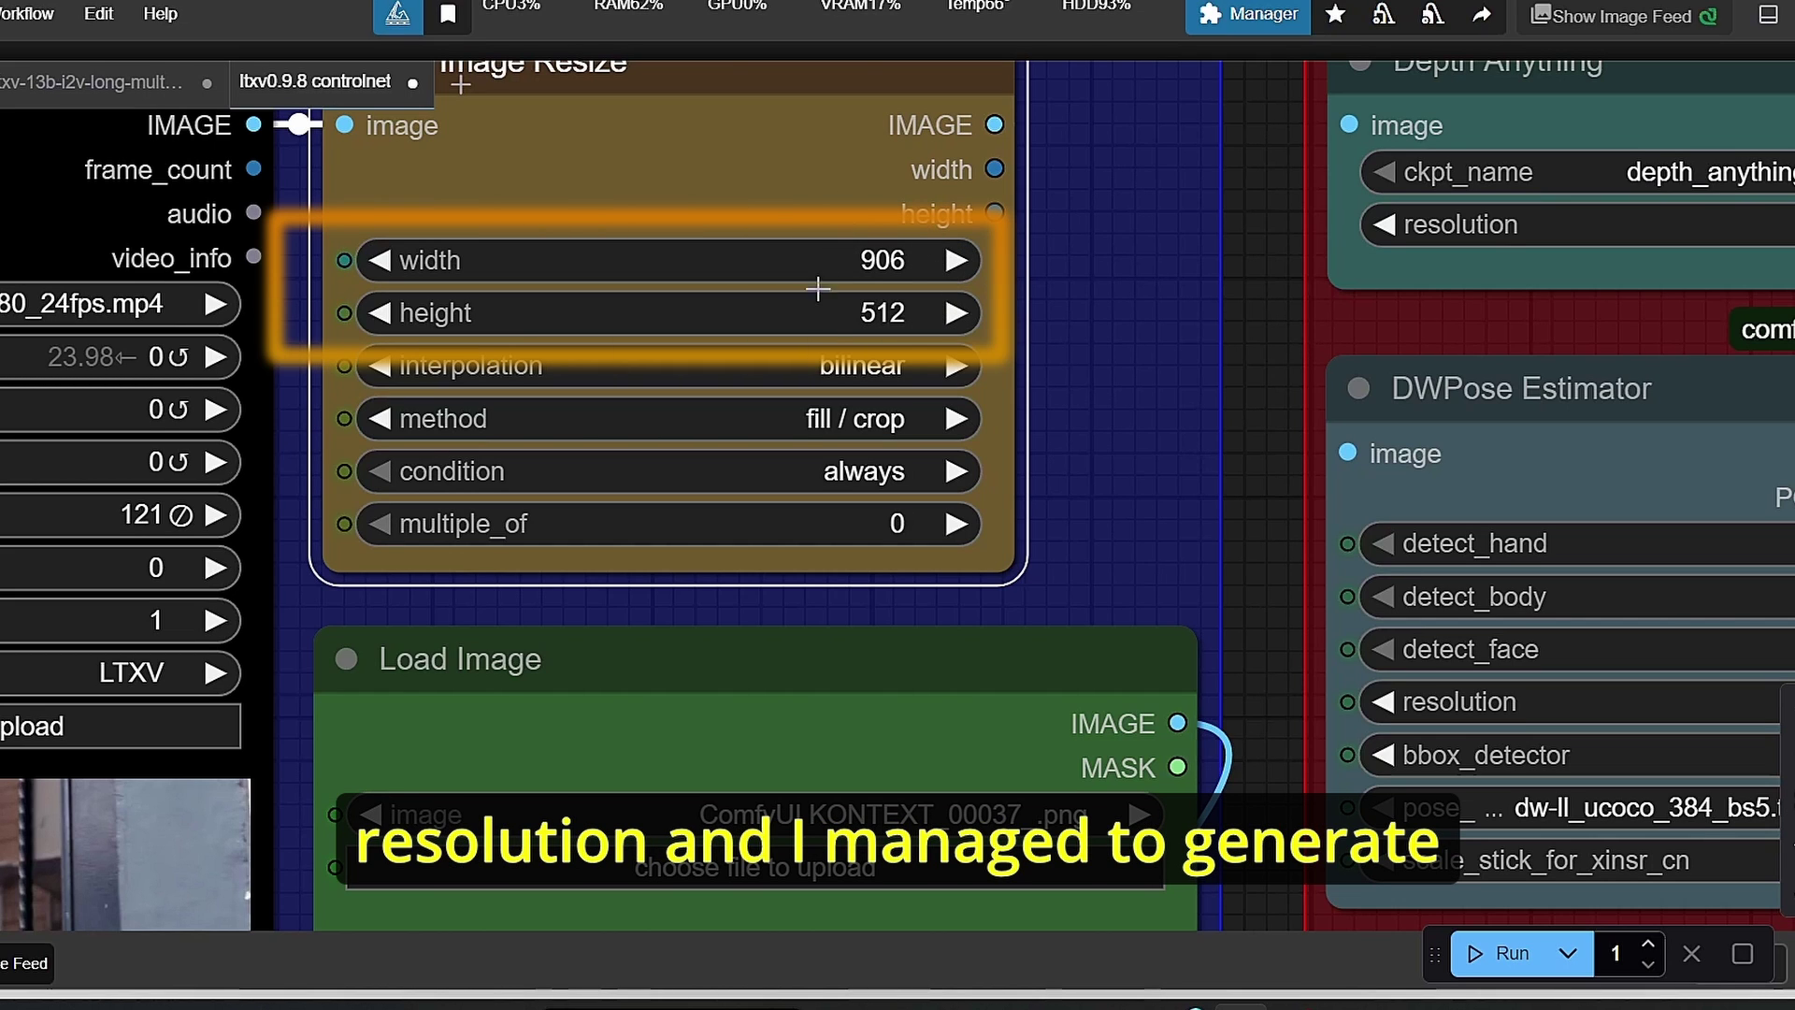
{"action": "scroll", "coordinate": [1000, 384], "scroll_direction": "down", "scroll_amount": 9}
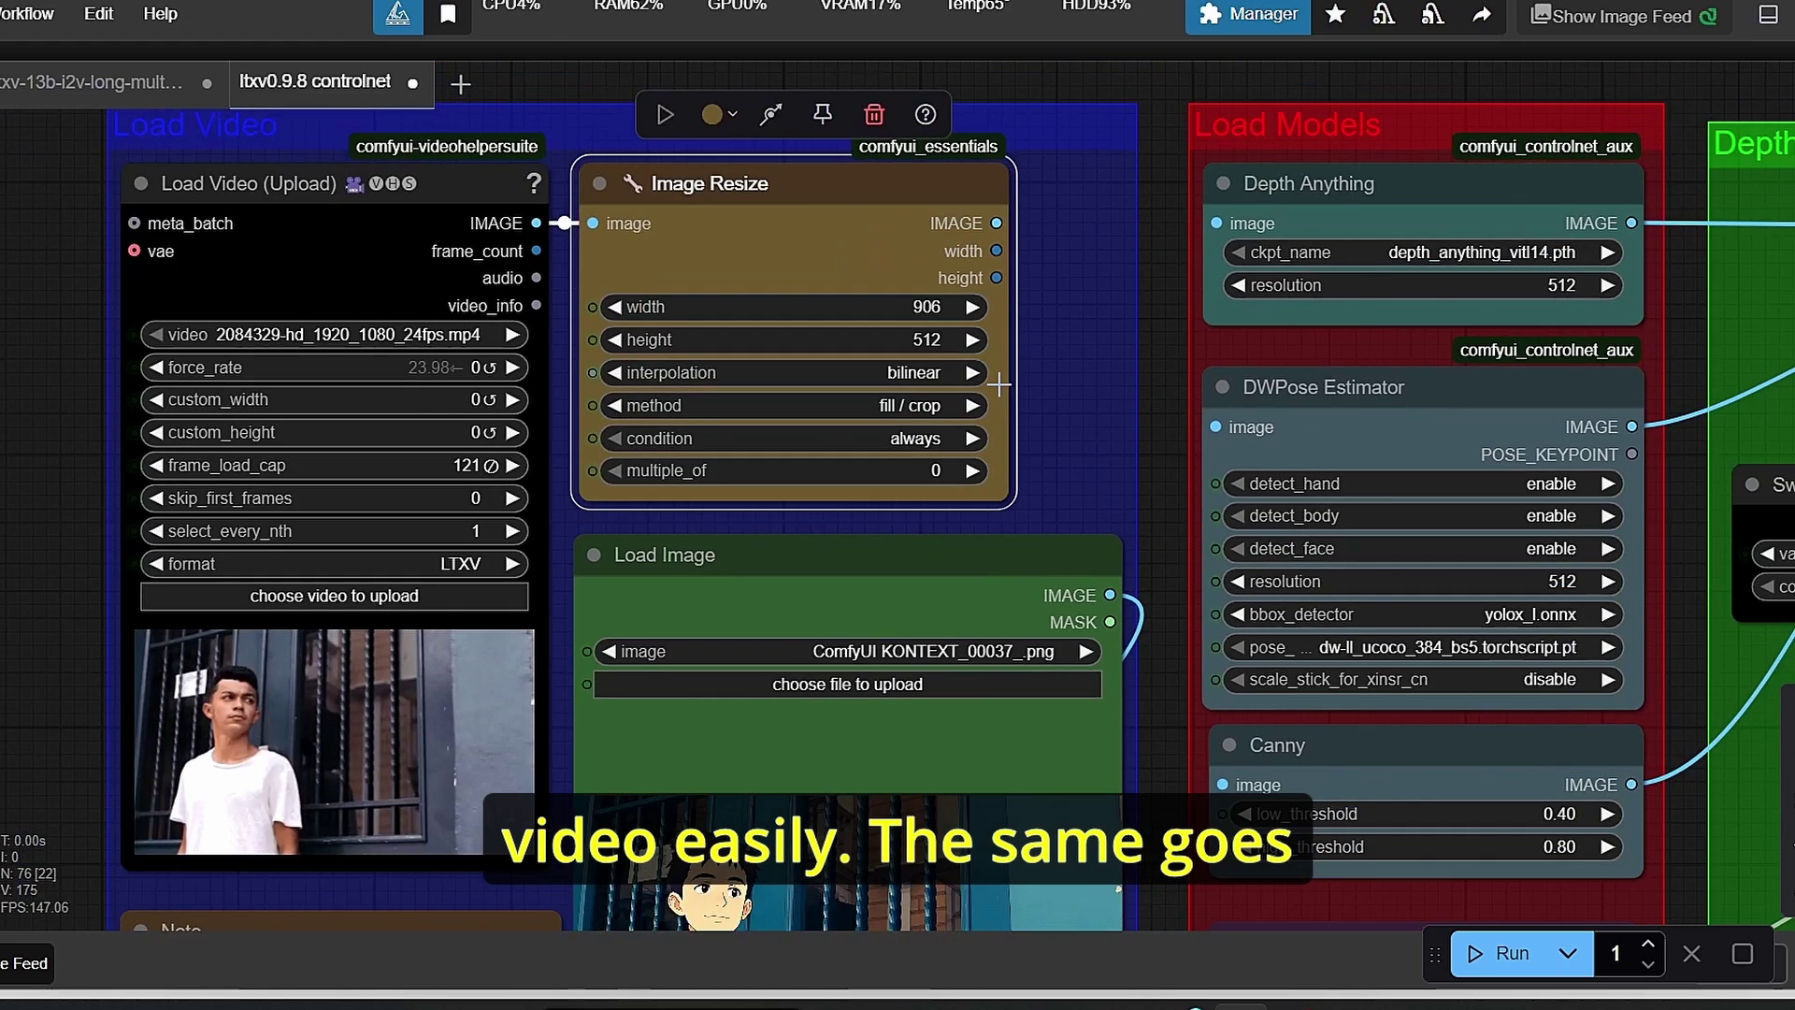
- Compare the Load Image picture with the width and height of the Upscale Image node below it
{"action": "left_click_drag", "start_coordinate": [1119, 921], "coordinate": [960, 645]}
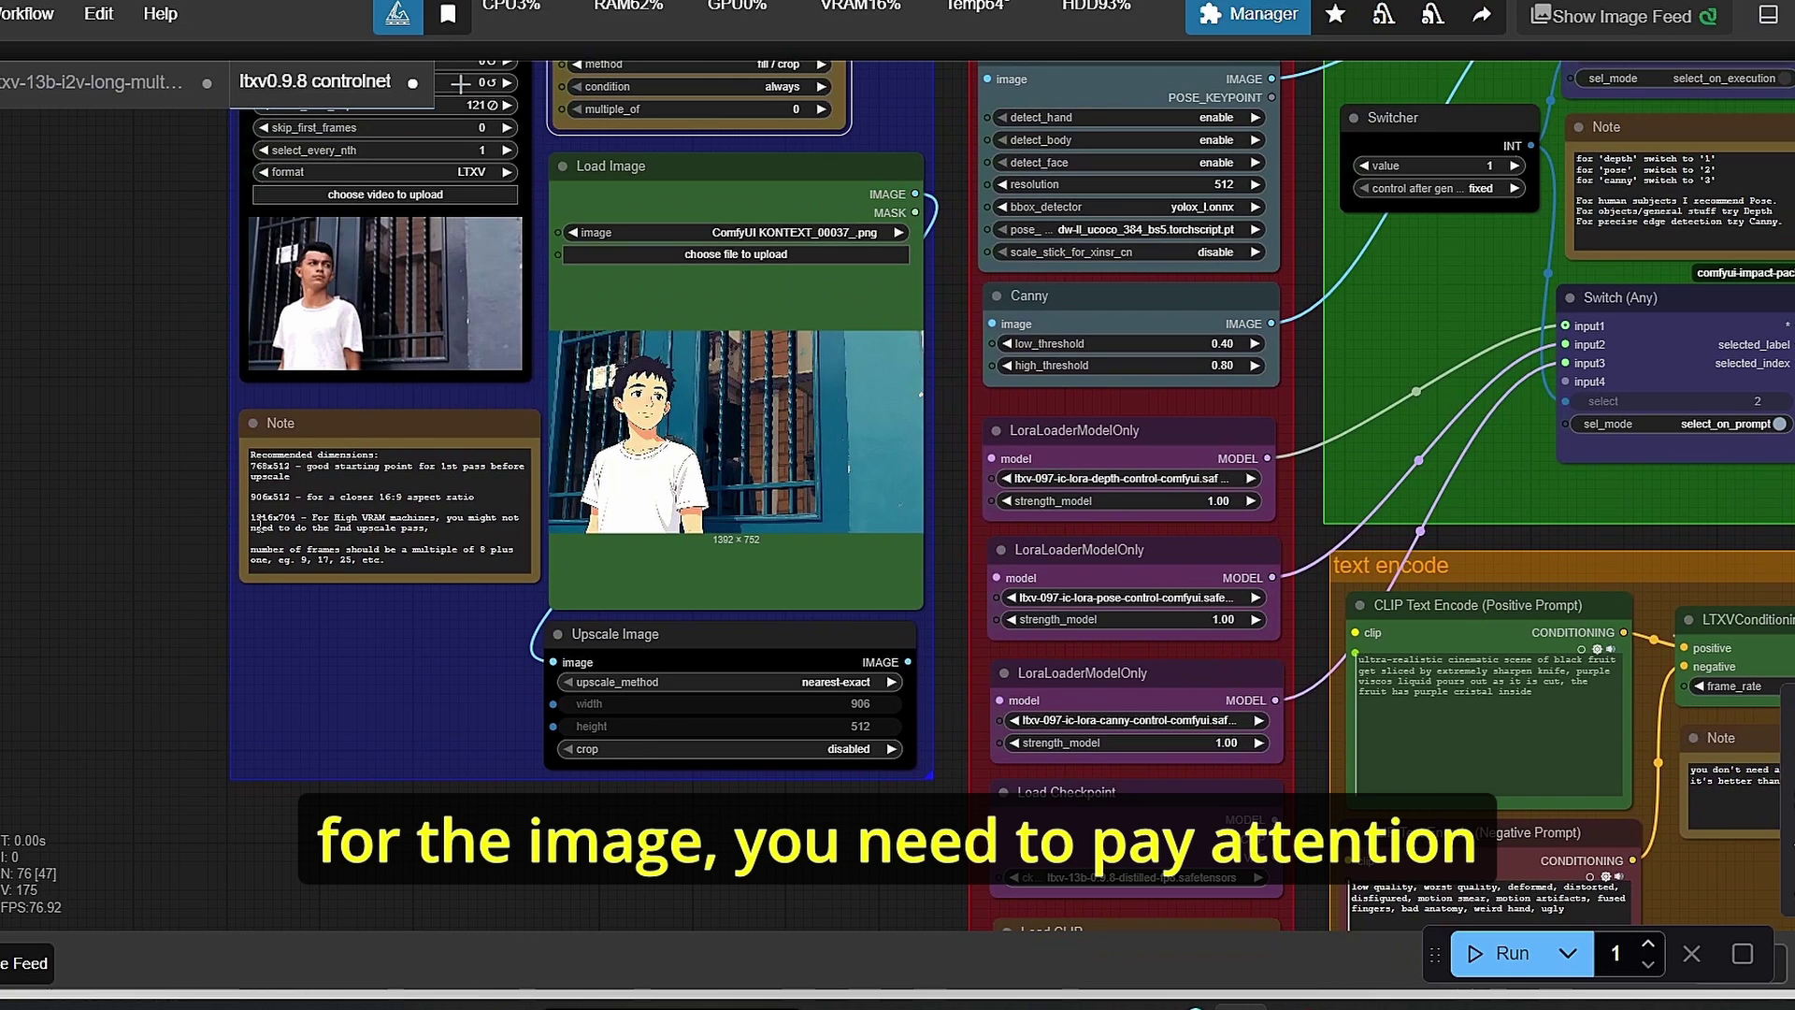
{"action": "left_click", "coordinate": [788, 476]}
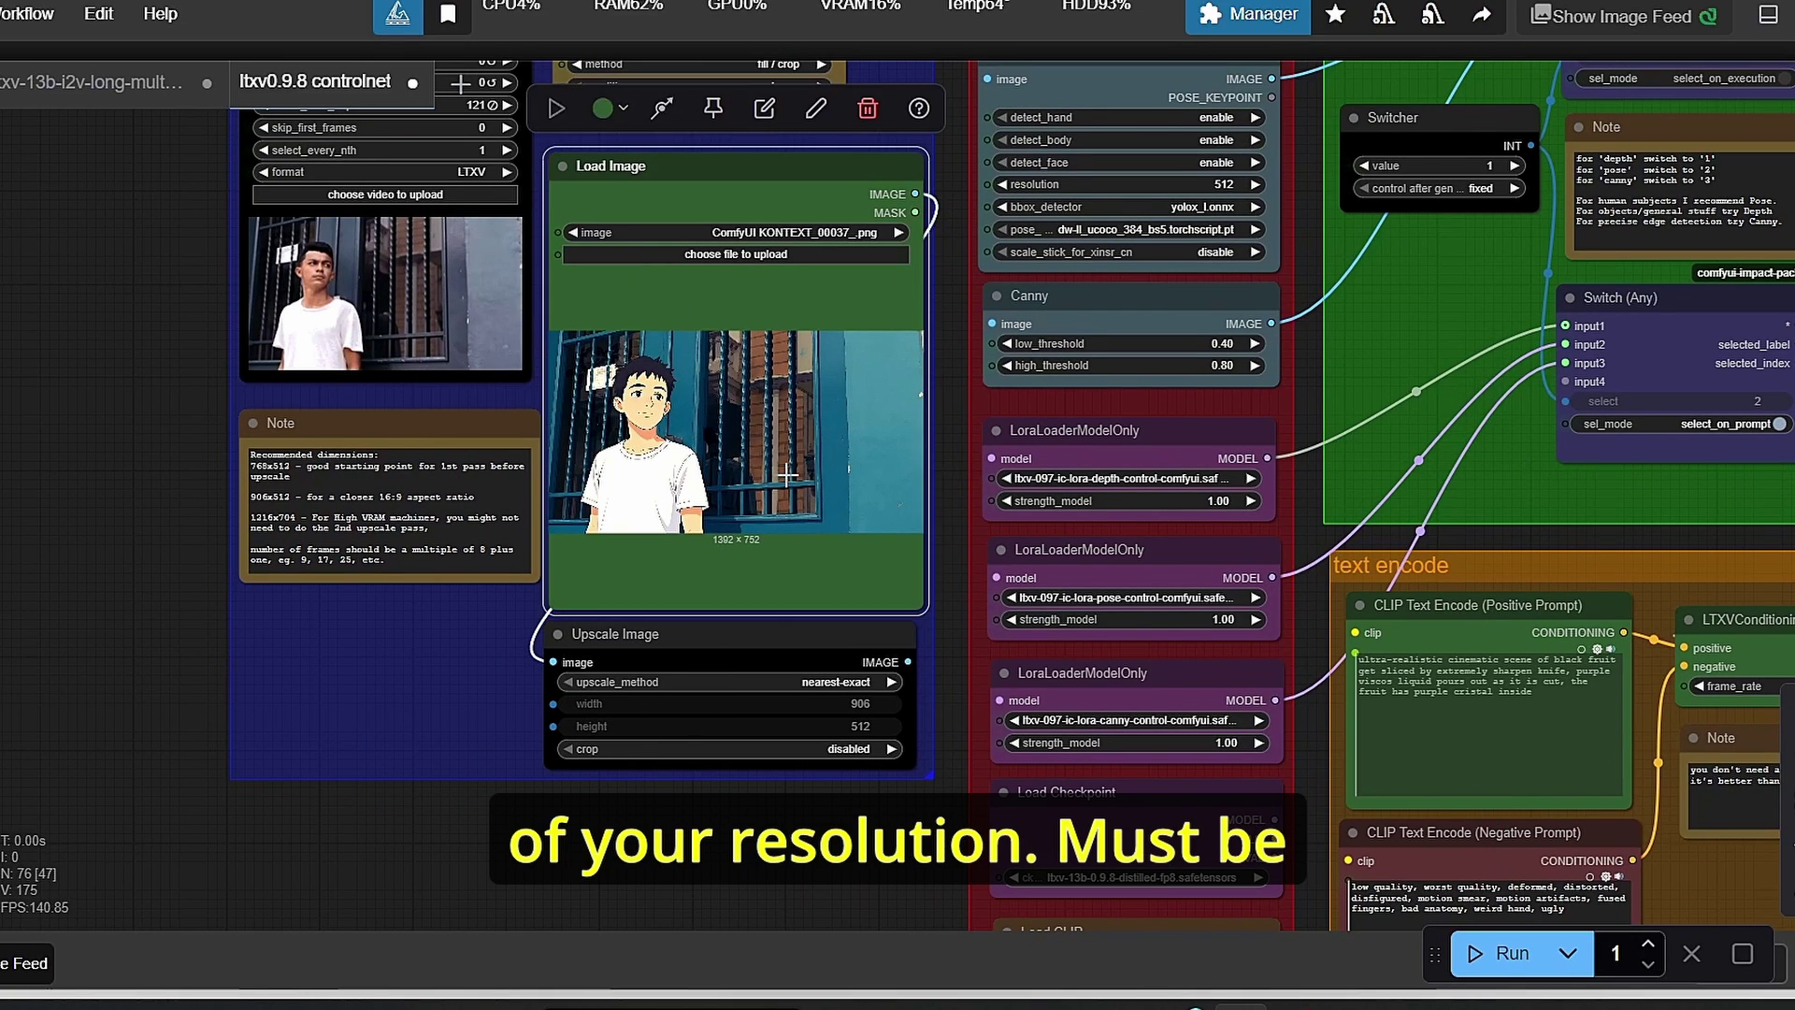
{"action": "scroll", "coordinate": [690, 556], "scroll_direction": "up", "scroll_amount": 2}
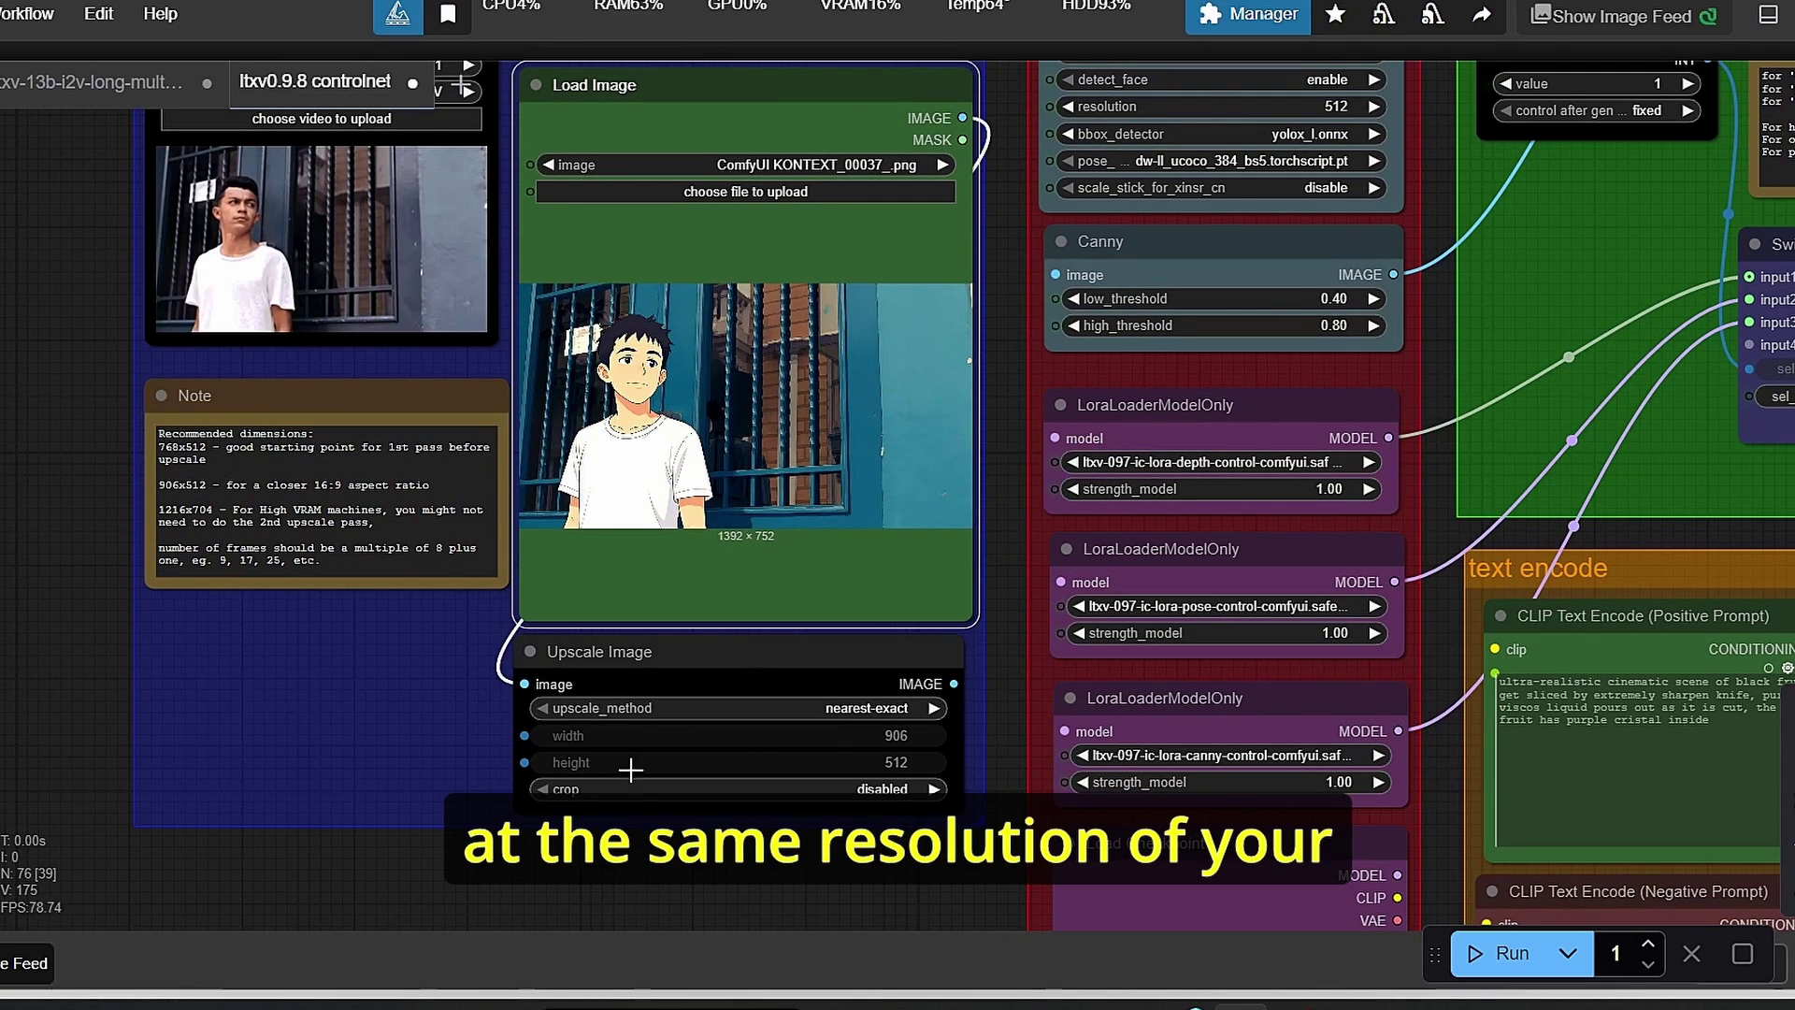
- Compare the reference video's Image Resize dimensions with the Load Image picture and the Upscale Image node's width and height
{"action": "left_click_drag", "start_coordinate": [989, 335], "coordinate": [999, 687]}
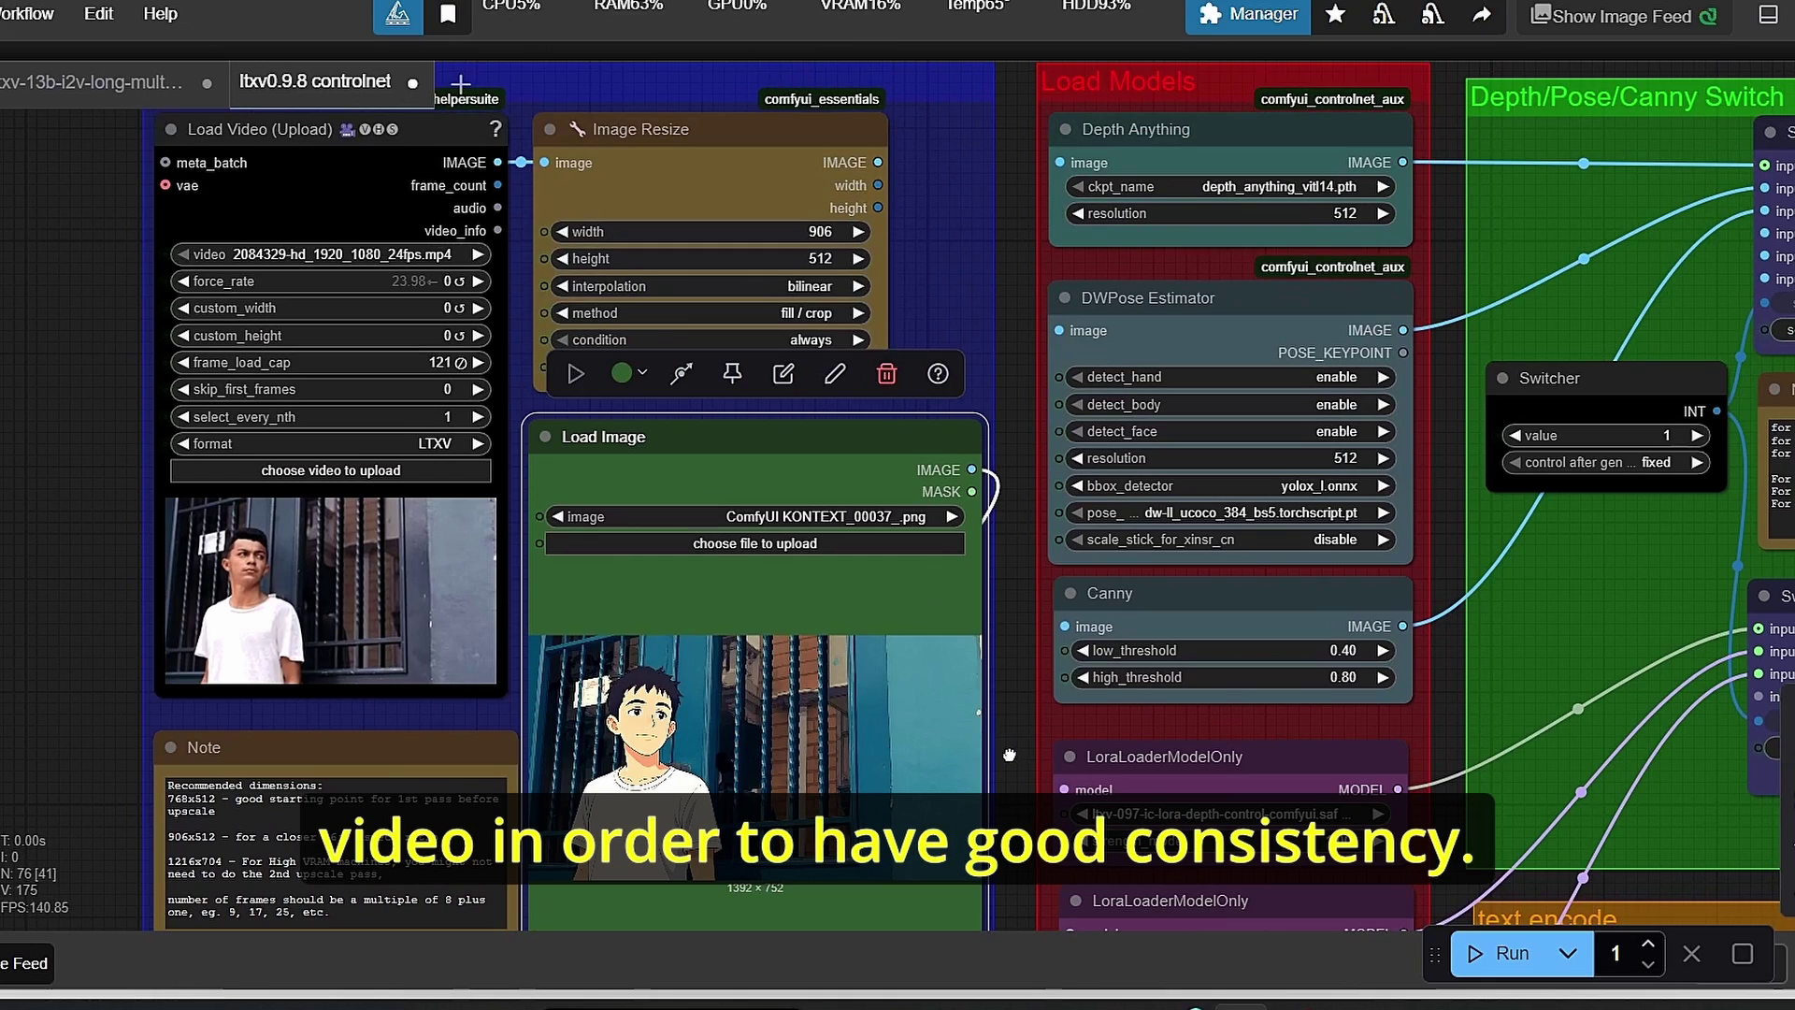
{"action": "left_click_drag", "start_coordinate": [1009, 755], "coordinate": [926, 193]}
{"action": "scroll", "coordinate": [906, 474], "scroll_direction": "down", "scroll_amount": 2}
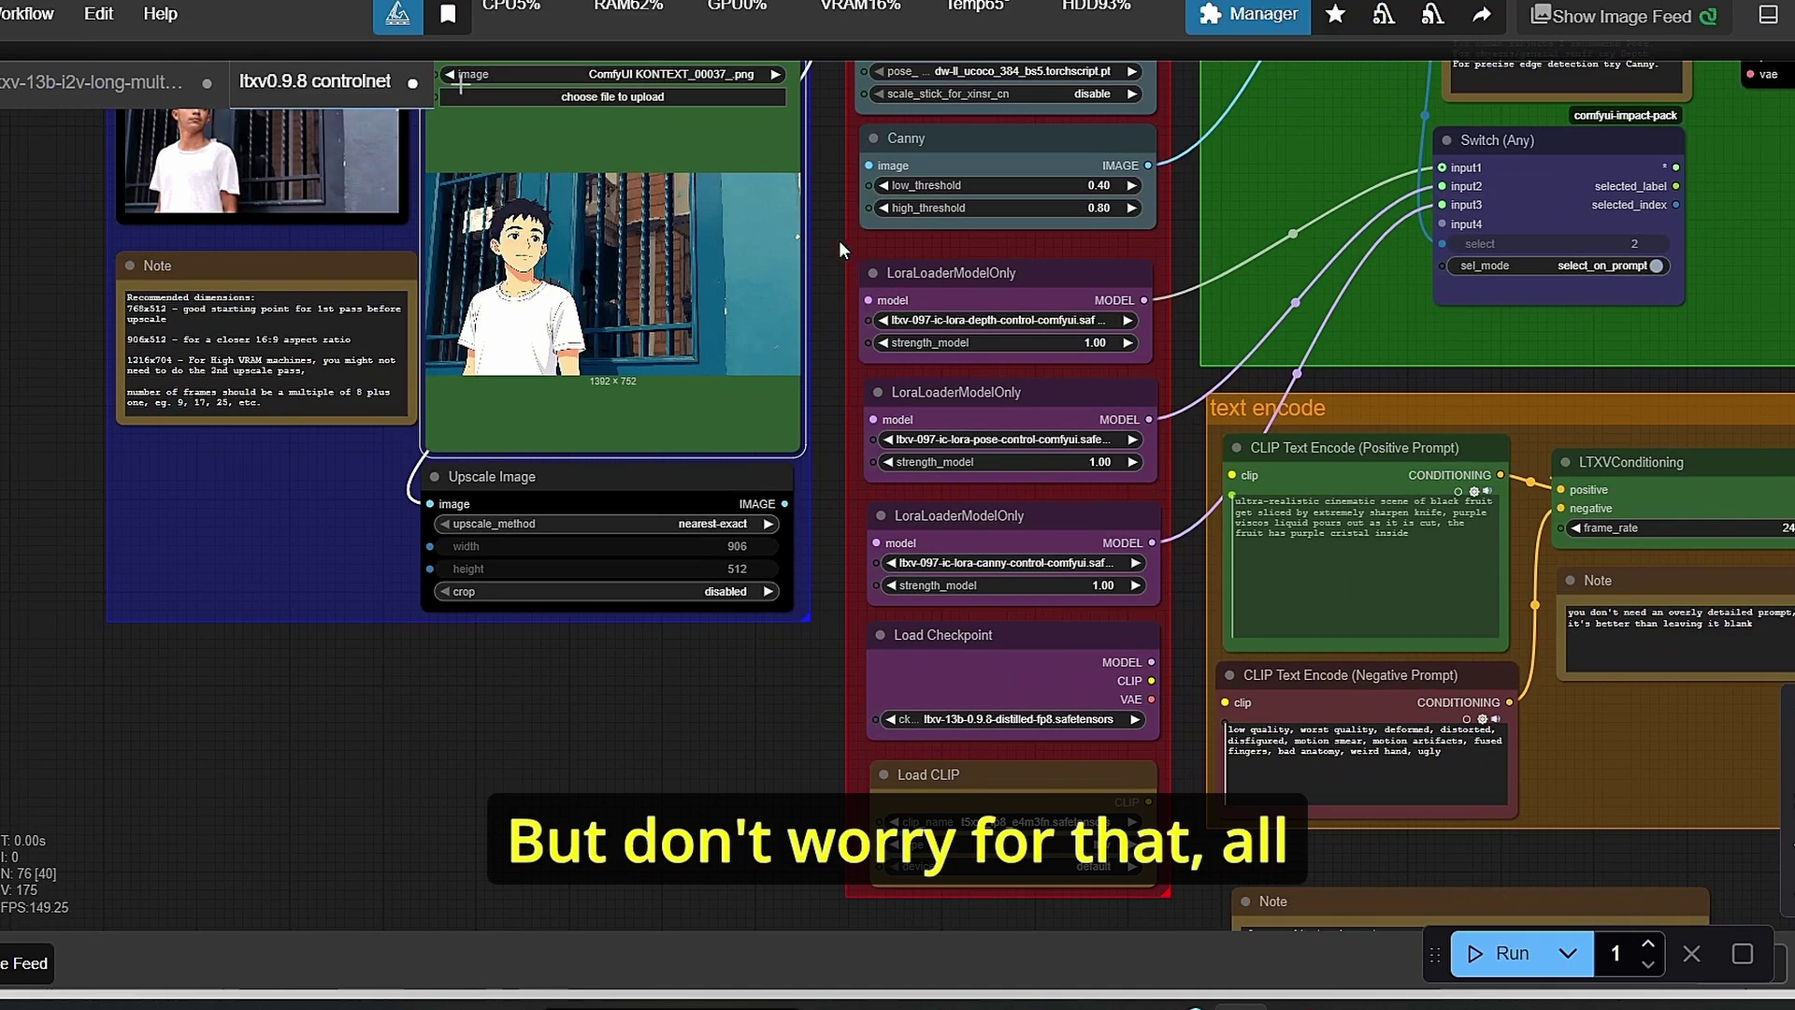
{"action": "left_click_drag", "start_coordinate": [839, 239], "coordinate": [934, 633]}
{"action": "left_click_drag", "start_coordinate": [719, 423], "coordinate": [720, 421]}
{"action": "left_click", "coordinate": [923, 730]}
{"action": "left_click_drag", "start_coordinate": [912, 676], "coordinate": [921, 385]}
{"action": "mouse_move", "coordinate": [768, 135]}
{"action": "left_mouse_down"}
{"action": "mouse_move", "coordinate": [377, 243]}
{"action": "mouse_move", "coordinate": [239, 164]}
{"action": "mouse_move", "coordinate": [779, 153]}
{"action": "mouse_move", "coordinate": [770, 140]}
{"action": "left_mouse_up"}
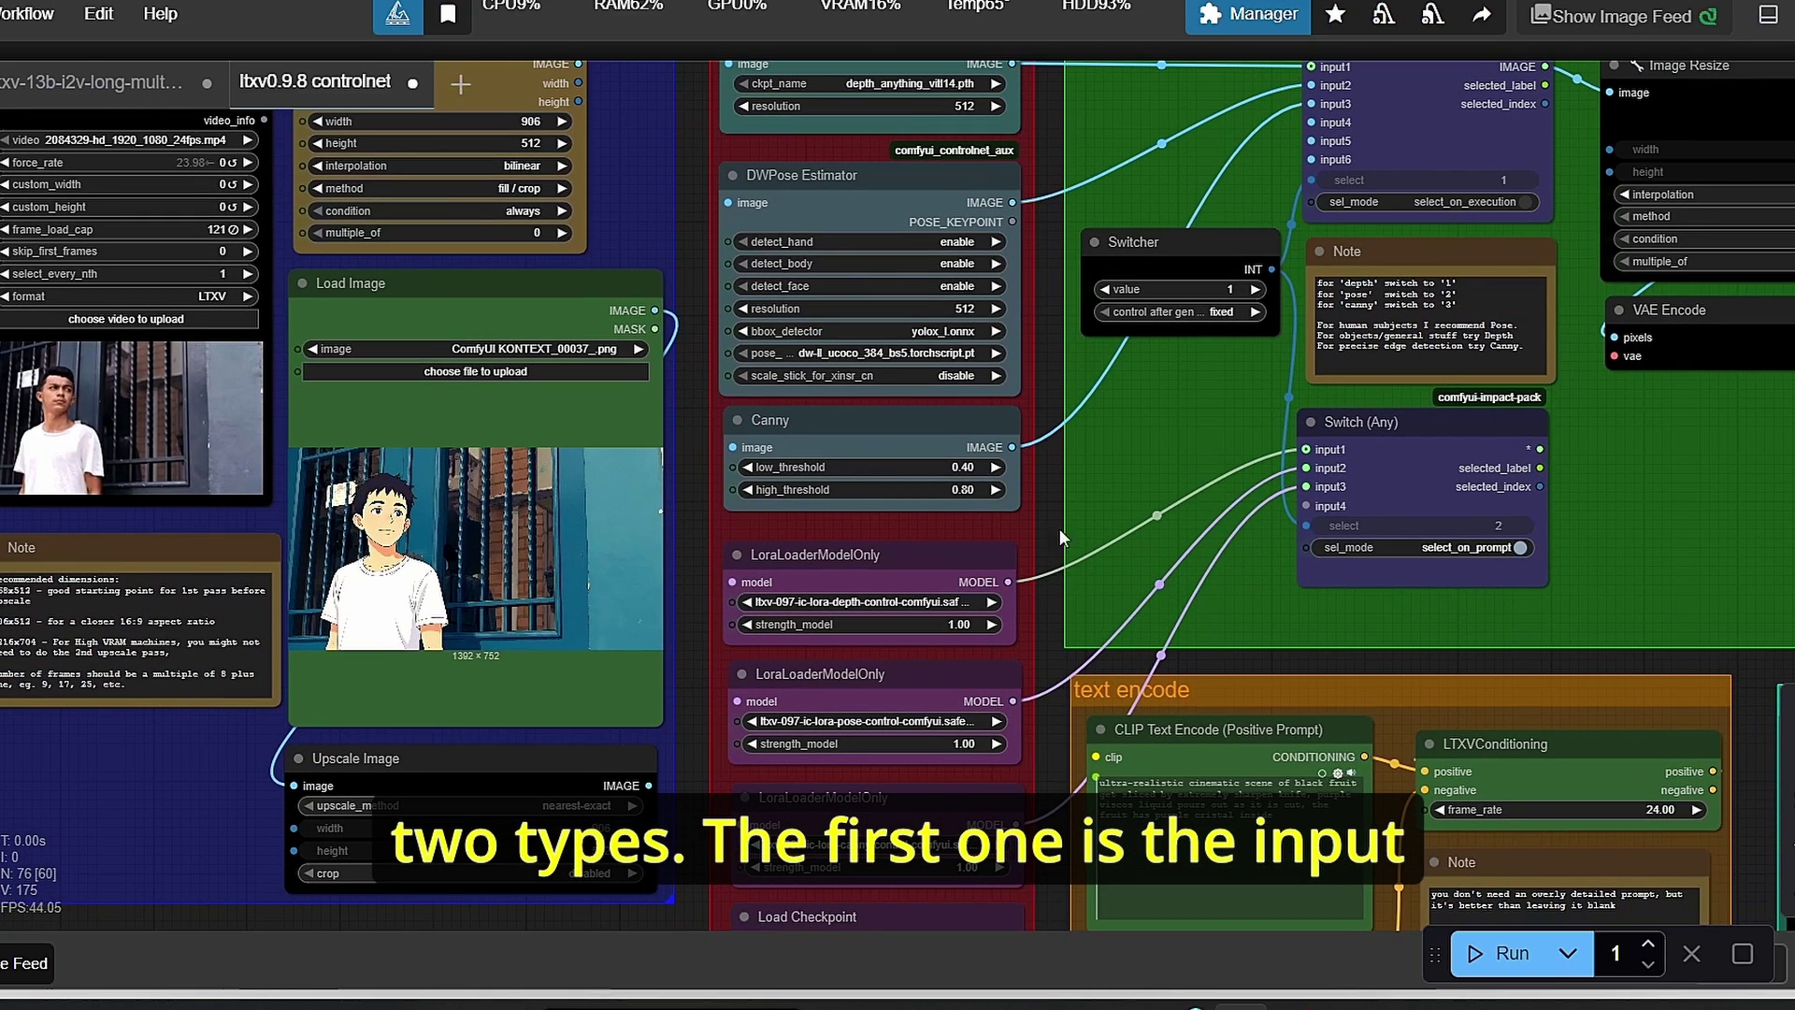
- Examine the Load Image node and the three LoRA loaders for depth, pose and canny control
{"action": "left_click", "coordinate": [531, 306]}
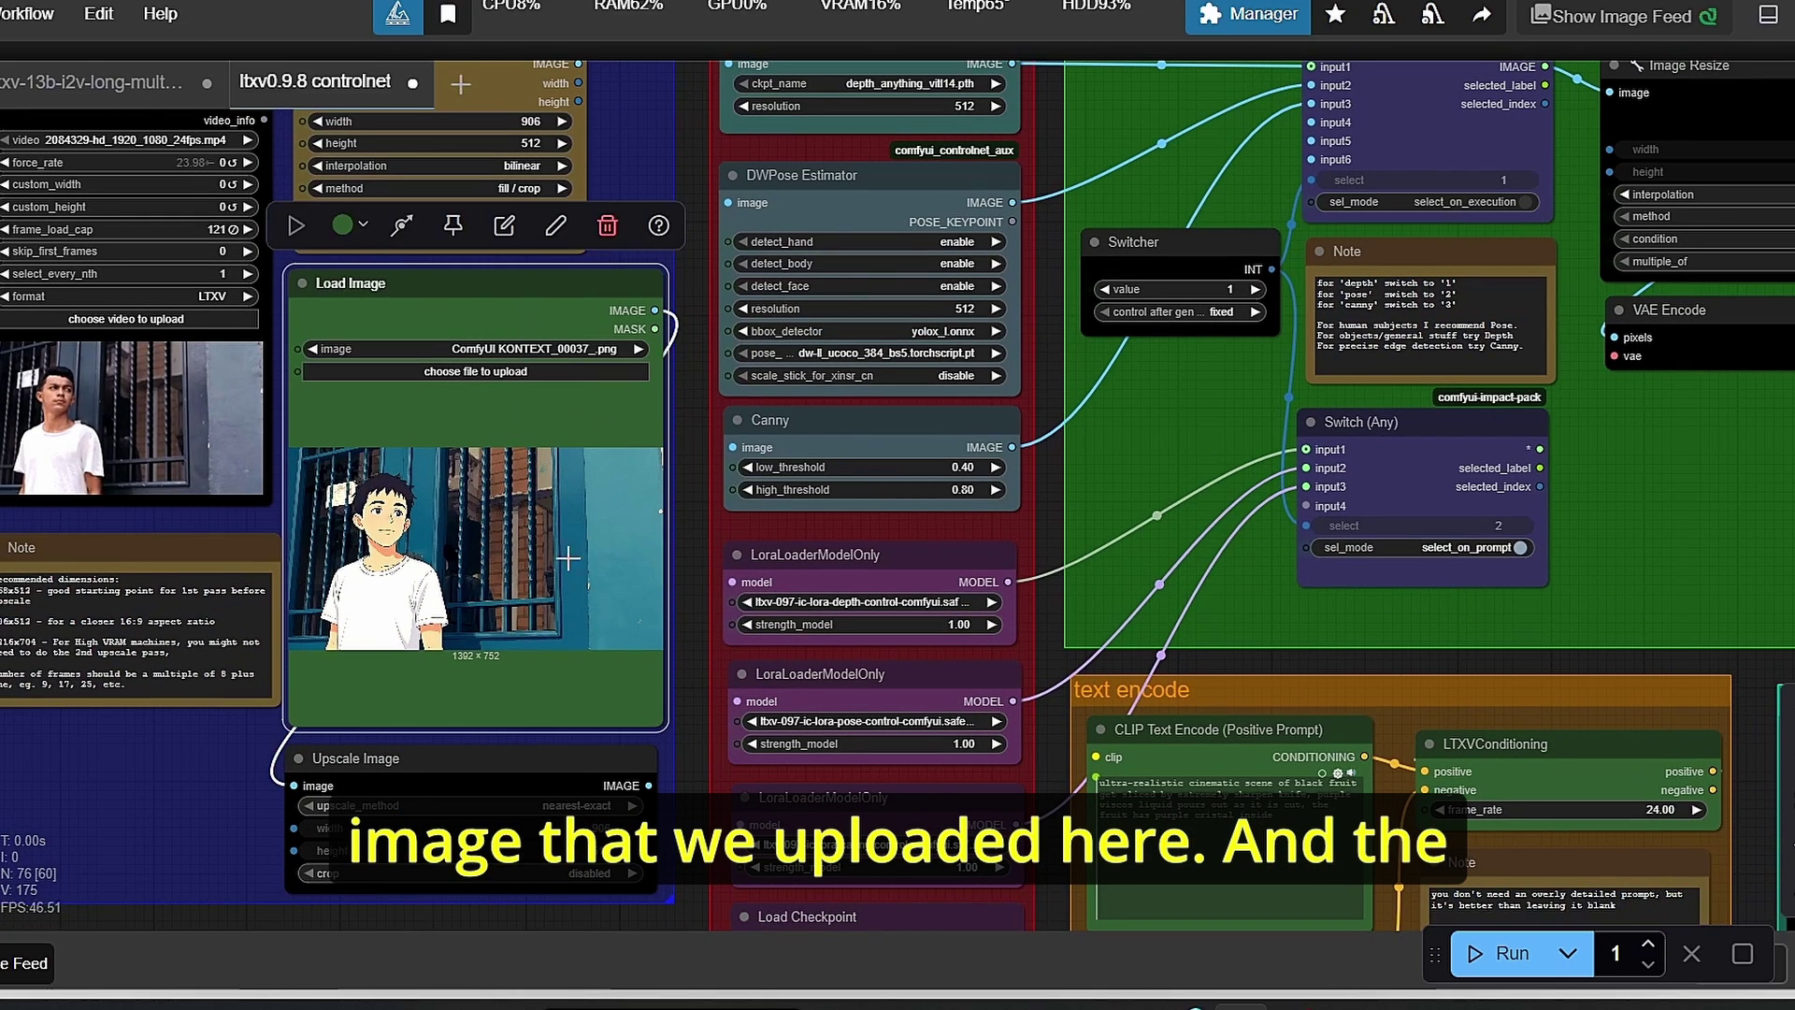
{"action": "left_click", "coordinate": [682, 518]}
{"action": "scroll", "coordinate": [682, 518], "scroll_direction": "down", "scroll_amount": 2}
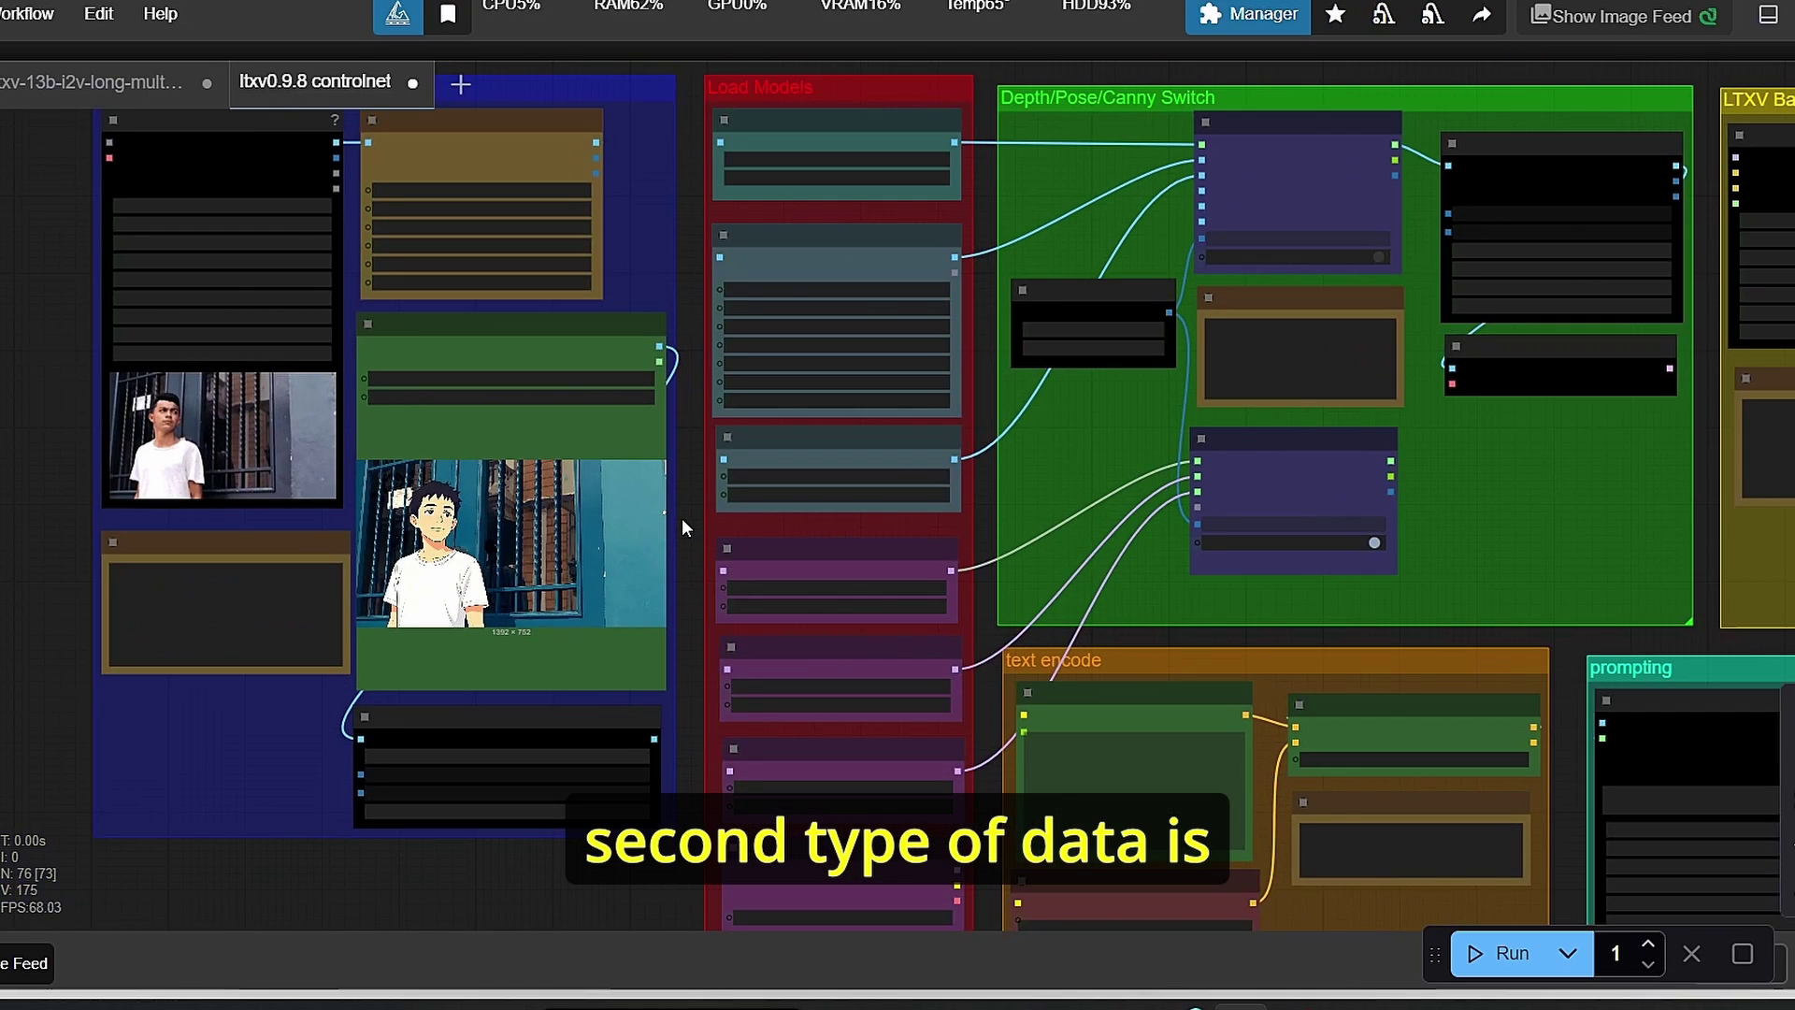
{"action": "scroll", "coordinate": [685, 496], "scroll_direction": "up", "scroll_amount": 2}
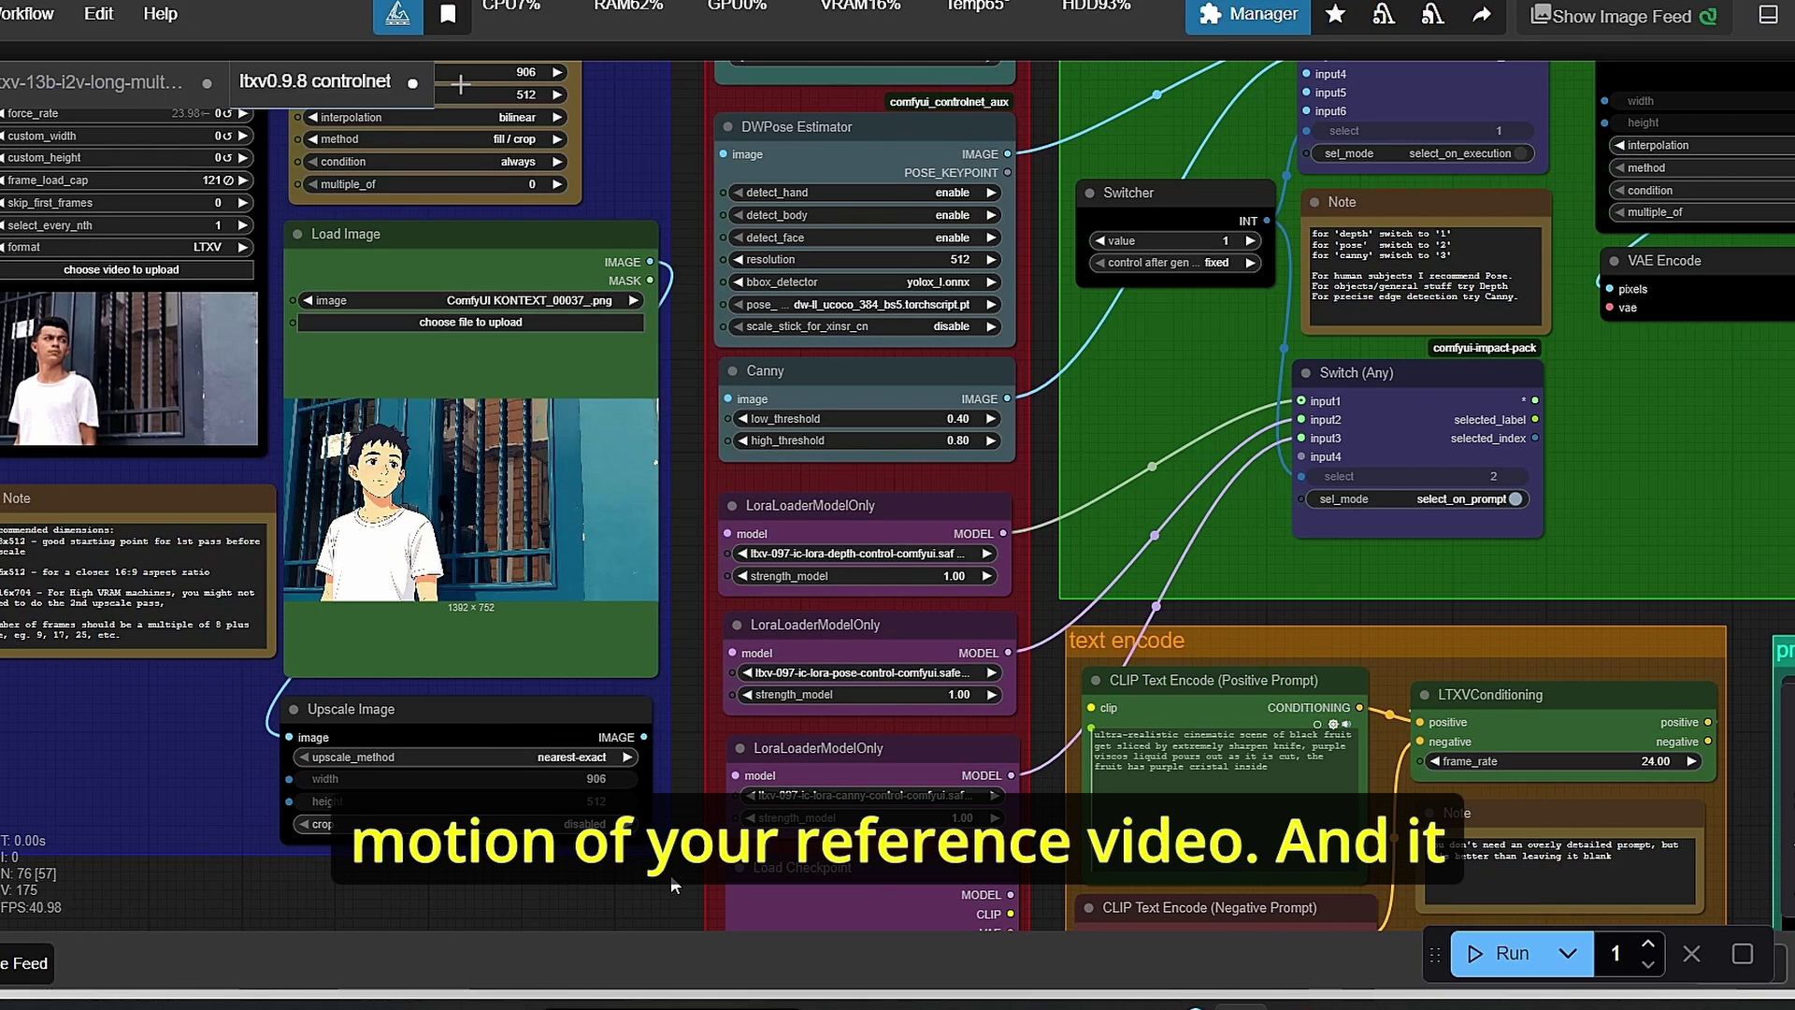
{"action": "left_click_drag", "start_coordinate": [674, 876], "coordinate": [648, 837]}
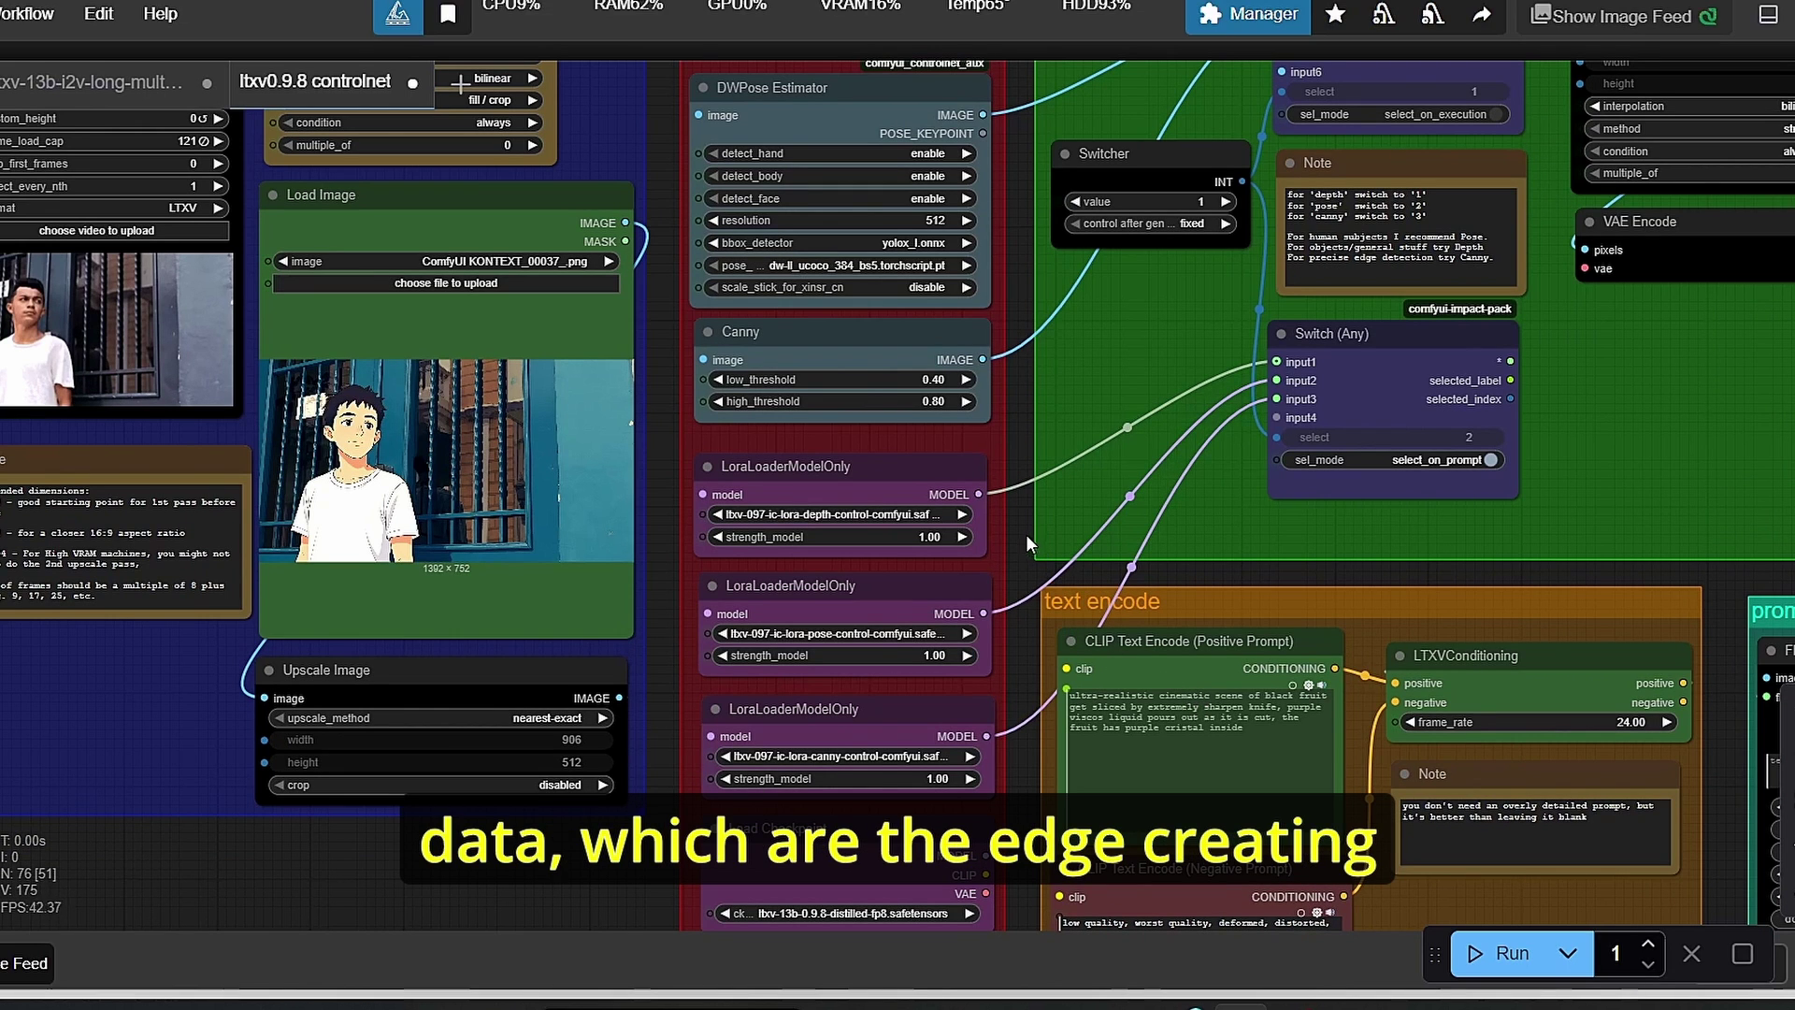
{"action": "left_click_drag", "start_coordinate": [1025, 535], "coordinate": [1037, 625]}
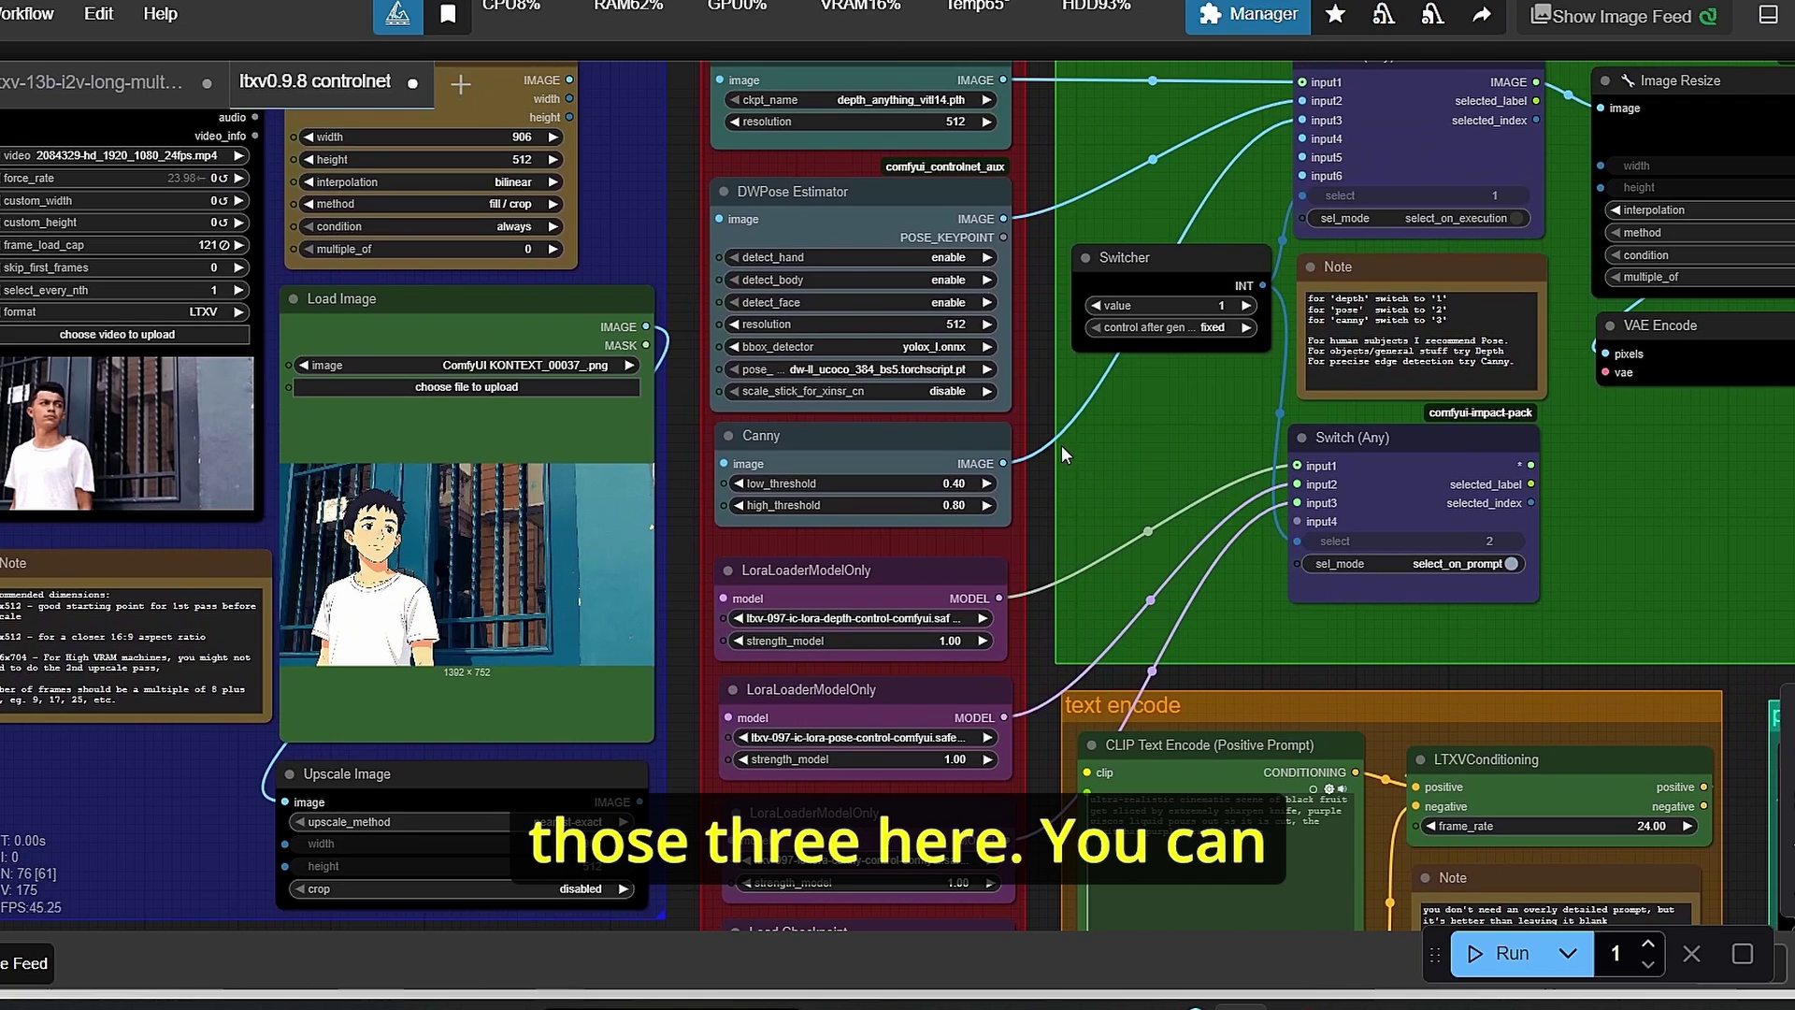
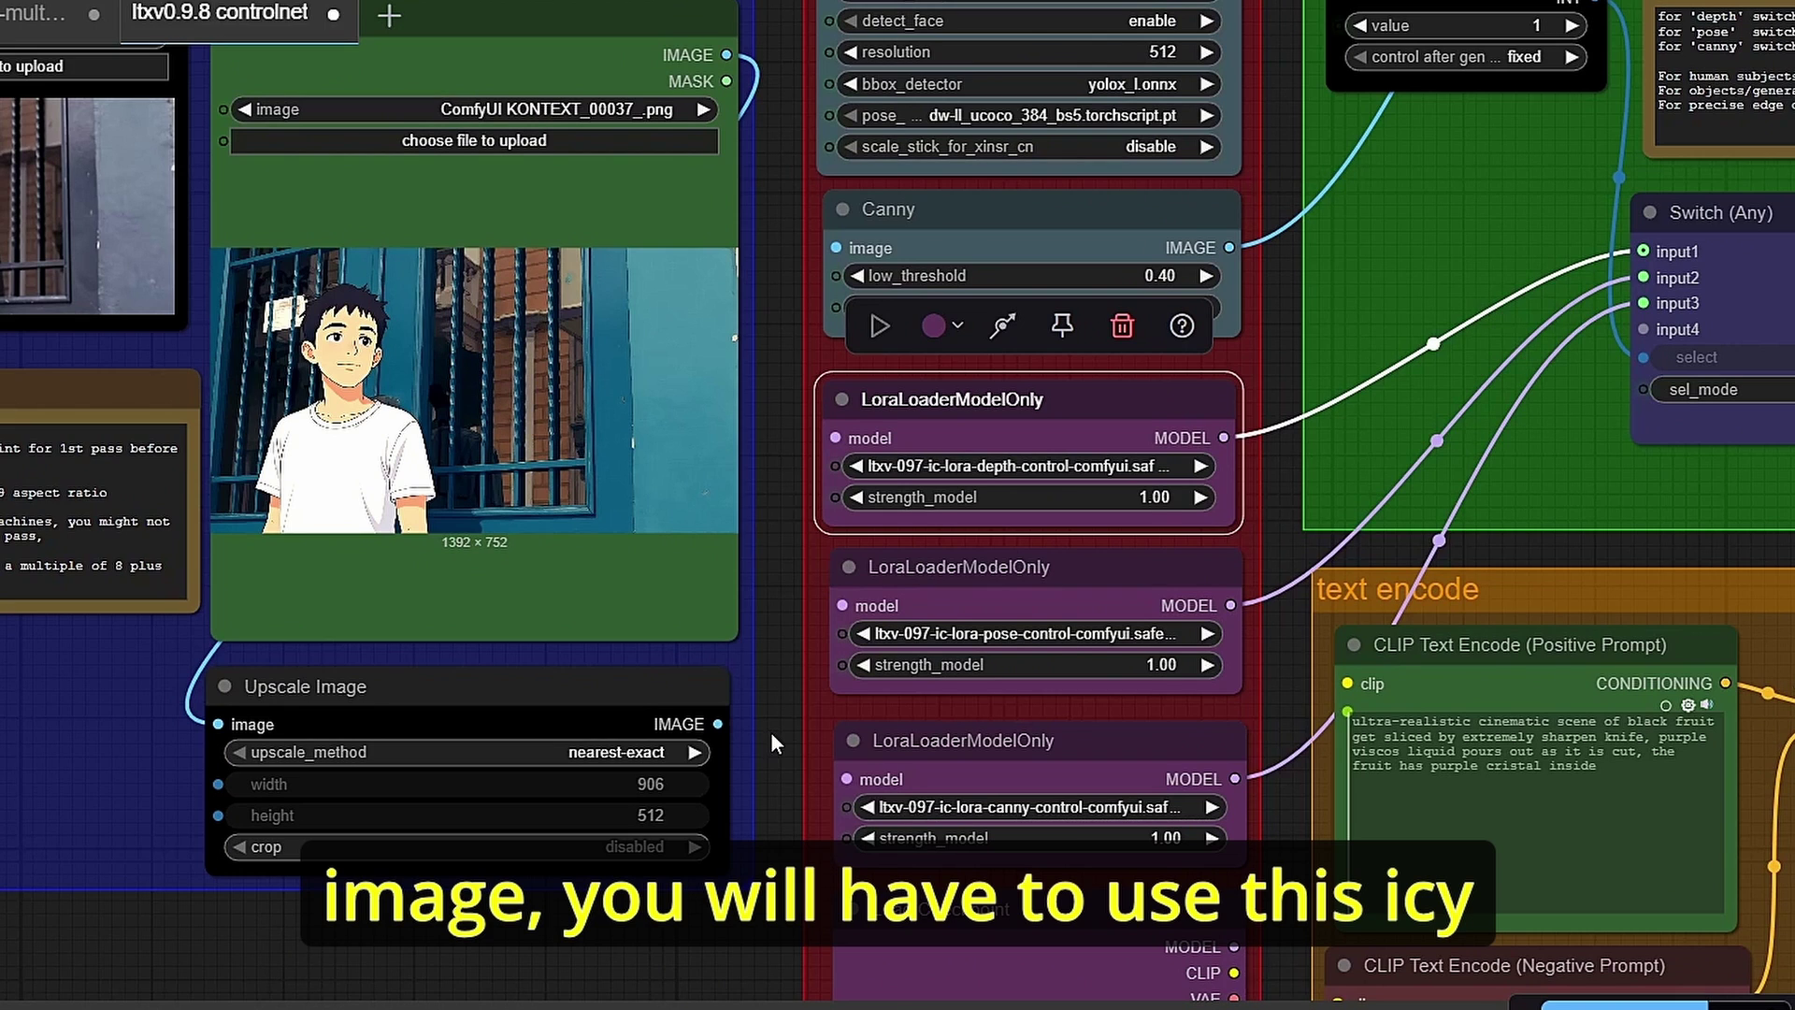
{"action": "left_click_drag", "start_coordinate": [771, 734], "coordinate": [775, 708]}
{"action": "left_click", "coordinate": [1069, 552]}
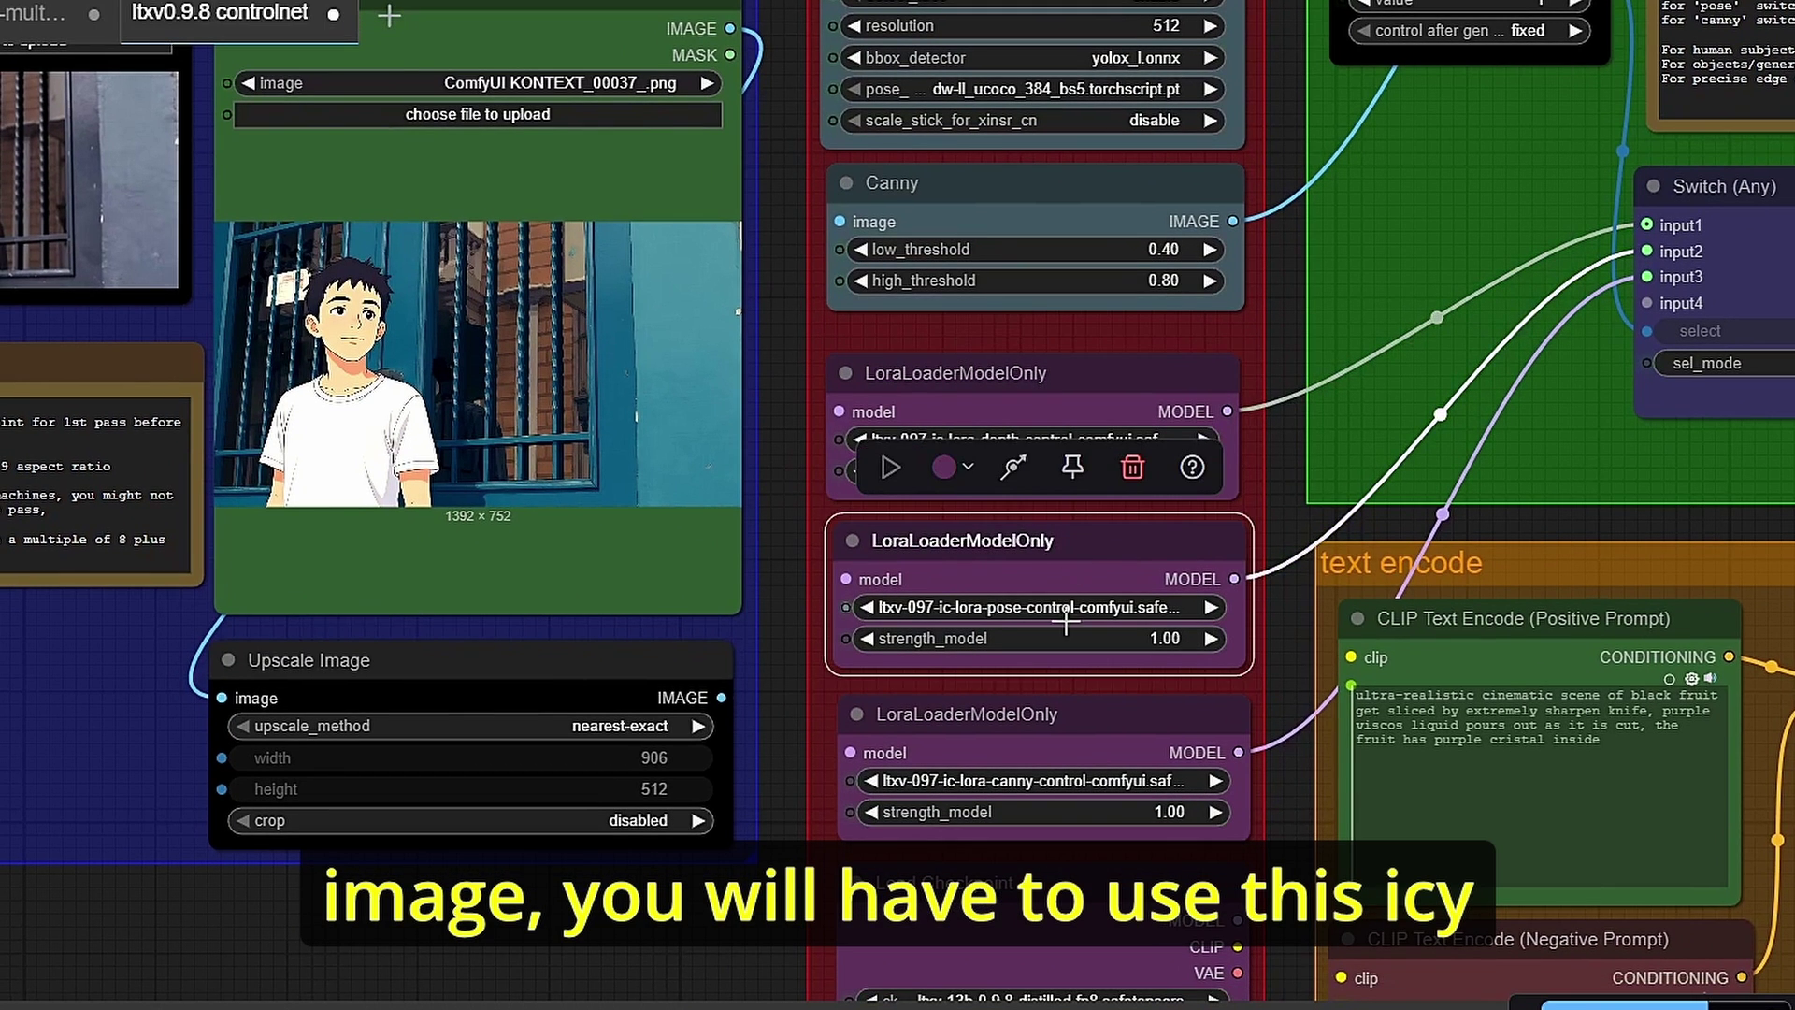
{"action": "left_click_drag", "start_coordinate": [1290, 820], "coordinate": [1267, 667]}
{"action": "scroll", "coordinate": [986, 604], "scroll_direction": "up", "scroll_amount": 3}
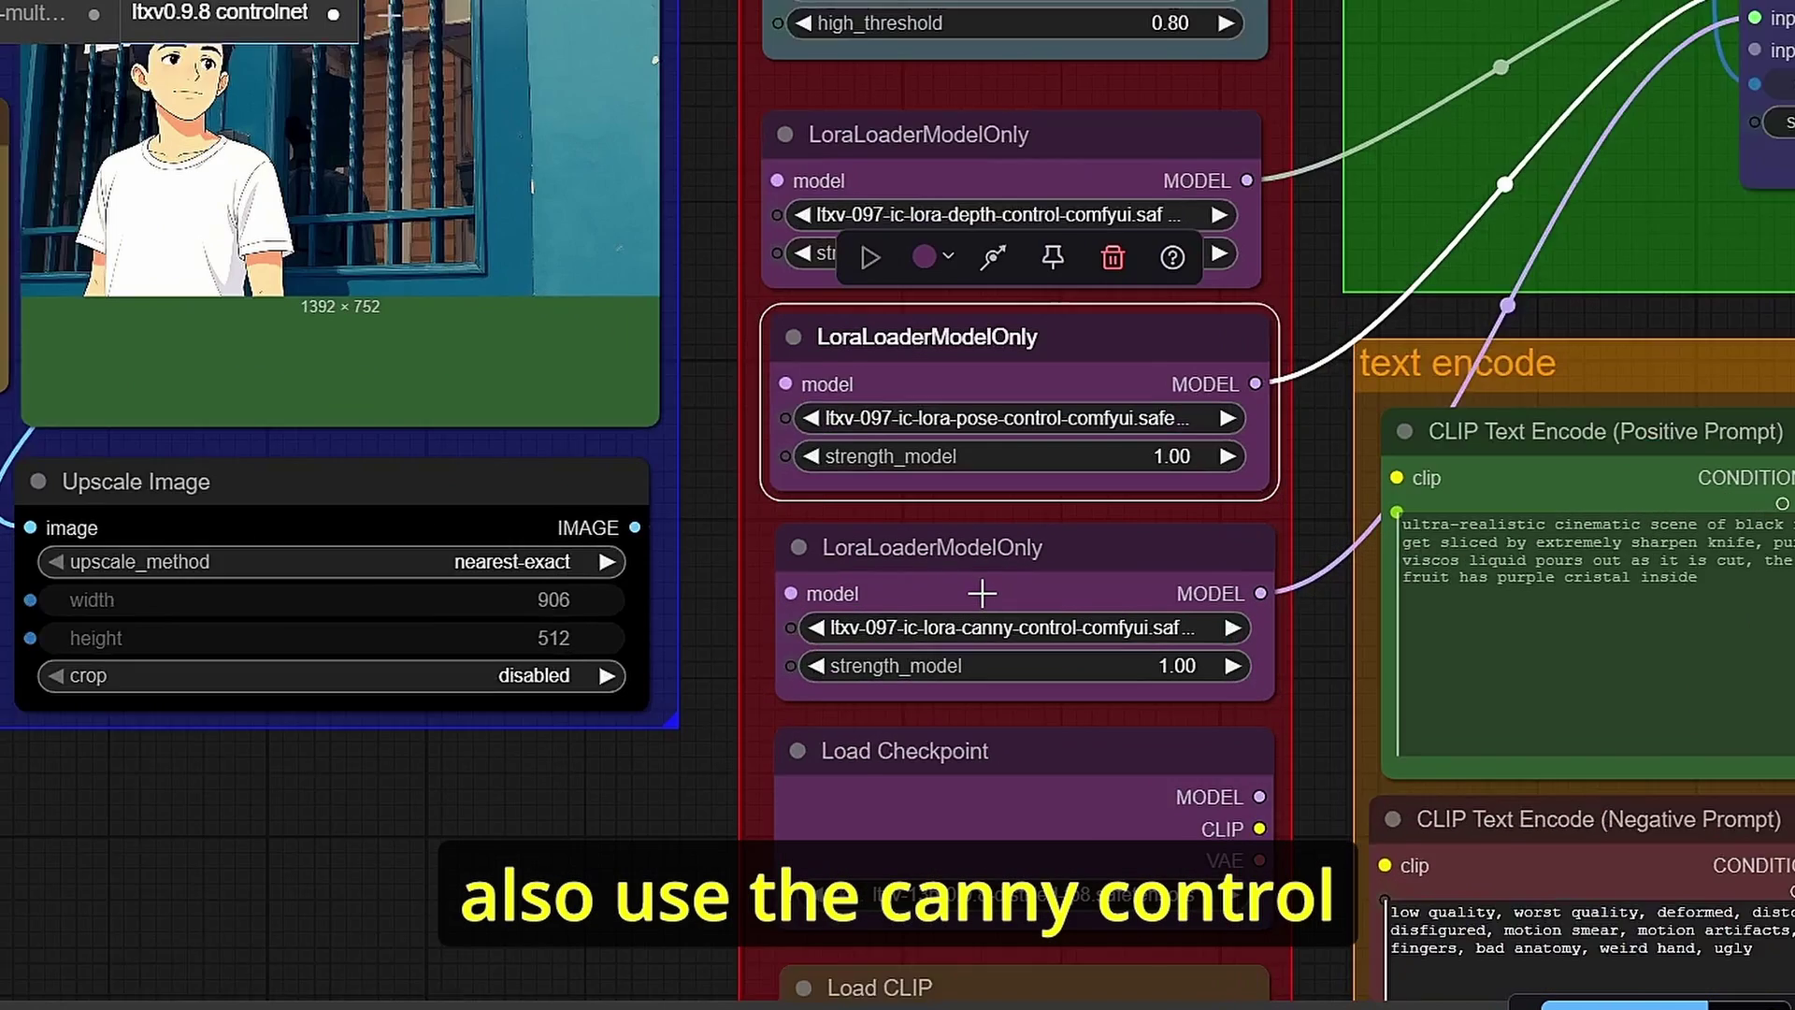
{"action": "left_click", "coordinate": [1001, 591]}
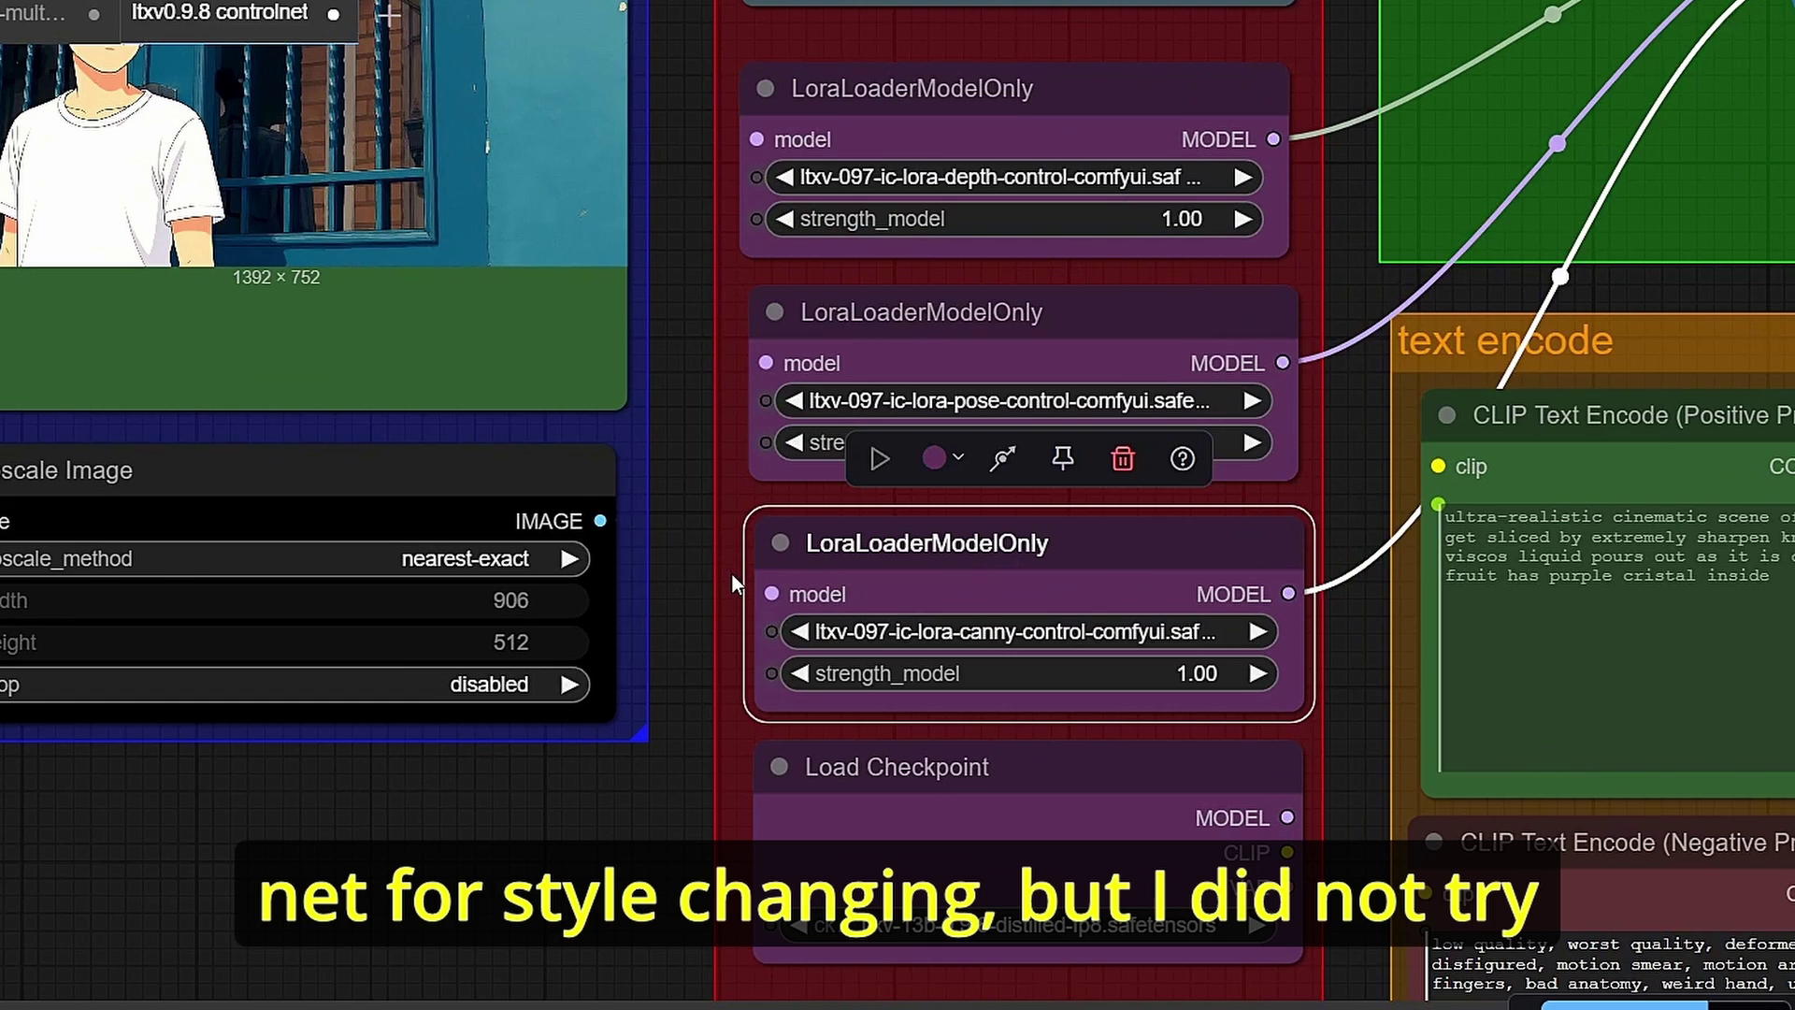
{"action": "scroll", "coordinate": [732, 581], "scroll_direction": "down", "scroll_amount": 3}
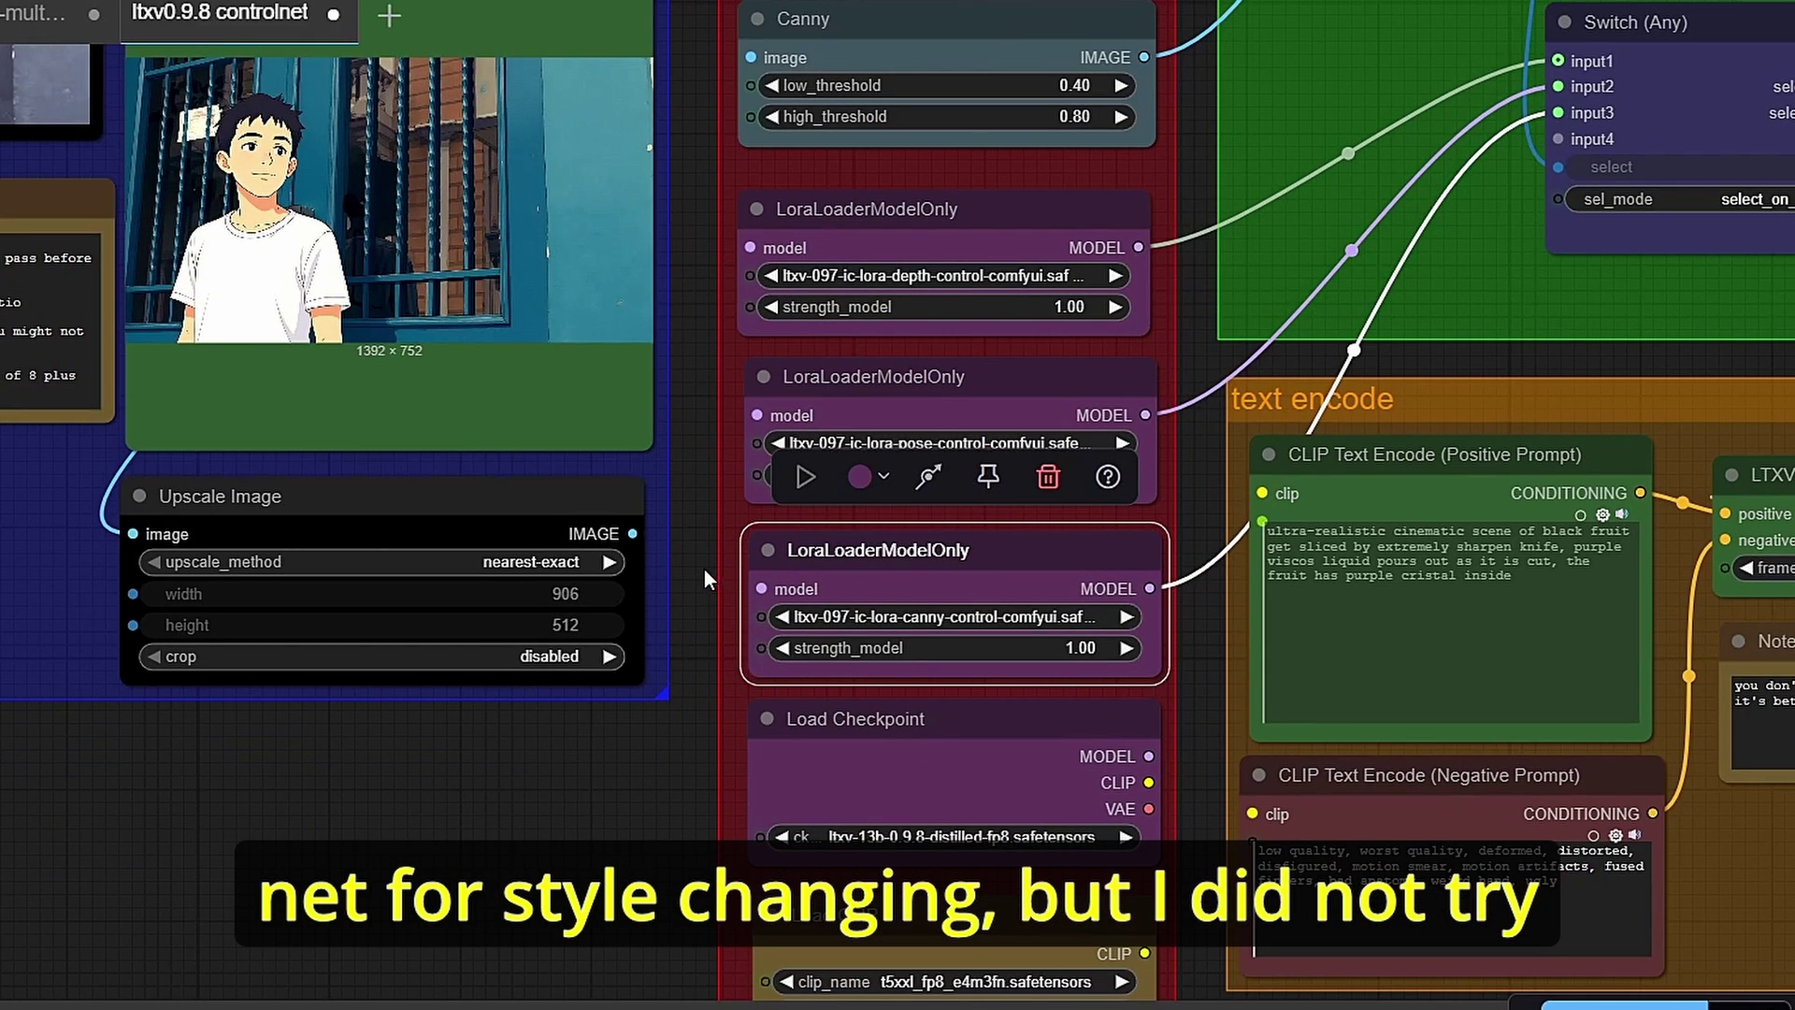
{"action": "scroll", "coordinate": [705, 570], "scroll_direction": "down", "scroll_amount": 5}
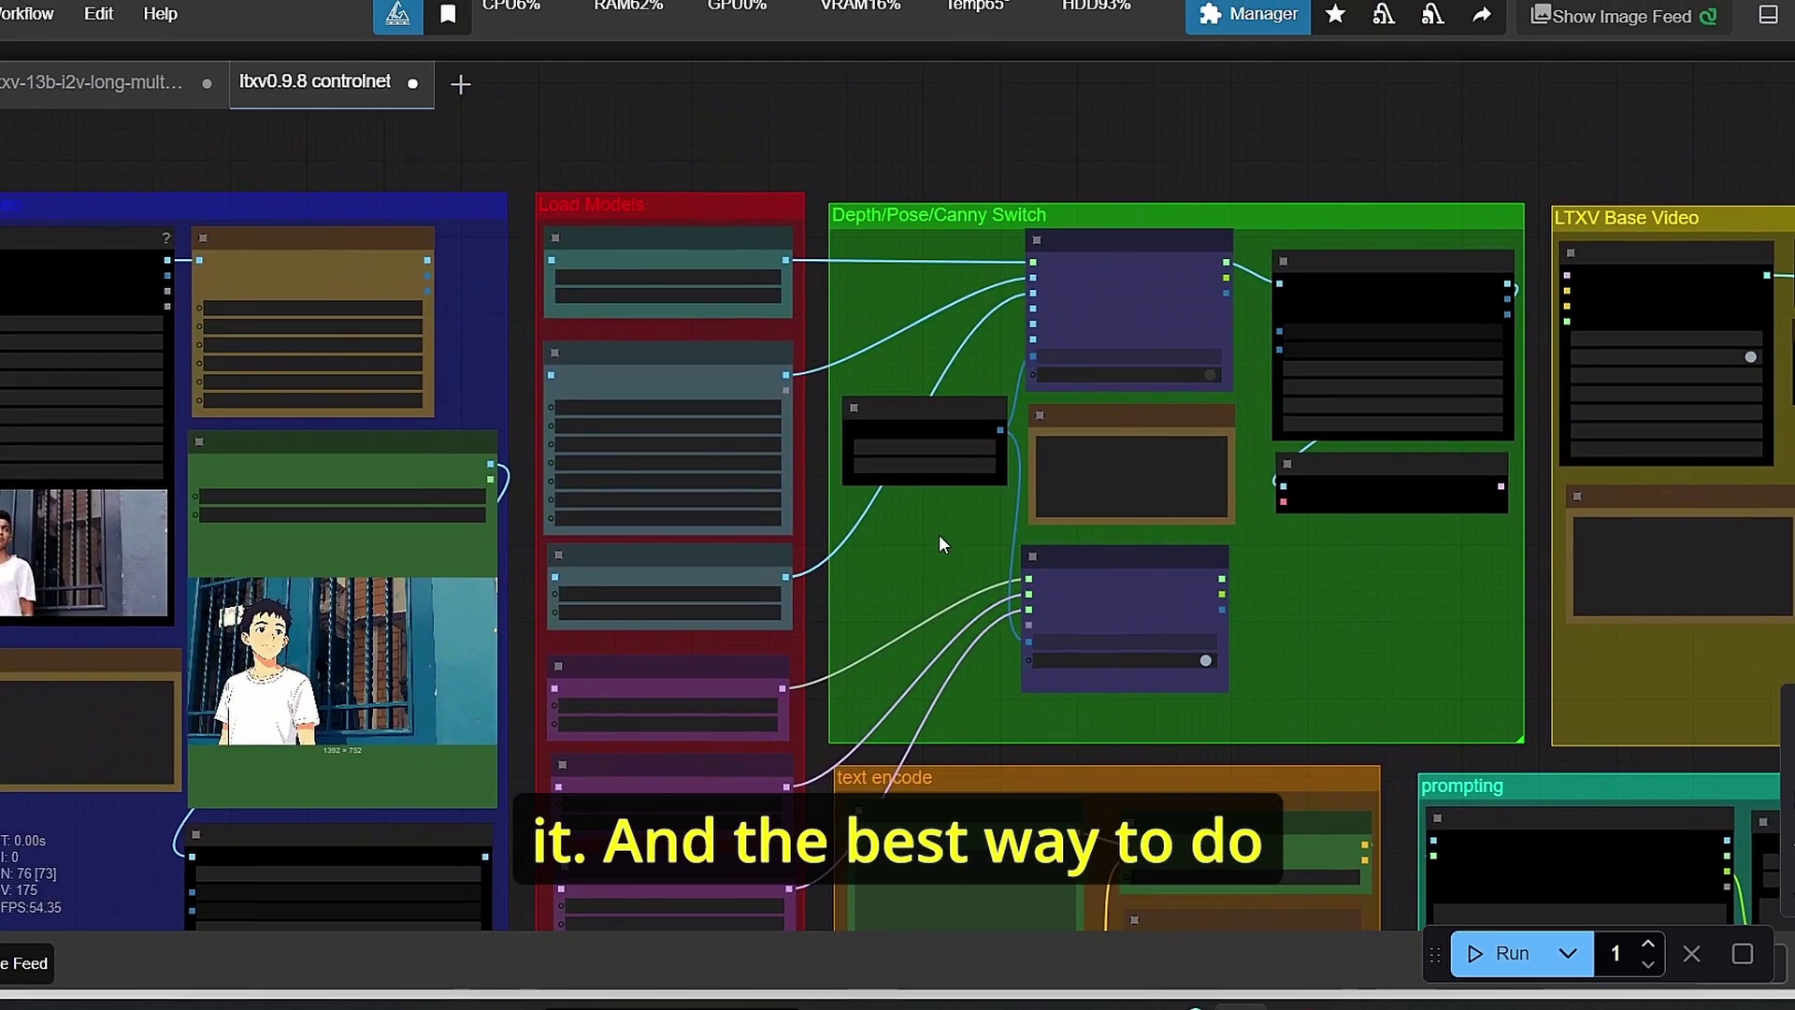
- Trace how the two Switch (Any) nodes connect to the preprocessors and the LoRA loaders
{"action": "scroll", "coordinate": [939, 532], "scroll_direction": "up", "scroll_amount": 2}
{"action": "left_click_drag", "start_coordinate": [1107, 118], "coordinate": [991, 121]}
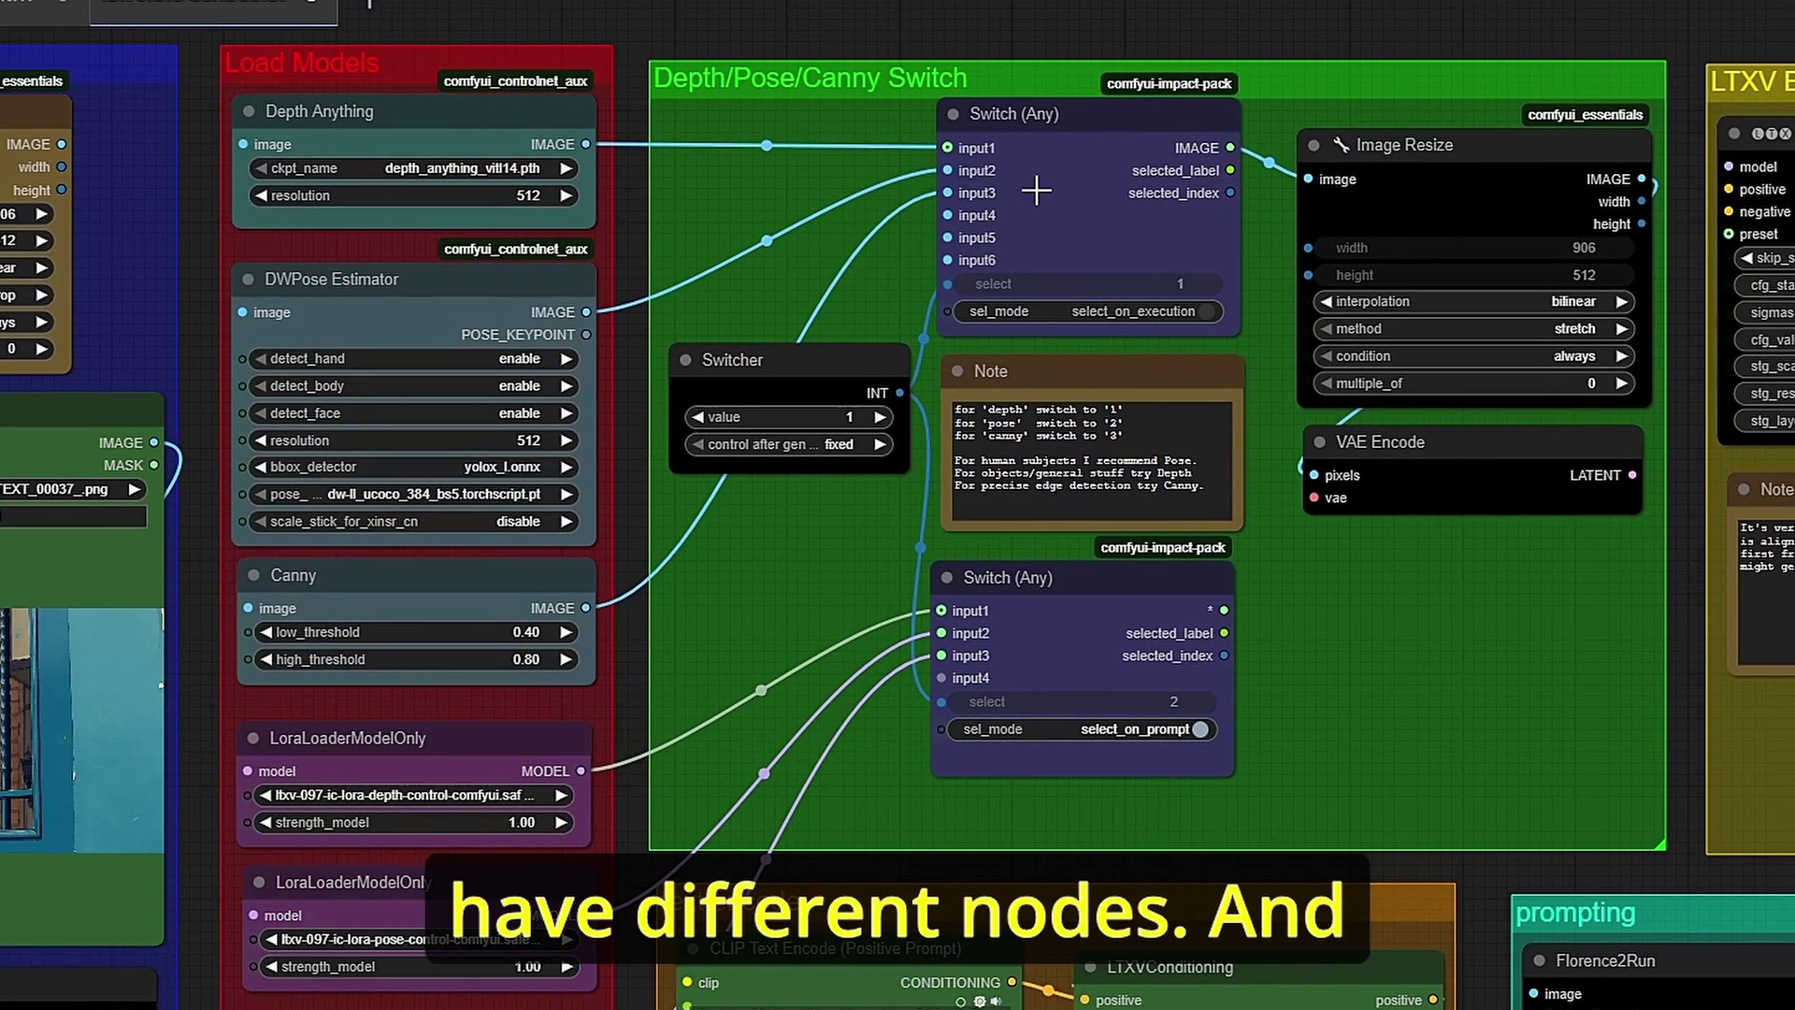
{"action": "left_click", "coordinate": [1053, 260]}
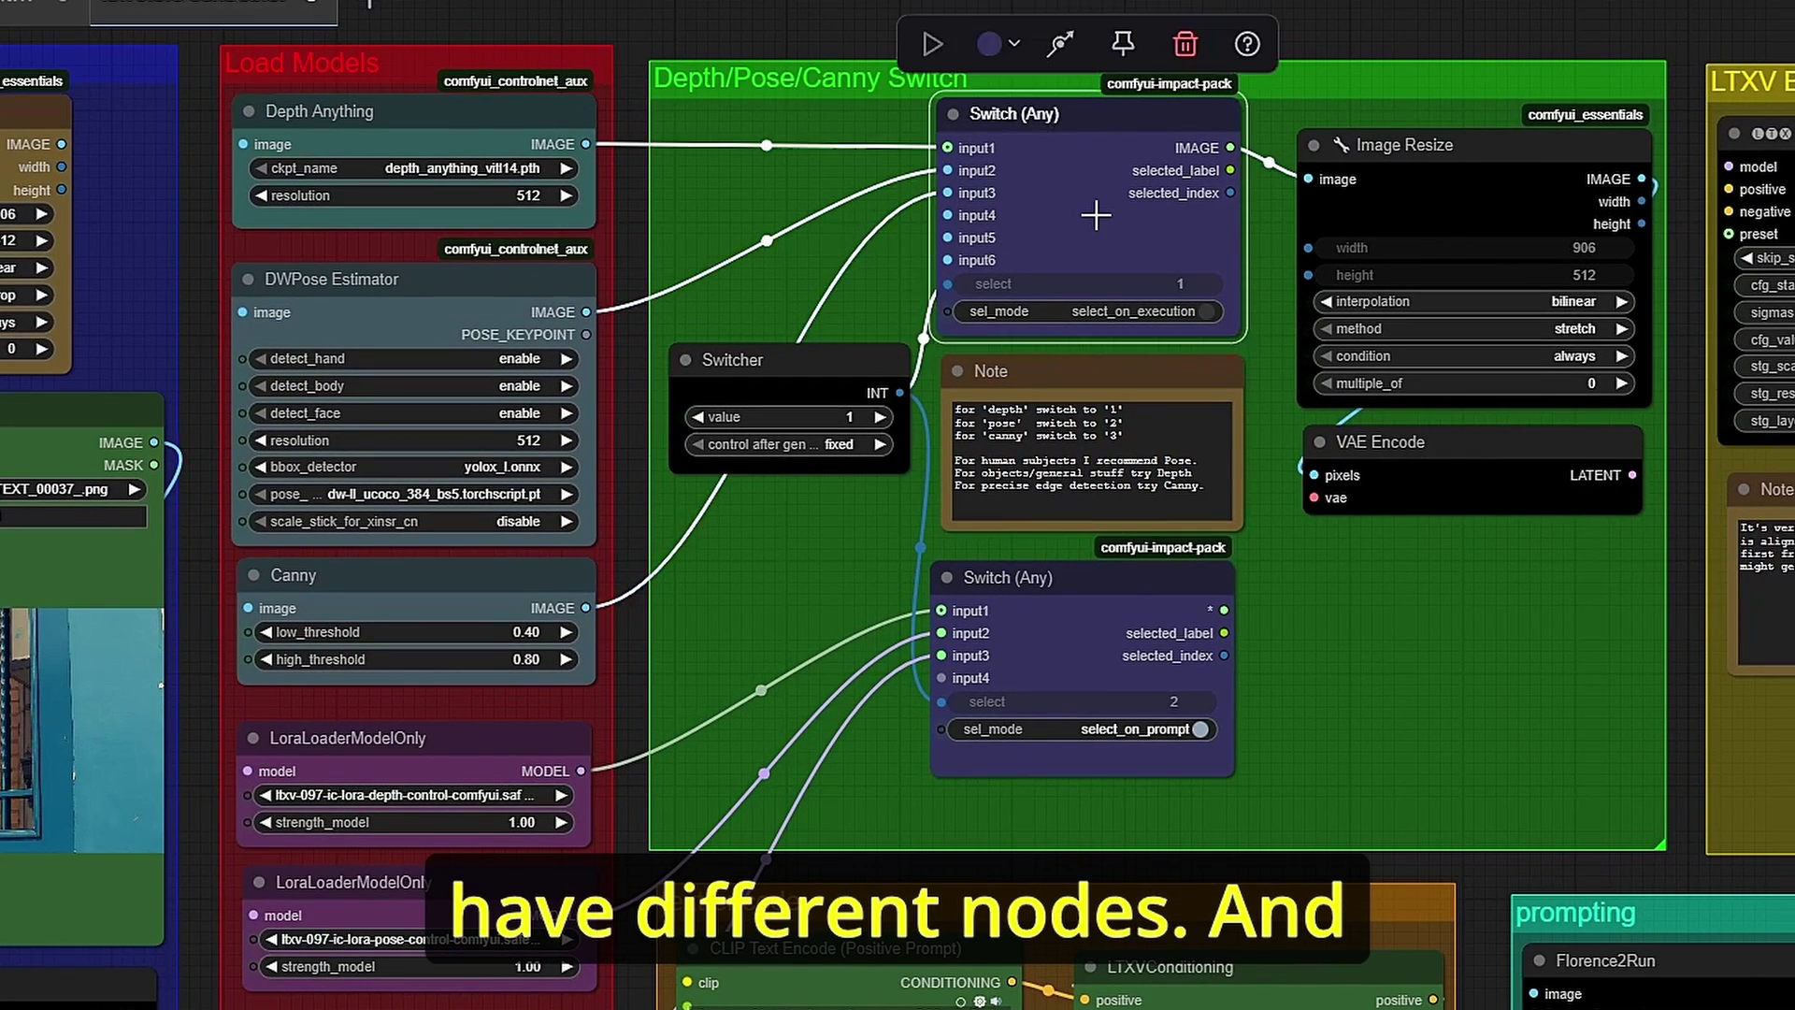
{"action": "scroll", "coordinate": [1160, 583], "scroll_direction": "up", "scroll_amount": 3}
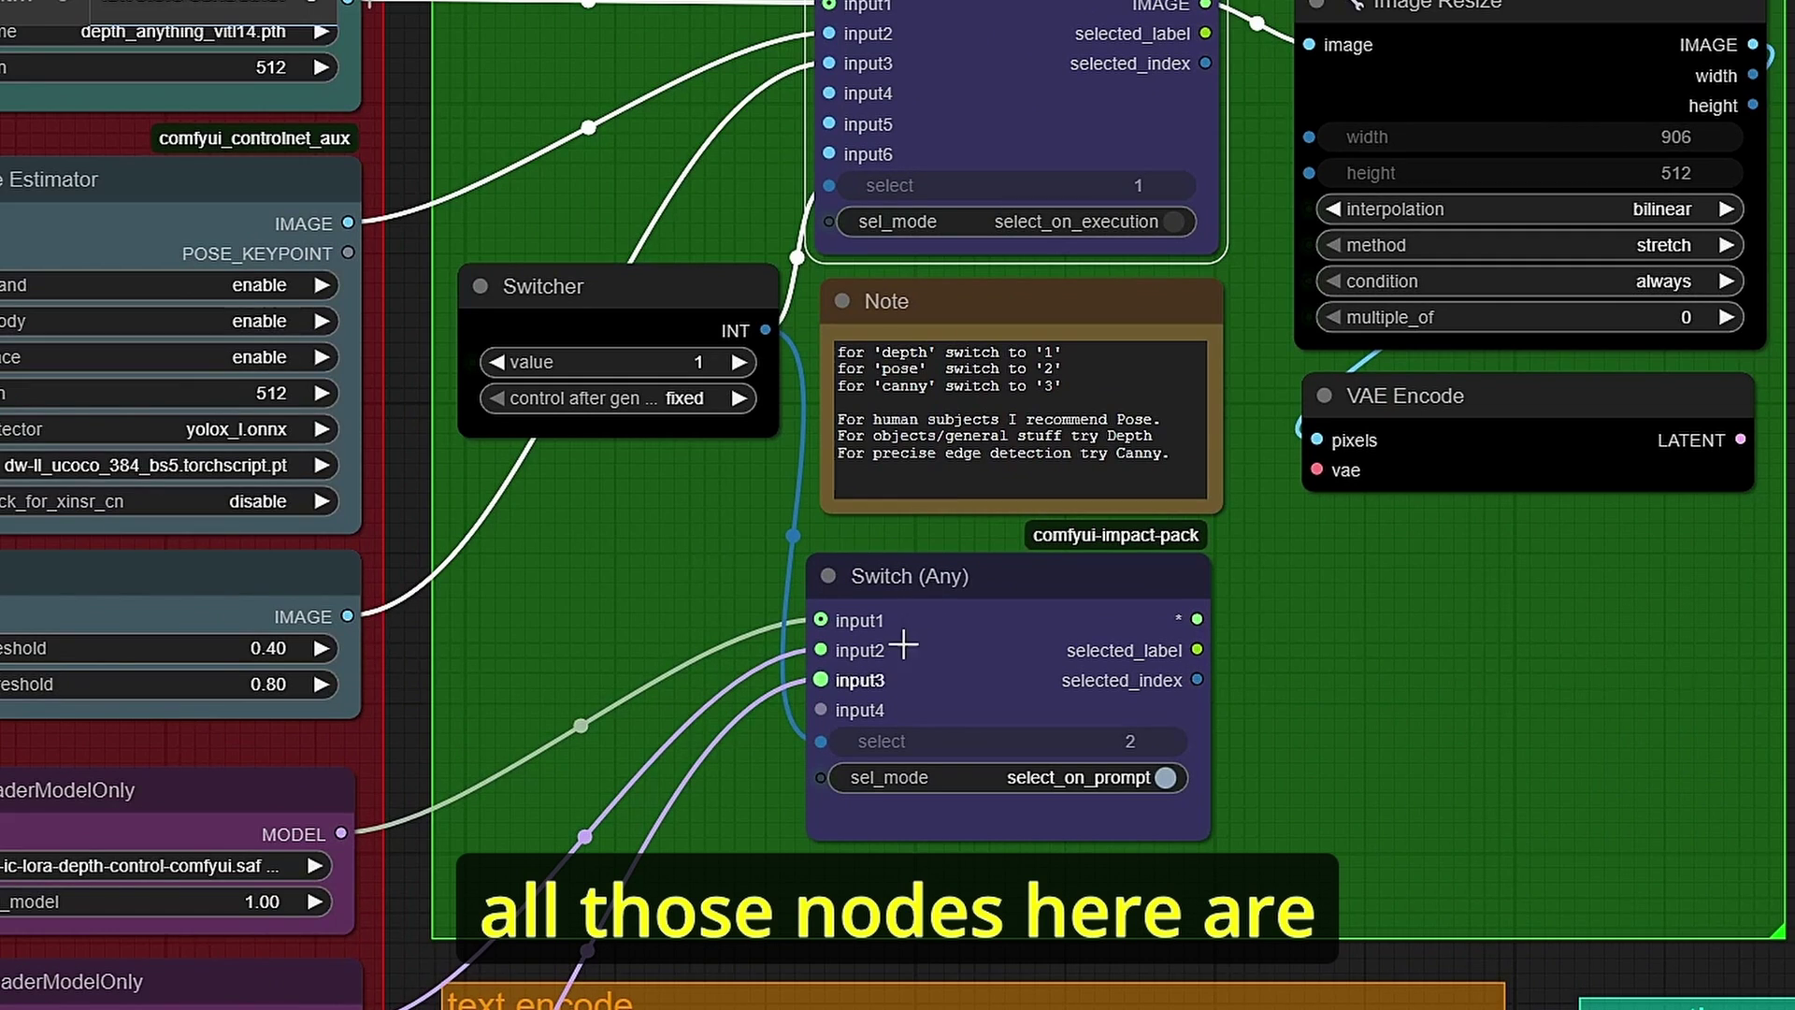
{"action": "scroll", "coordinate": [36, 671], "scroll_direction": "down", "scroll_amount": 2}
{"action": "scroll", "coordinate": [175, 784], "scroll_direction": "down", "scroll_amount": 2}
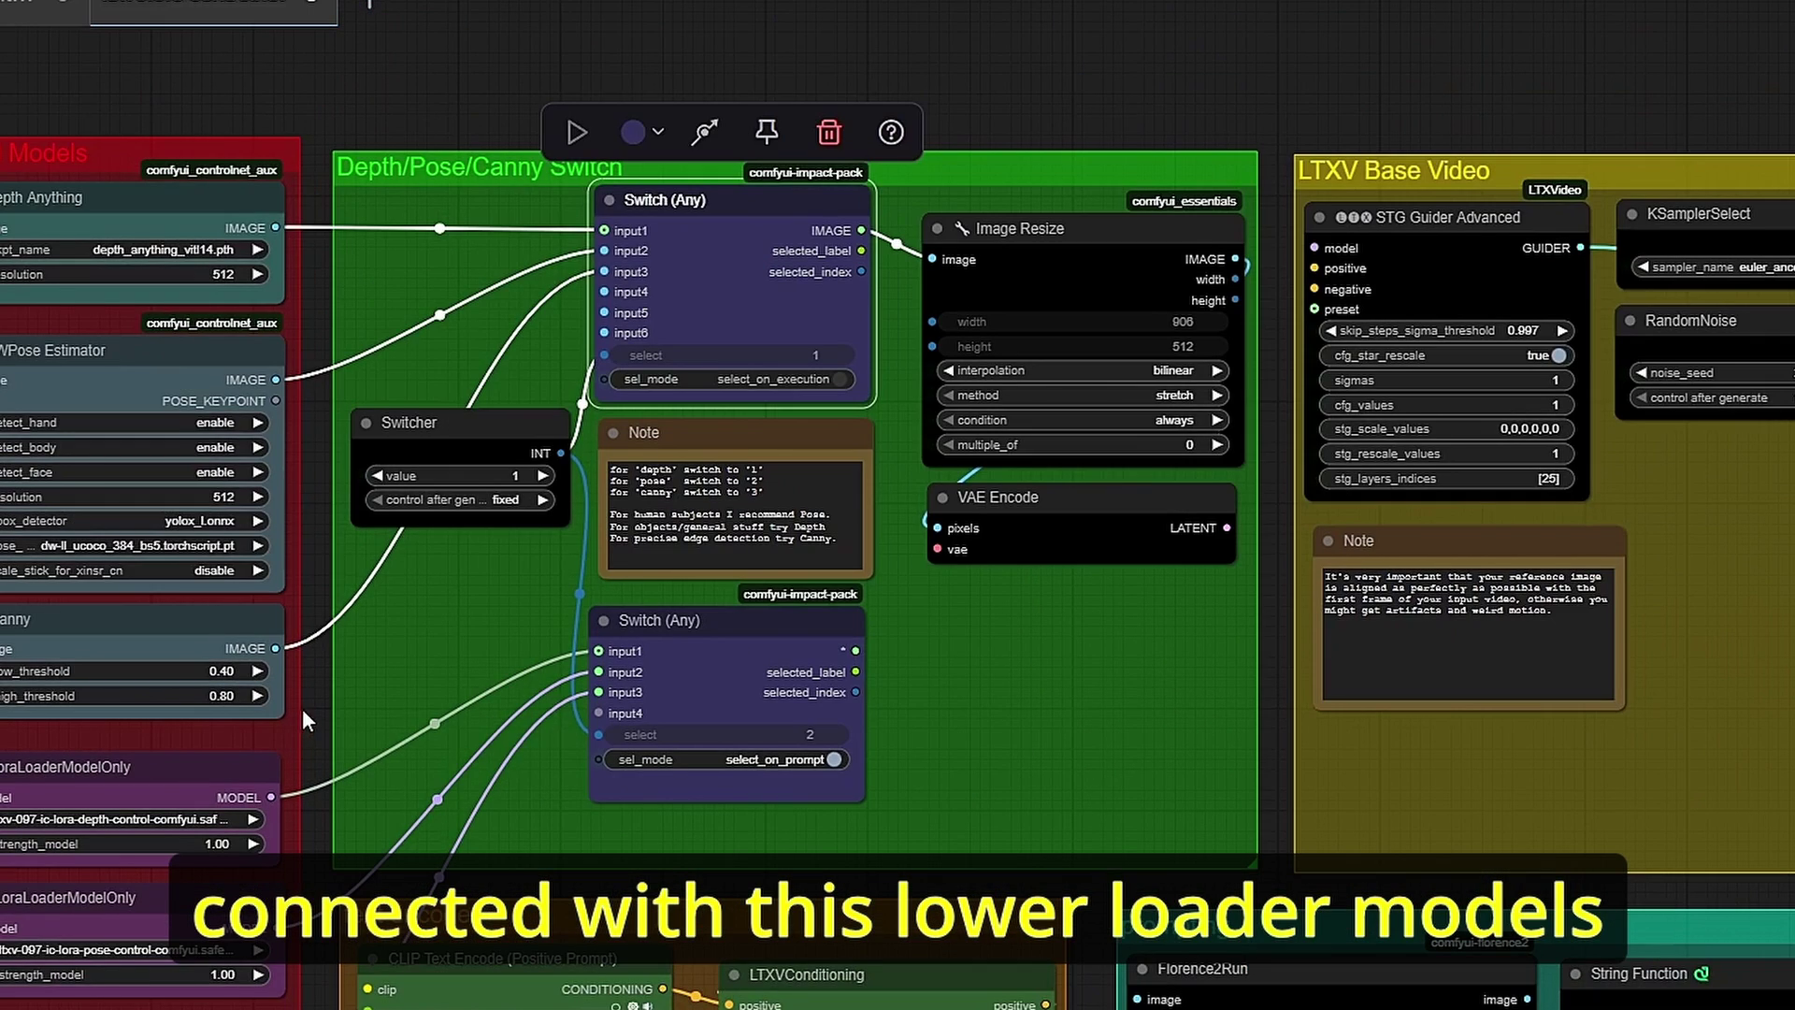
{"action": "left_click_drag", "start_coordinate": [376, 87], "coordinate": [588, 132]}
{"action": "scroll", "coordinate": [328, 341], "scroll_direction": "up", "scroll_amount": 3}
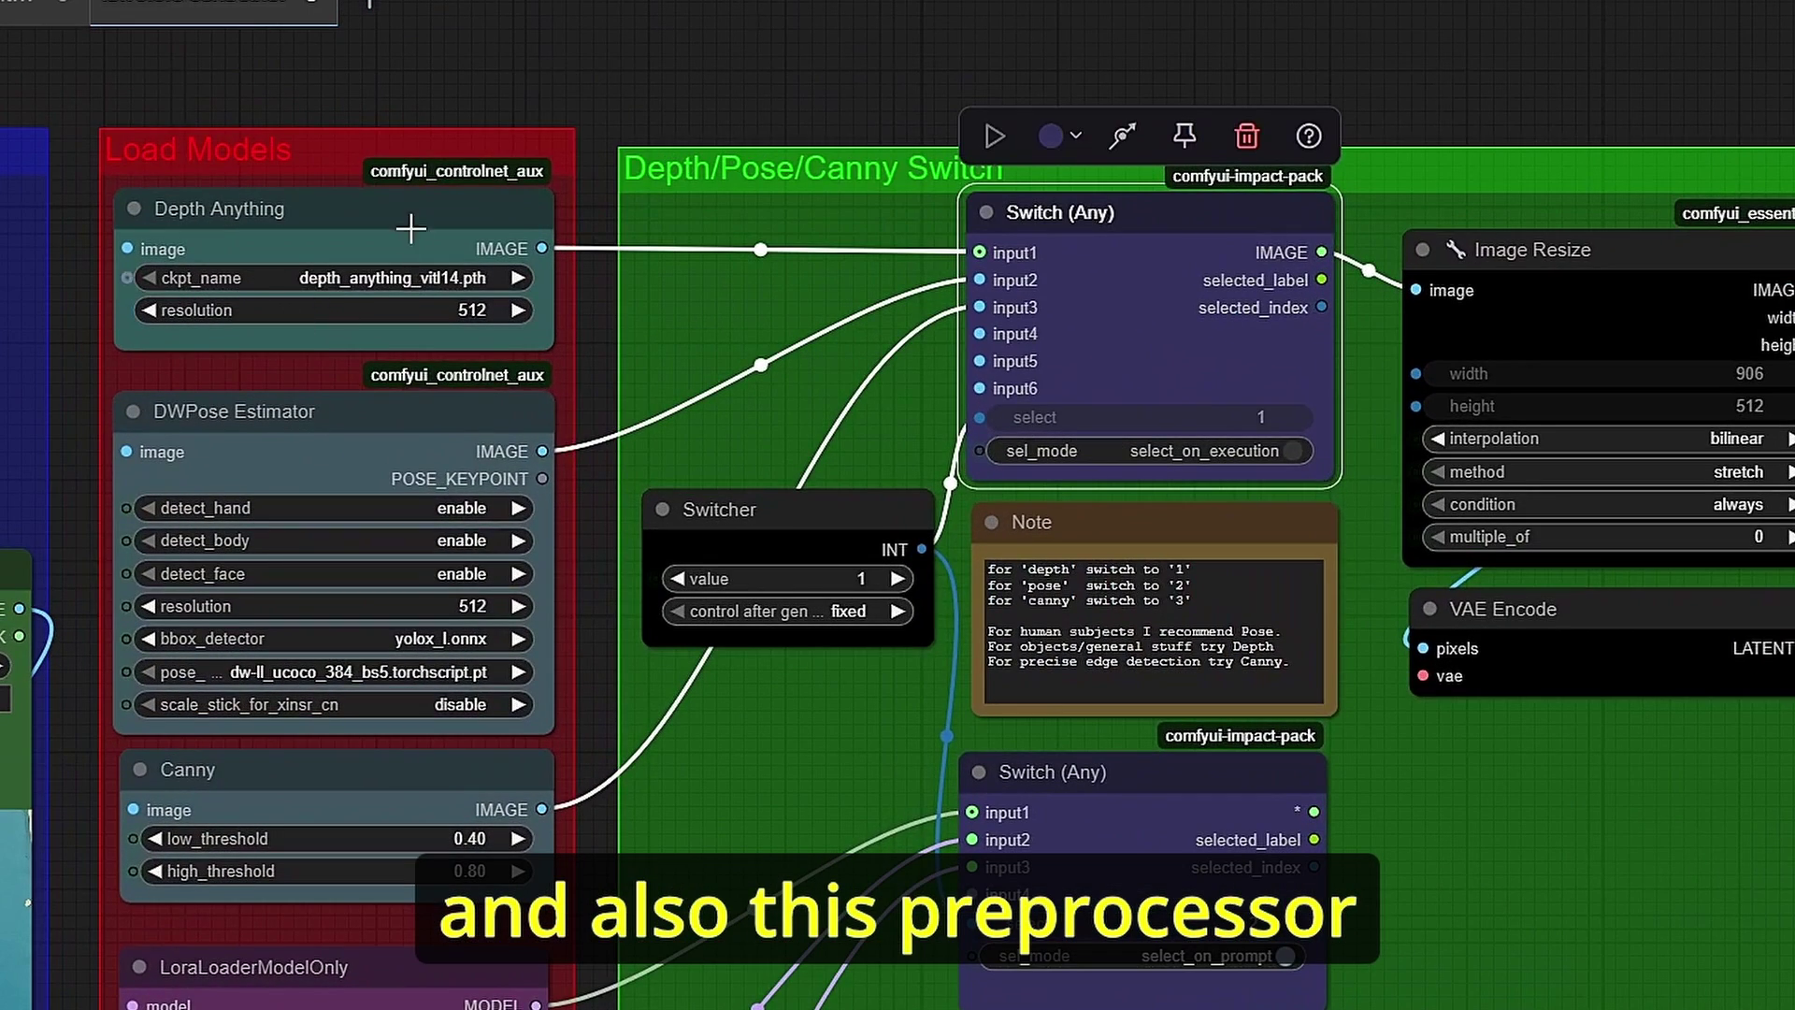
- Inspect the Depth Anything preprocessor's input and output, and try pulling a link from the Image Resize node's image output
{"action": "left_click_drag", "start_coordinate": [82, 202], "coordinate": [561, 194]}
{"action": "left_click", "coordinate": [769, 221]}
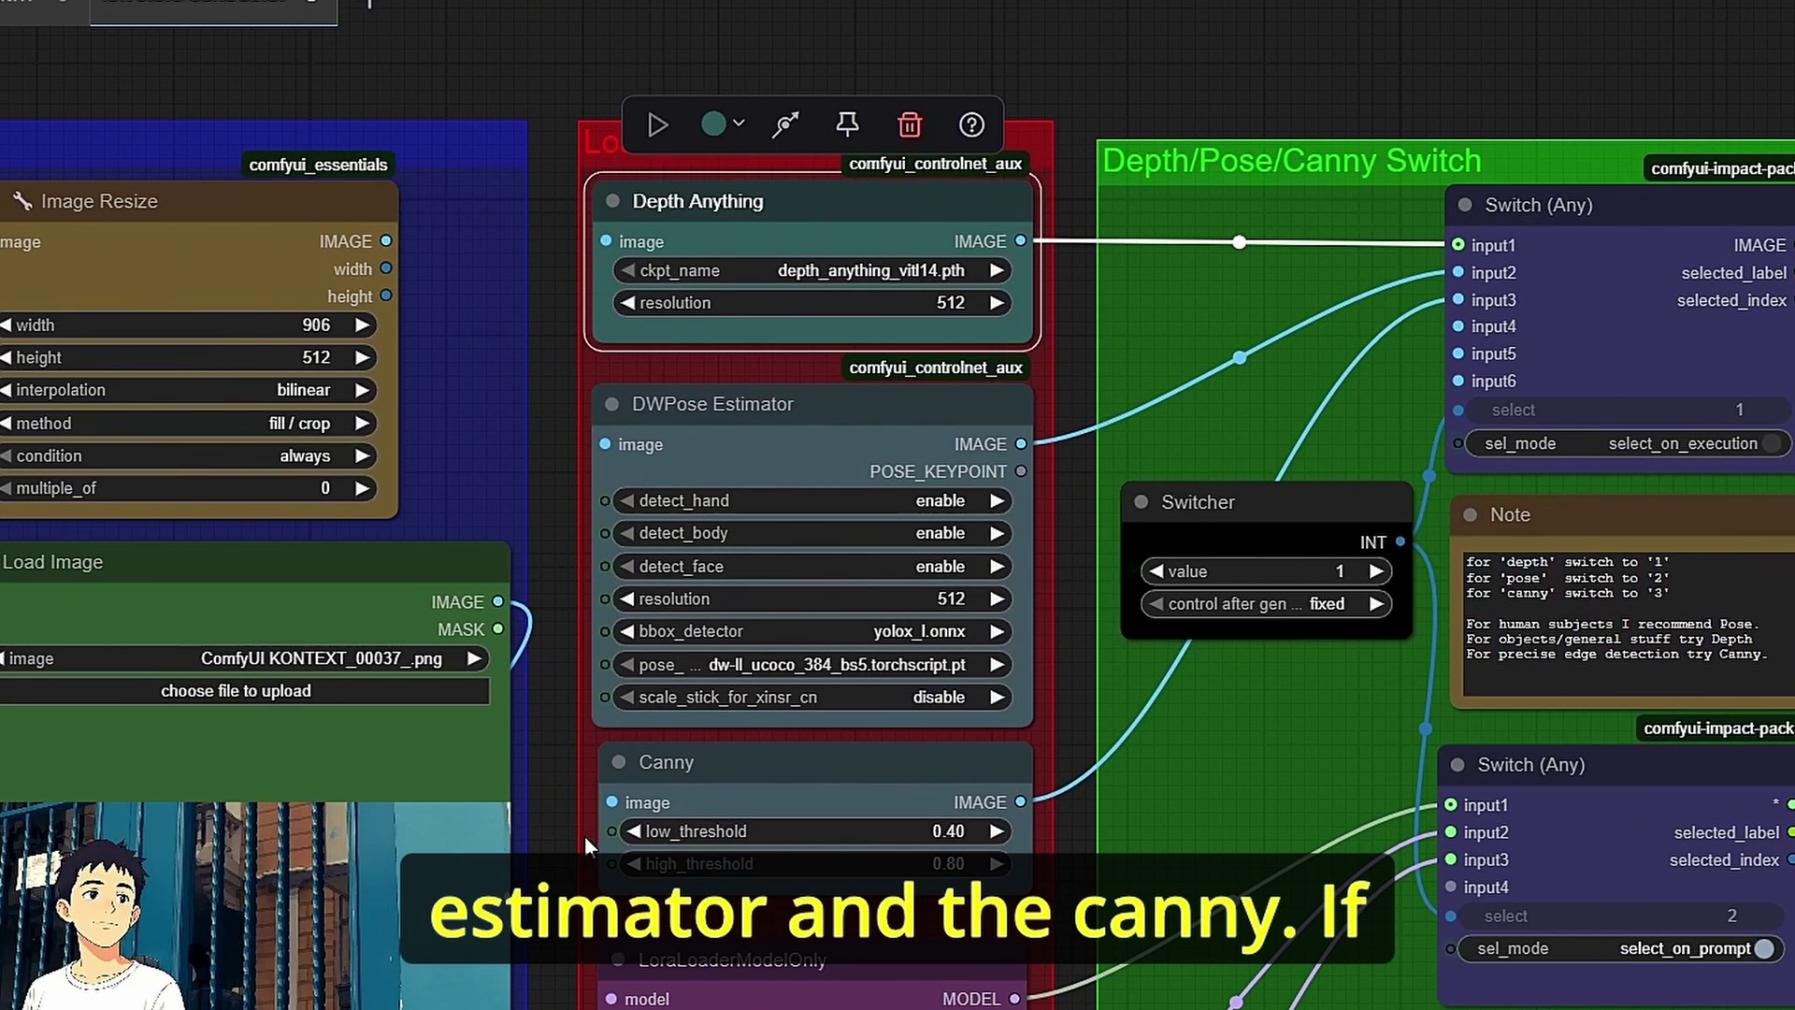
{"action": "left_click_drag", "start_coordinate": [587, 451], "coordinate": [775, 445]}
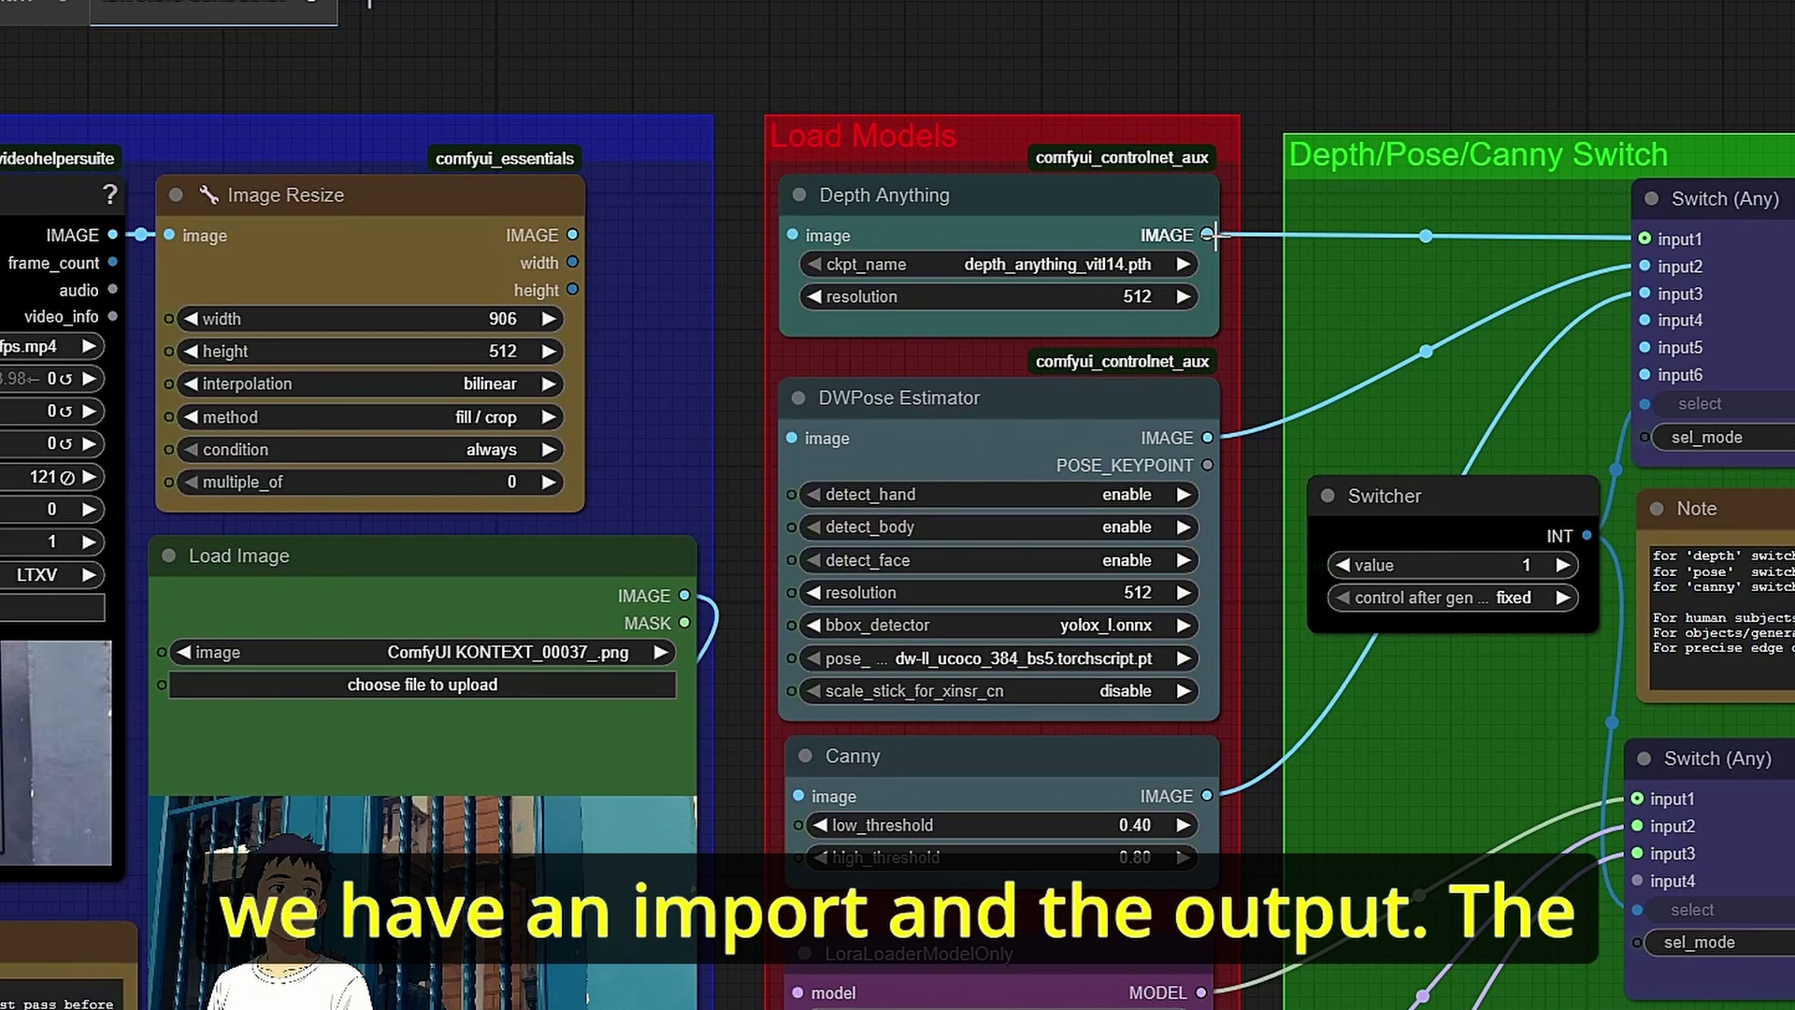
{"action": "left_click", "coordinate": [414, 225]}
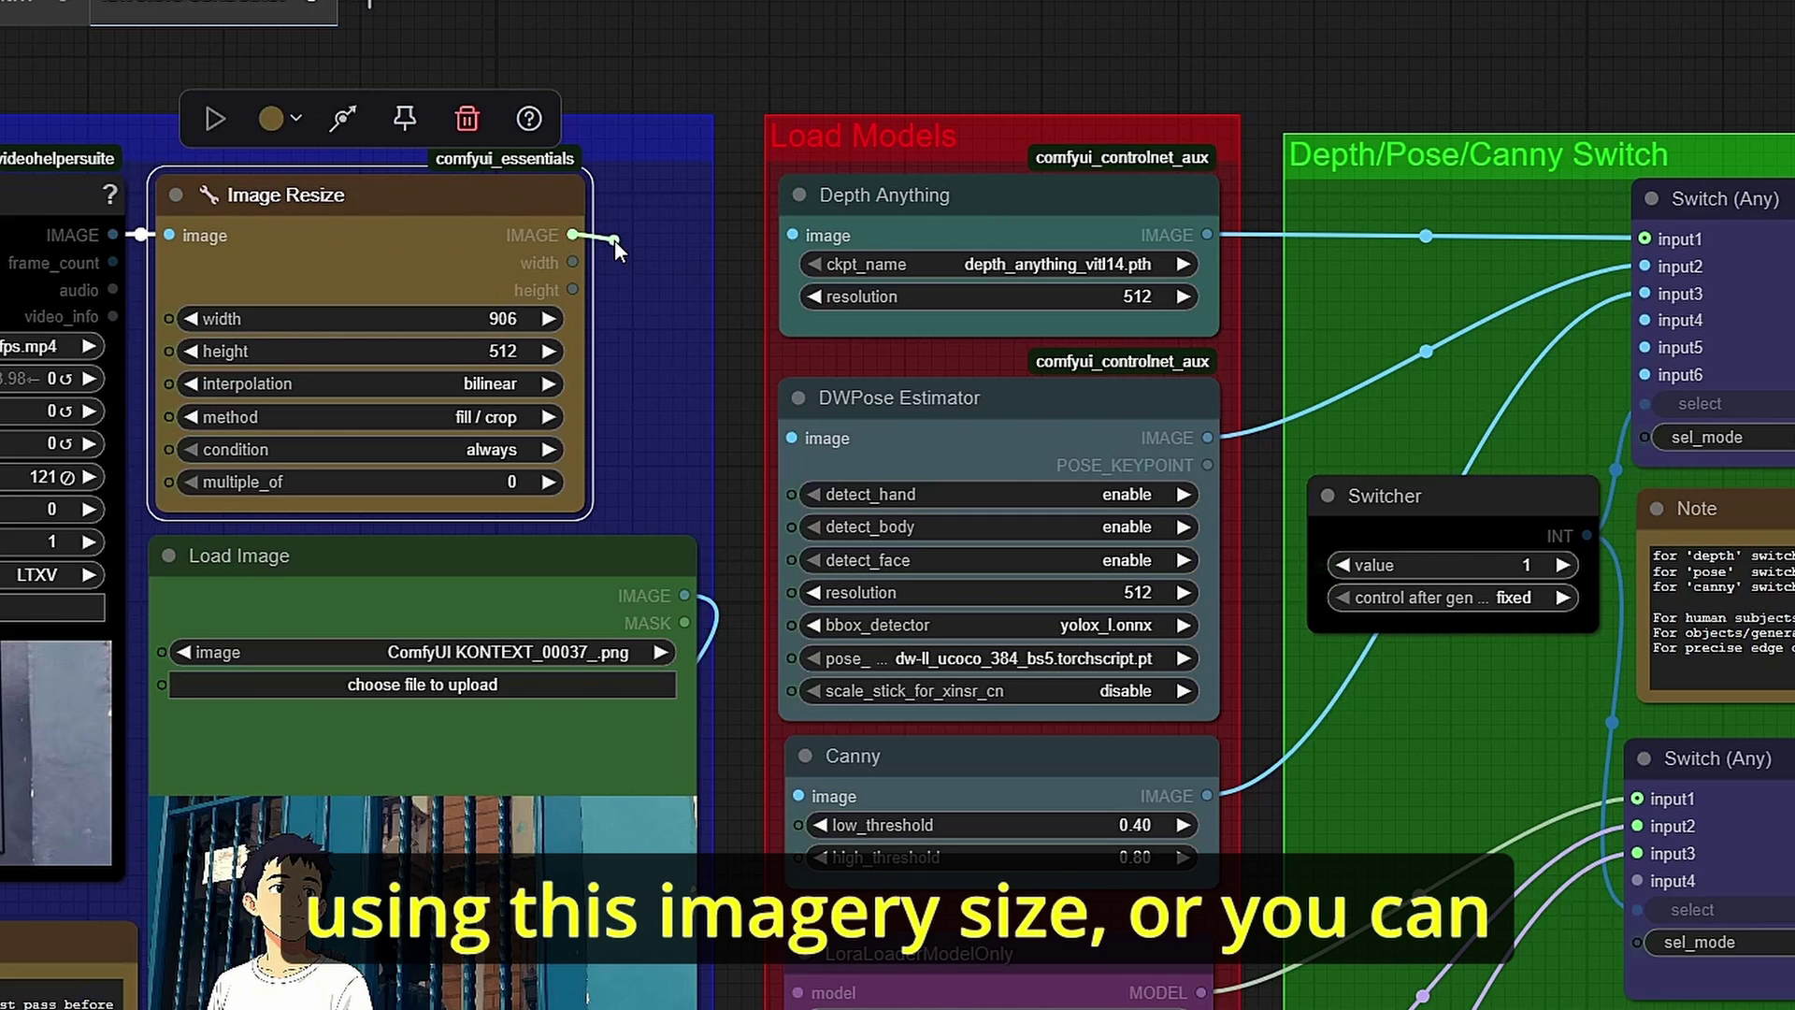
{"action": "left_click_drag", "start_coordinate": [573, 234], "coordinate": [514, 262]}
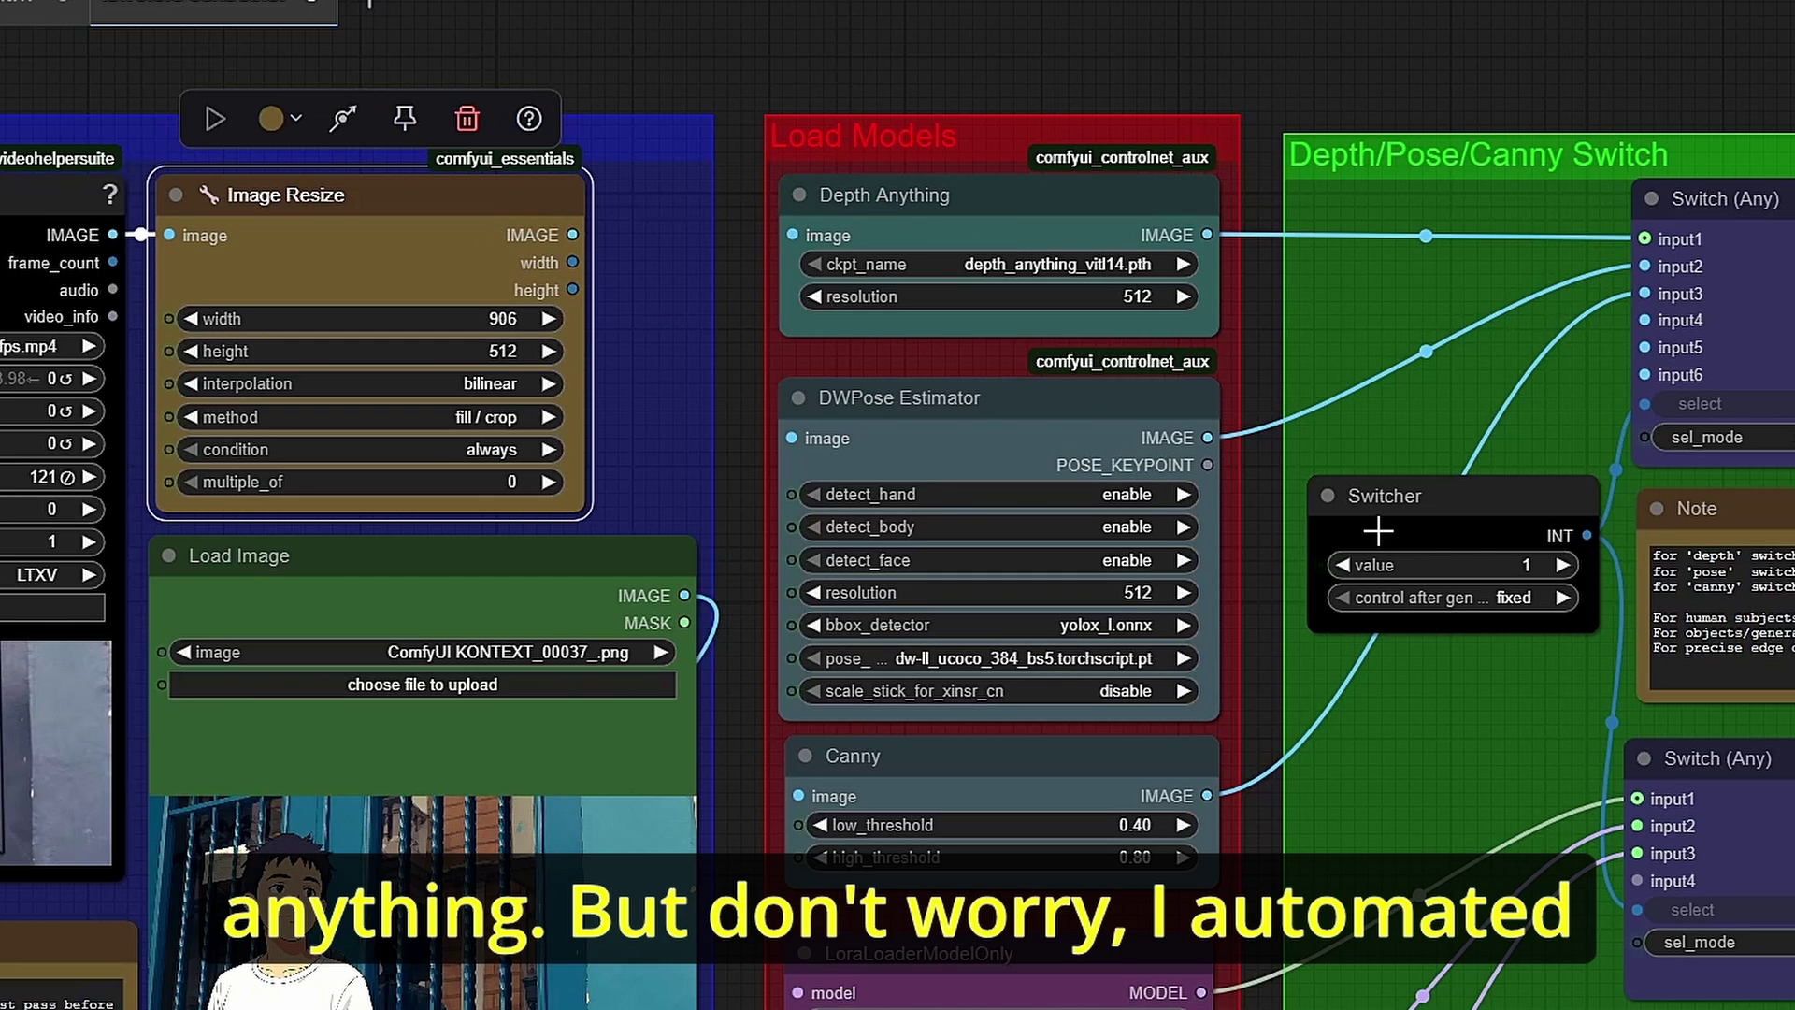
{"action": "left_click_drag", "start_coordinate": [1252, 464], "coordinate": [719, 437]}
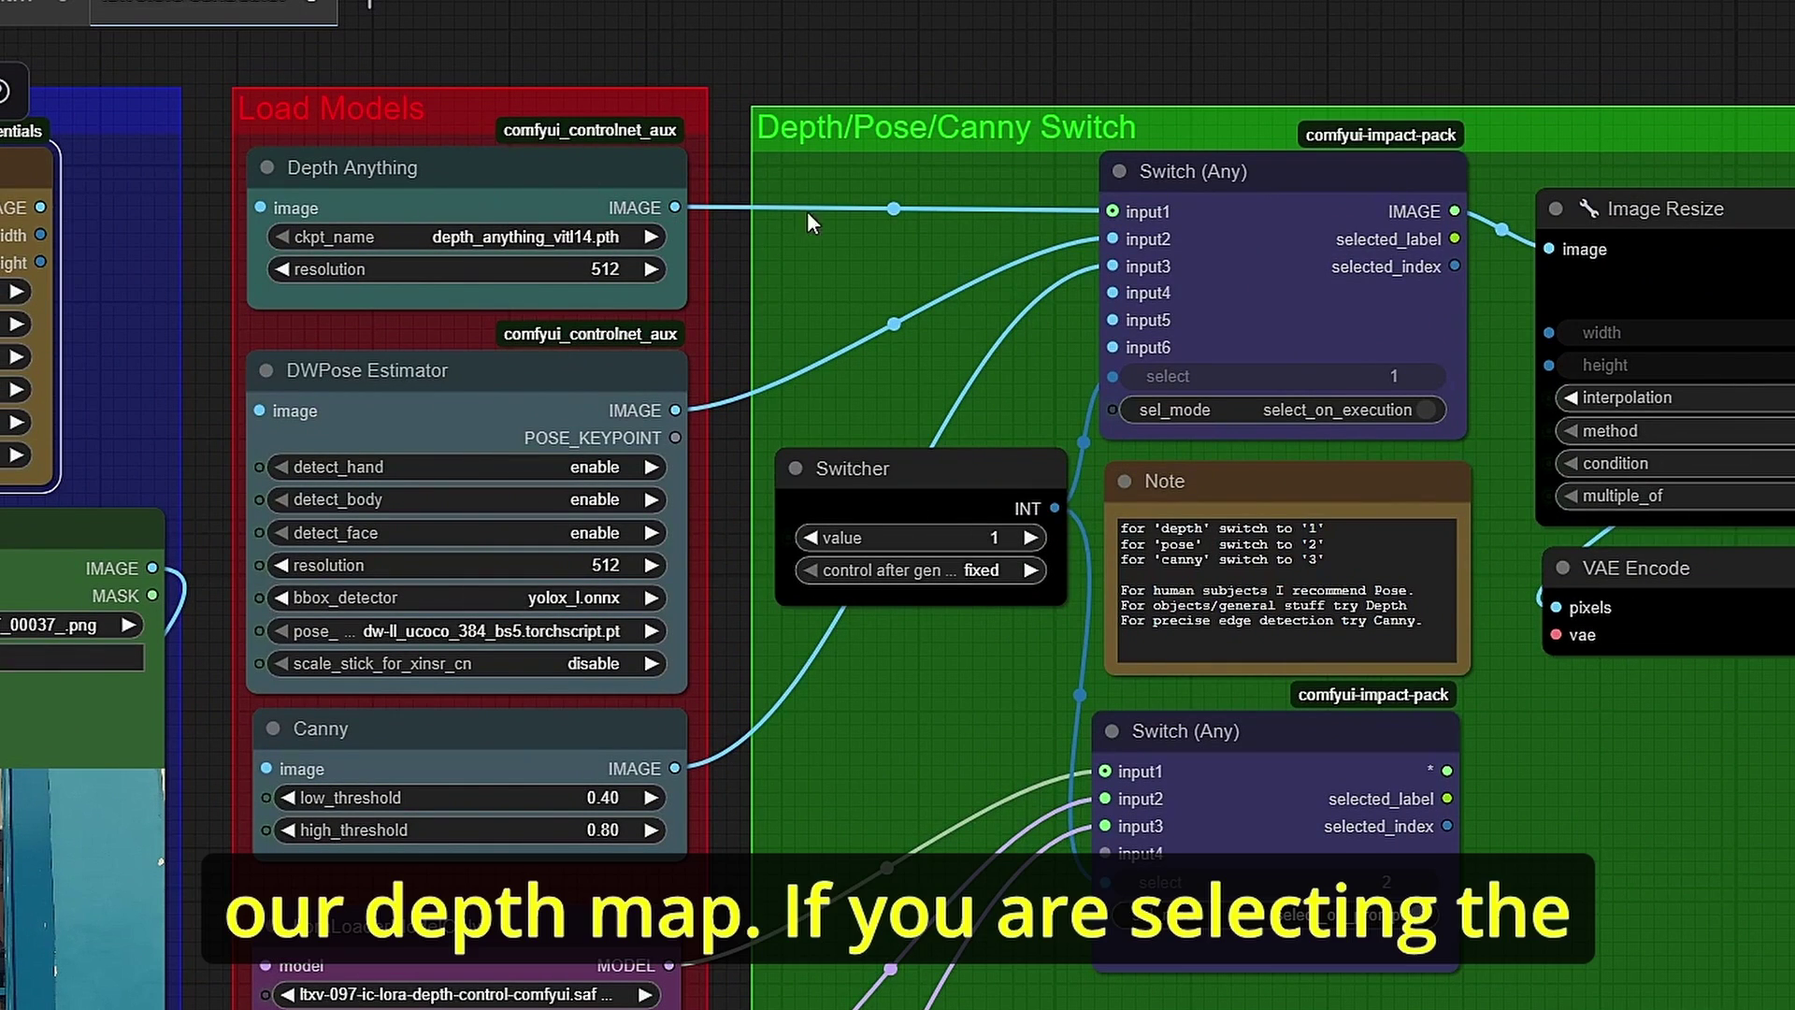
- Check the note on depth, pose and canny values, try 3 and 4 in the Switcher, and return its value to 1
{"action": "left_click_drag", "start_coordinate": [1029, 373], "coordinate": [735, 268]}
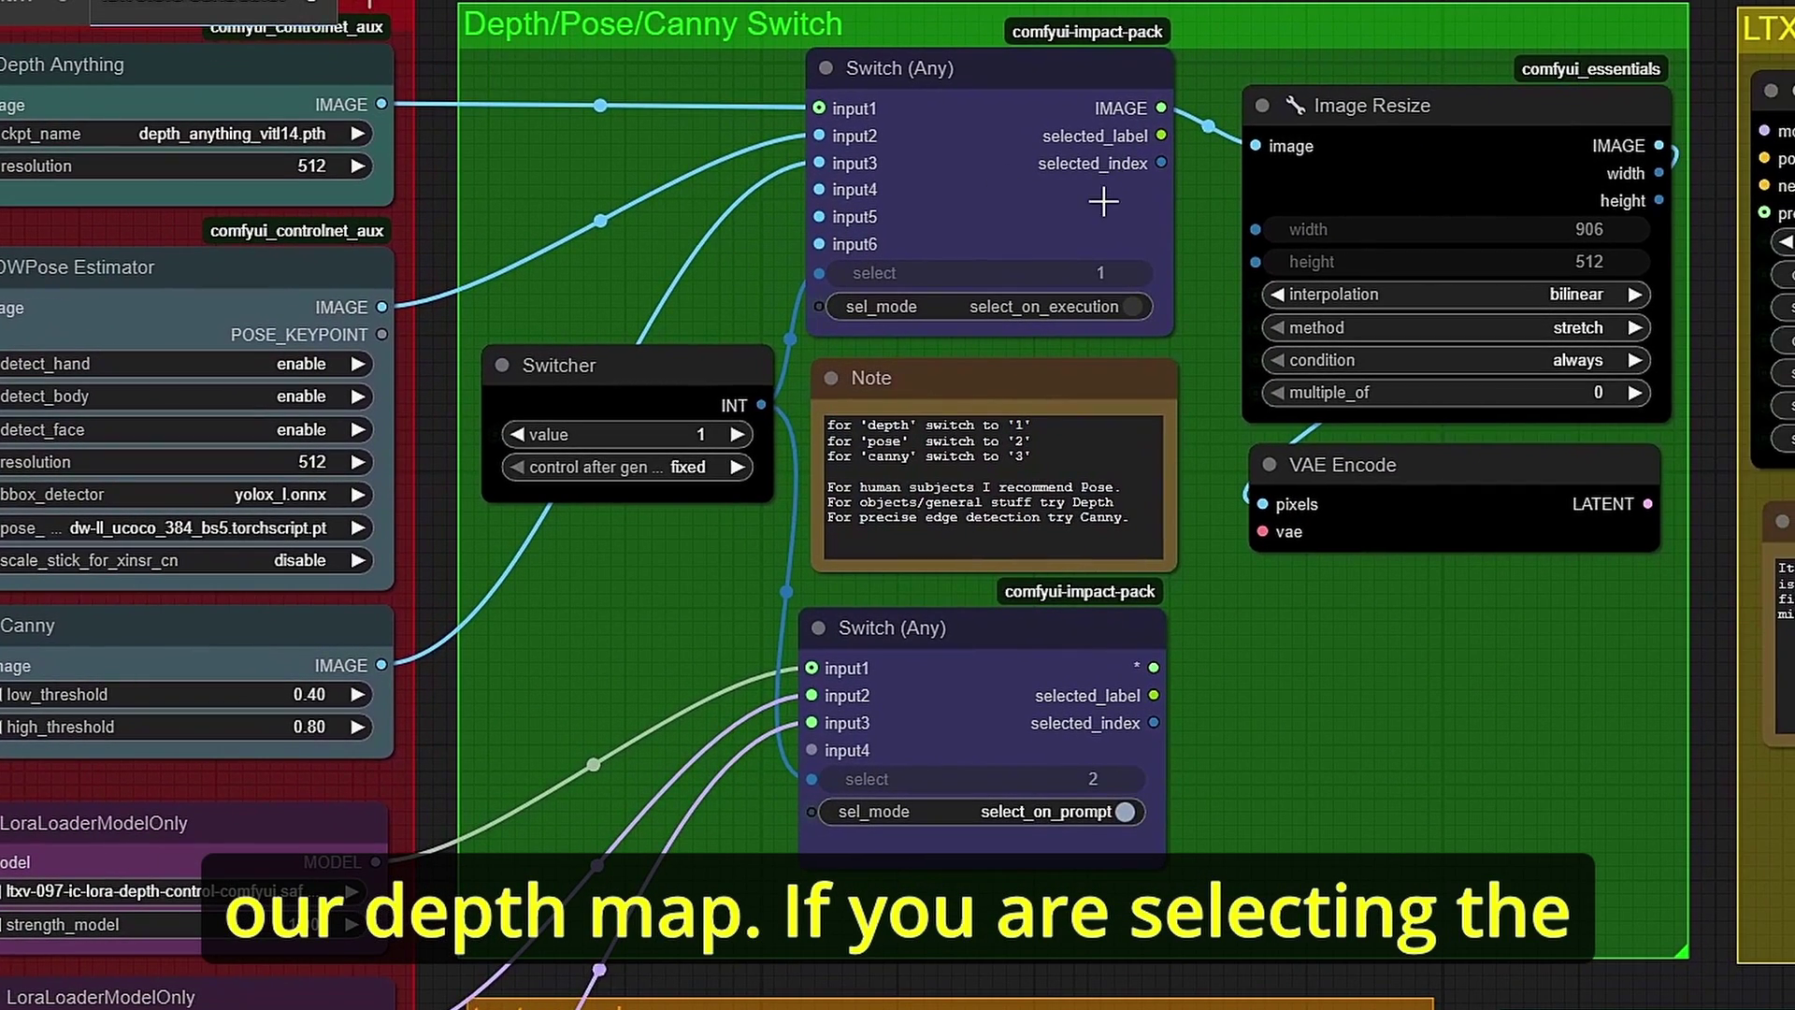
{"action": "left_click", "coordinate": [865, 215]}
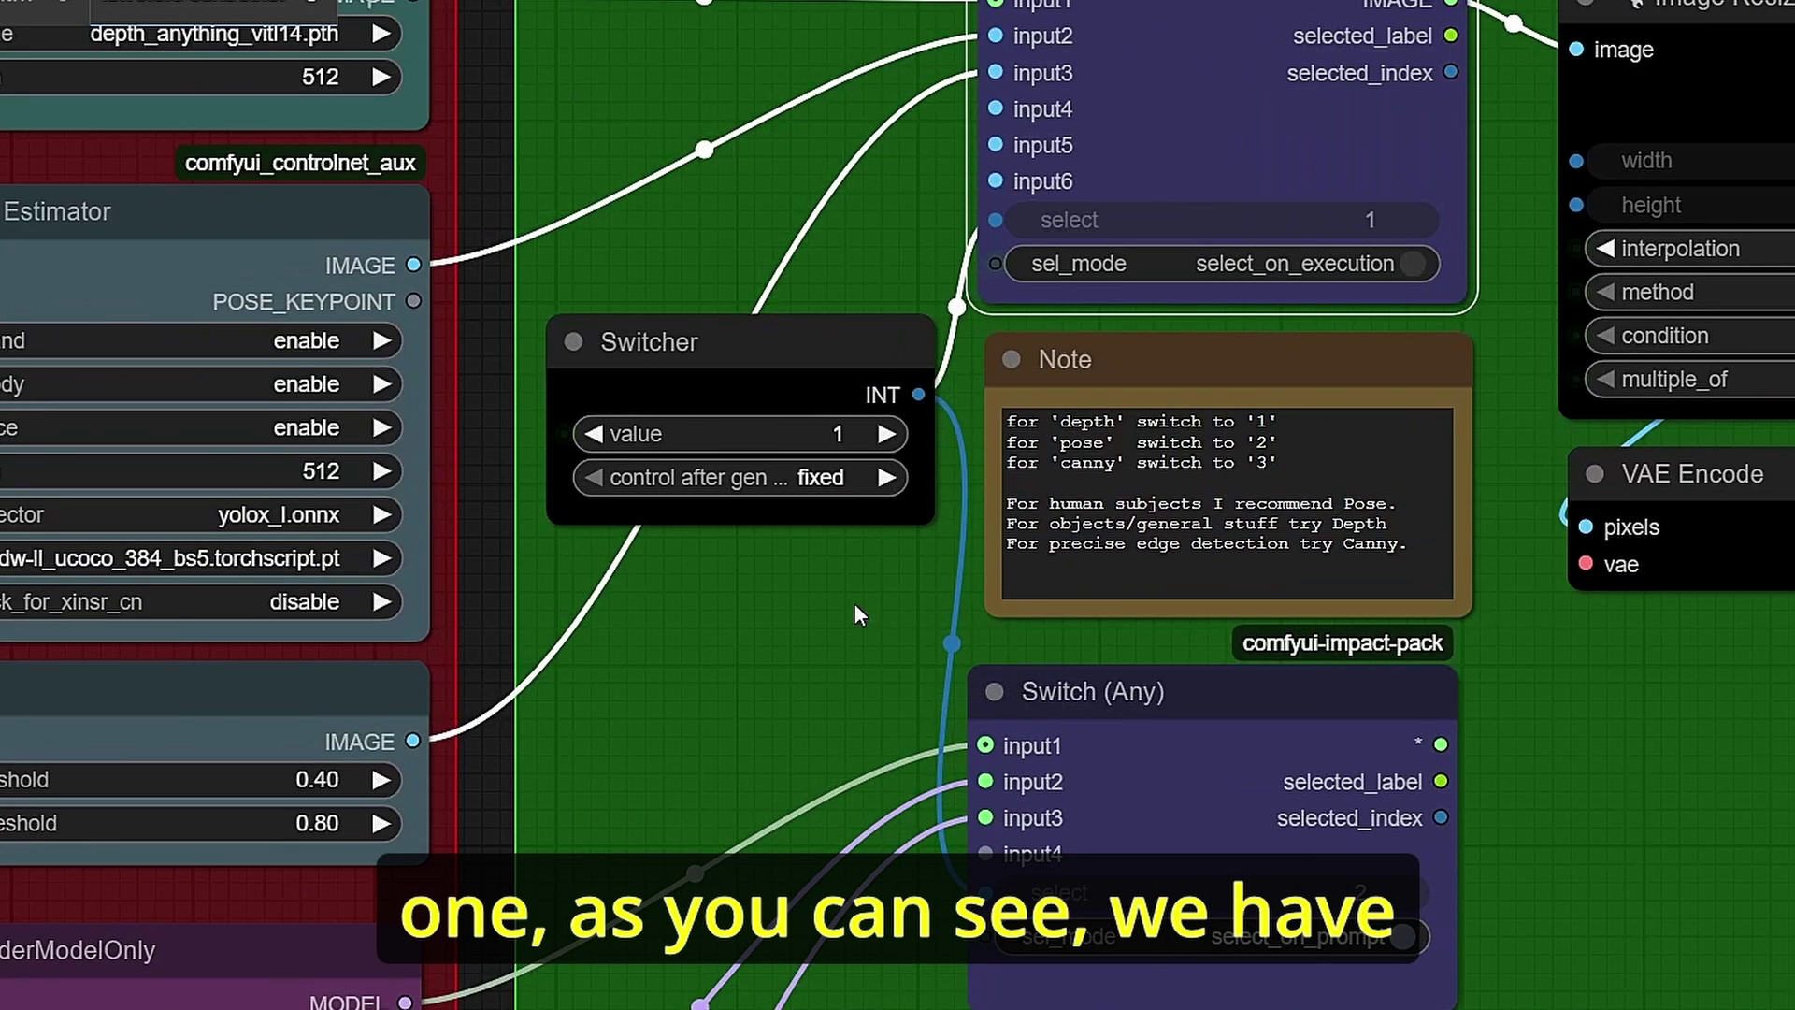
{"action": "left_click_drag", "start_coordinate": [846, 658], "coordinate": [823, 658]}
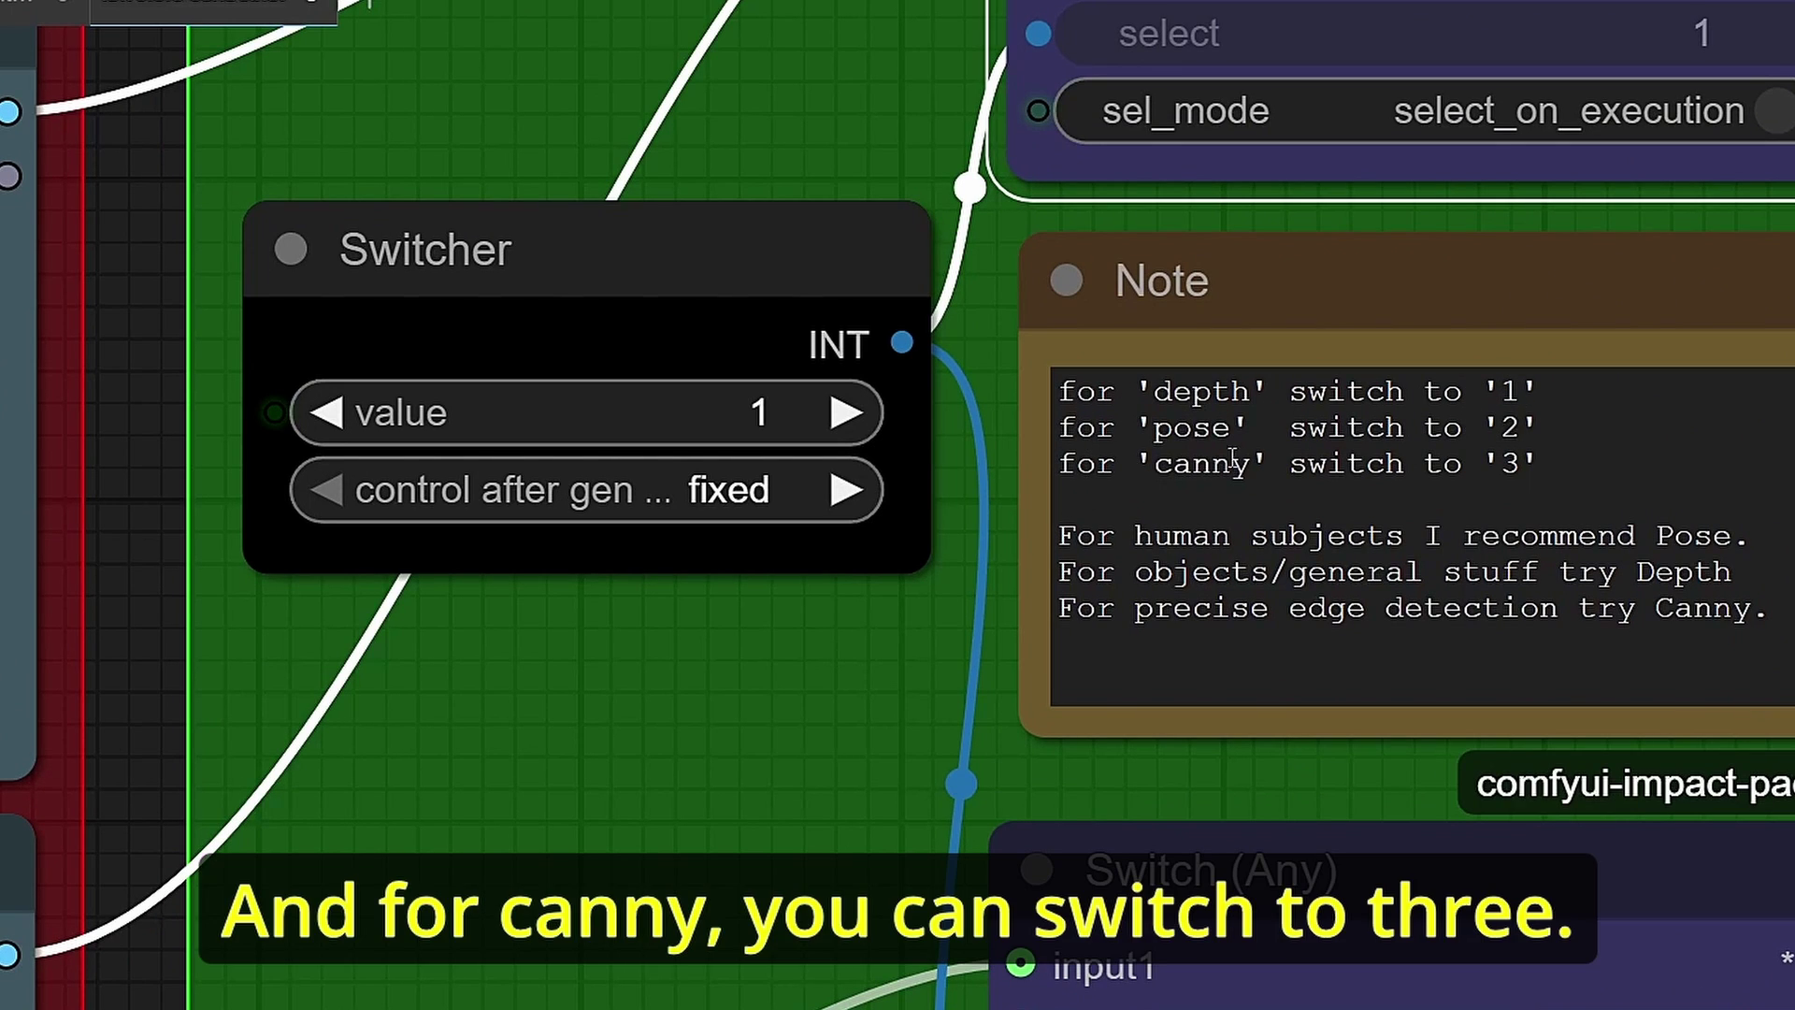
{"action": "scroll", "coordinate": [866, 642], "scroll_direction": "down", "scroll_amount": 3}
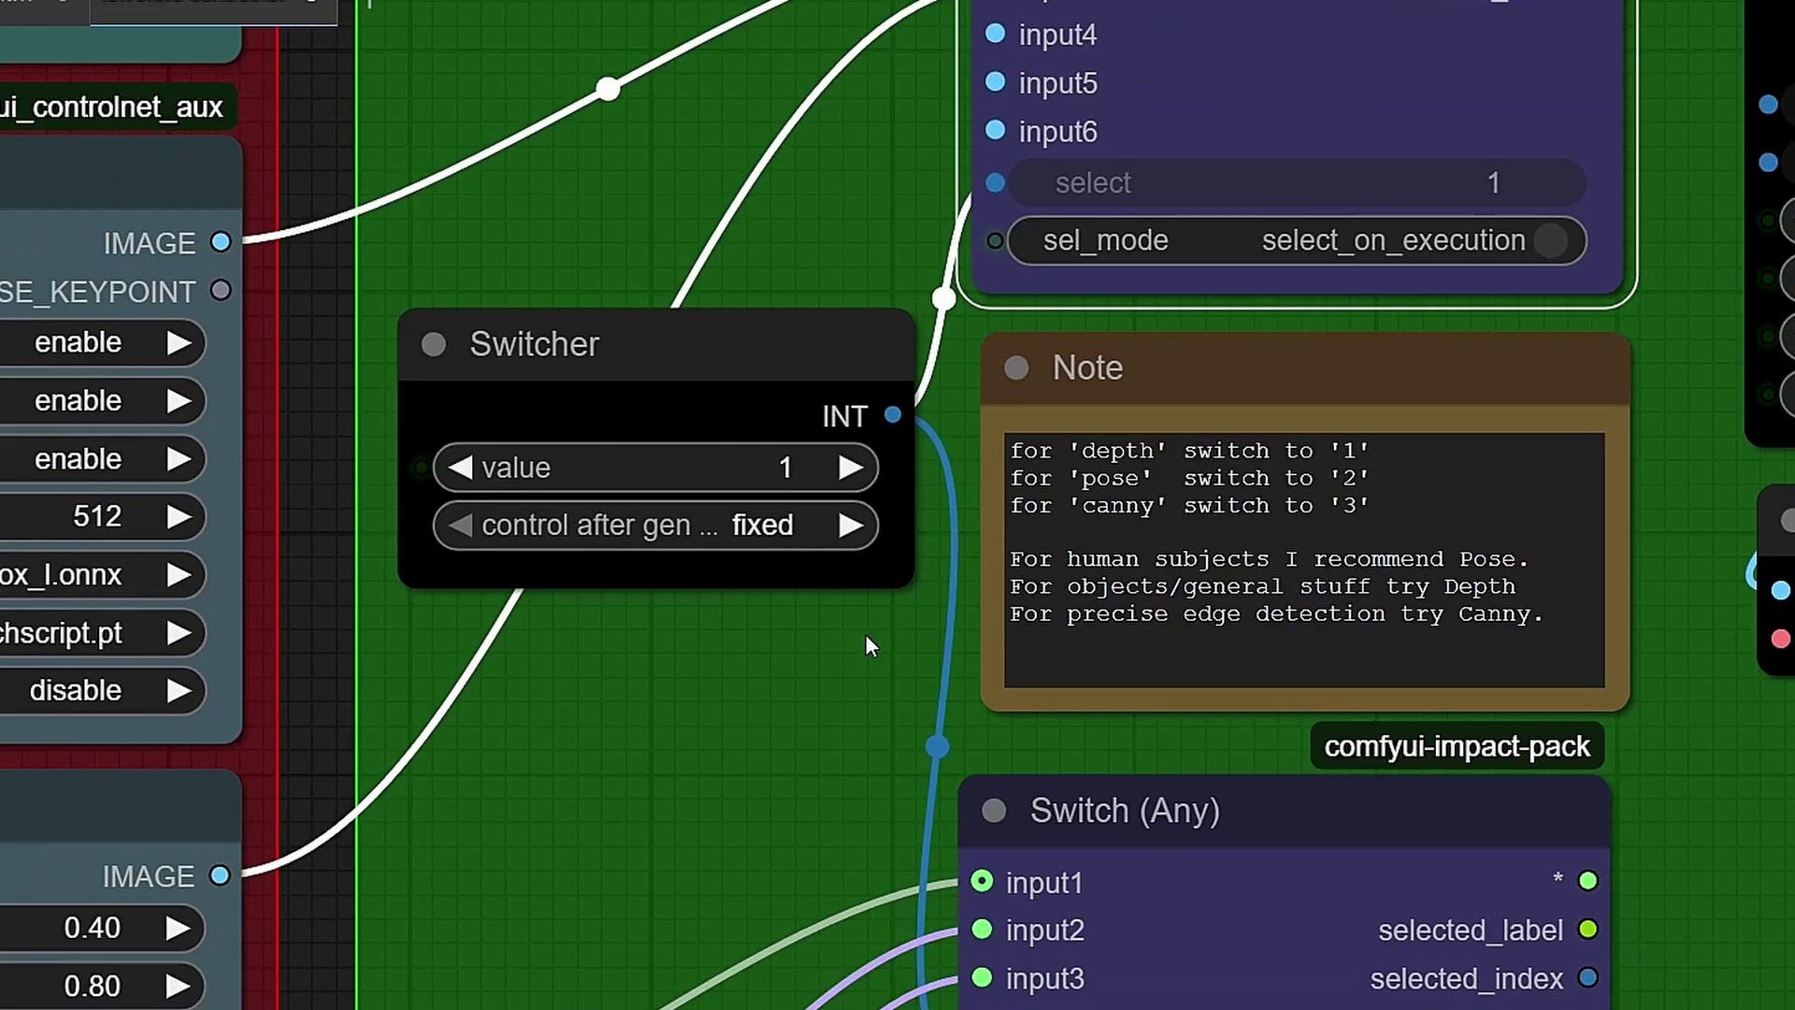
{"action": "left_click_drag", "start_coordinate": [866, 641], "coordinate": [918, 538]}
{"action": "left_click", "coordinate": [913, 363]}
{"action": "left_click", "coordinate": [912, 363]}
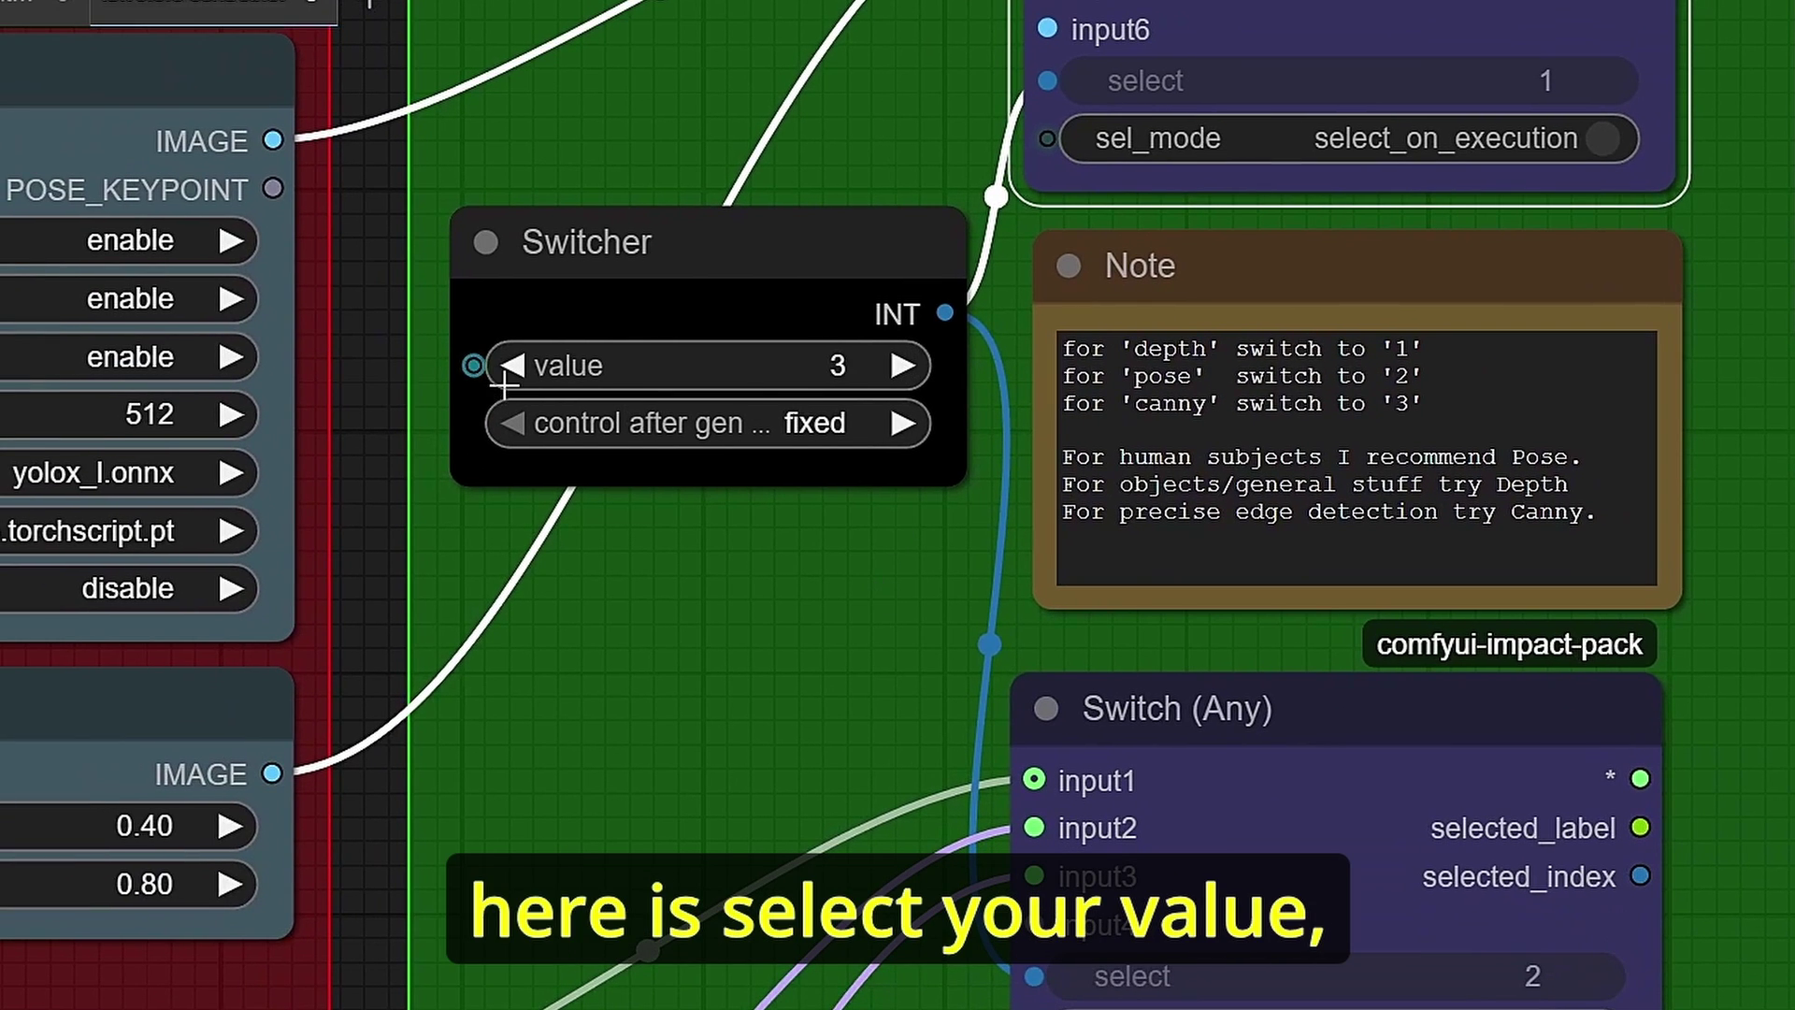
{"action": "left_click", "coordinate": [904, 364]}
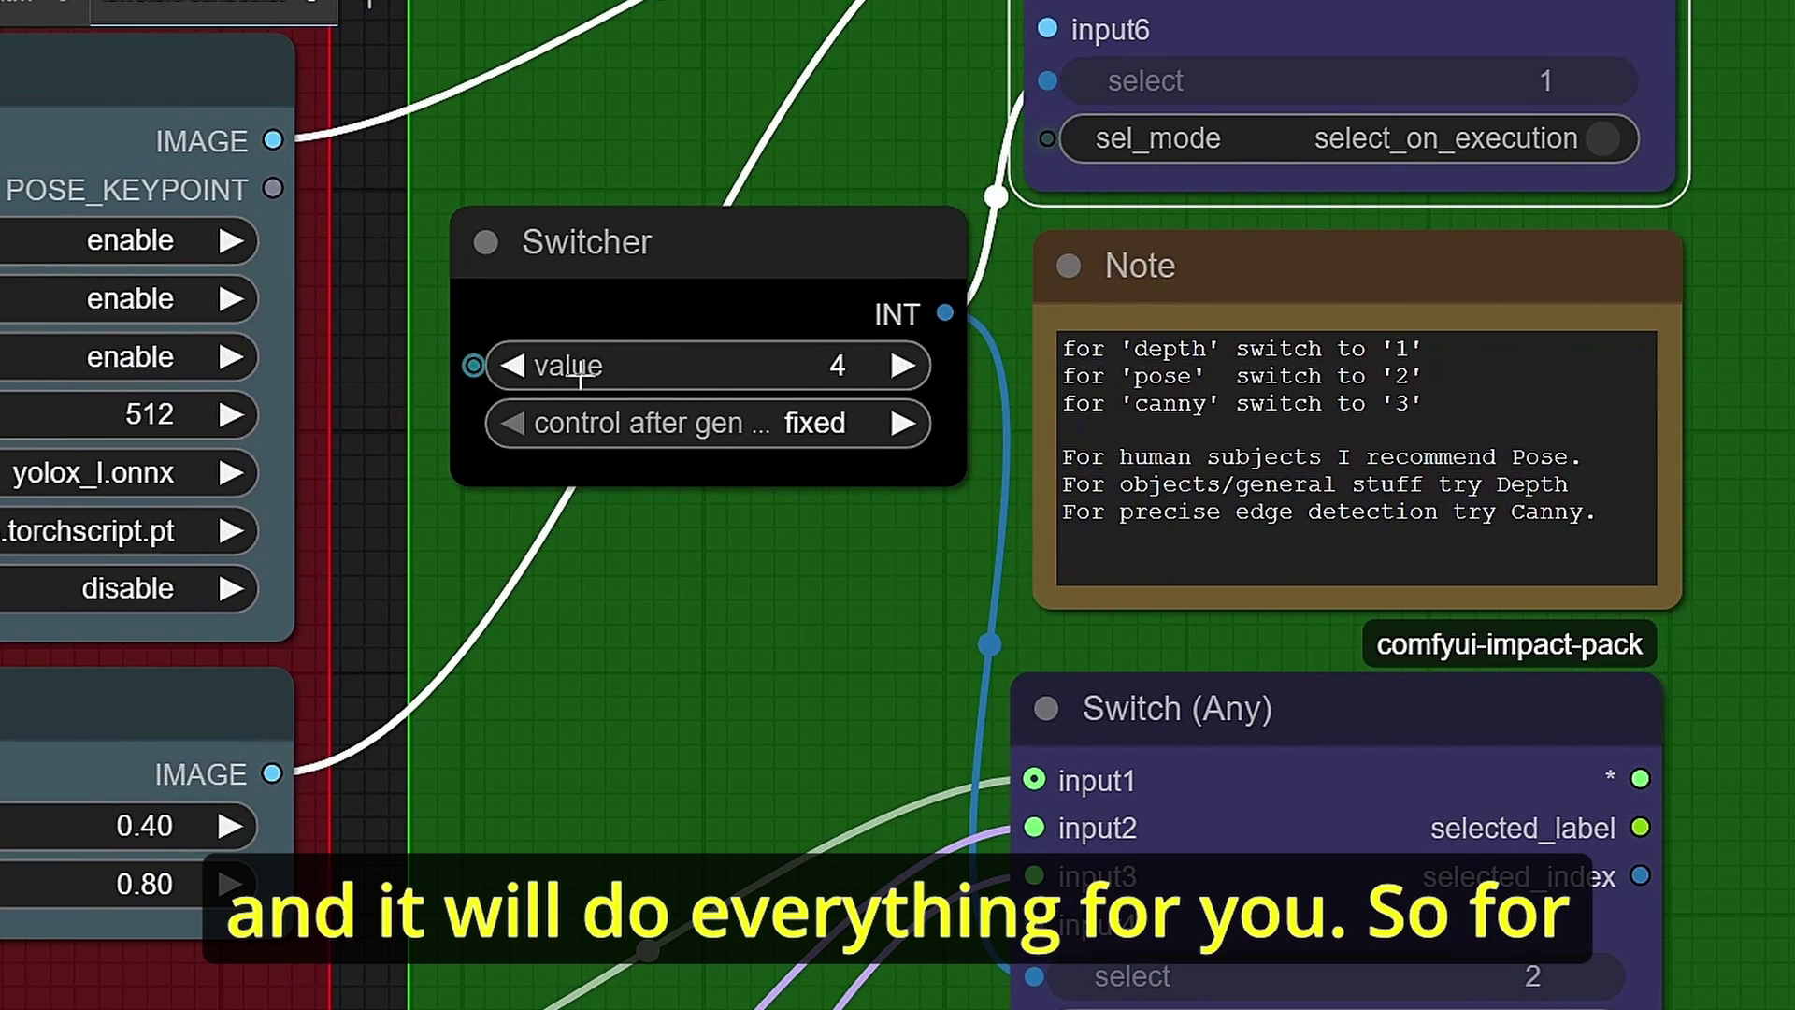
{"action": "left_click", "coordinate": [523, 365]}
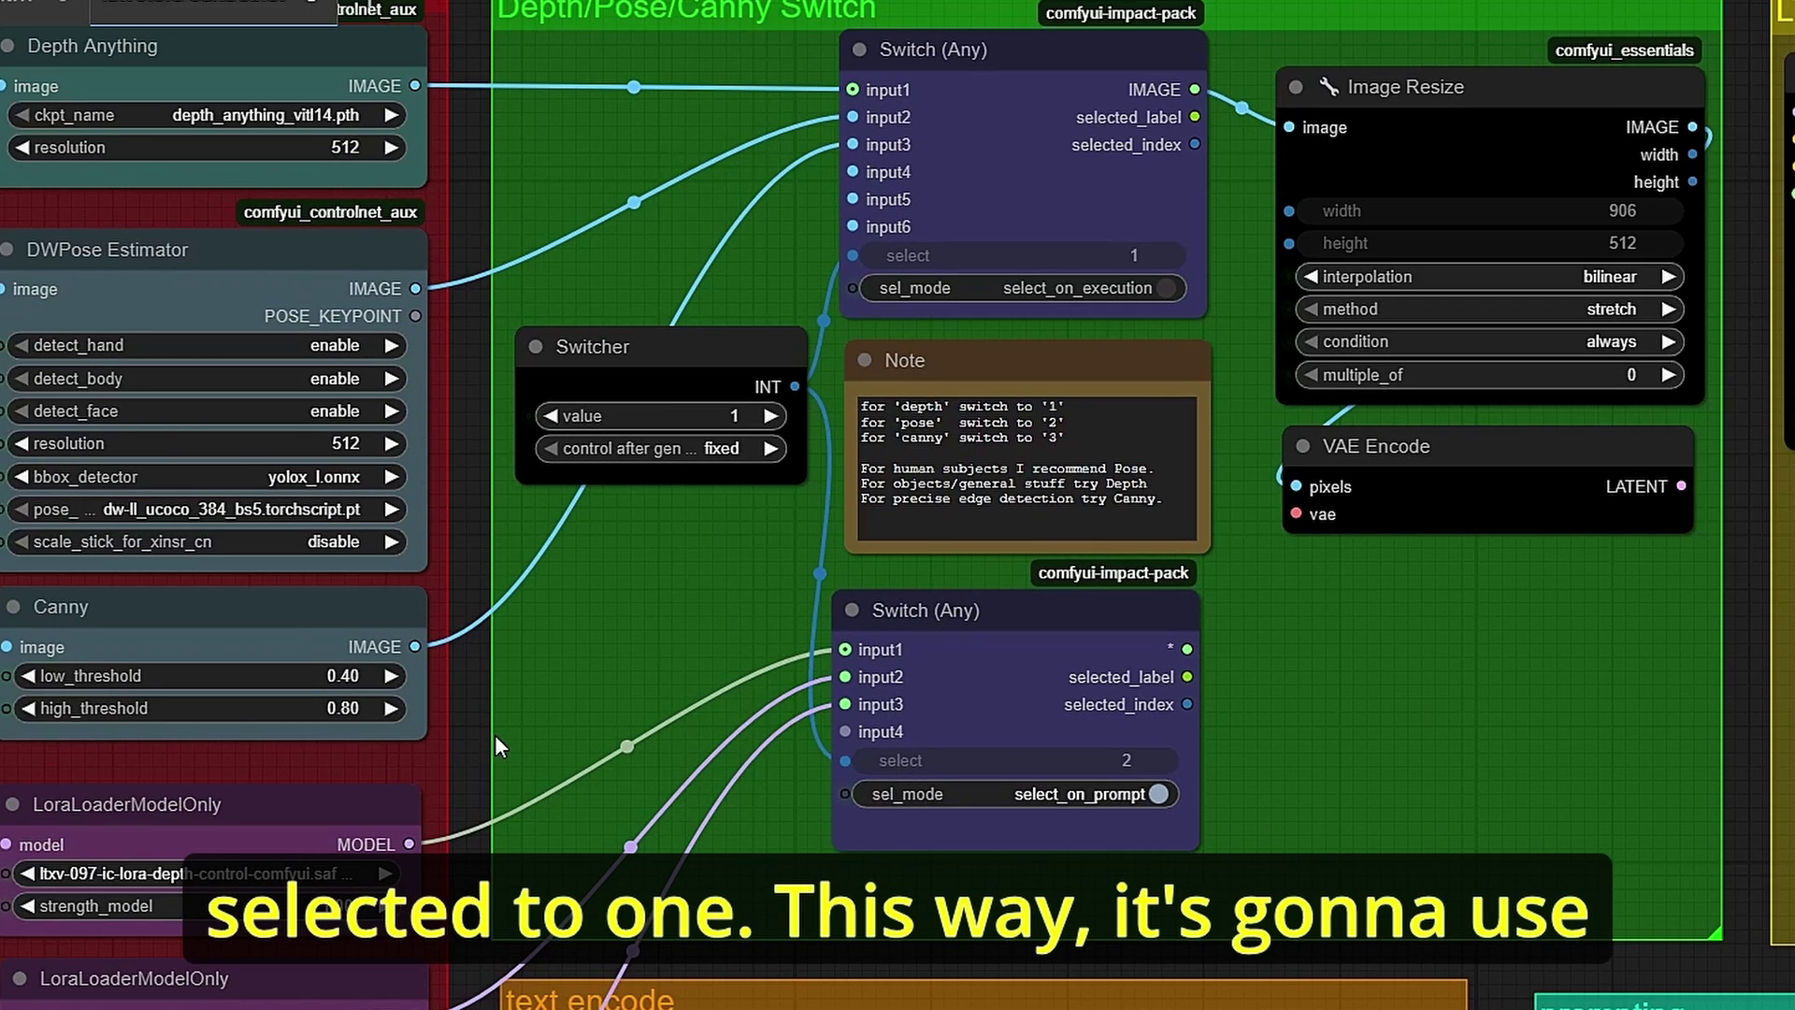
- Follow the depth route from the depth LoRA loader and Depth Anything node through the switch to the second Image Resize node
{"action": "left_click", "coordinate": [107, 828]}
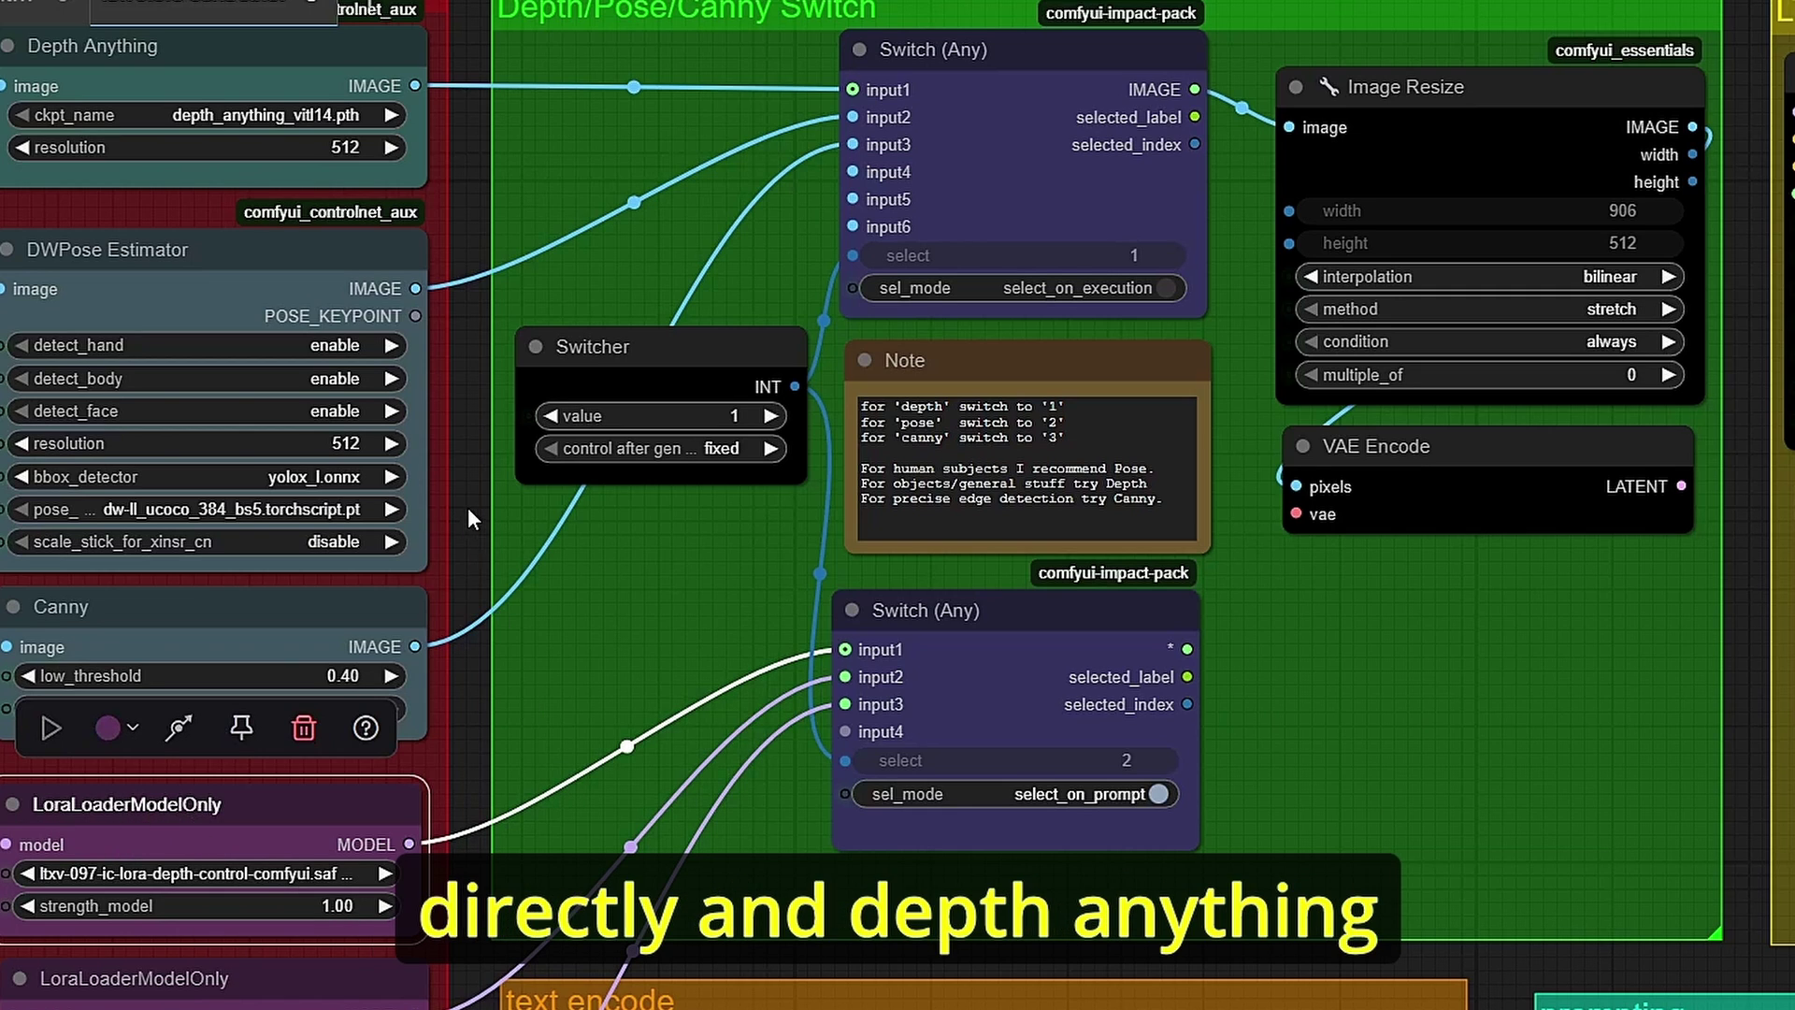
{"action": "left_click_drag", "start_coordinate": [403, 207], "coordinate": [411, 309]}
{"action": "left_click", "coordinate": [62, 168]}
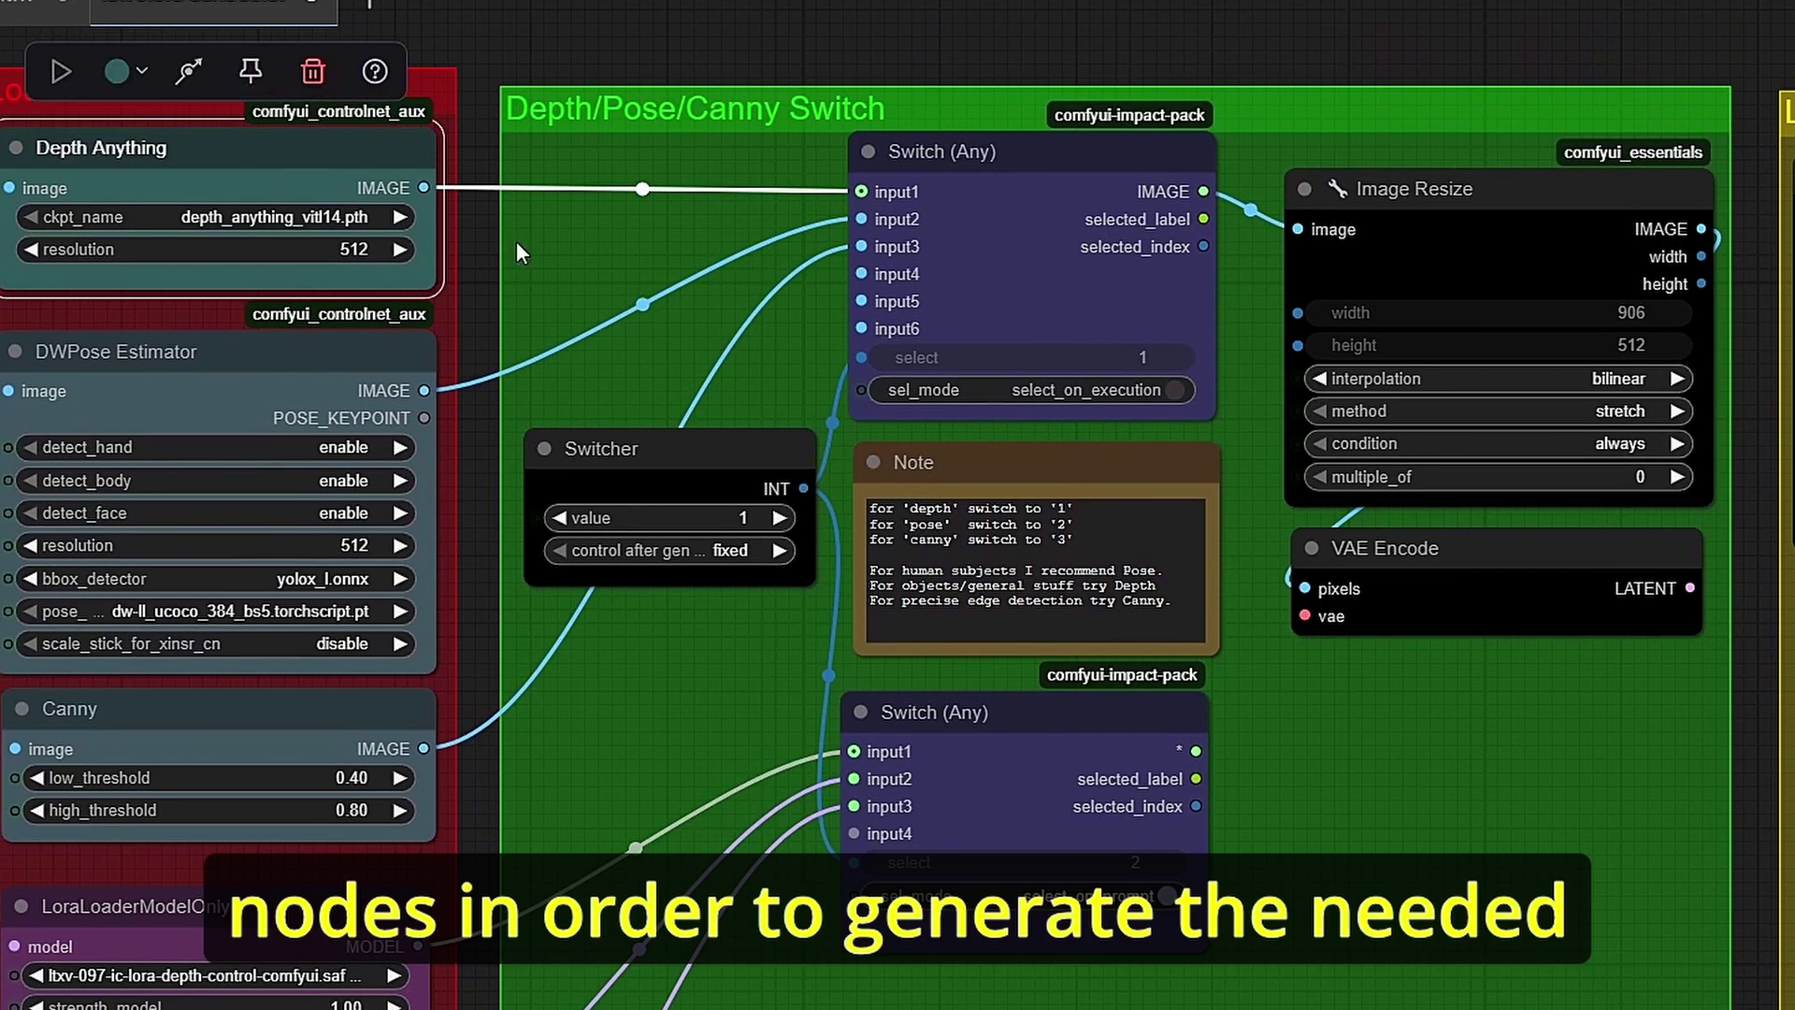
{"action": "scroll", "coordinate": [701, 297], "scroll_direction": "right", "scroll_amount": 2}
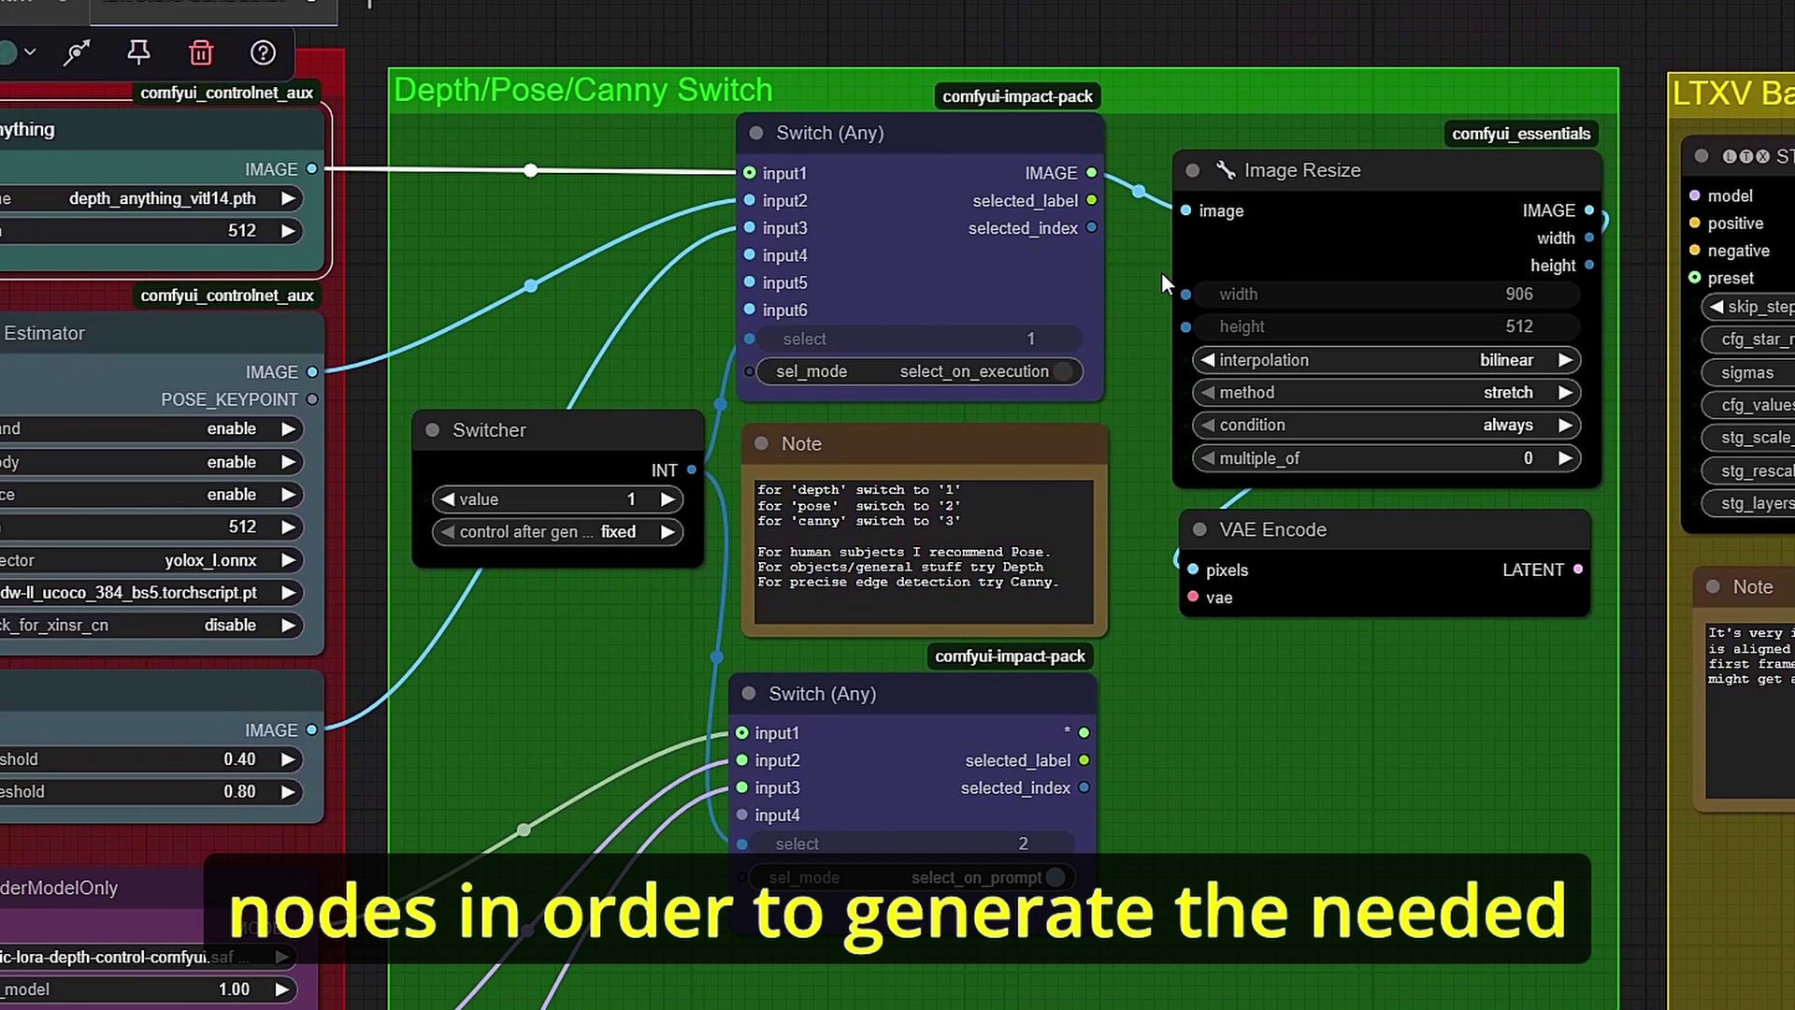
{"action": "scroll", "coordinate": [1160, 155], "scroll_direction": "right", "scroll_amount": 8}
{"action": "left_click", "coordinate": [897, 170]}
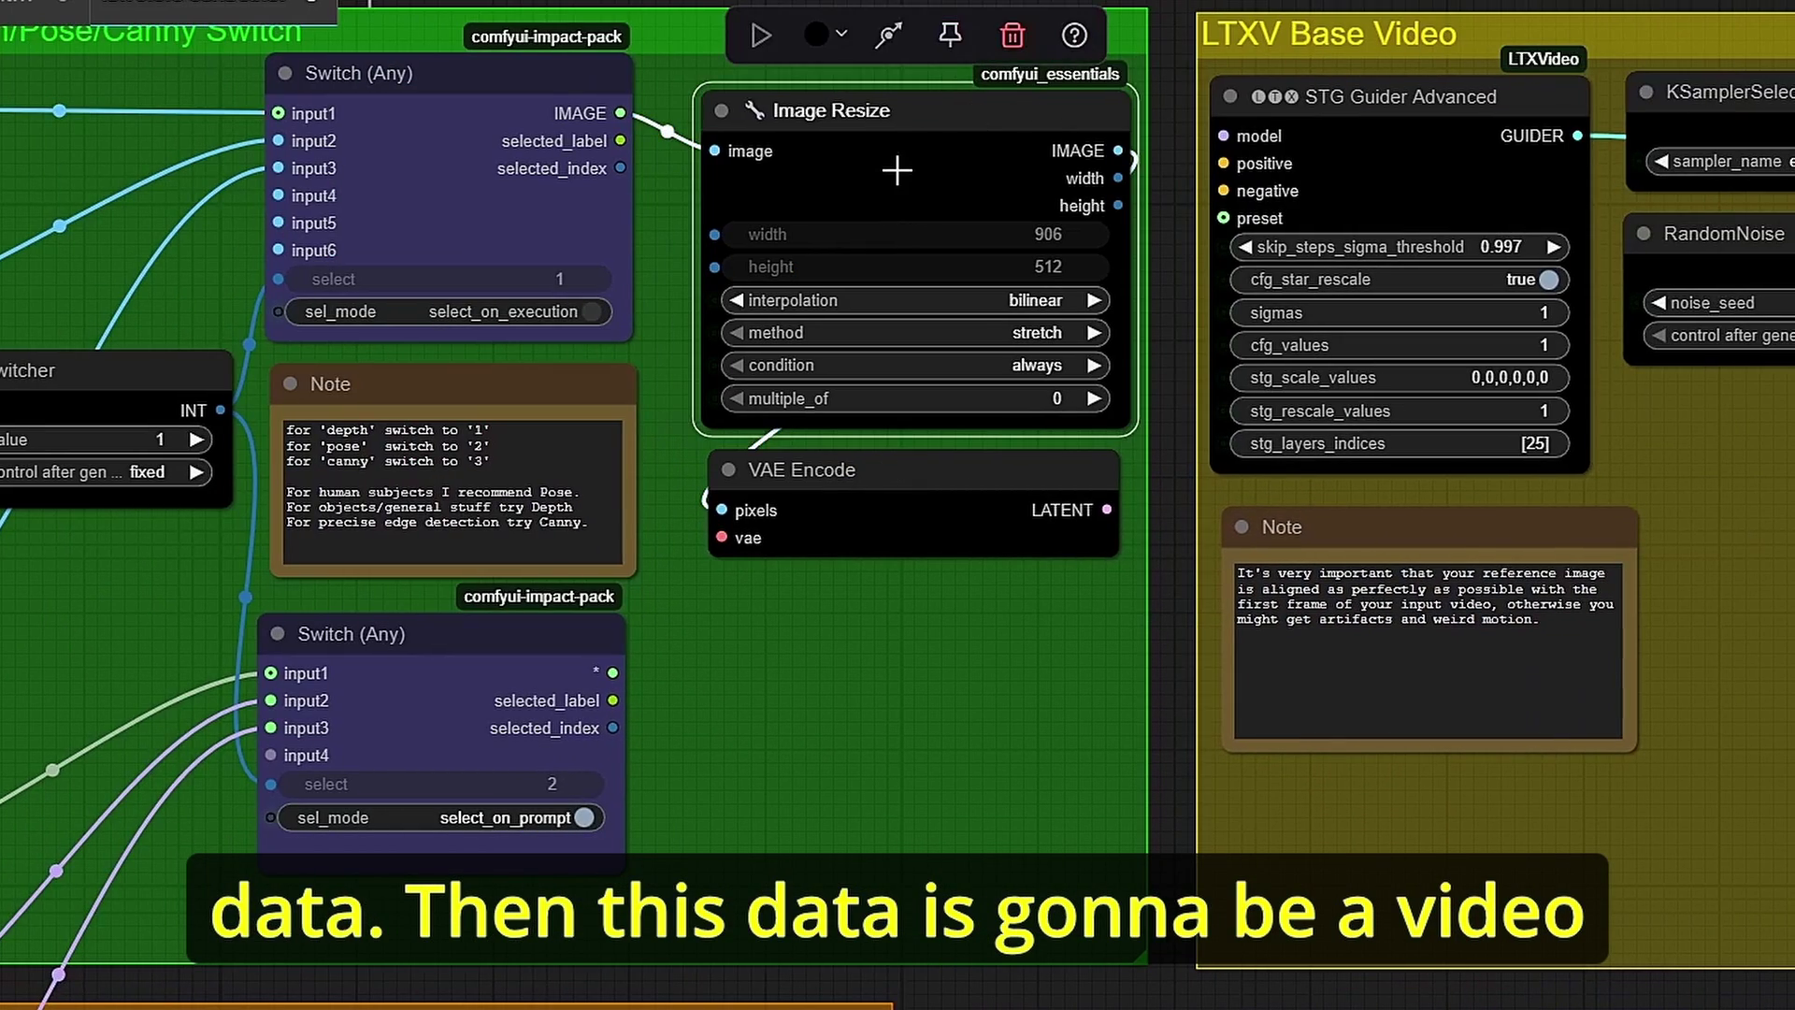
- Inspect the second Image Resize node's width and height inputs and the VAE Encode node it feeds
{"action": "left_click_drag", "start_coordinate": [926, 191], "coordinate": [922, 165]}
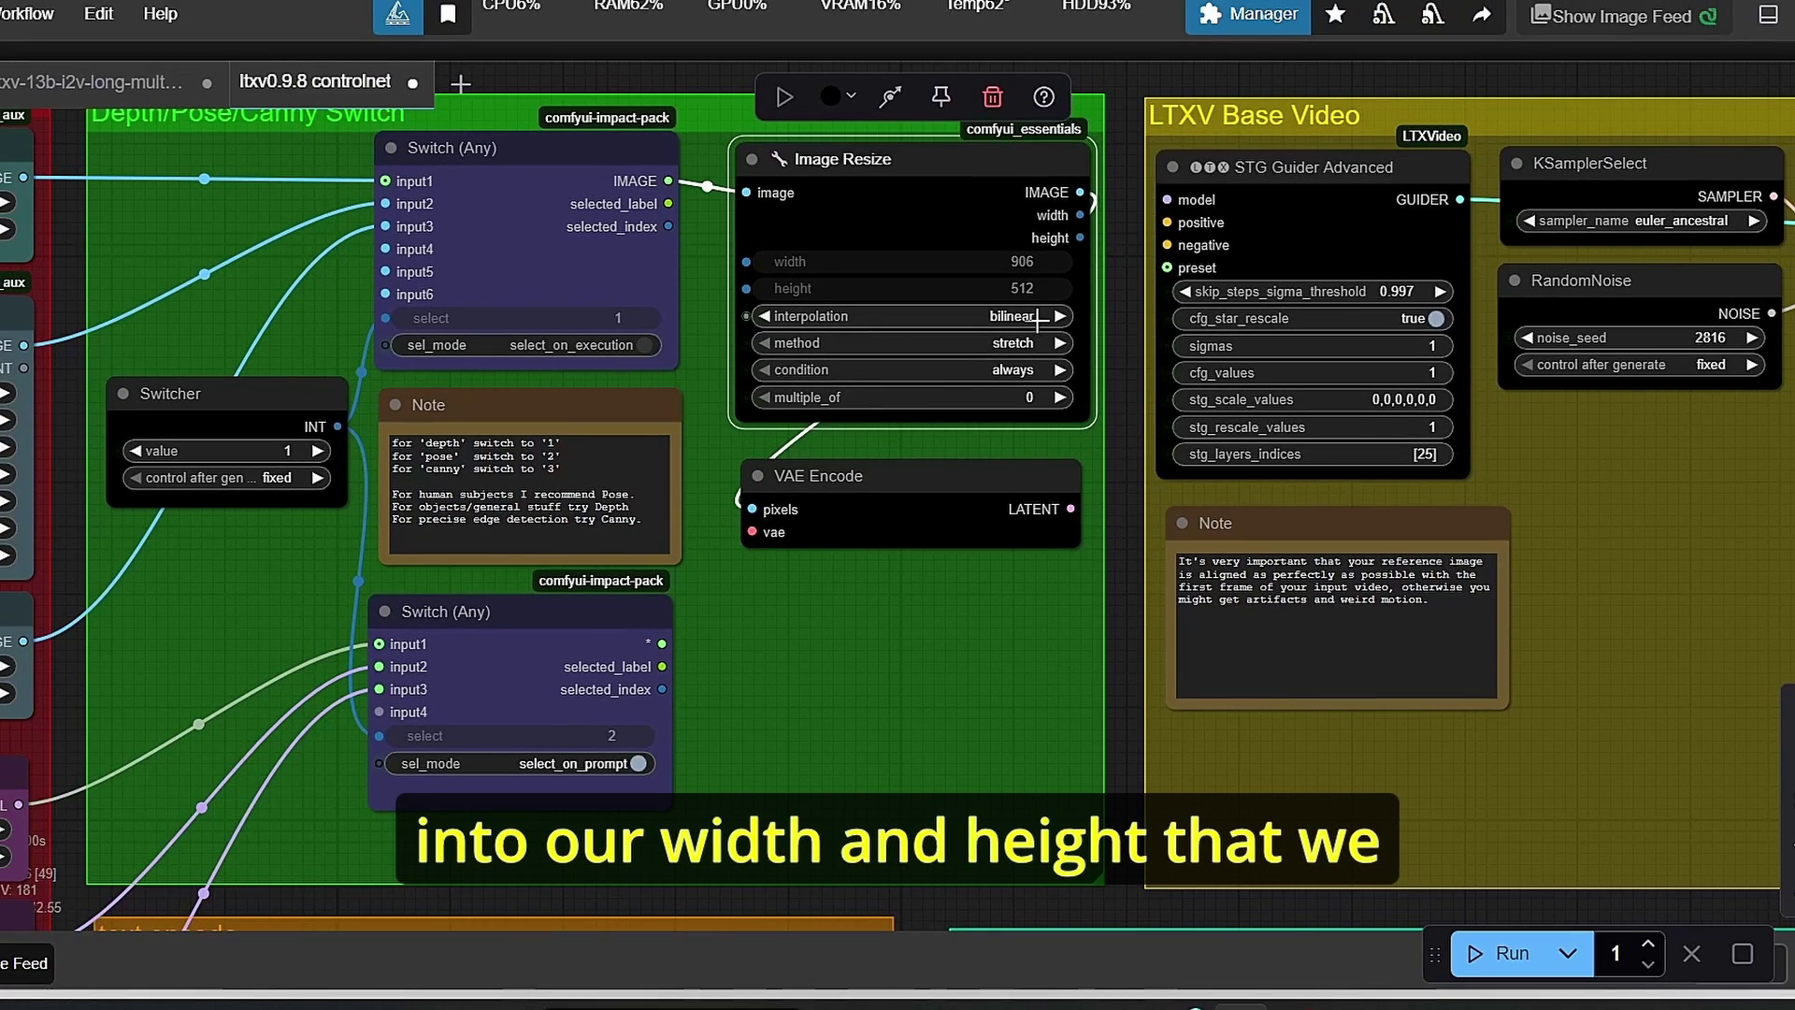
{"action": "scroll", "coordinate": [1029, 608], "scroll_direction": "down", "scroll_amount": 2}
{"action": "scroll", "coordinate": [1034, 619], "scroll_direction": "up", "scroll_amount": 3}
{"action": "left_click", "coordinate": [1034, 619]}
{"action": "left_click", "coordinate": [886, 486]}
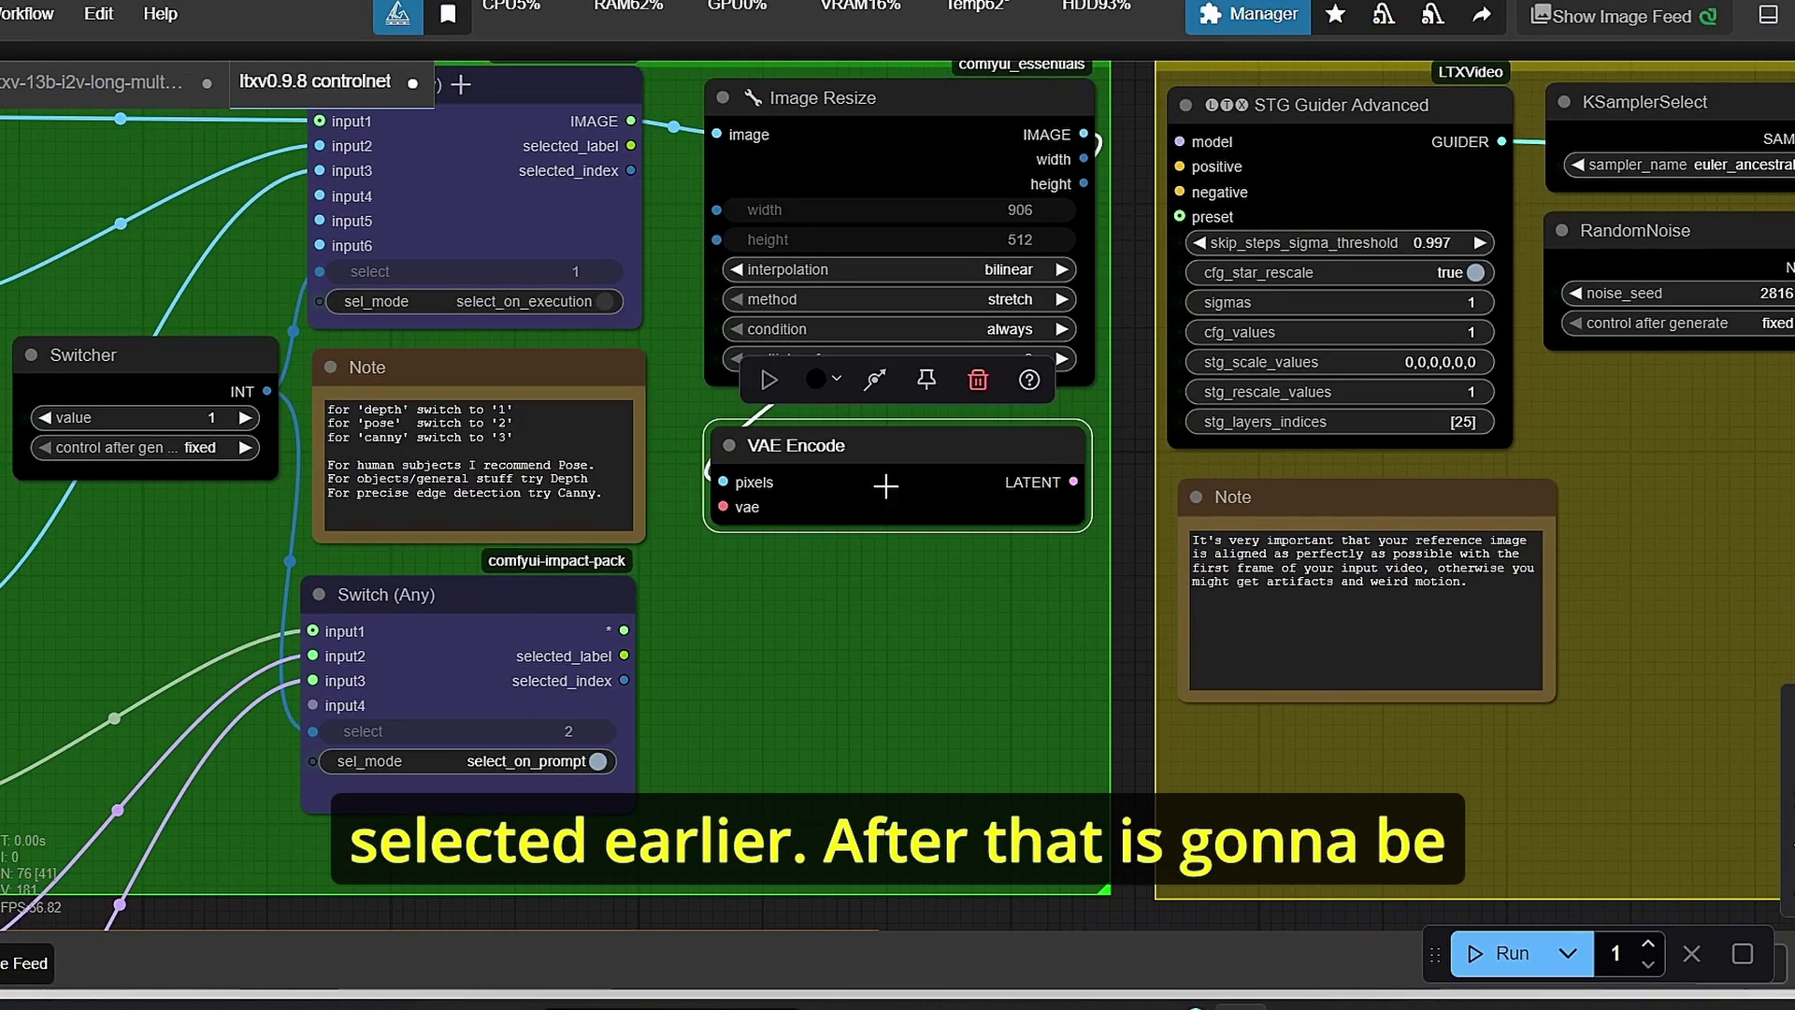
- Examine the LTXV In Context Sampler's inputs in the LTXV Base Video group, including optional_cond_image
{"action": "scroll", "coordinate": [1090, 531], "scroll_direction": "down", "scroll_amount": 4}
{"action": "left_click_drag", "start_coordinate": [1121, 684], "coordinate": [429, 652]}
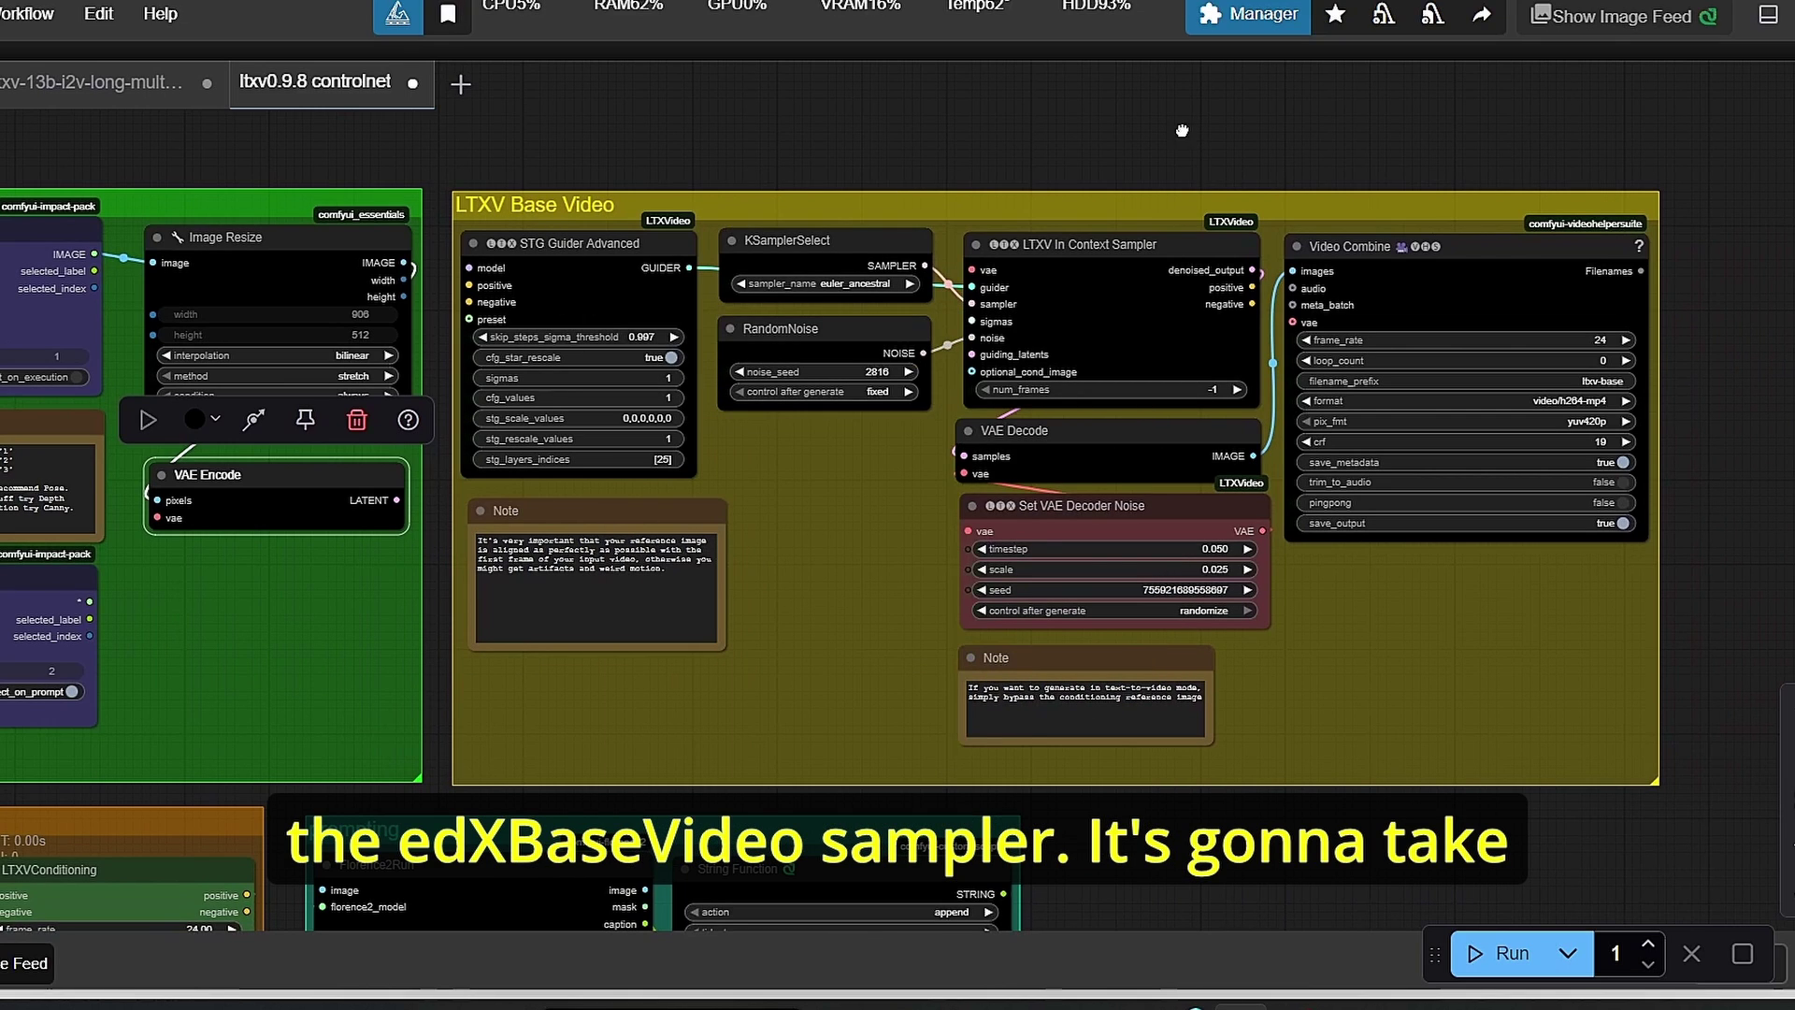
{"action": "left_click", "coordinate": [1182, 130]}
{"action": "left_click_drag", "start_coordinate": [750, 176], "coordinate": [819, 164]}
{"action": "scroll", "coordinate": [393, 169], "scroll_direction": "up", "scroll_amount": 3}
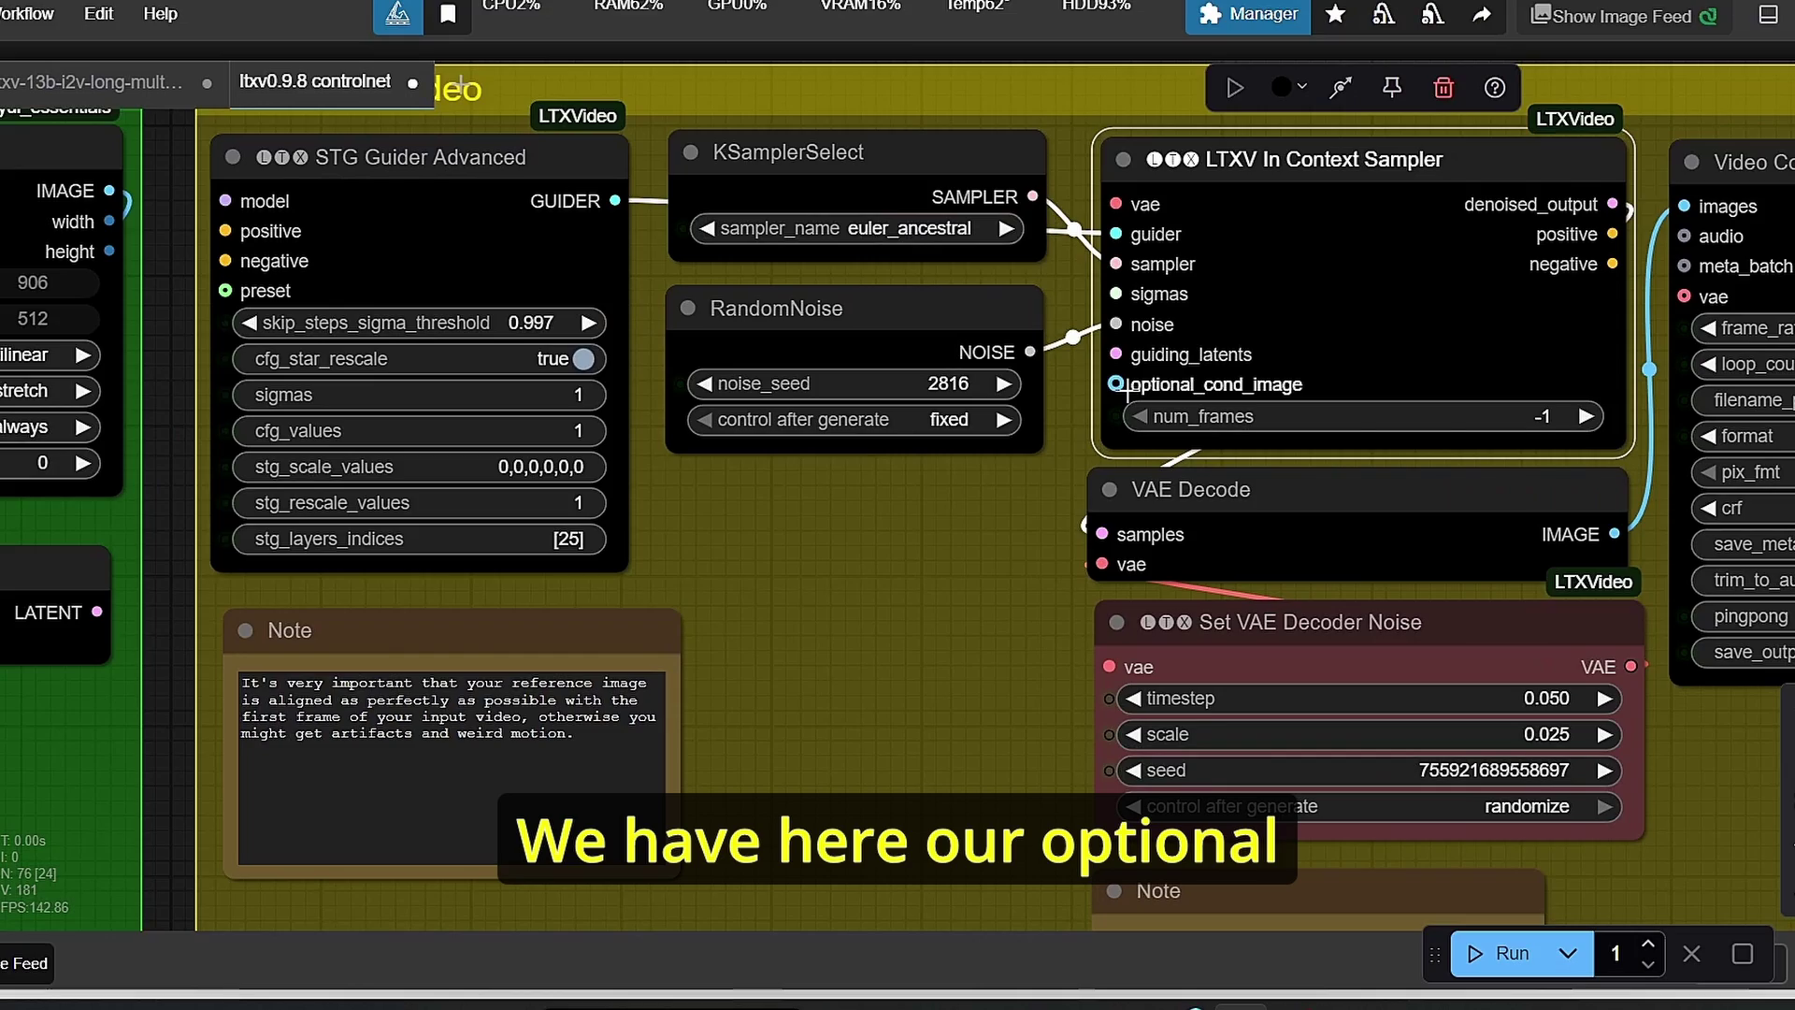
- Trace the sampler's optional conditioning image back to the reference image in the Load Video group
{"action": "scroll", "coordinate": [1019, 509], "scroll_direction": "down", "scroll_amount": 7}
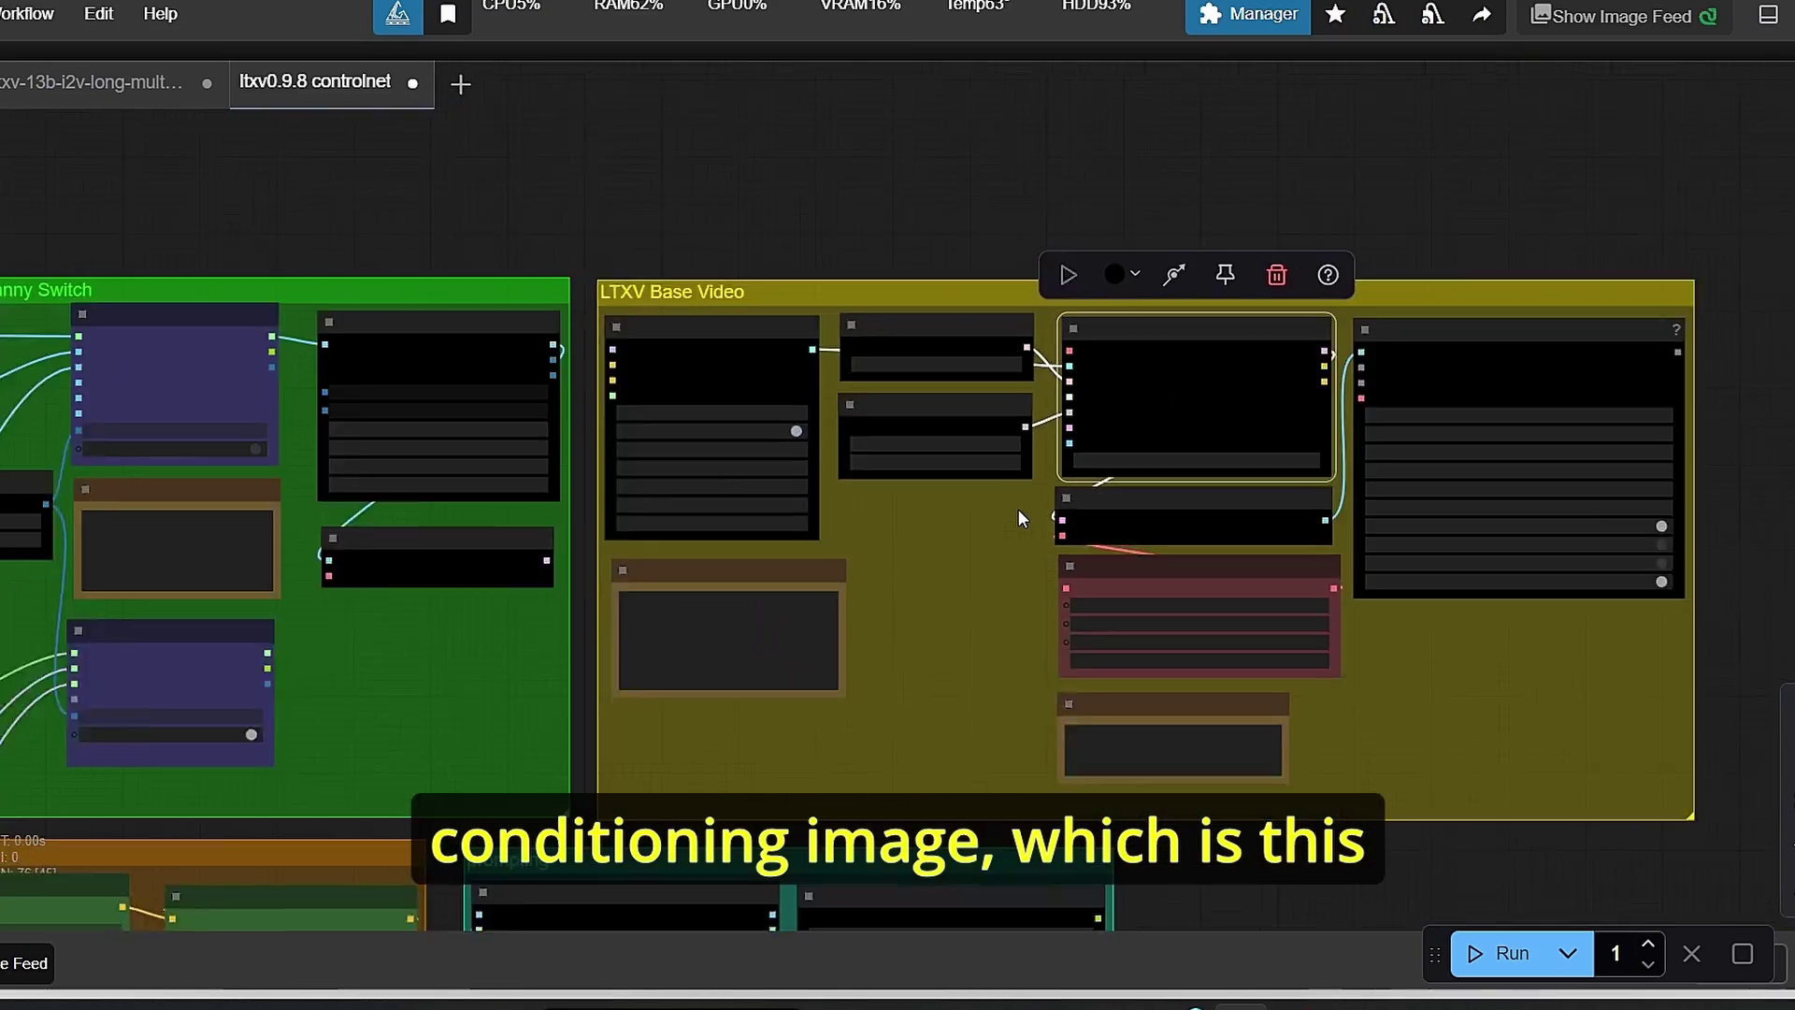
{"action": "scroll", "coordinate": [1018, 509], "scroll_direction": "down", "scroll_amount": 1}
{"action": "left_click_drag", "start_coordinate": [805, 205], "coordinate": [1777, 150]}
{"action": "scroll", "coordinate": [468, 659], "scroll_direction": "up", "scroll_amount": 9}
{"action": "left_click", "coordinate": [543, 679]}
{"action": "scroll", "coordinate": [543, 679], "scroll_direction": "down", "scroll_amount": 6}
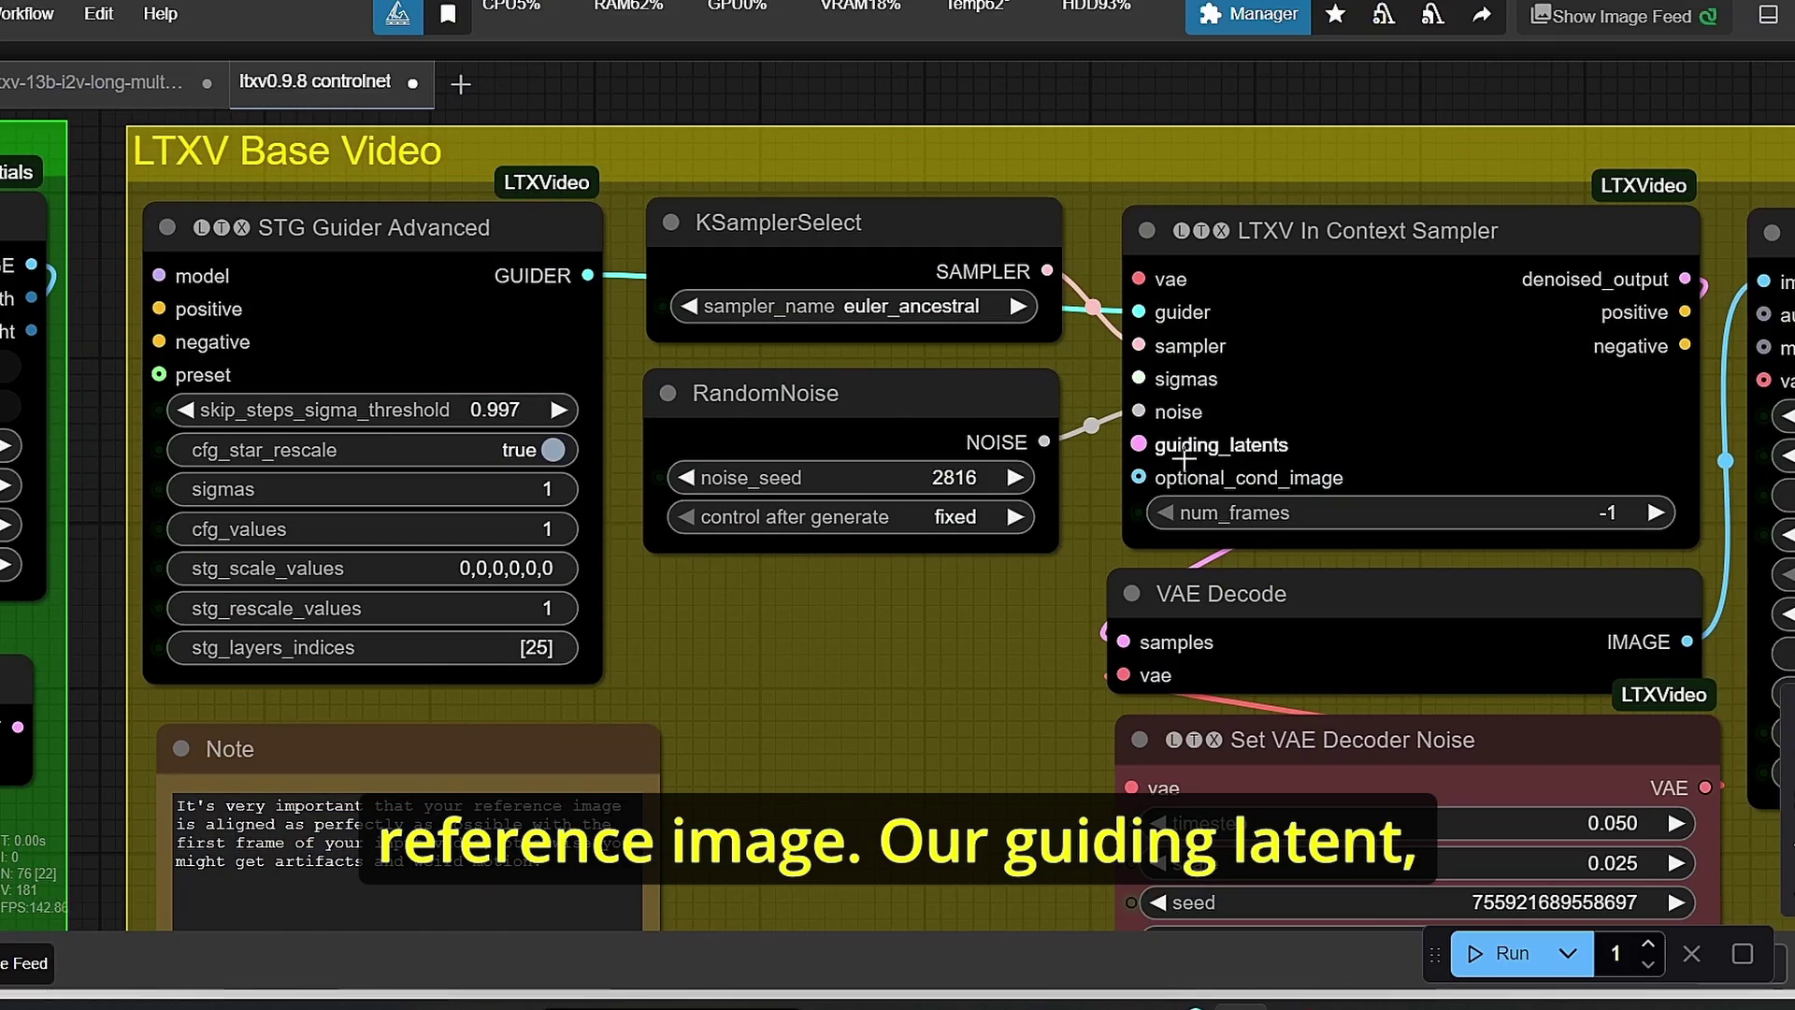
- Trace the sampler's guiding_latents input back to the latent output of the VAE Encode node
{"action": "scroll", "coordinate": [764, 229], "scroll_direction": "down", "scroll_amount": 3}
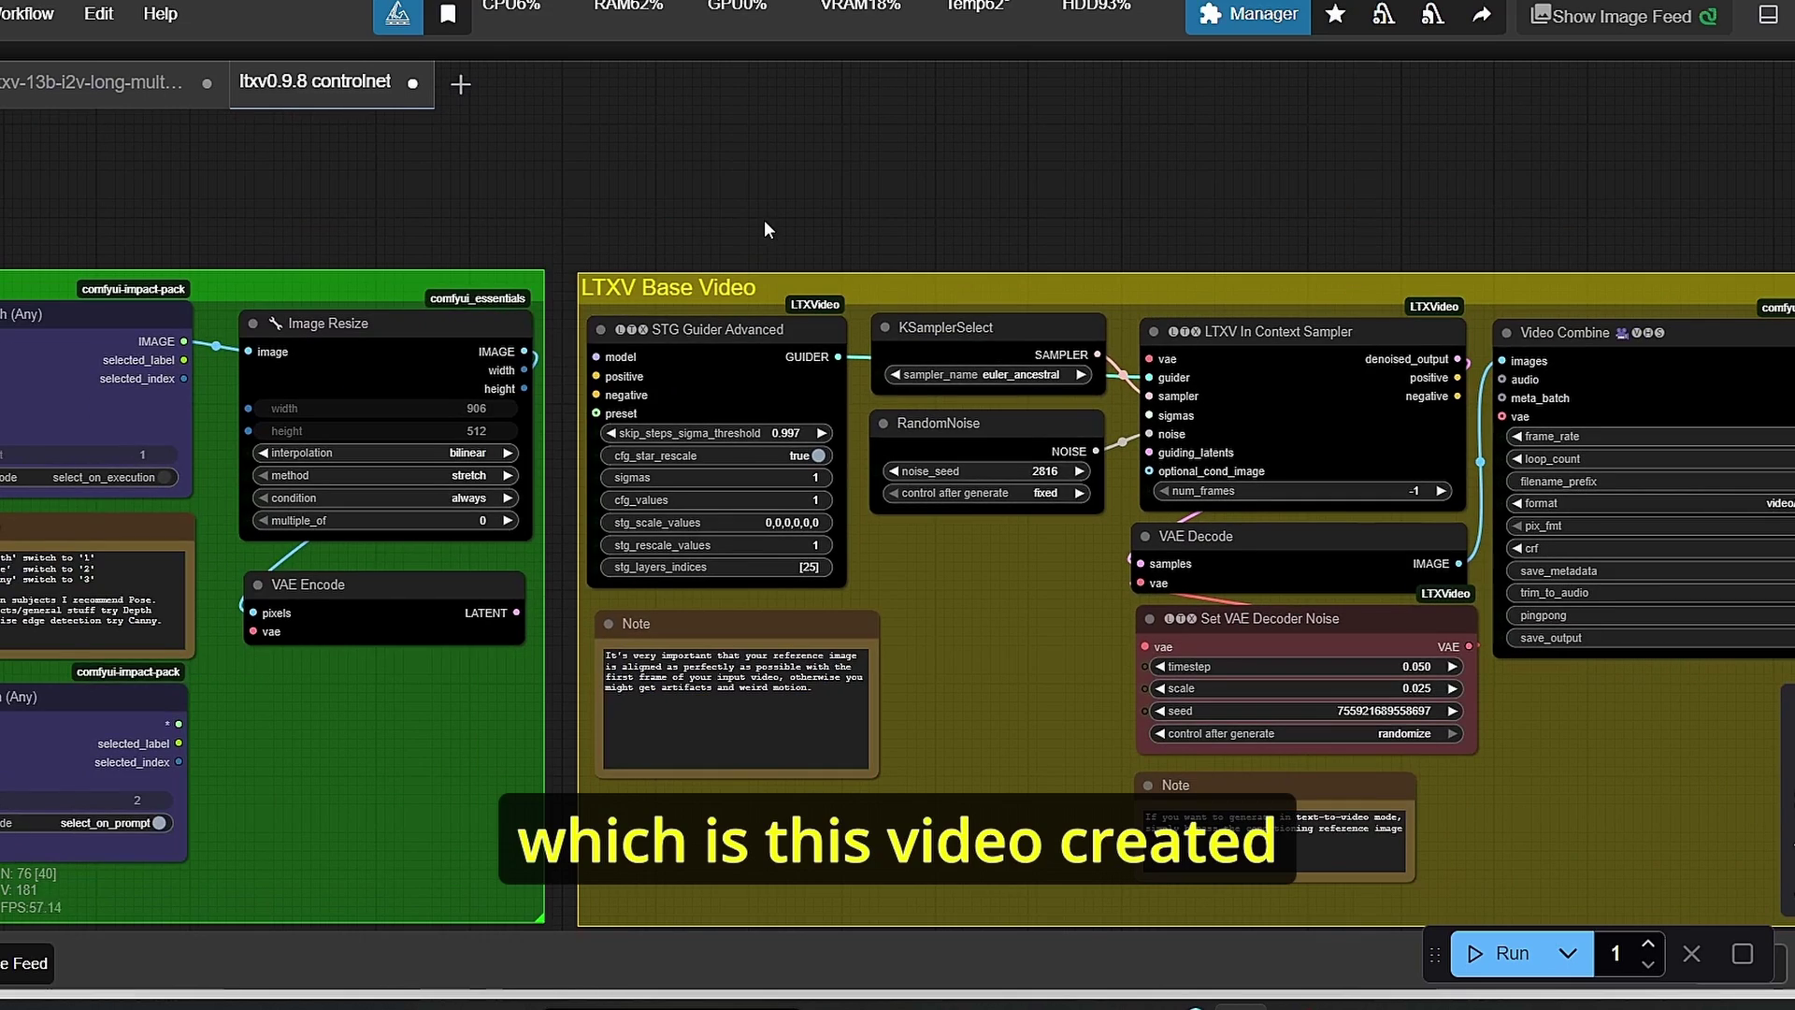
{"action": "scroll", "coordinate": [1075, 223], "scroll_direction": "down", "scroll_amount": 5}
{"action": "scroll", "coordinate": [717, 456], "scroll_direction": "up", "scroll_amount": 8}
{"action": "left_click", "coordinate": [715, 659]}
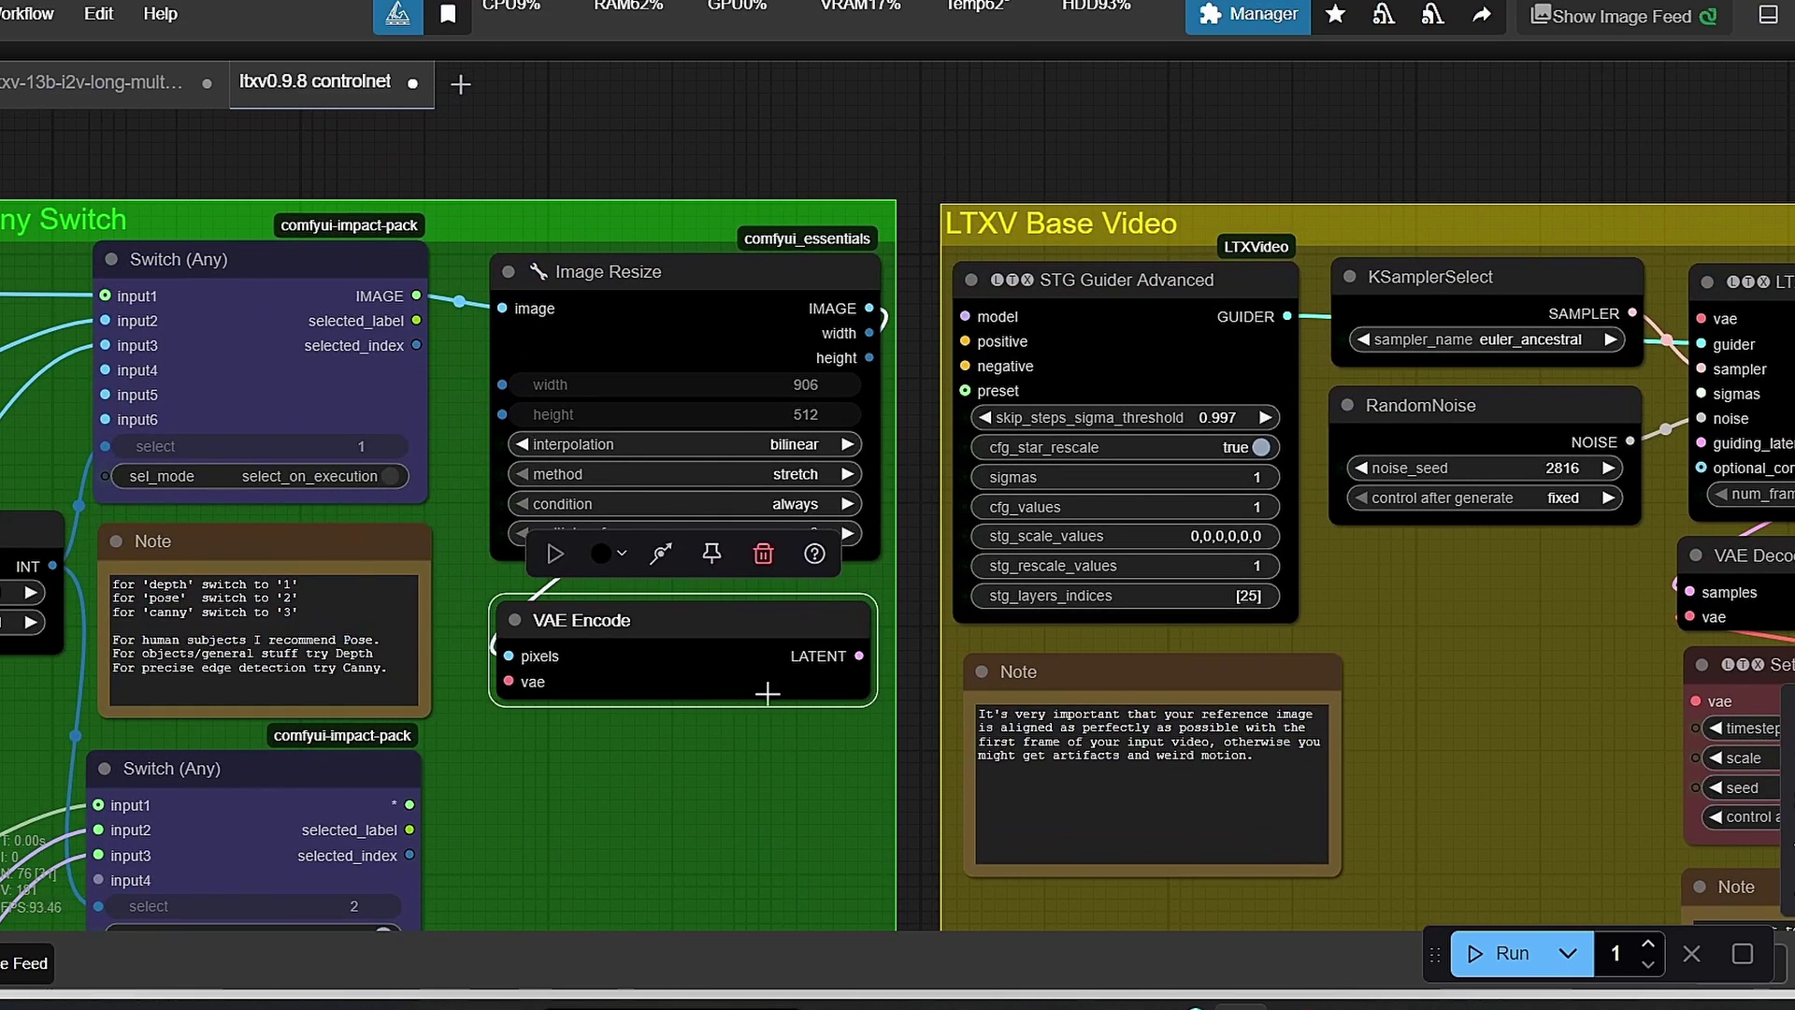
{"action": "scroll", "coordinate": [917, 699], "scroll_direction": "down", "scroll_amount": 3}
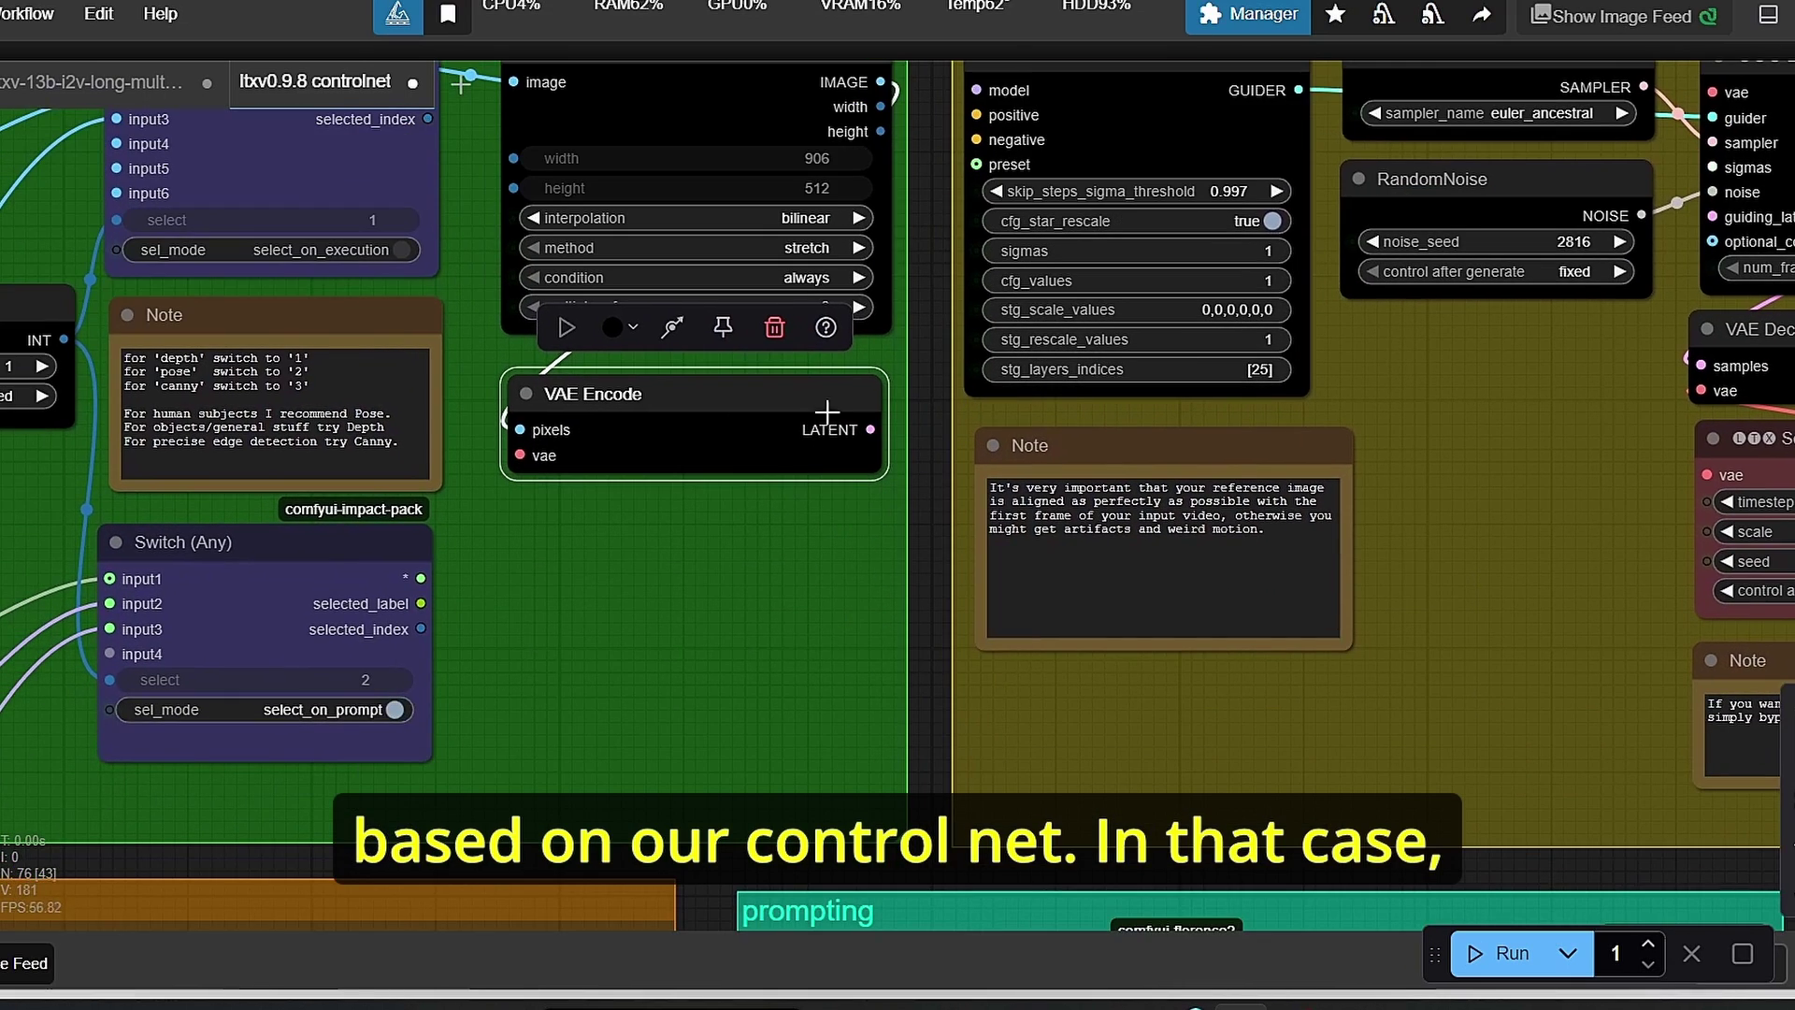
{"action": "left_click_drag", "start_coordinate": [937, 508], "coordinate": [472, 523]}
{"action": "scroll", "coordinate": [873, 481], "scroll_direction": "down", "scroll_amount": 3}
{"action": "scroll", "coordinate": [1264, 311], "scroll_direction": "up", "scroll_amount": 4}
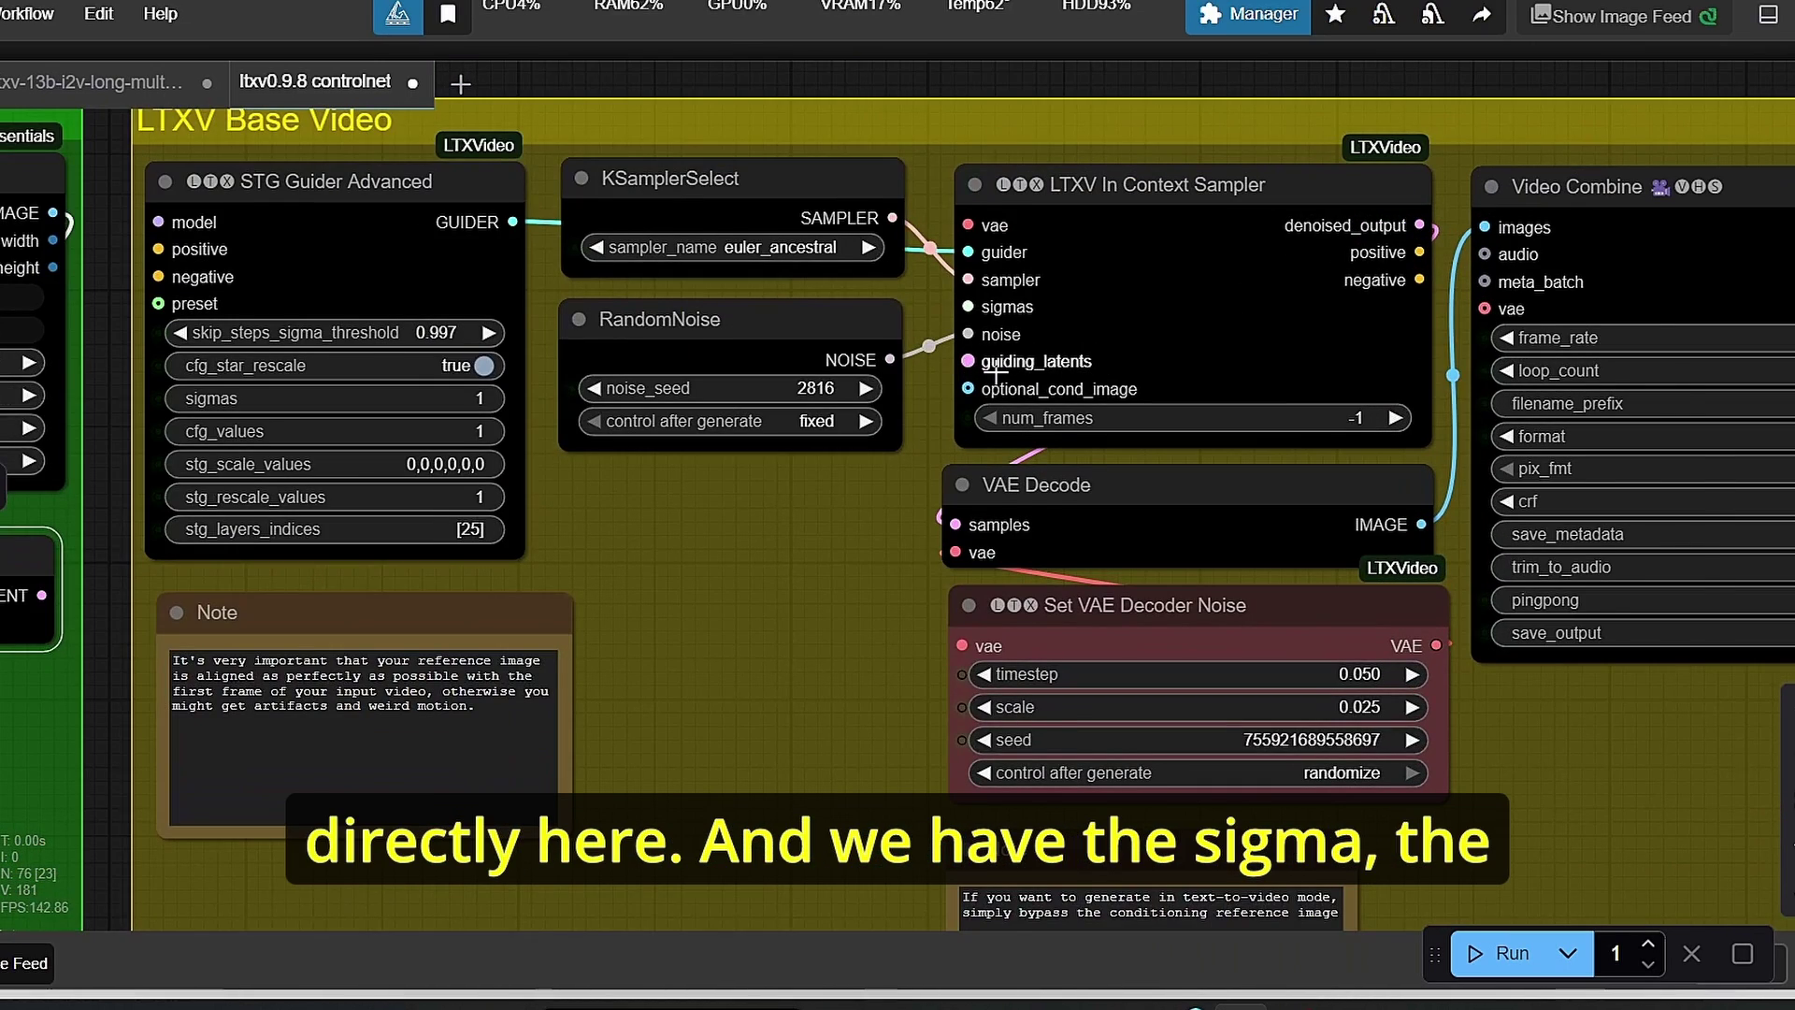
- Check the sampler's sigmas input and view the RandomNoise node's control after generate options without changing them
{"action": "scroll", "coordinate": [994, 370], "scroll_direction": "up", "scroll_amount": 2}
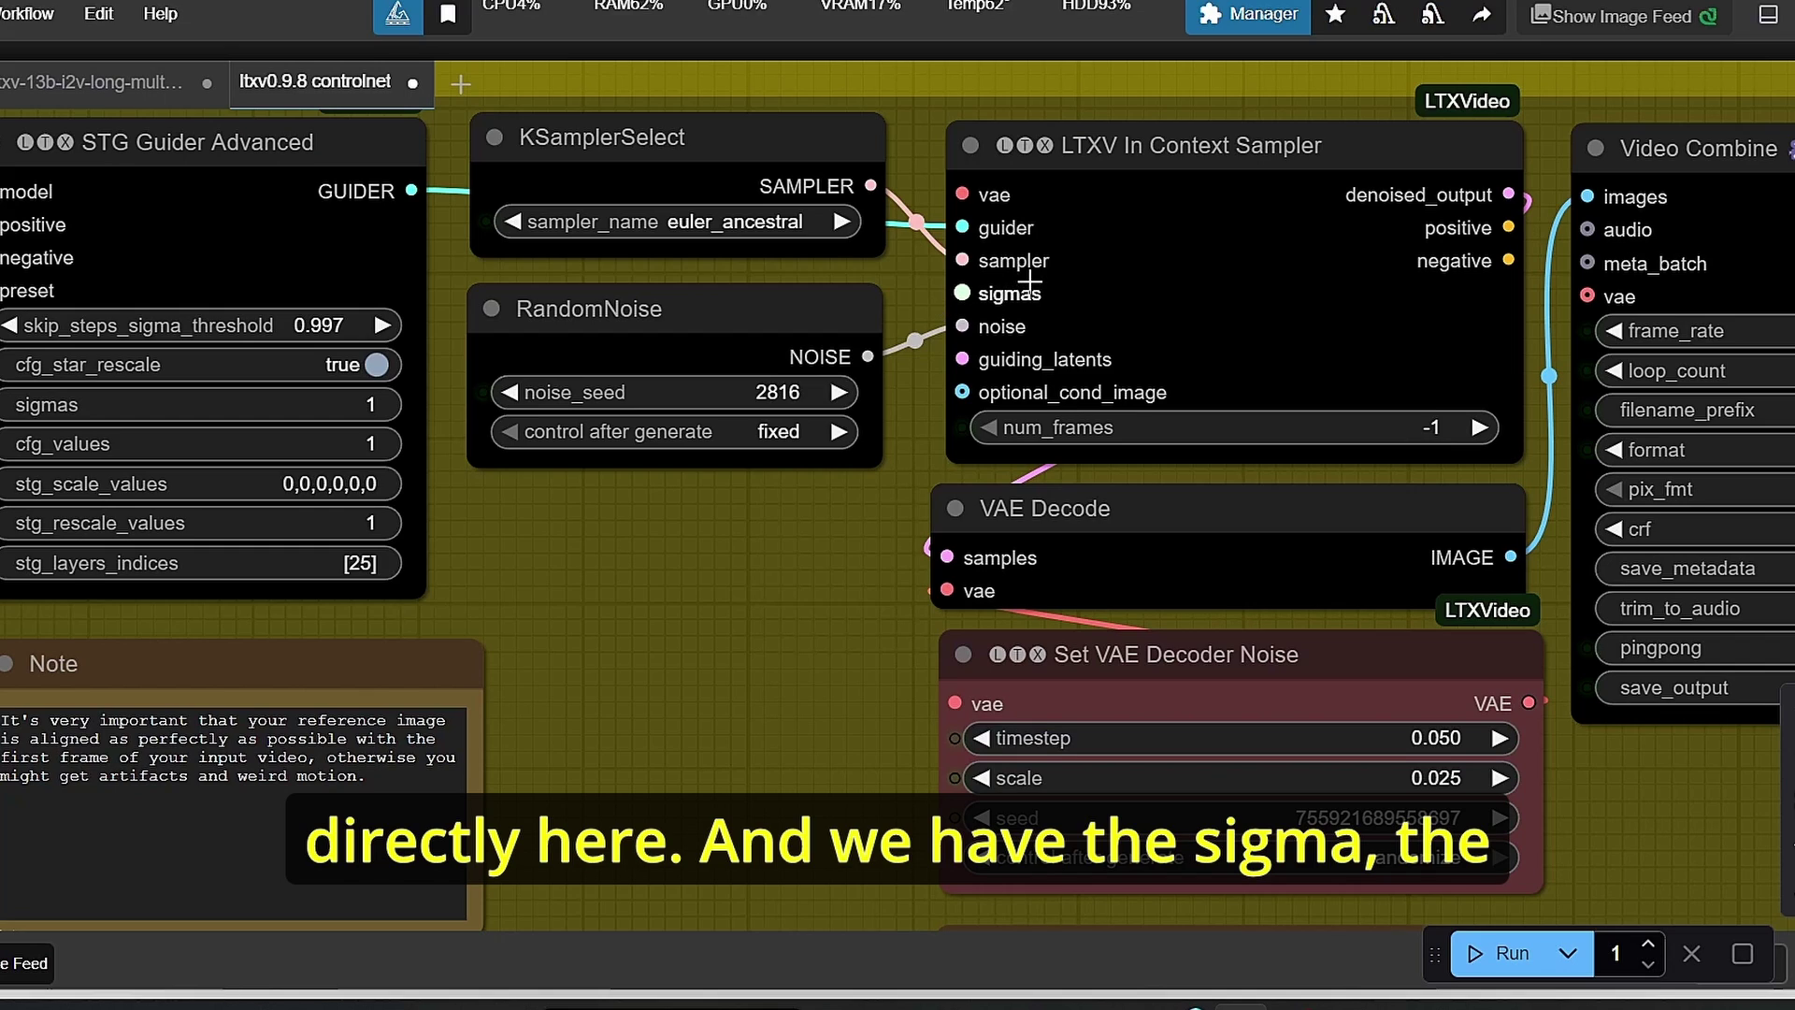
{"action": "left_click", "coordinate": [635, 349]}
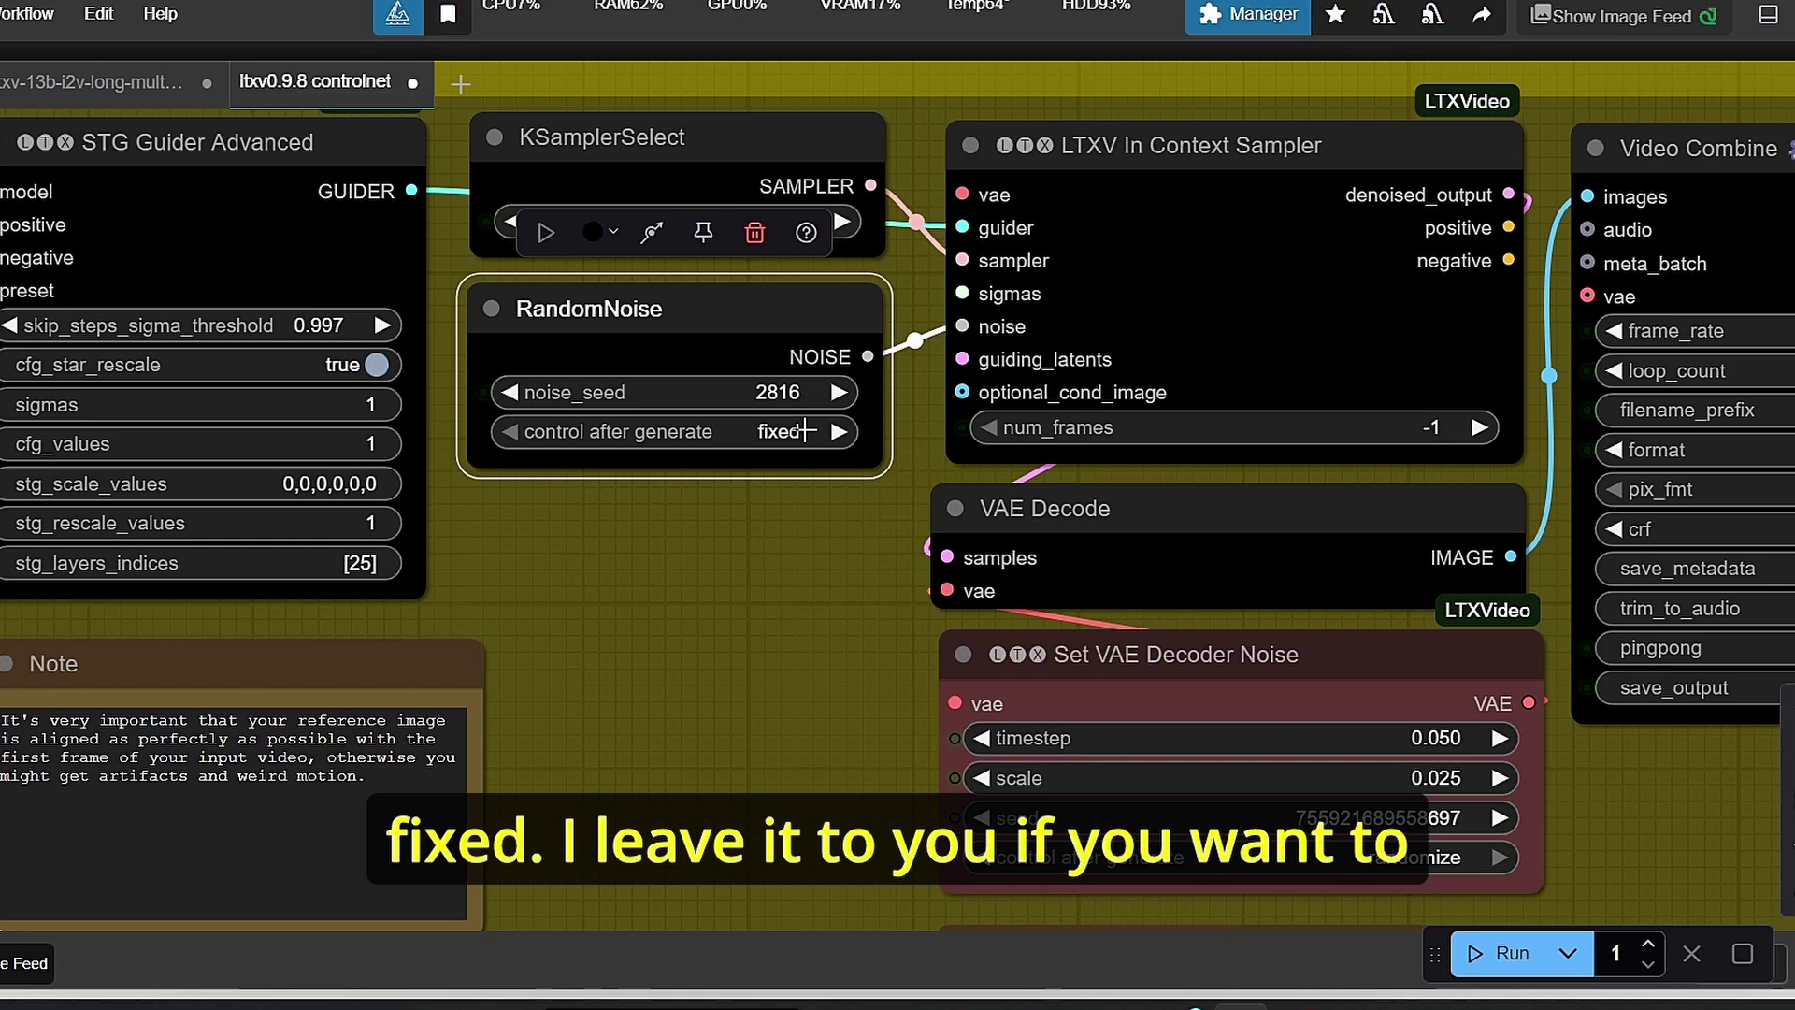
{"action": "left_click", "coordinate": [799, 433]}
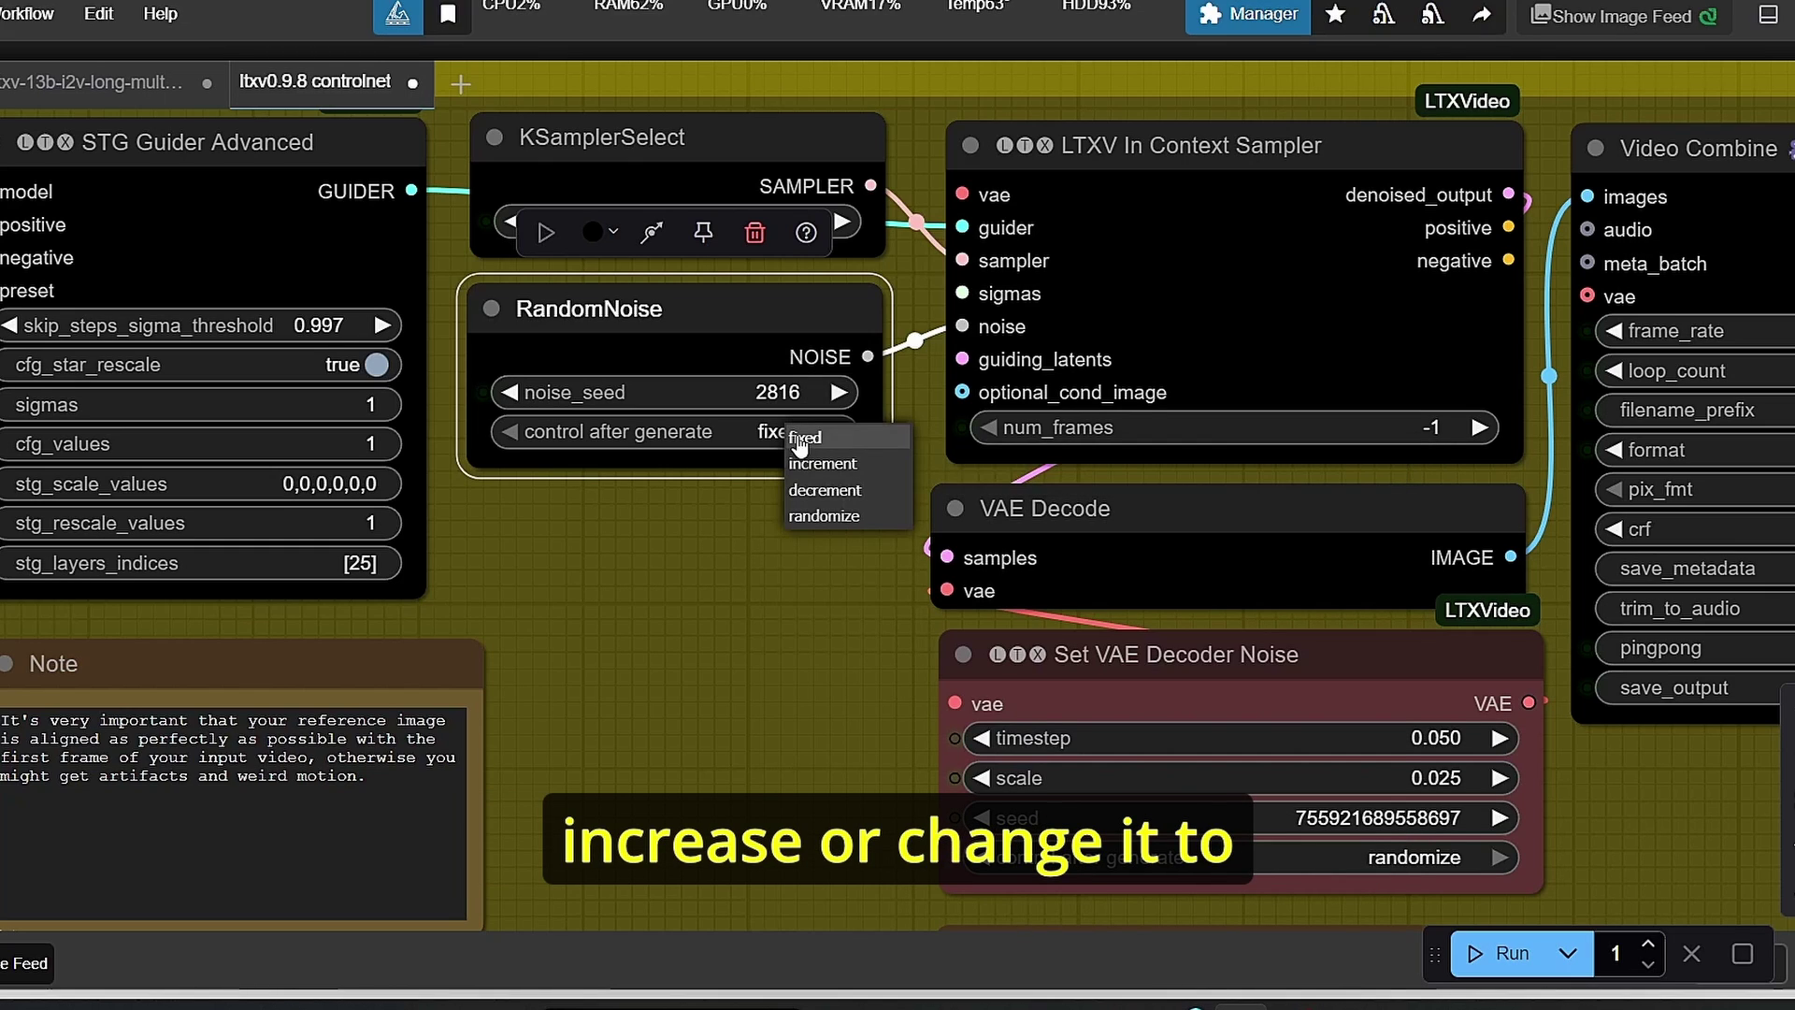
{"action": "left_click", "coordinate": [659, 609]}
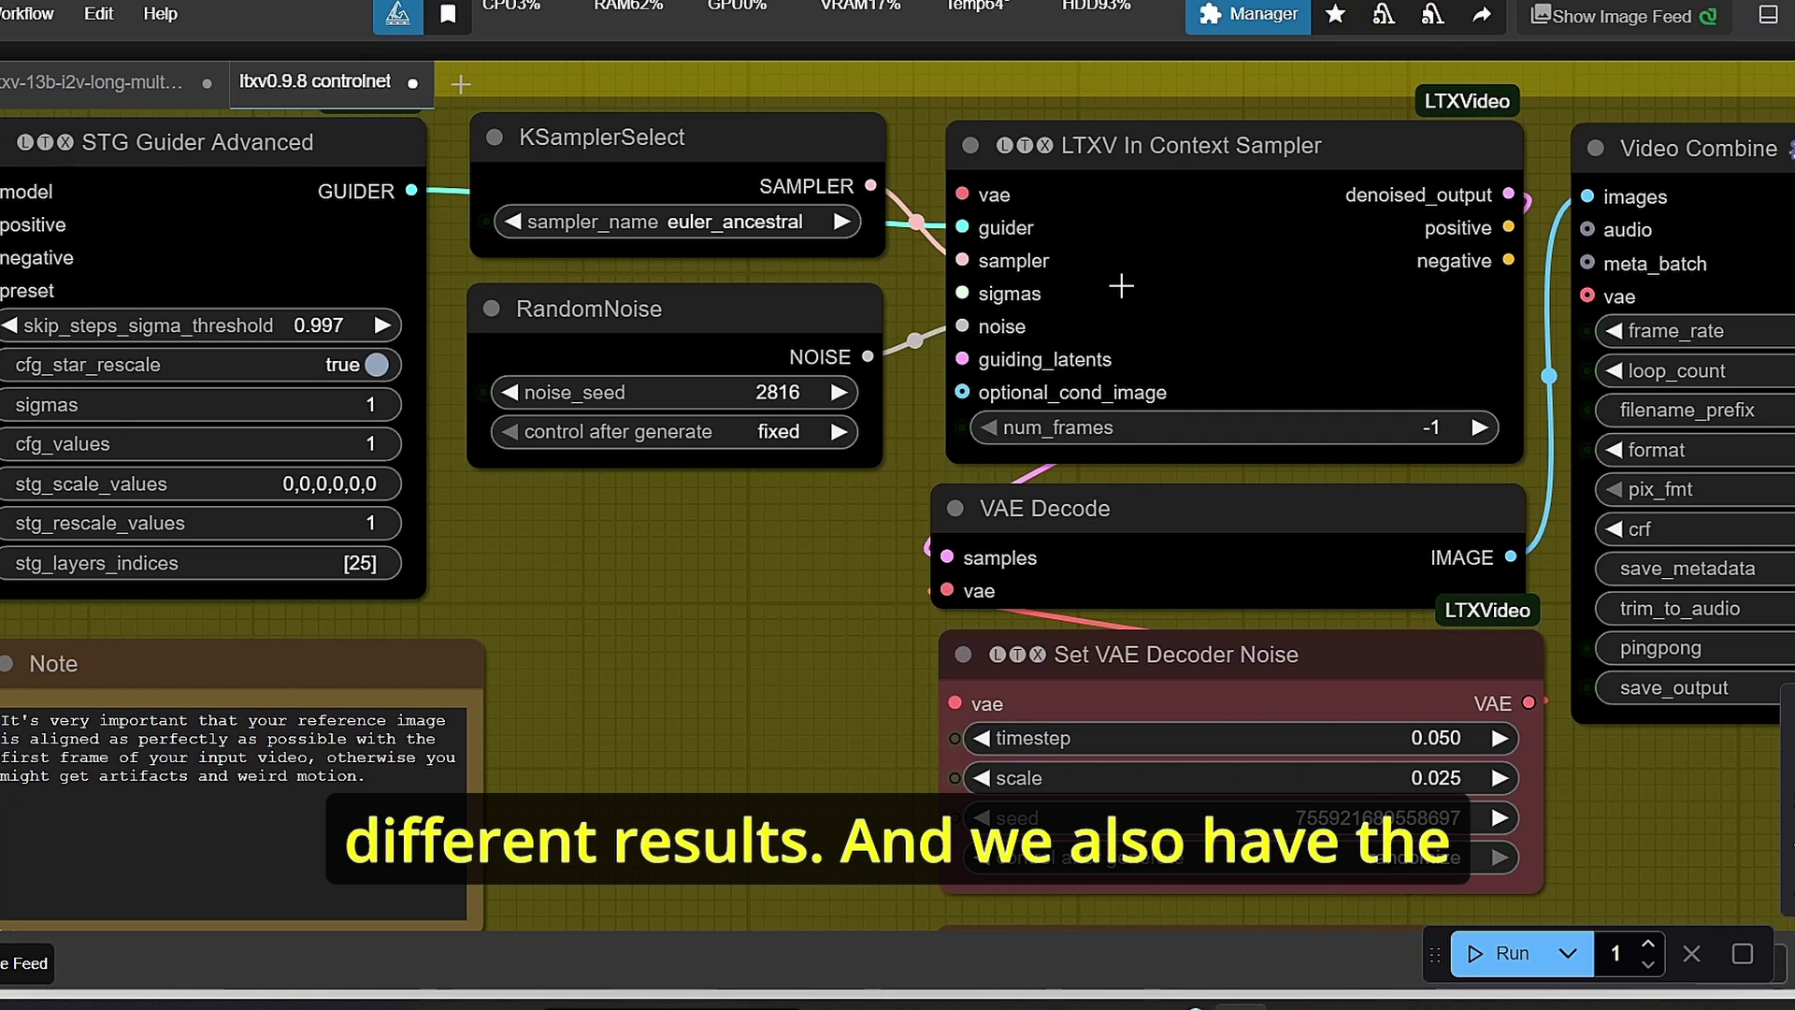
- Examine the sampler's vae input, the VAE Decode node and the Set VAE Decoder Noise parameters
{"action": "left_click", "coordinate": [1084, 234]}
{"action": "scroll", "coordinate": [968, 200], "scroll_direction": "up", "scroll_amount": 2}
{"action": "scroll", "coordinate": [973, 201], "scroll_direction": "down", "scroll_amount": 6}
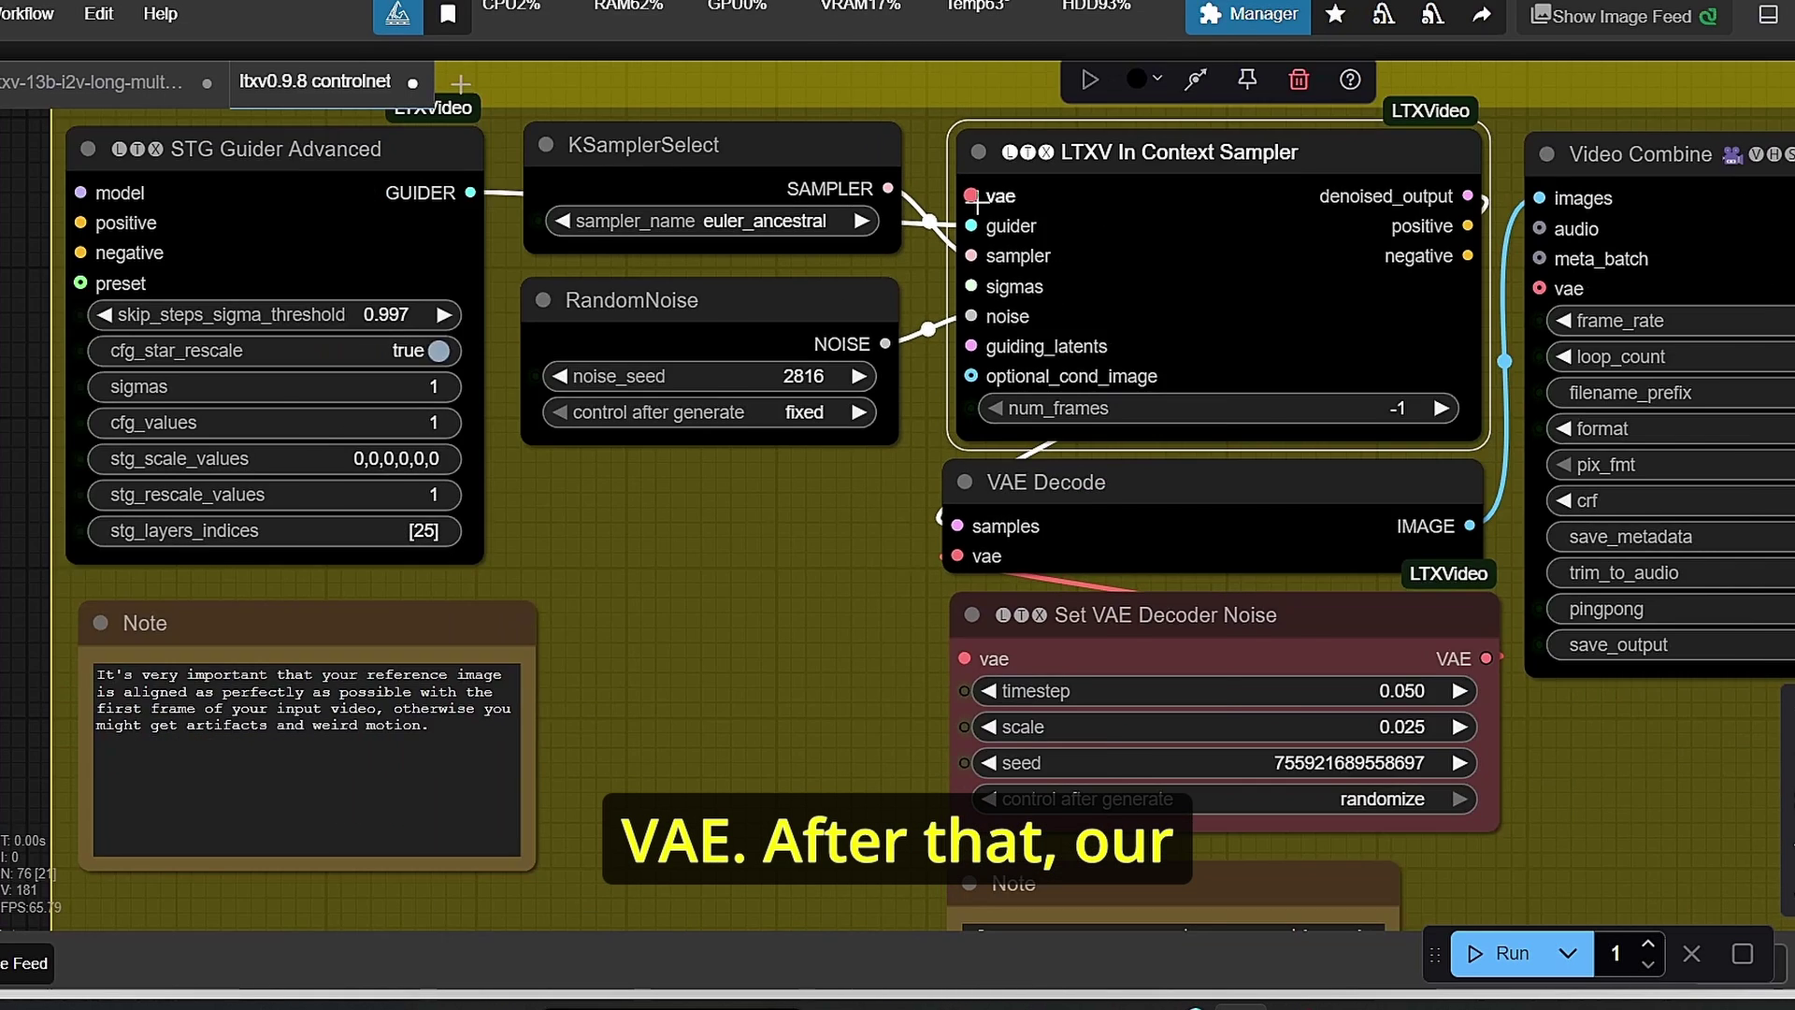
{"action": "scroll", "coordinate": [864, 348], "scroll_direction": "up", "scroll_amount": 3}
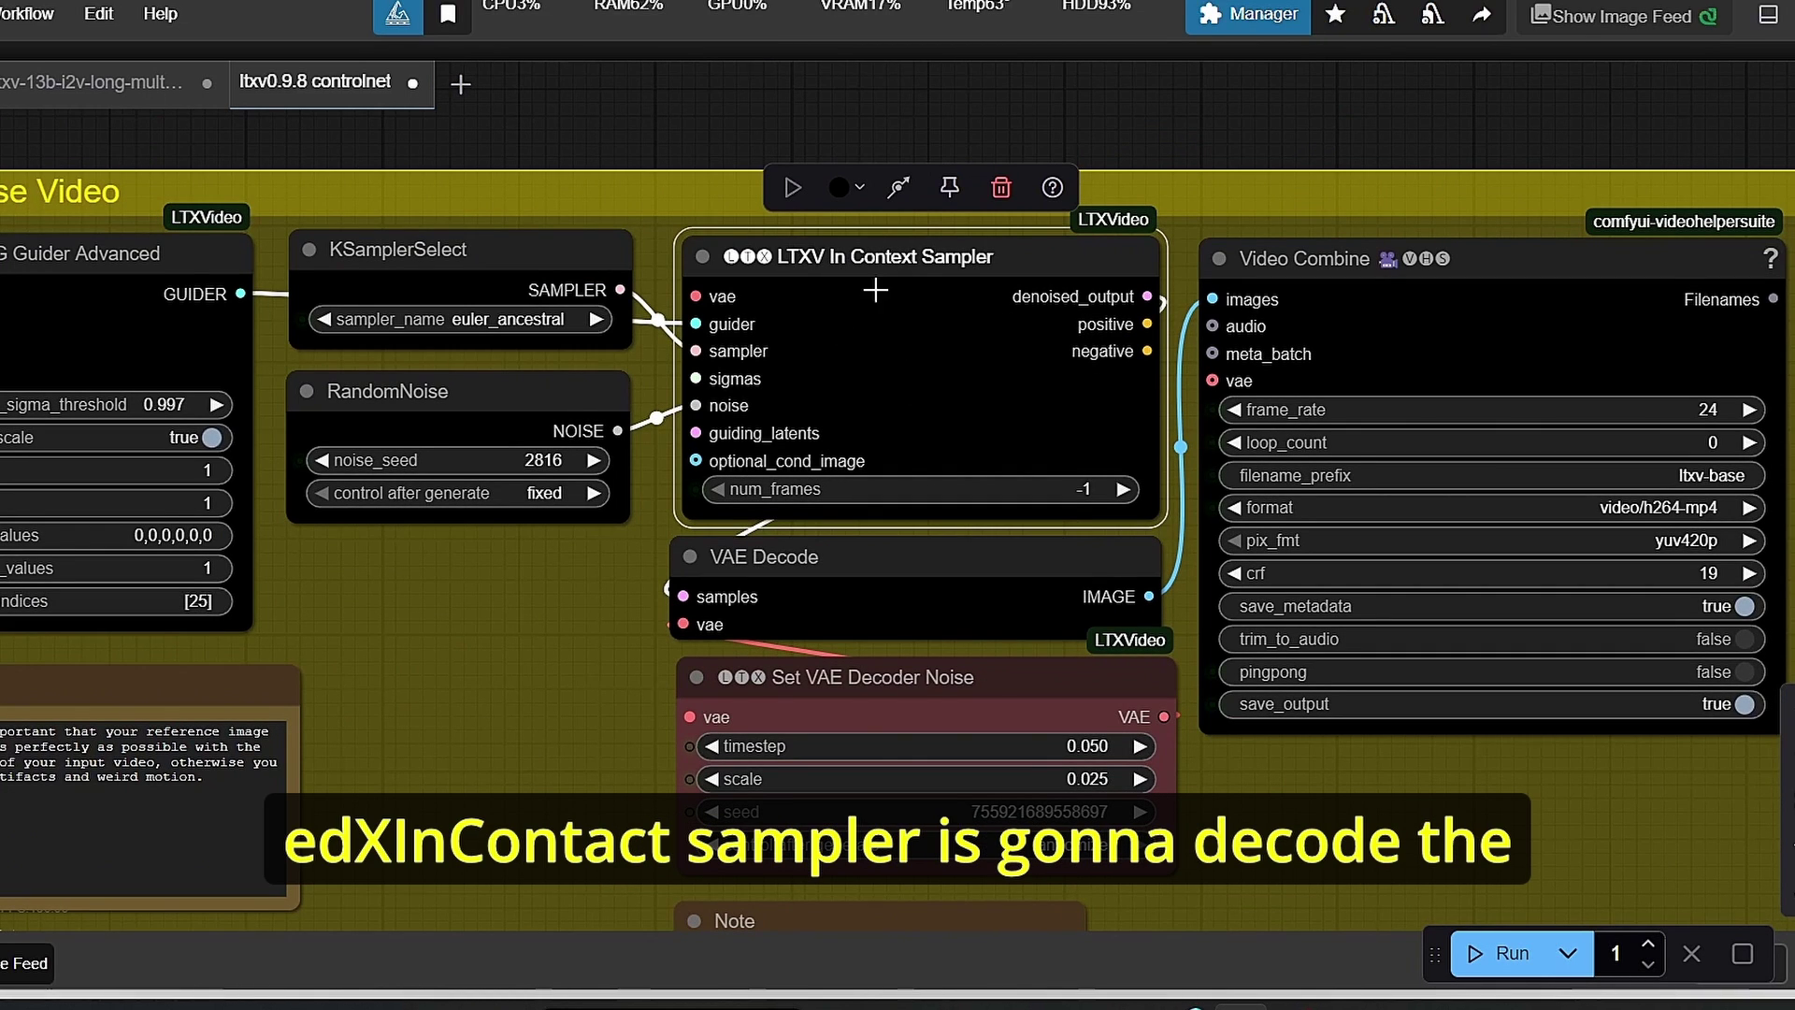
{"action": "left_click", "coordinate": [889, 602]}
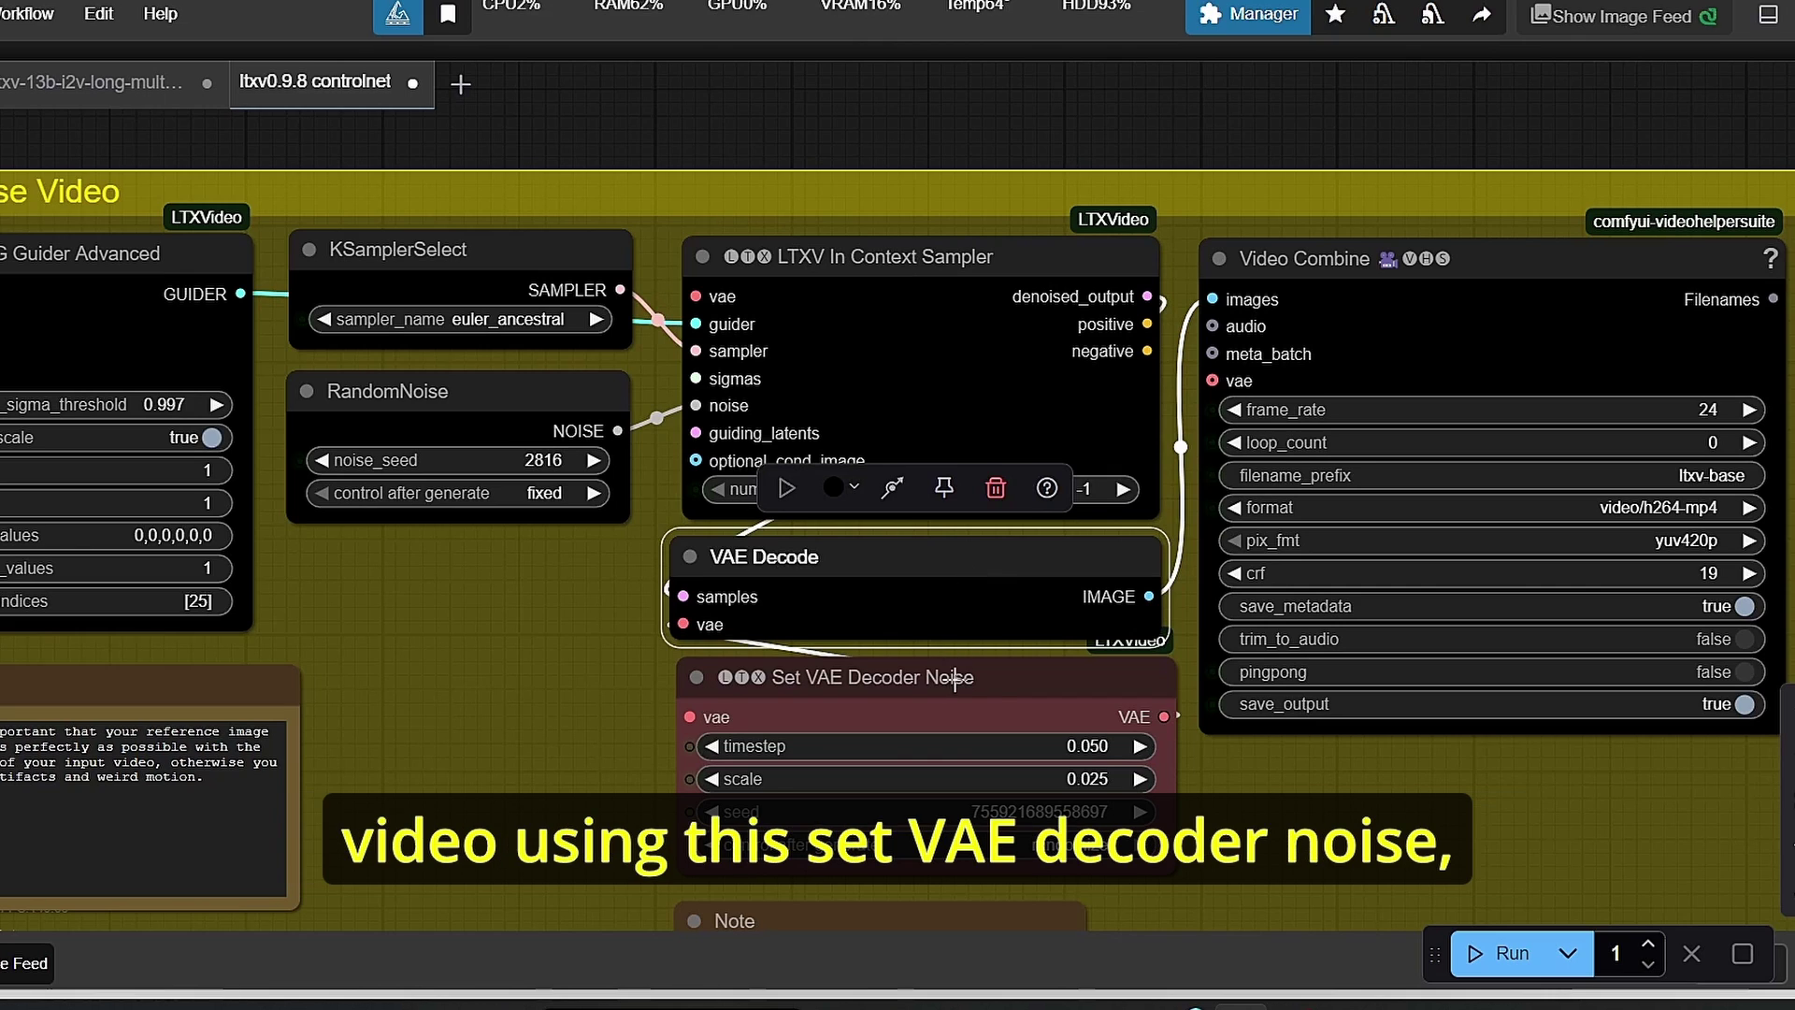
{"action": "mouse_move", "coordinate": [991, 699]}
{"action": "left_mouse_down"}
{"action": "mouse_move", "coordinate": [378, 719]}
{"action": "mouse_move", "coordinate": [976, 702]}
{"action": "left_mouse_up"}
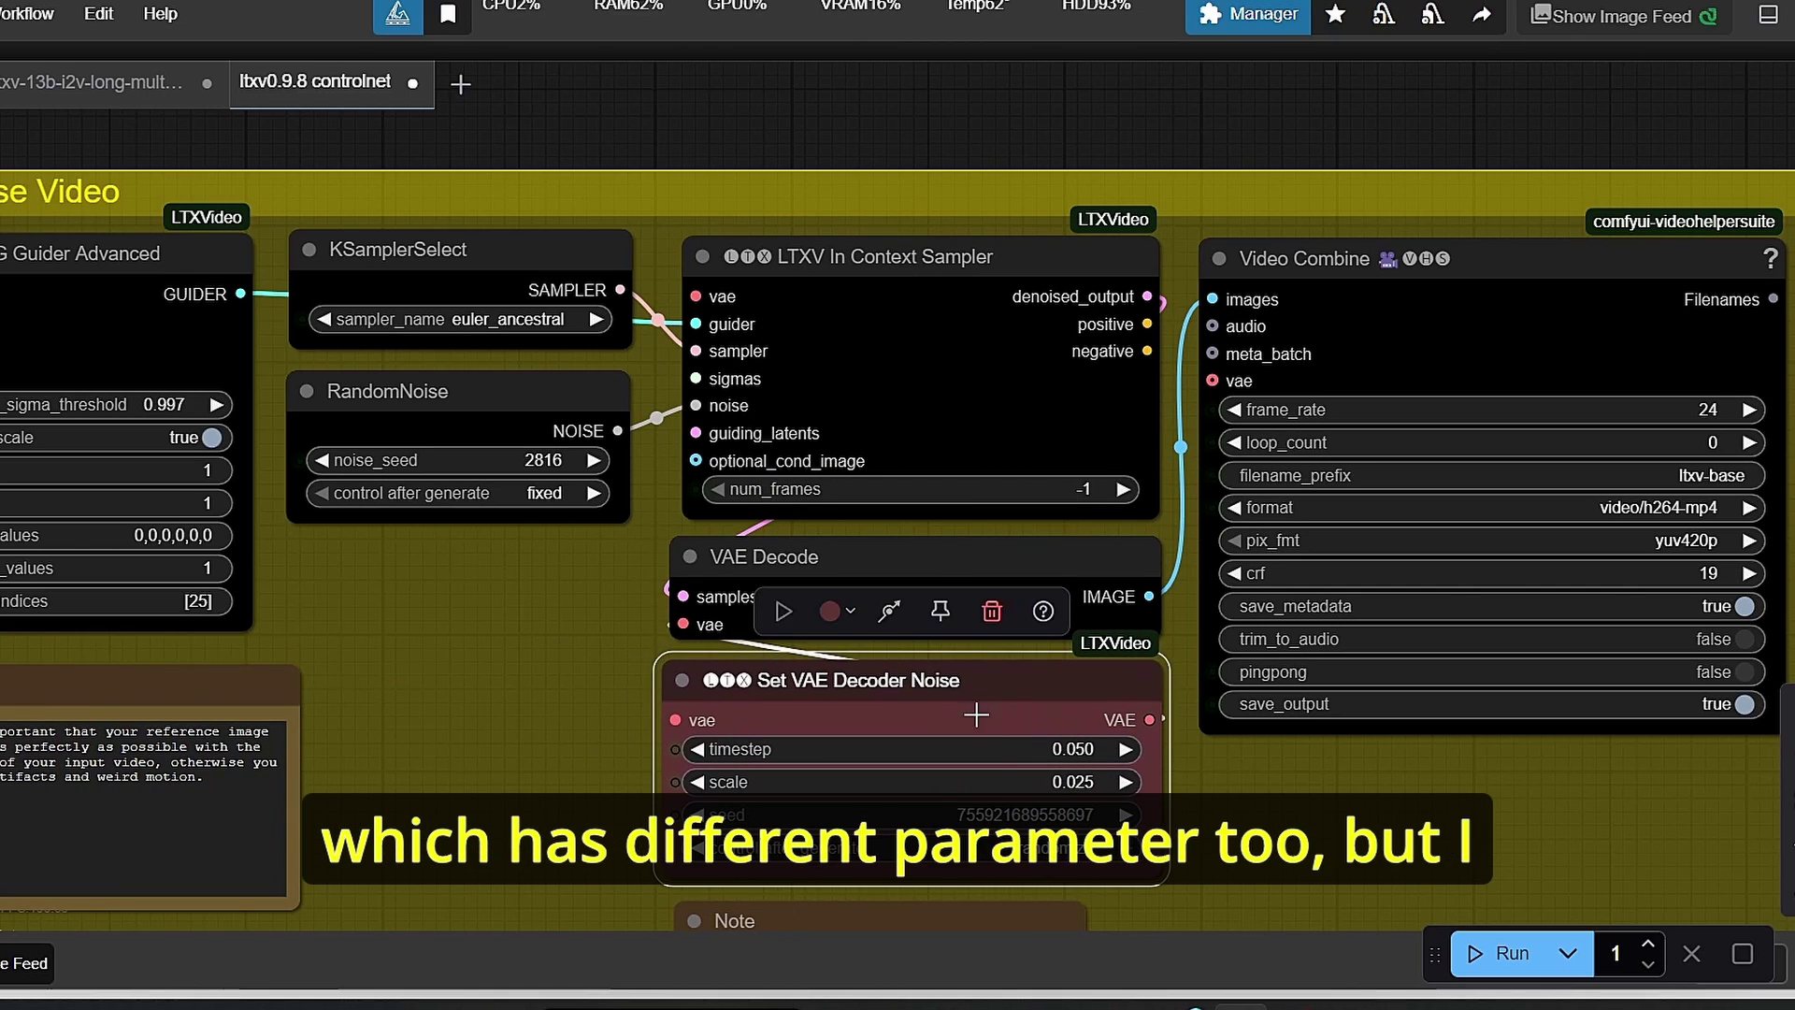
{"action": "left_click_drag", "start_coordinate": [521, 846], "coordinate": [474, 661]}
{"action": "scroll", "coordinate": [856, 574], "scroll_direction": "up", "scroll_amount": 2}
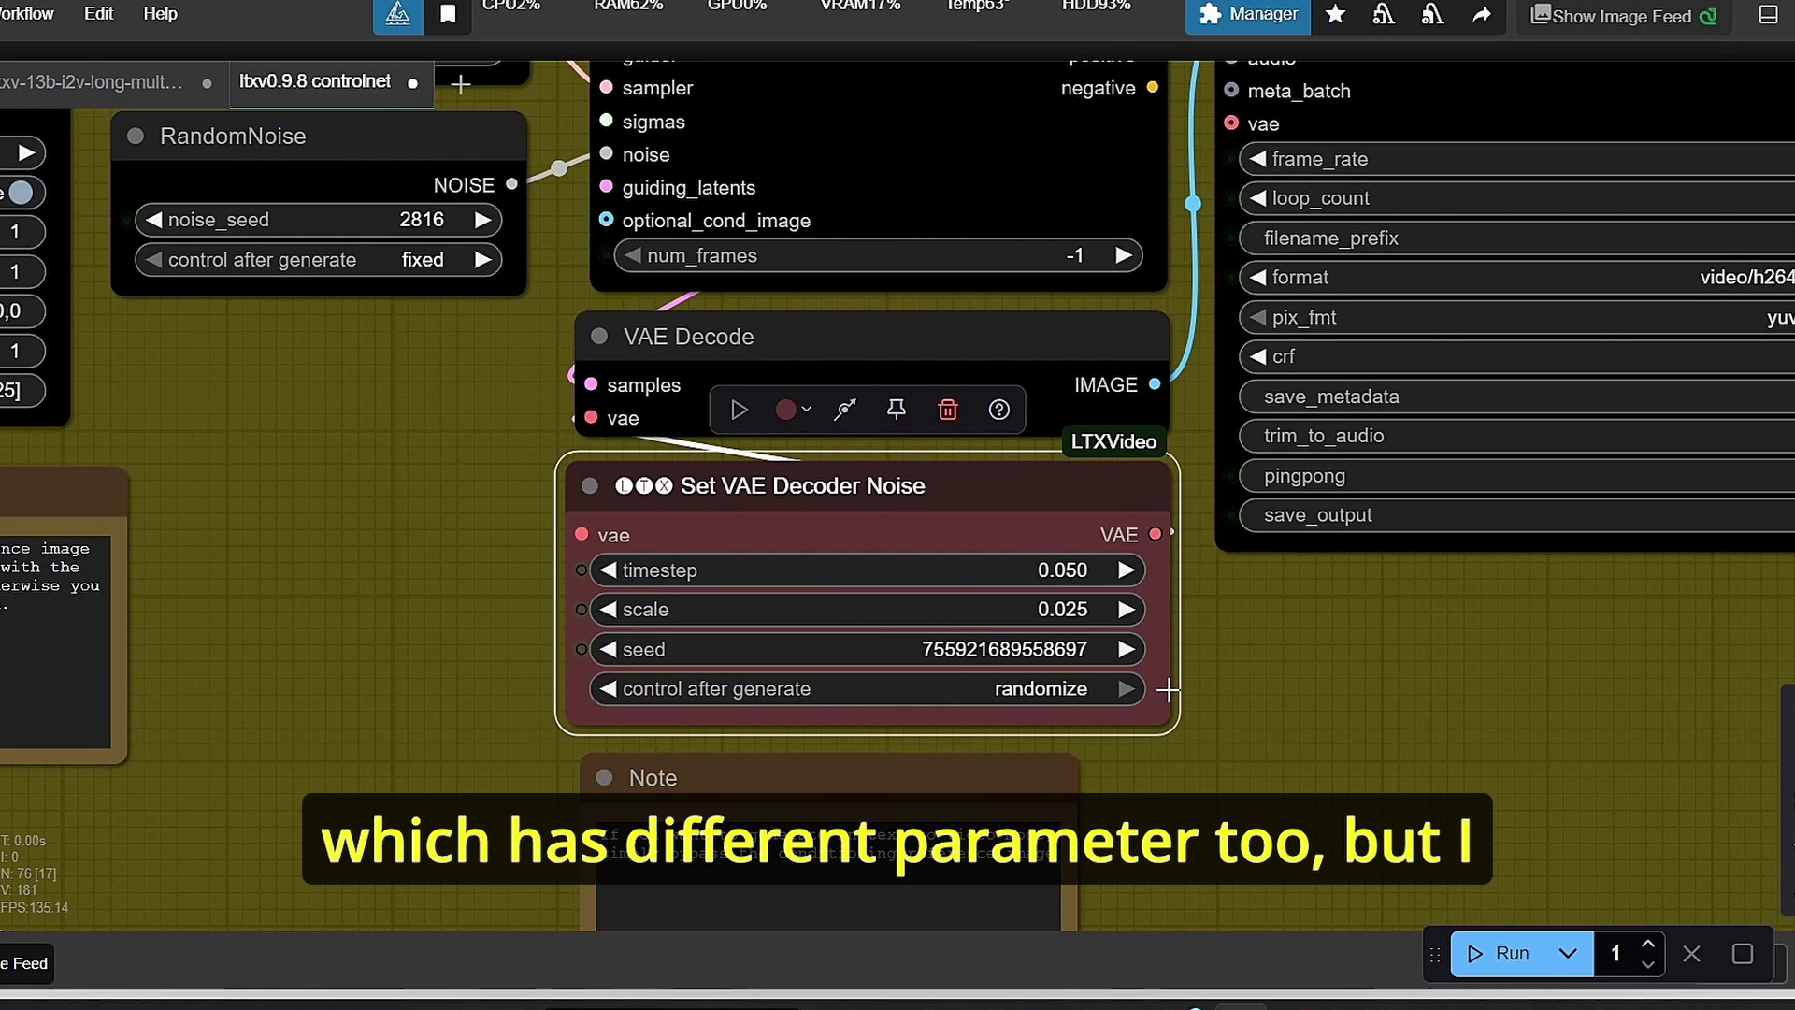
{"action": "left_click", "coordinate": [1251, 657]}
- Review the Video Combine node's frame rate, format and output settings
{"action": "scroll", "coordinate": [1253, 657], "scroll_direction": "down", "scroll_amount": 5}
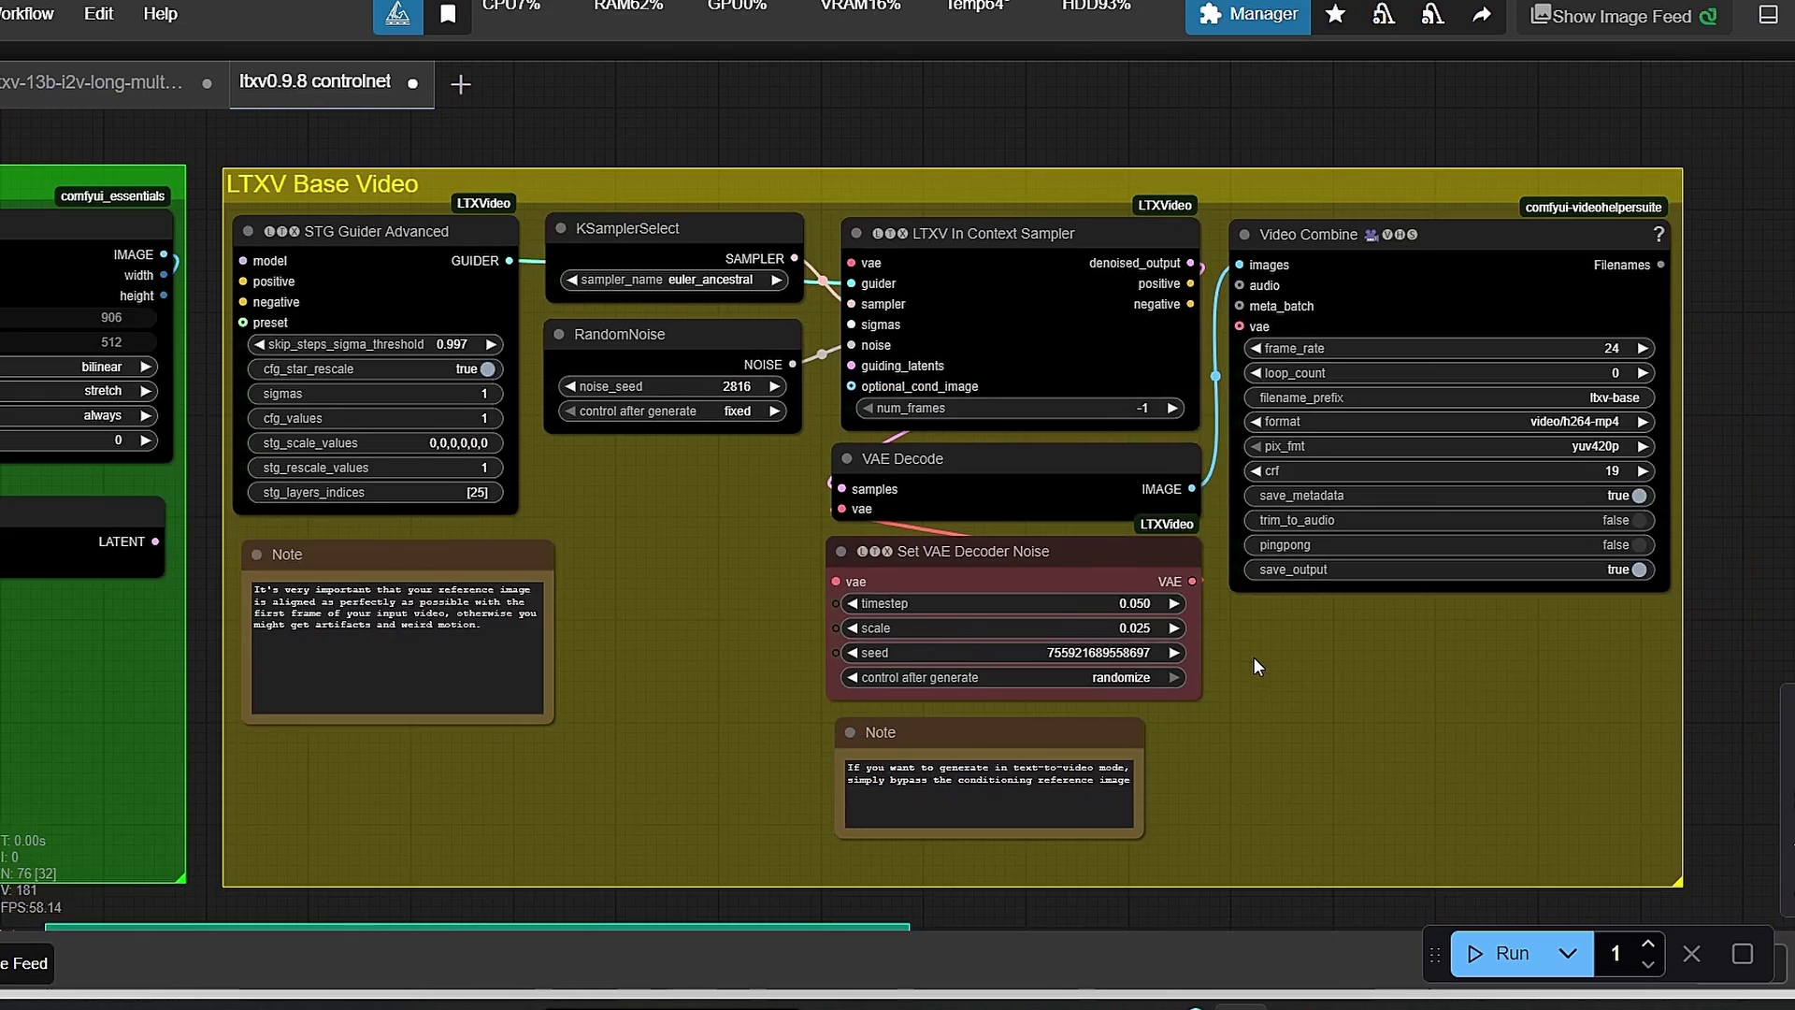
{"action": "left_click_drag", "start_coordinate": [1253, 656], "coordinate": [1083, 695]}
{"action": "scroll", "coordinate": [1040, 507], "scroll_direction": "up", "scroll_amount": 4}
{"action": "left_click", "coordinate": [1348, 239]}
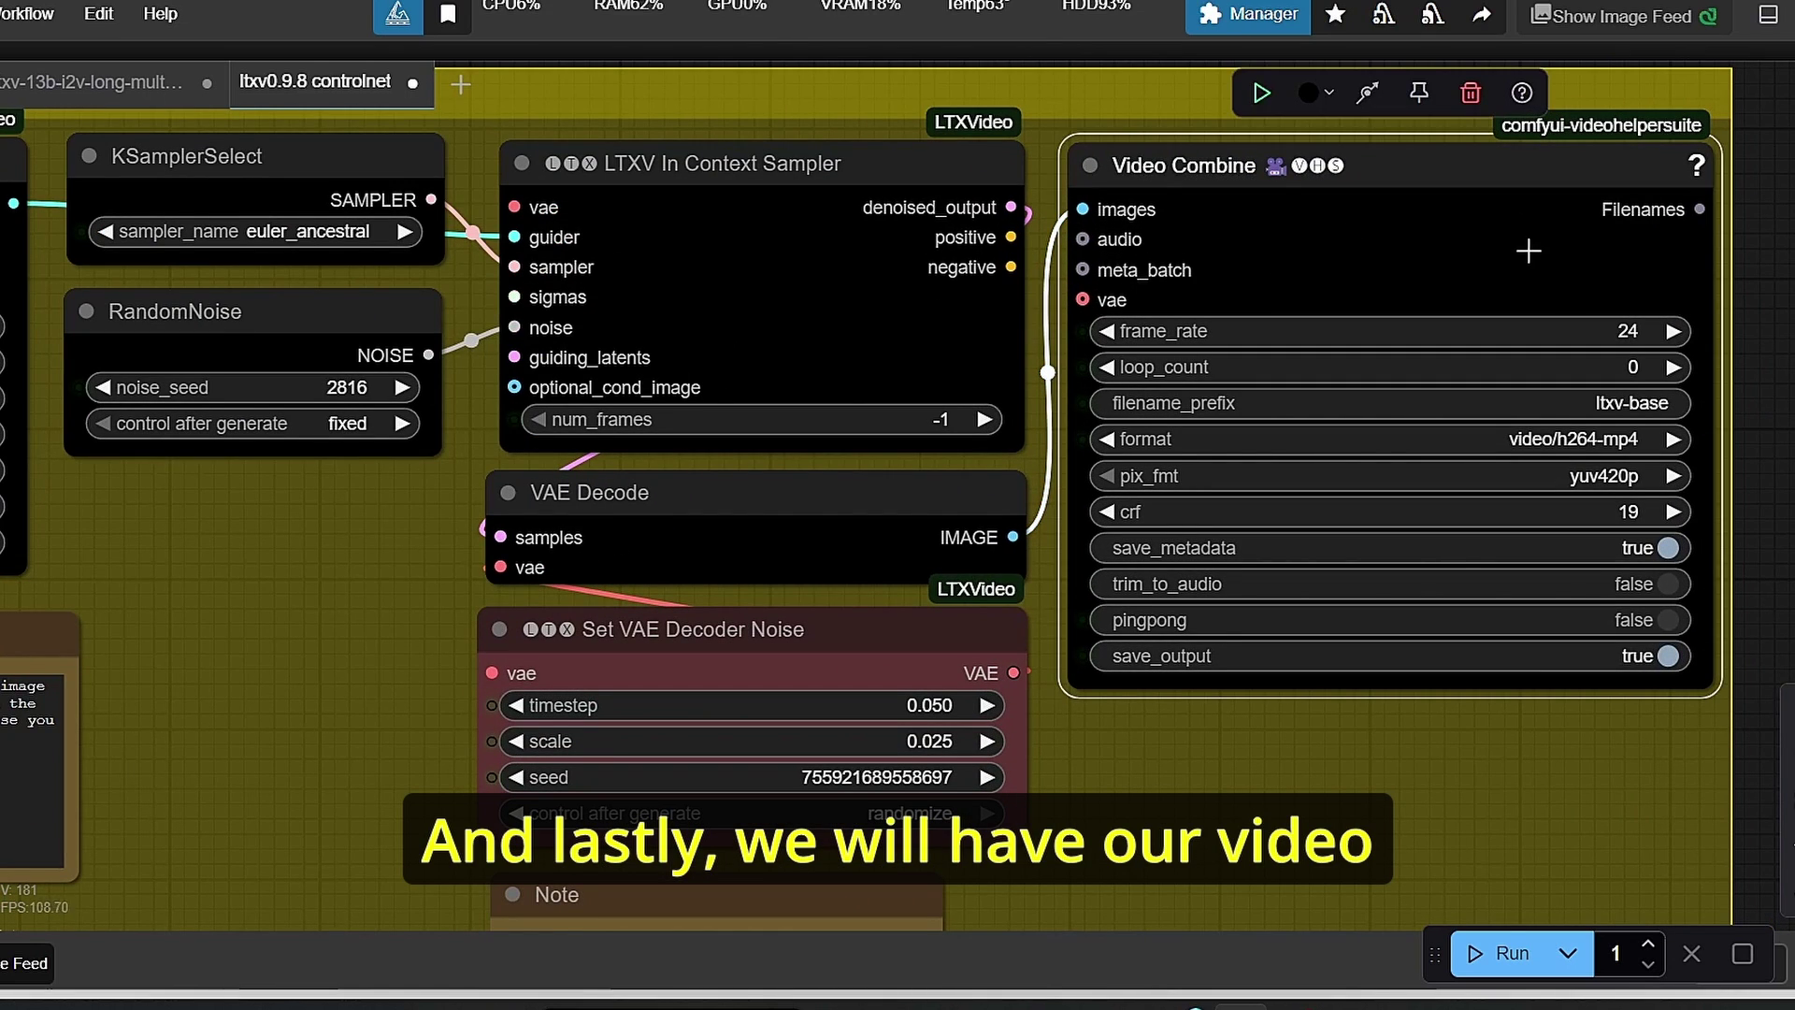
{"action": "scroll", "coordinate": [1636, 374], "scroll_direction": "down", "scroll_amount": 3}
{"action": "scroll", "coordinate": [1634, 385], "scroll_direction": "up", "scroll_amount": 4}
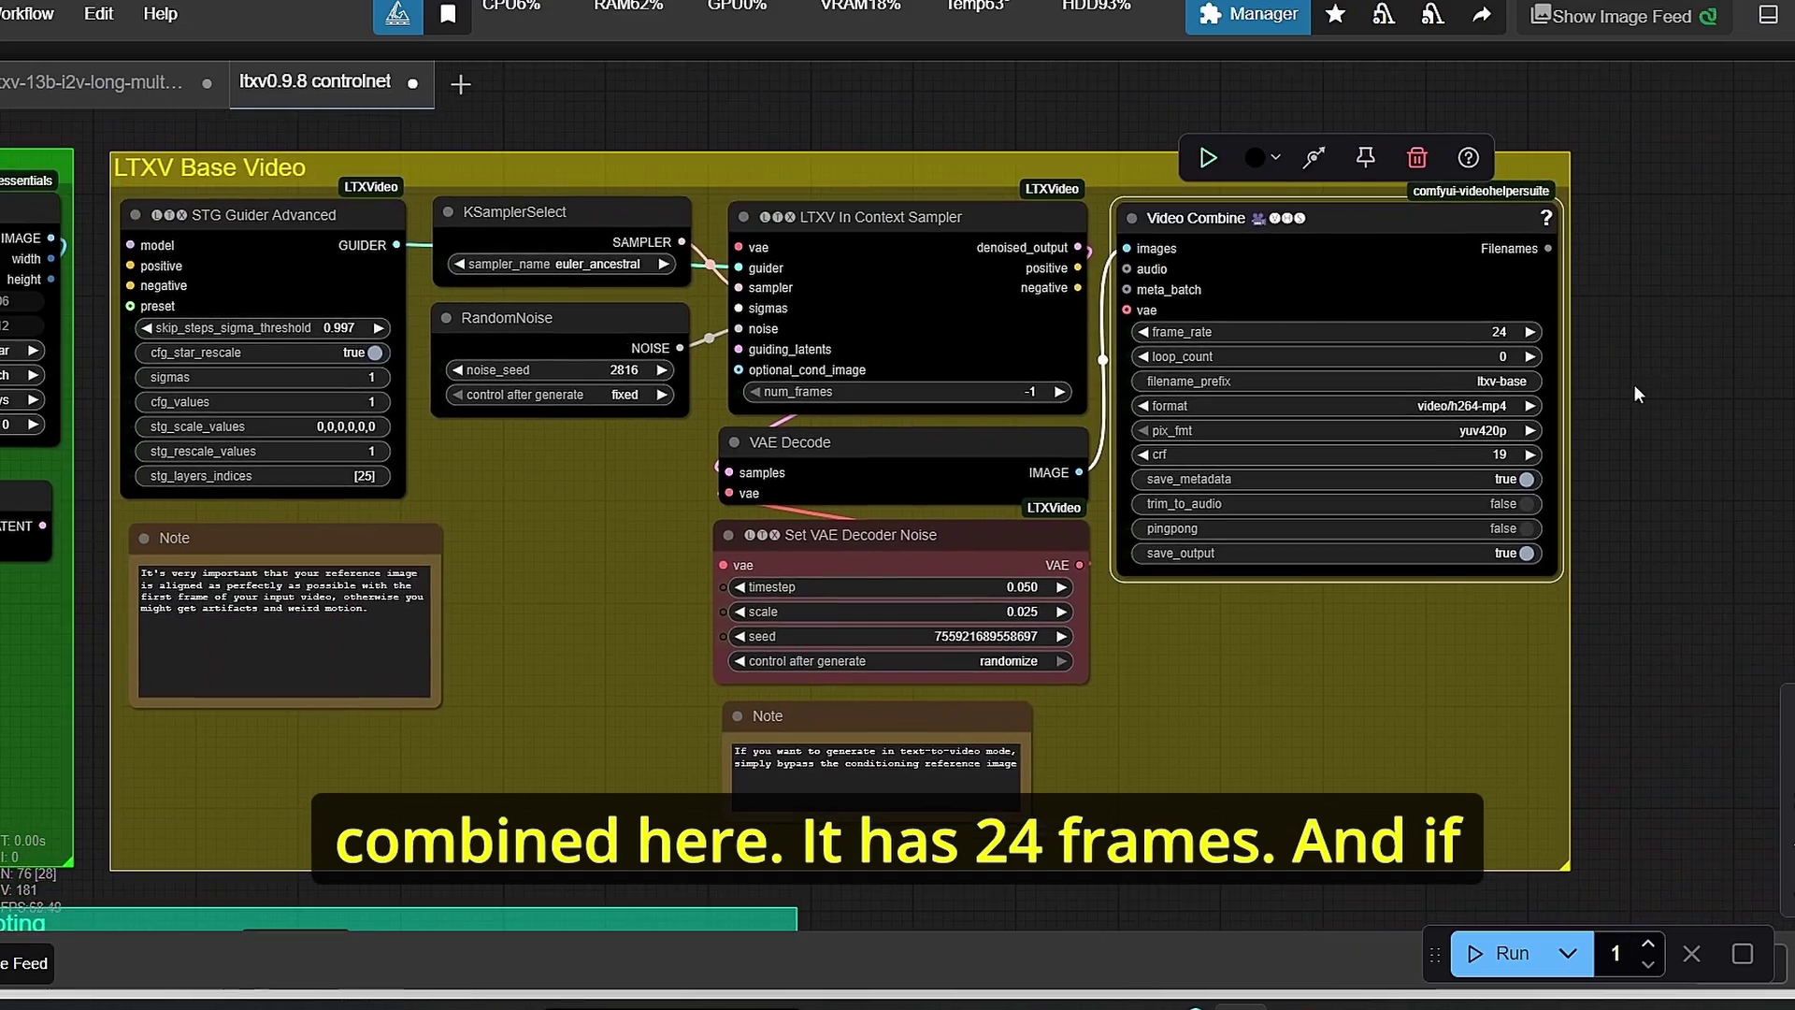
- Go back to the Load Video node and check its frame_load_cap setting, which limits the video length
{"action": "scroll", "coordinate": [1602, 366], "scroll_direction": "down", "scroll_amount": 5}
{"action": "scroll", "coordinate": [1602, 365], "scroll_direction": "down", "scroll_amount": 6}
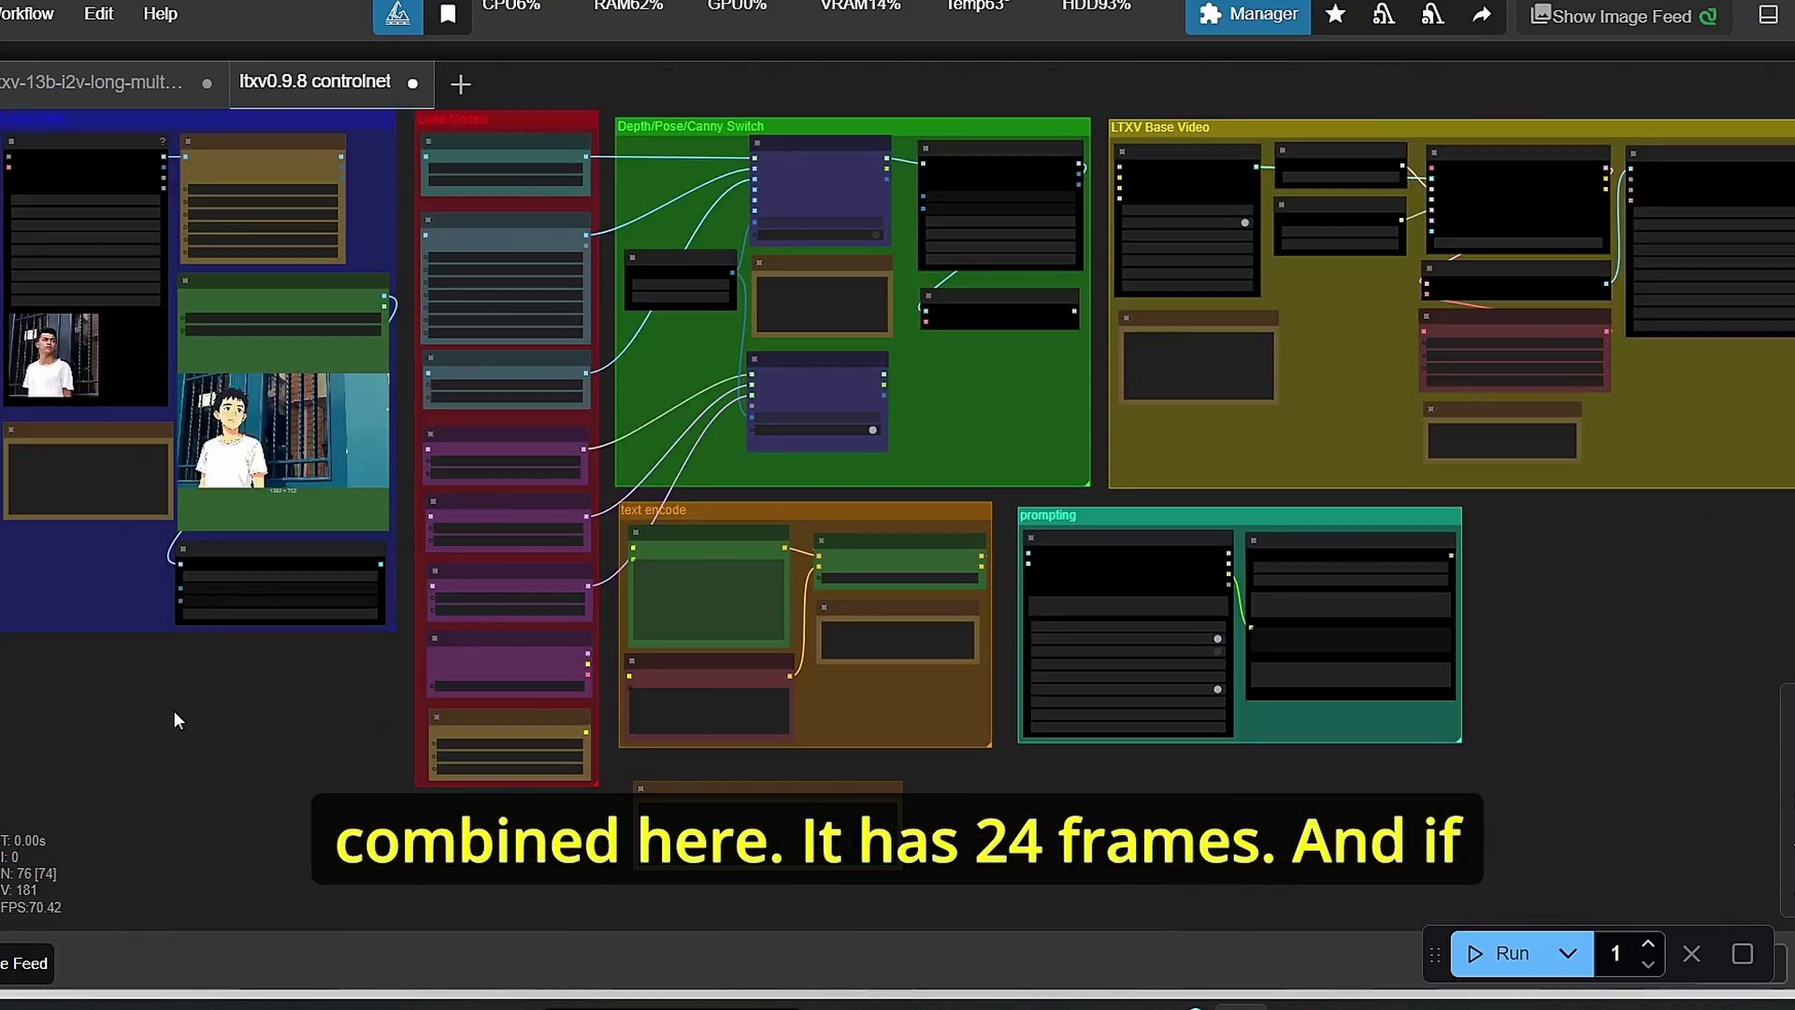
{"action": "left_click_drag", "start_coordinate": [172, 710], "coordinate": [721, 850]}
{"action": "scroll", "coordinate": [376, 376], "scroll_direction": "up", "scroll_amount": 8}
{"action": "left_click_drag", "start_coordinate": [636, 505], "coordinate": [474, 503]}
{"action": "scroll", "coordinate": [621, 400], "scroll_direction": "up", "scroll_amount": 5}
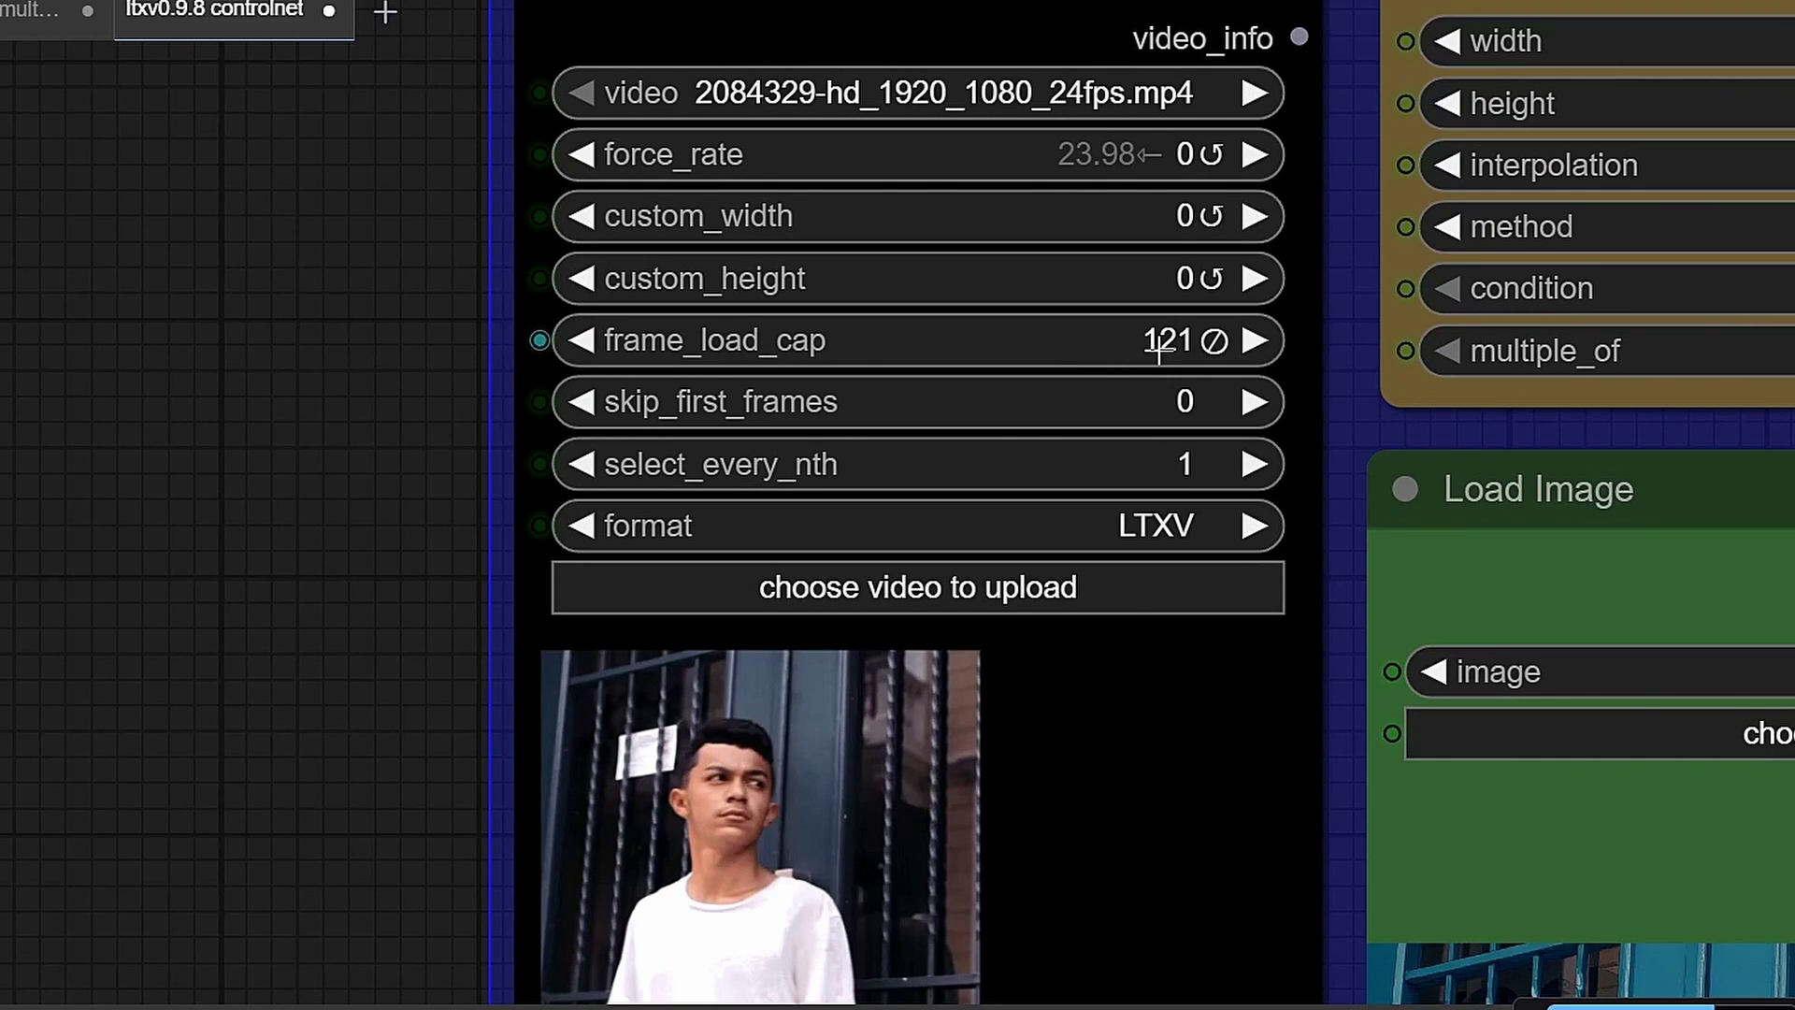
{"action": "scroll", "coordinate": [1159, 346], "scroll_direction": "down", "scroll_amount": 4}
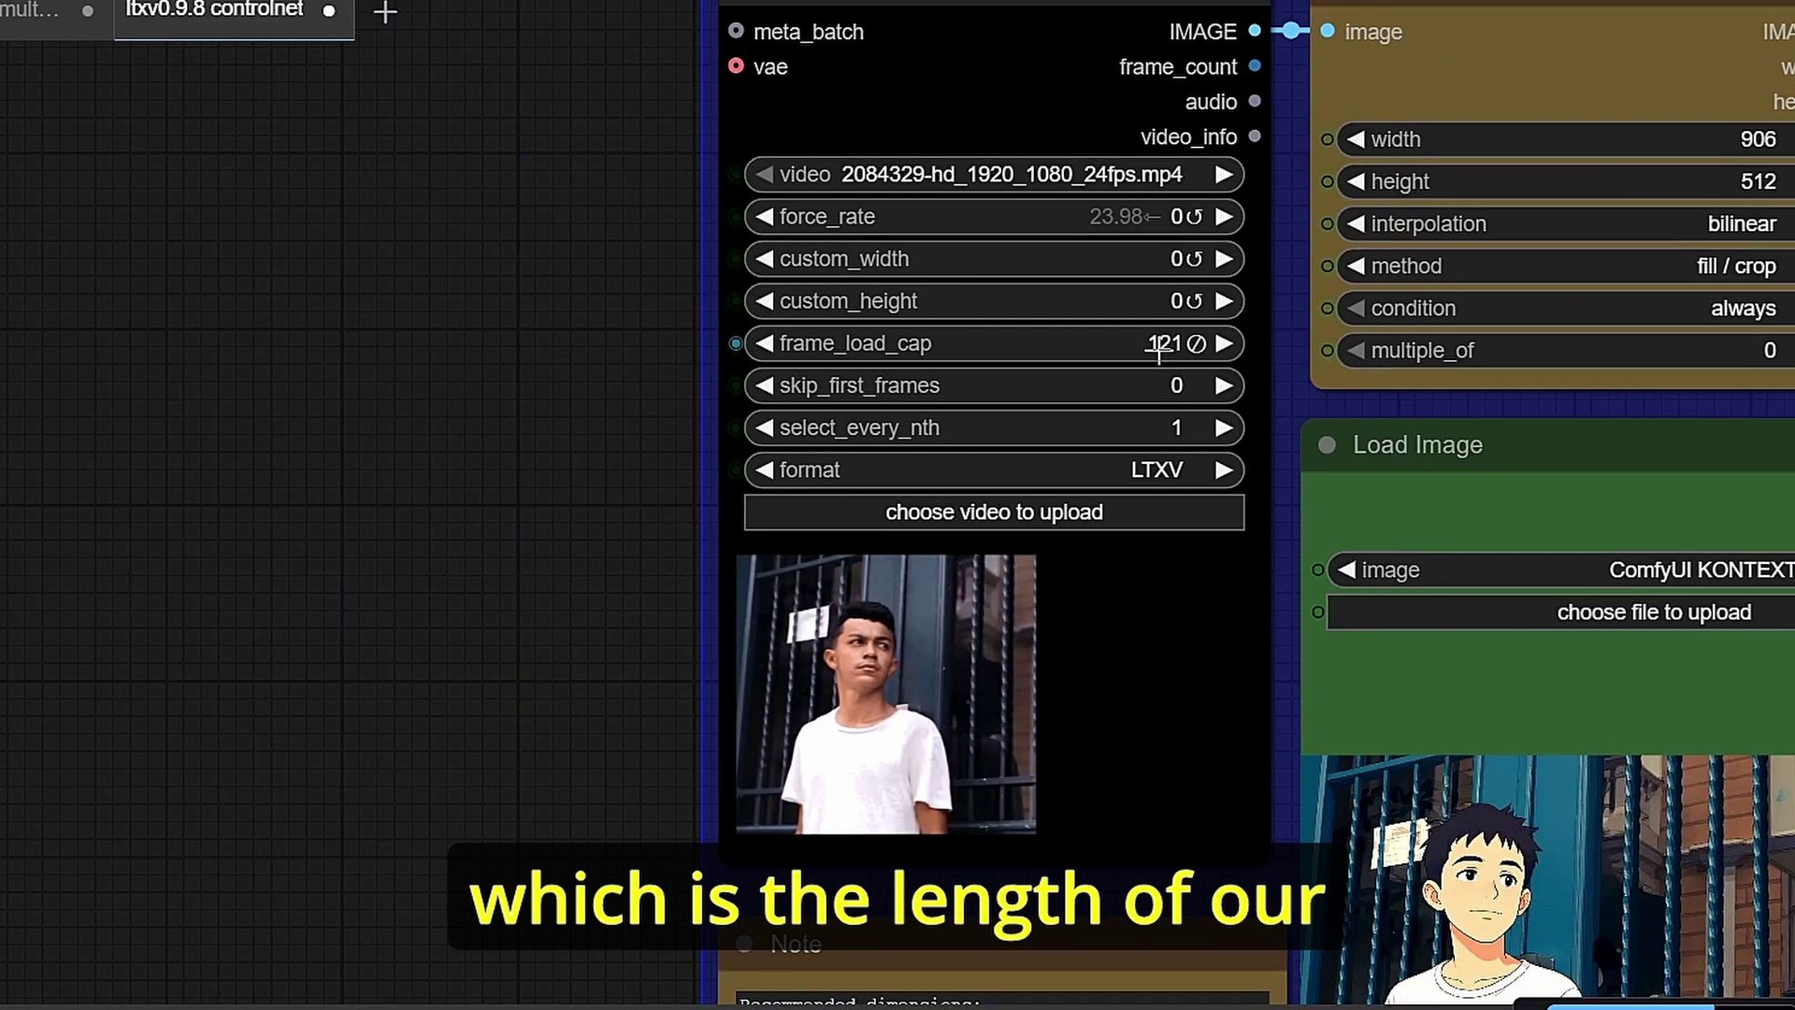
{"action": "scroll", "coordinate": [574, 473], "scroll_direction": "up", "scroll_amount": 2}
{"action": "left_click_drag", "start_coordinate": [573, 473], "coordinate": [390, 505]}
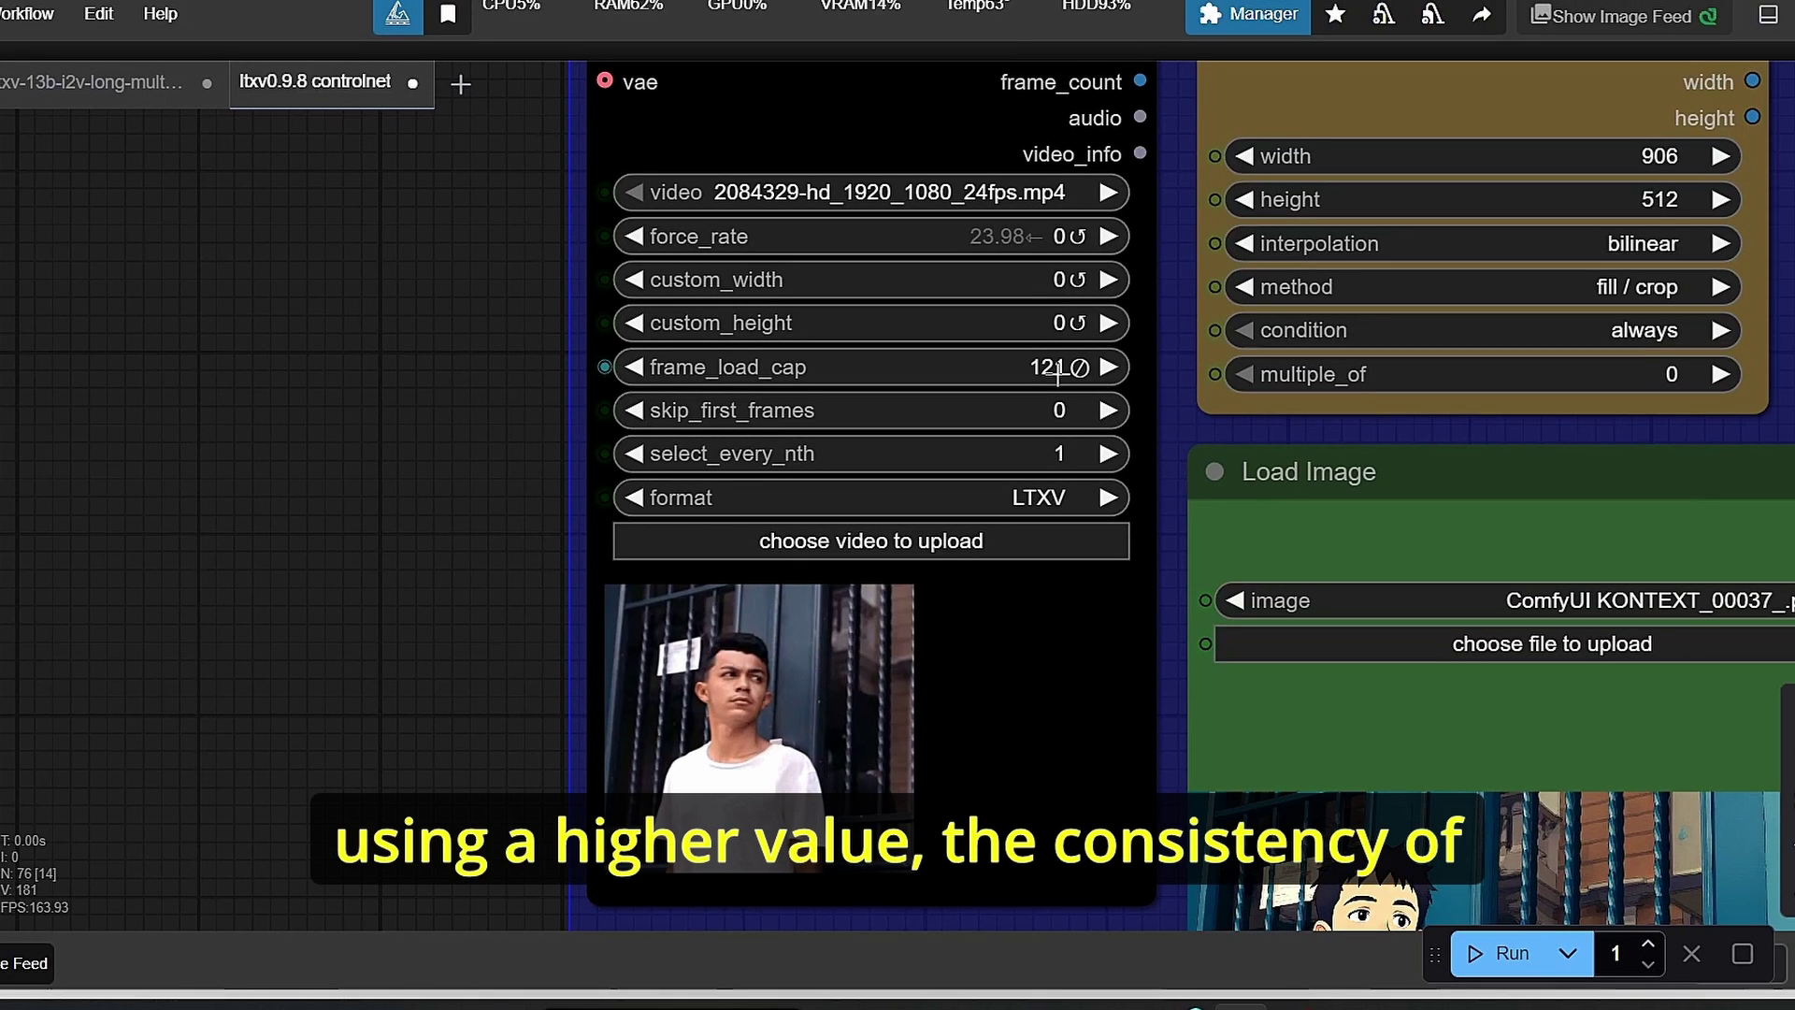
{"action": "scroll", "coordinate": [1085, 379], "scroll_direction": "down", "scroll_amount": 10}
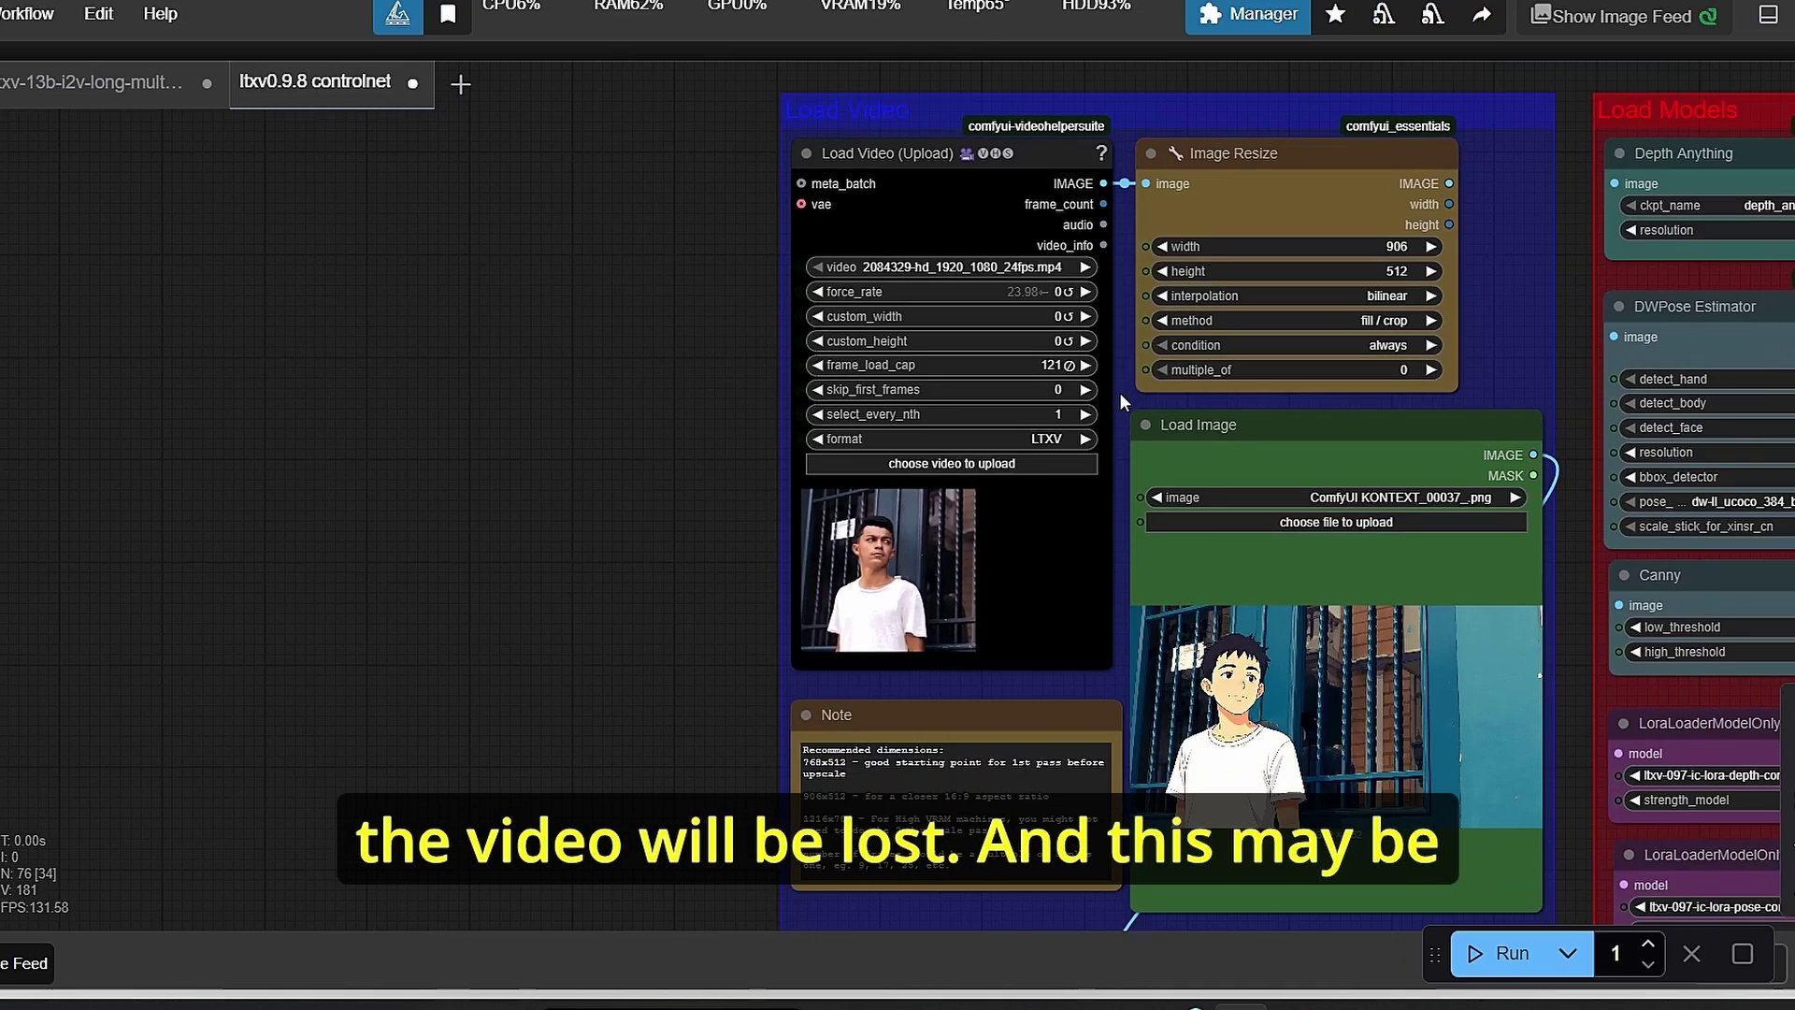
{"action": "scroll", "coordinate": [1120, 391], "scroll_direction": "up", "scroll_amount": 8}
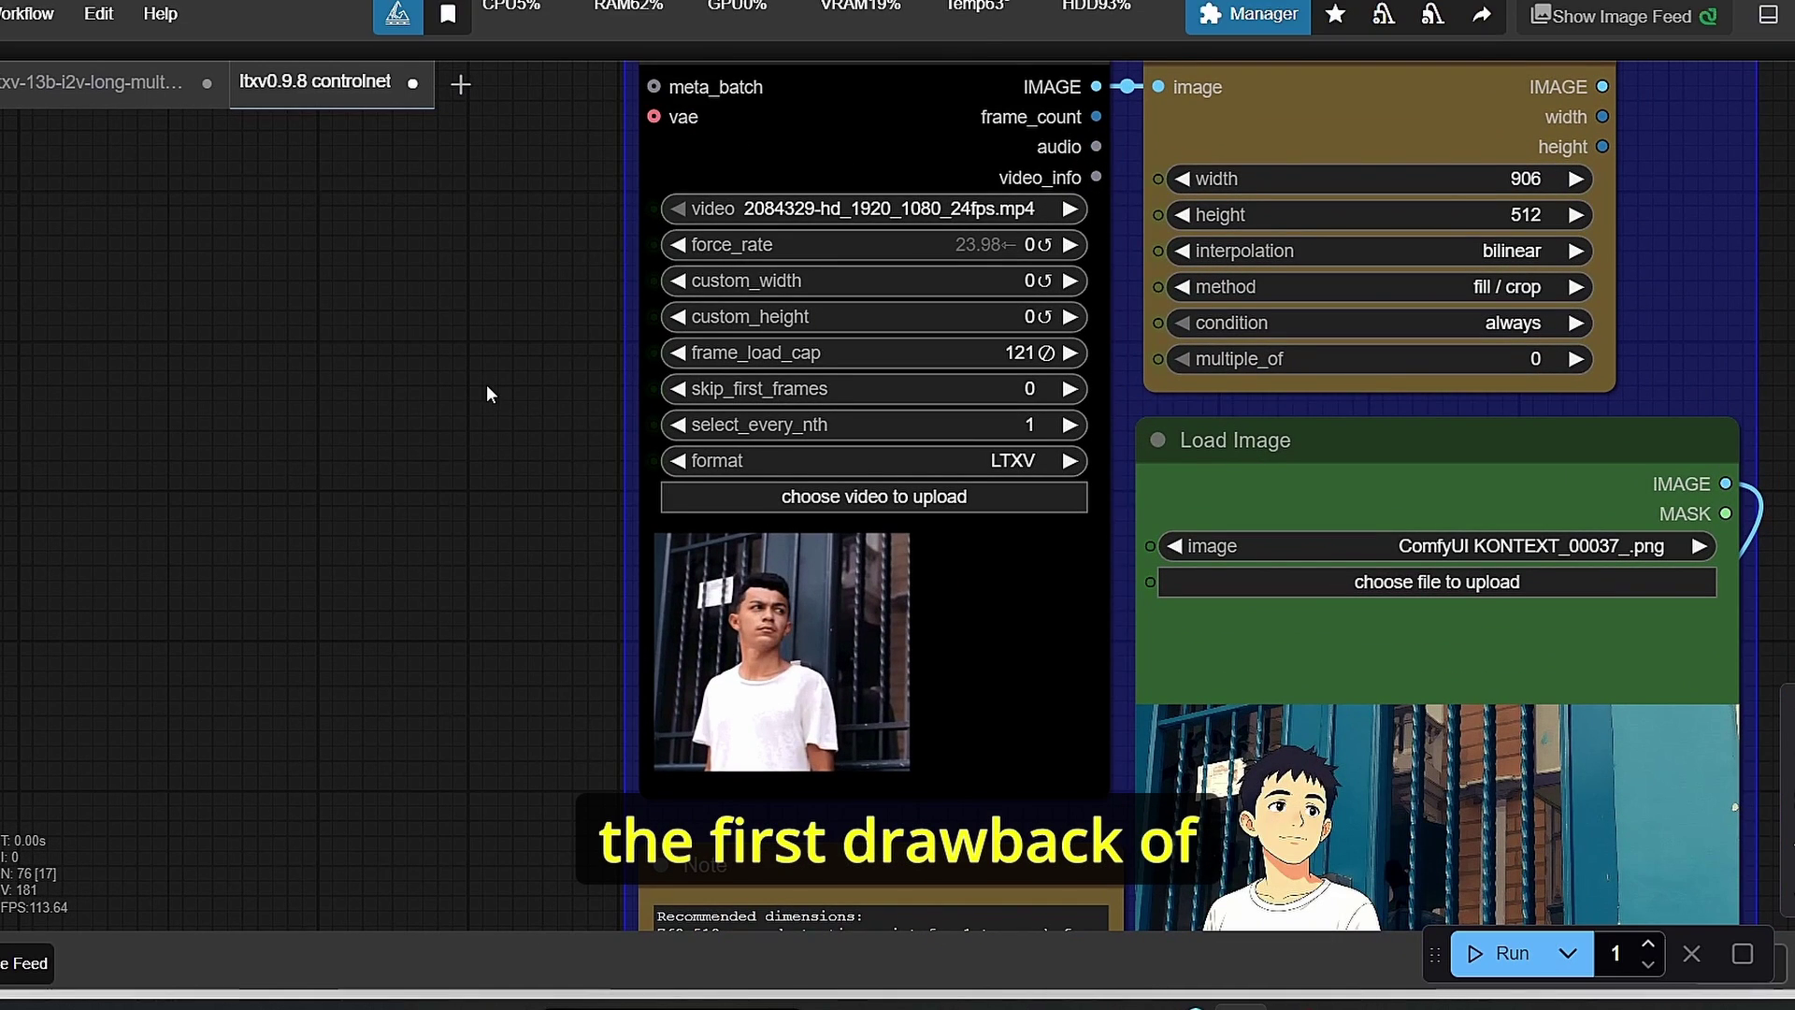
- Examine the Florence2Run node and its caption link to the String Function node in the prompting group
{"action": "left_click_drag", "start_coordinate": [487, 393], "coordinate": [324, 407]}
{"action": "scroll", "coordinate": [832, 420], "scroll_direction": "down", "scroll_amount": 8}
{"action": "left_click_drag", "start_coordinate": [1590, 823], "coordinate": [690, 538]}
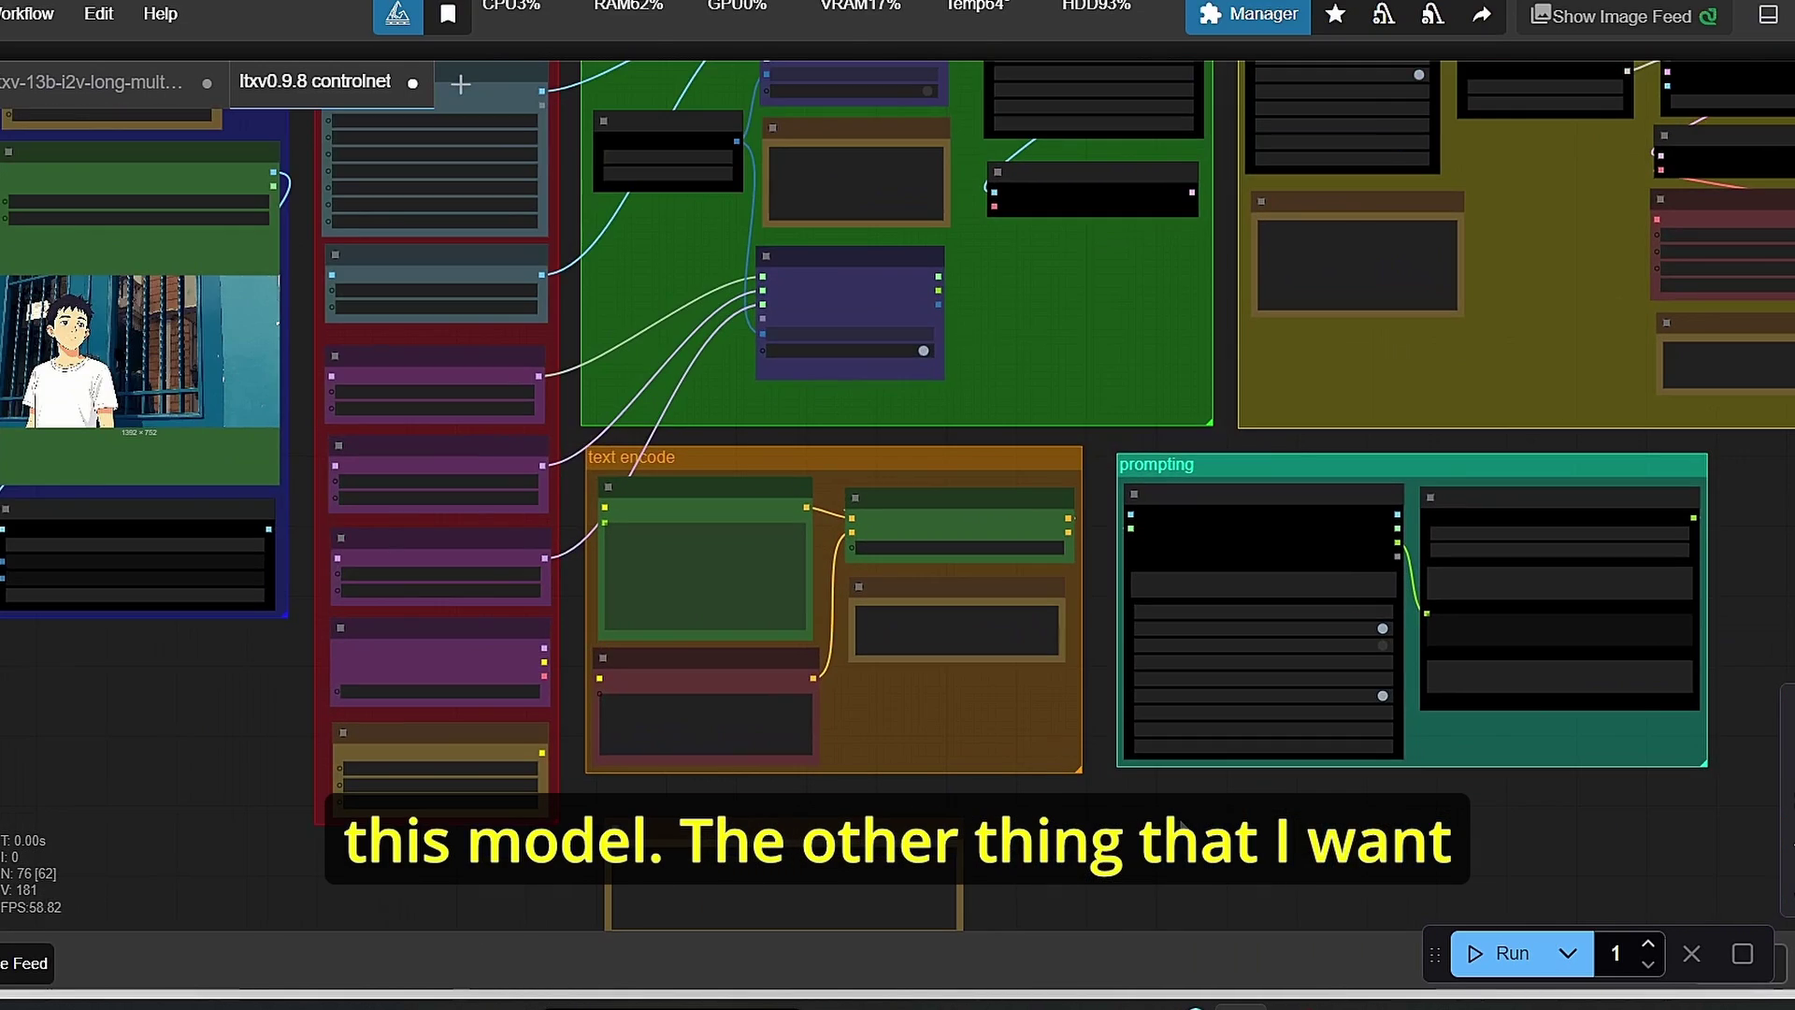
{"action": "left_click_drag", "start_coordinate": [1149, 821], "coordinate": [874, 743]}
{"action": "scroll", "coordinate": [823, 715], "scroll_direction": "up", "scroll_amount": 2}
{"action": "scroll", "coordinate": [897, 444], "scroll_direction": "up", "scroll_amount": 2}
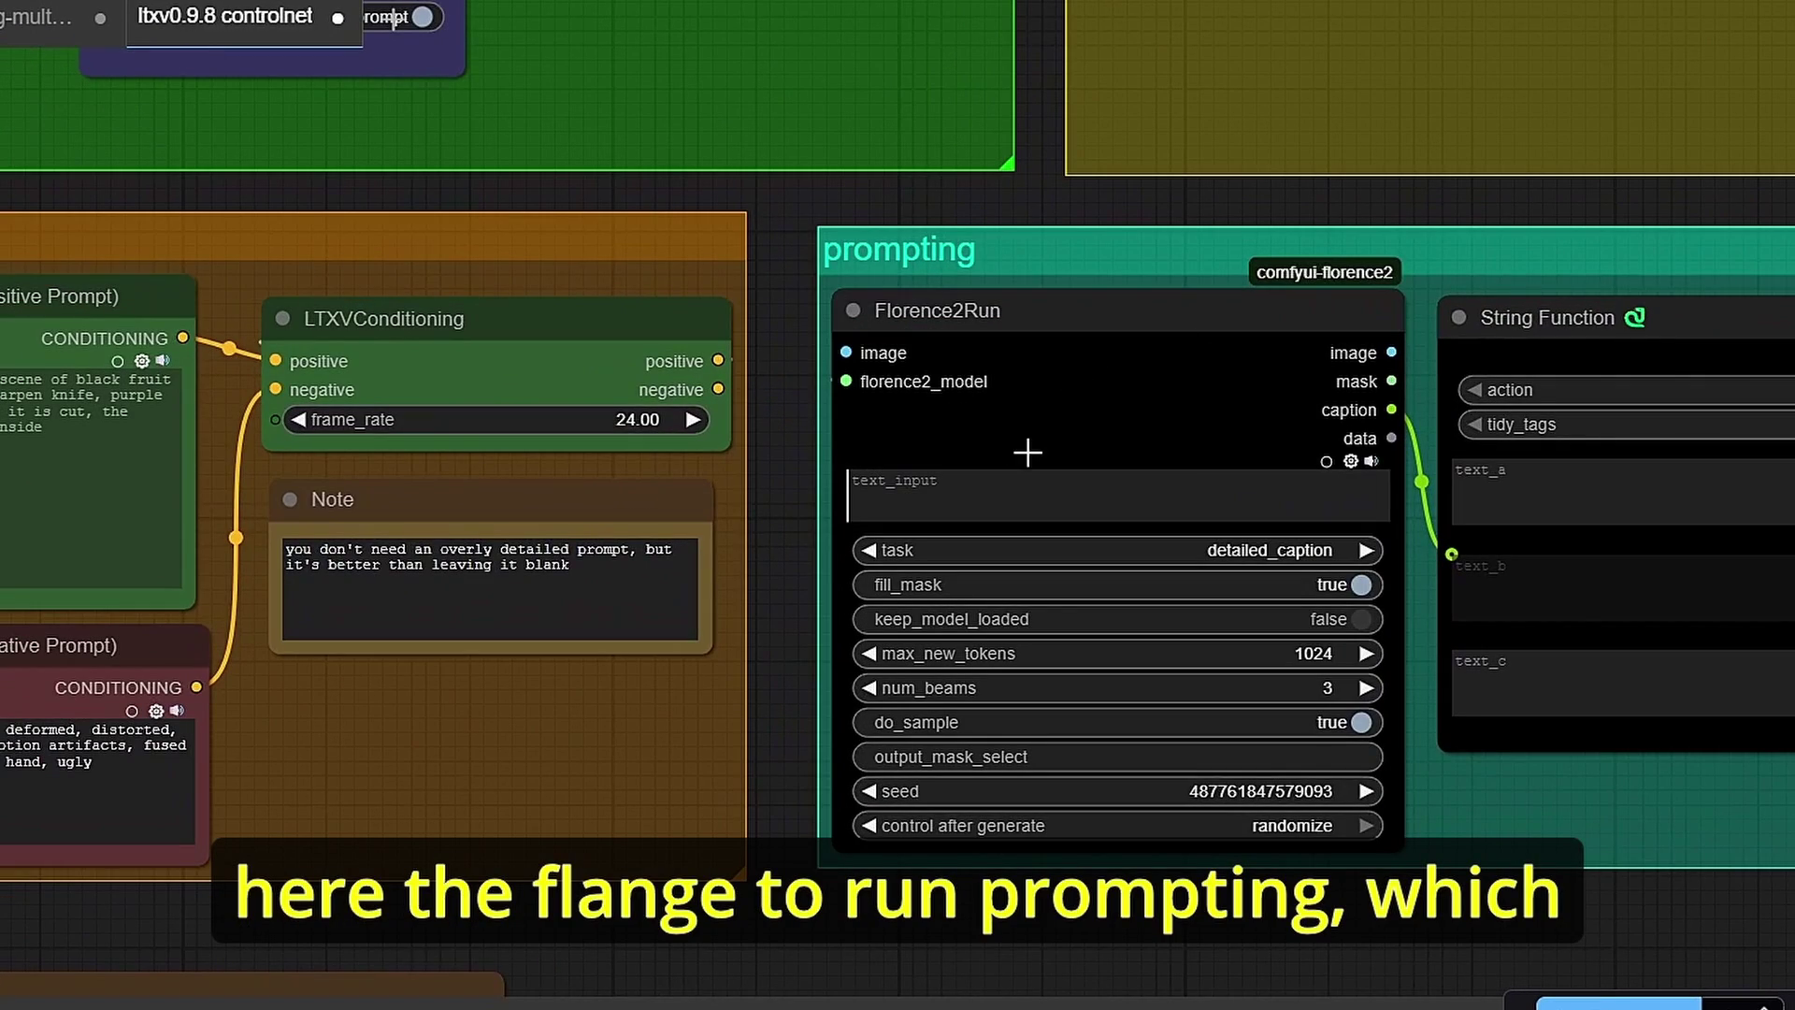
{"action": "scroll", "coordinate": [1345, 528], "scroll_direction": "down", "scroll_amount": 4}
- Follow the automatic prompting path from the reference image to the positive prompt in the text encode group
{"action": "left_click_drag", "start_coordinate": [989, 785], "coordinate": [566, 731]}
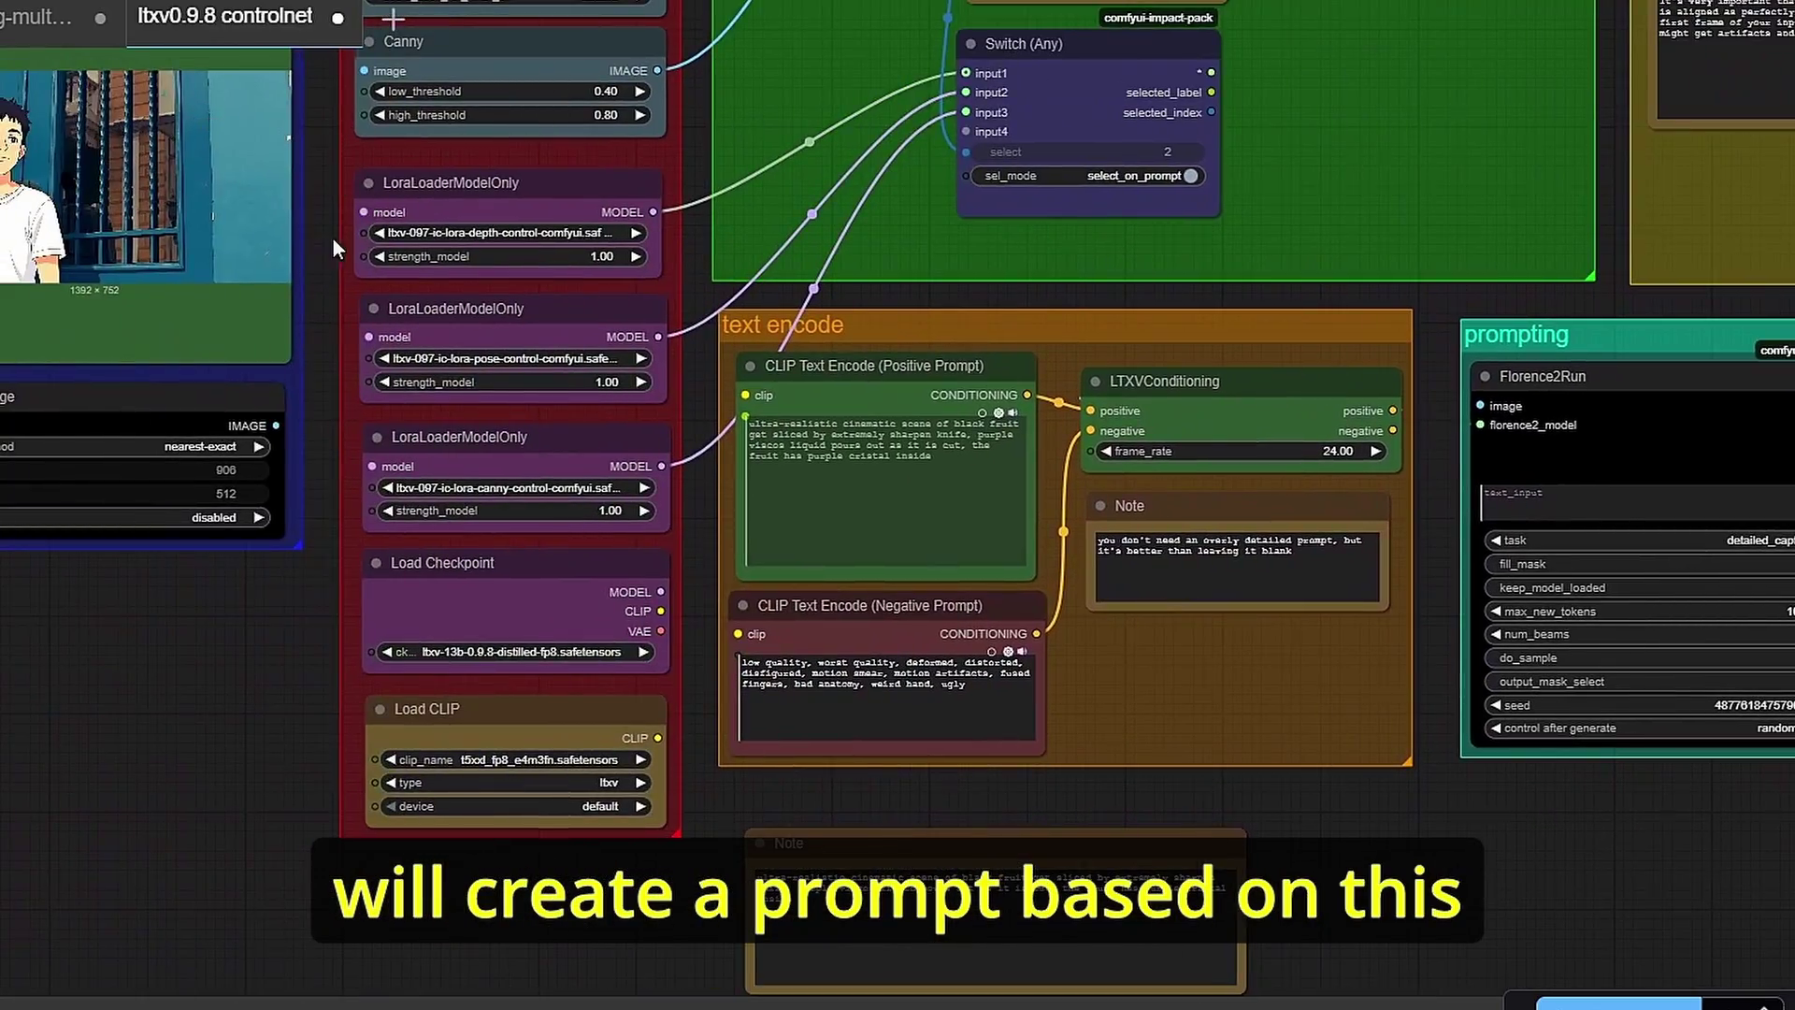
{"action": "scroll", "coordinate": [333, 238], "scroll_direction": "up", "scroll_amount": 4}
{"action": "left_click_drag", "start_coordinate": [318, 238], "coordinate": [554, 302]}
{"action": "scroll", "coordinate": [971, 520], "scroll_direction": "down", "scroll_amount": 1}
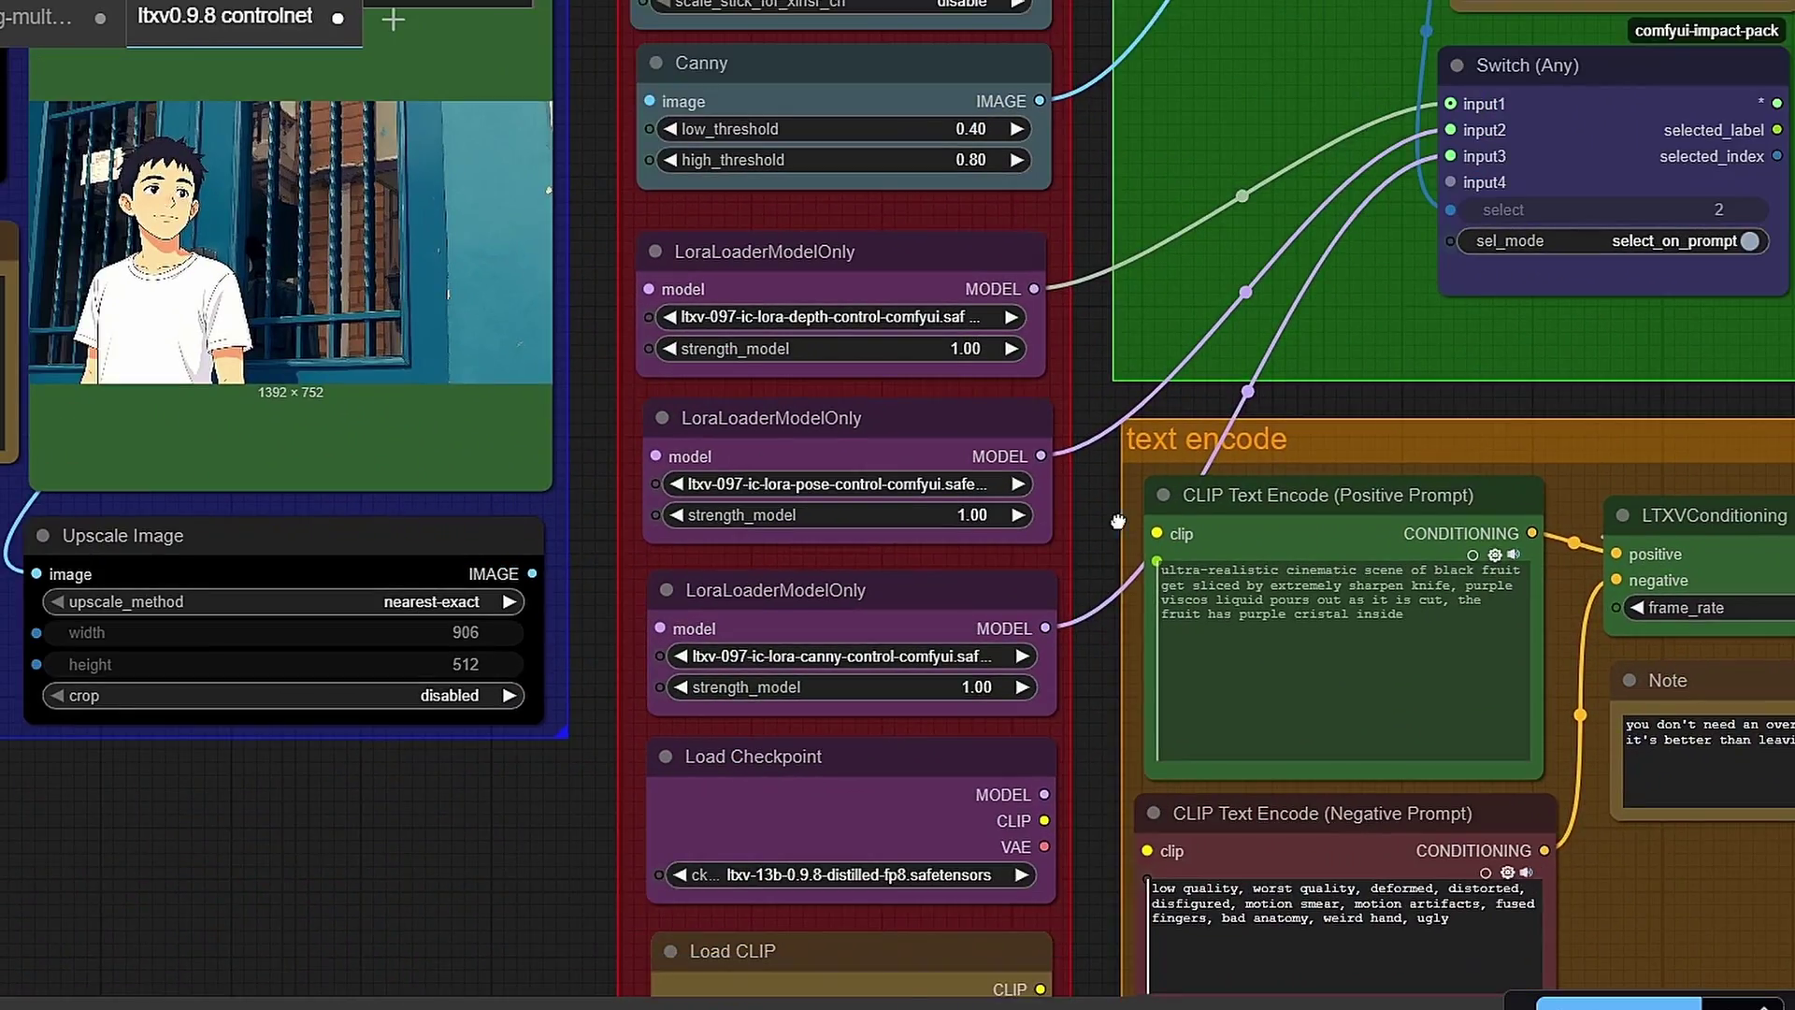
{"action": "left_click_drag", "start_coordinate": [1118, 521], "coordinate": [402, 254]}
{"action": "scroll", "coordinate": [559, 317], "scroll_direction": "up", "scroll_amount": 2}
{"action": "scroll", "coordinate": [580, 285], "scroll_direction": "up", "scroll_amount": 2}
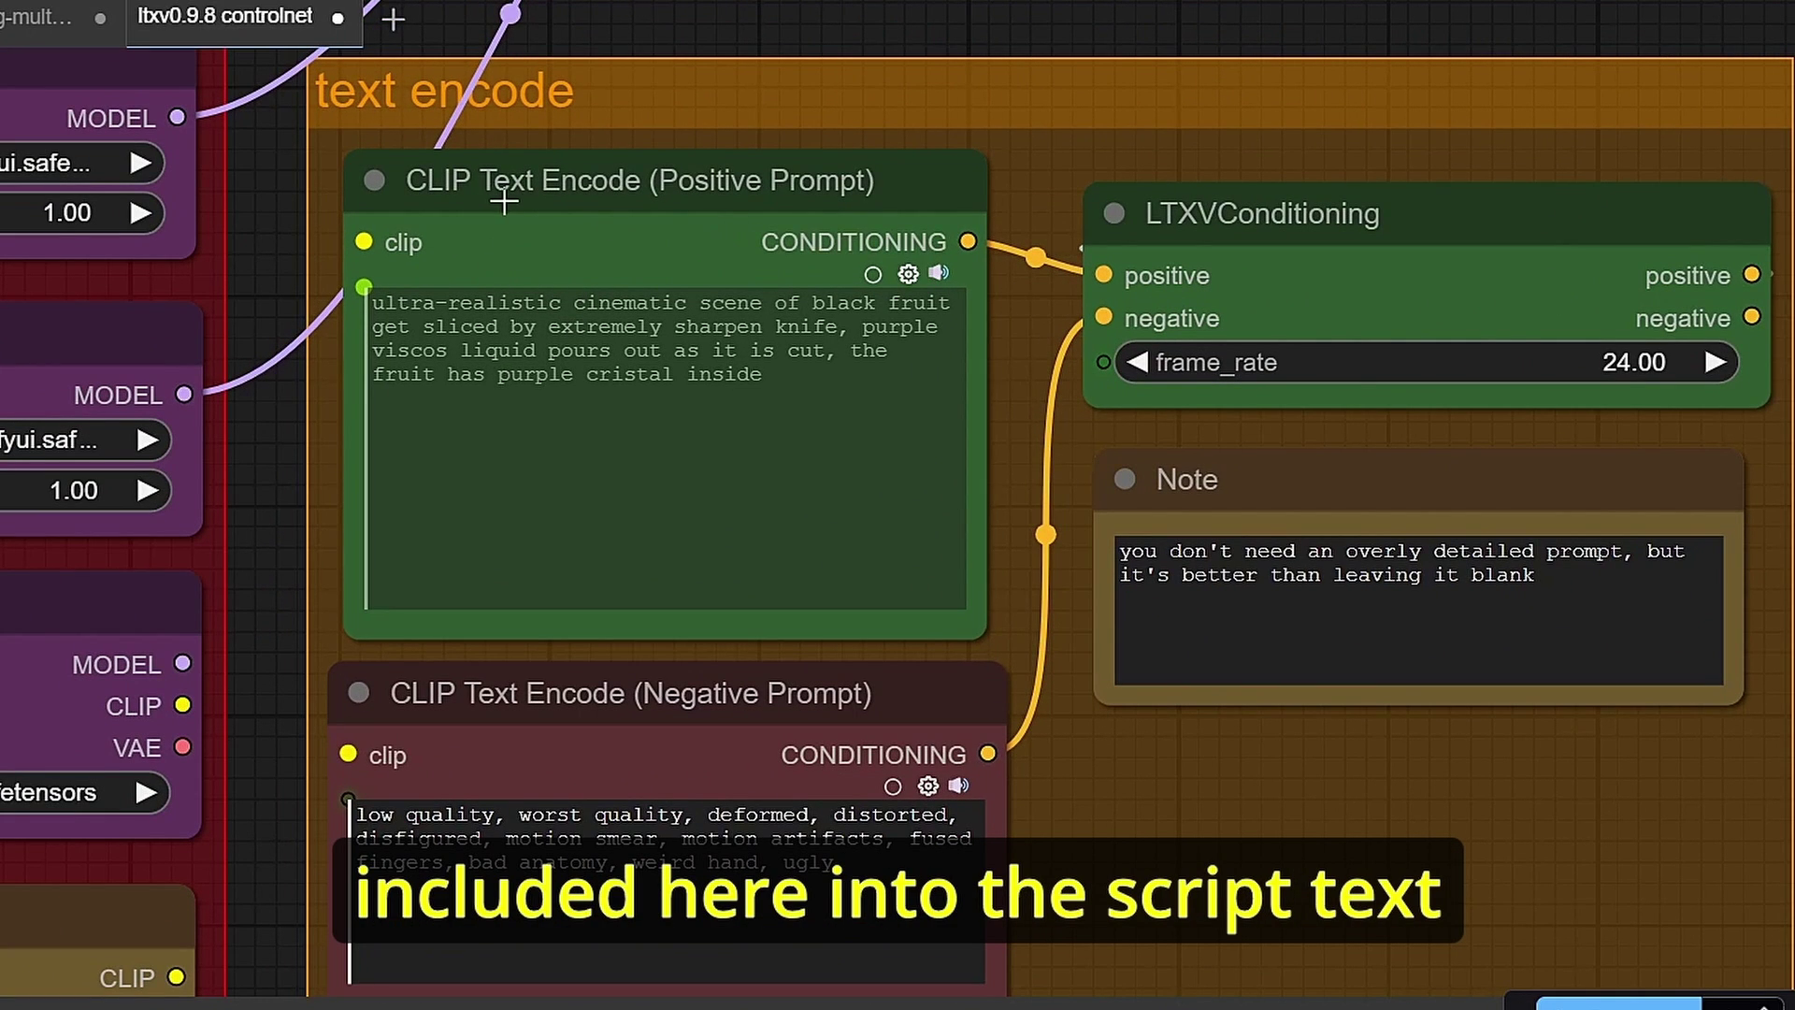
{"action": "scroll", "coordinate": [690, 210], "scroll_direction": "down", "scroll_amount": 3}
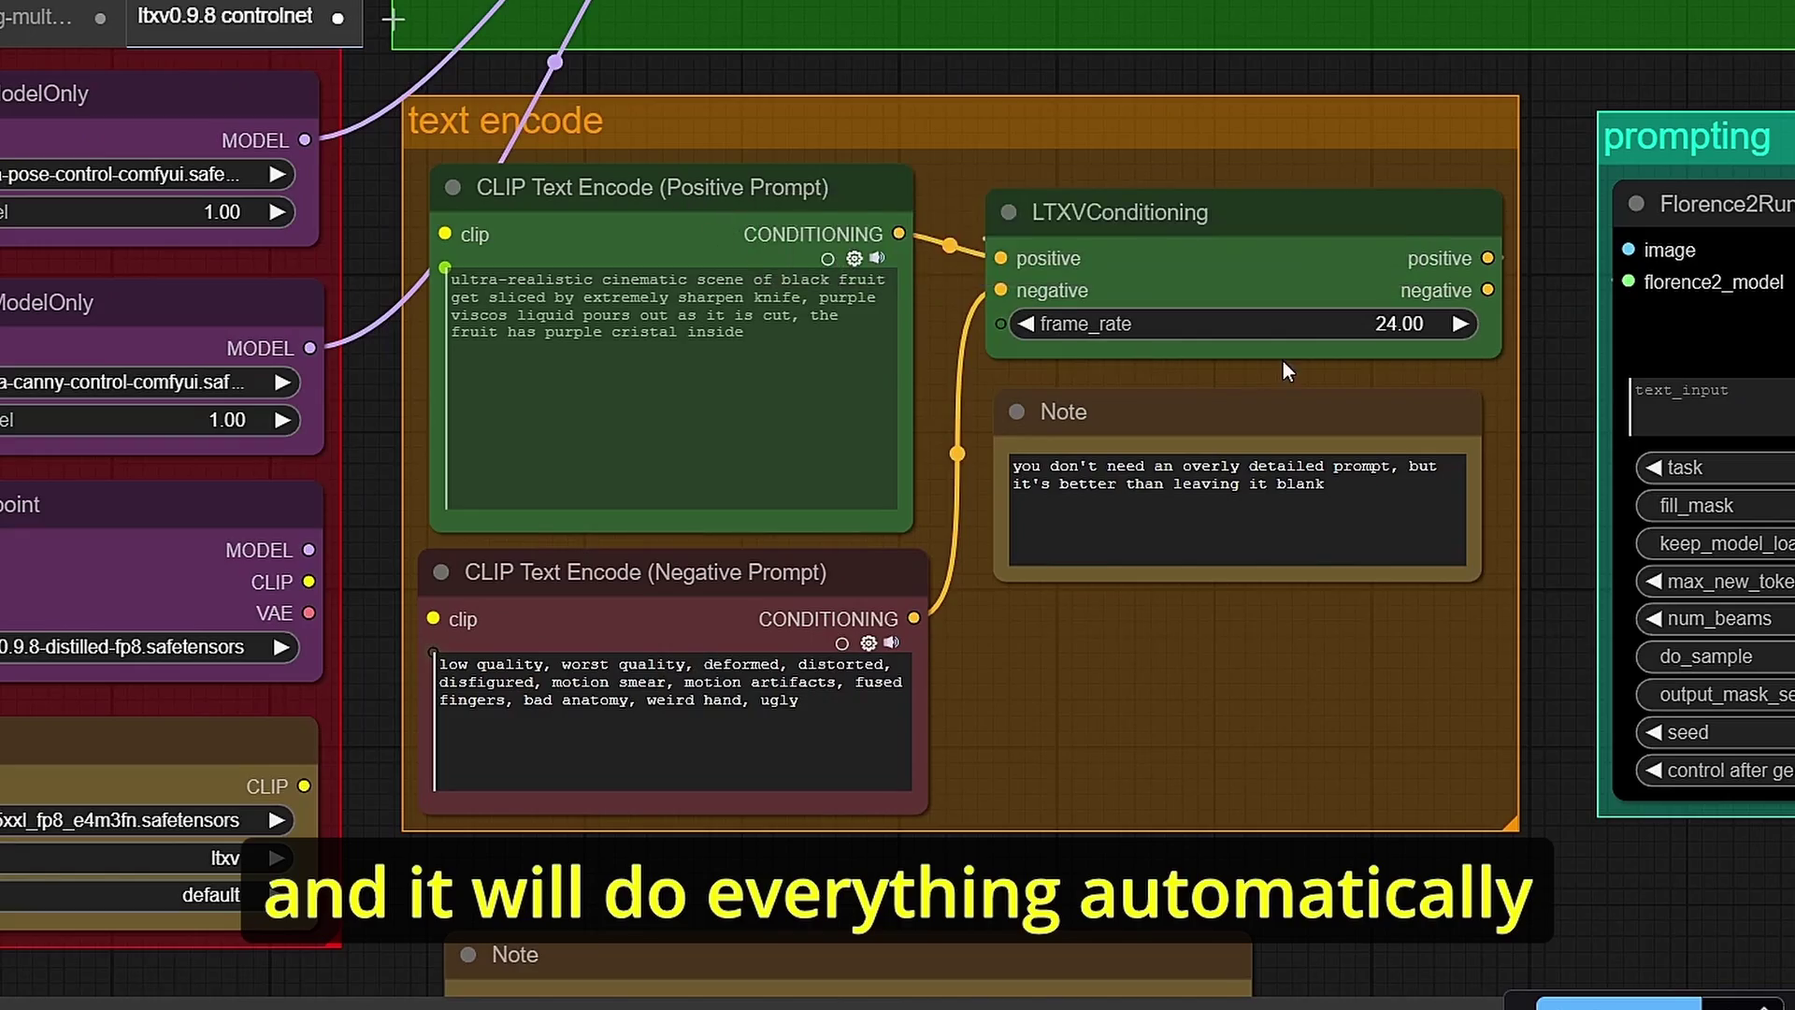
{"action": "scroll", "coordinate": [1287, 358], "scroll_direction": "down", "scroll_amount": 4}
{"action": "left_click_drag", "start_coordinate": [1465, 523], "coordinate": [1133, 542]}
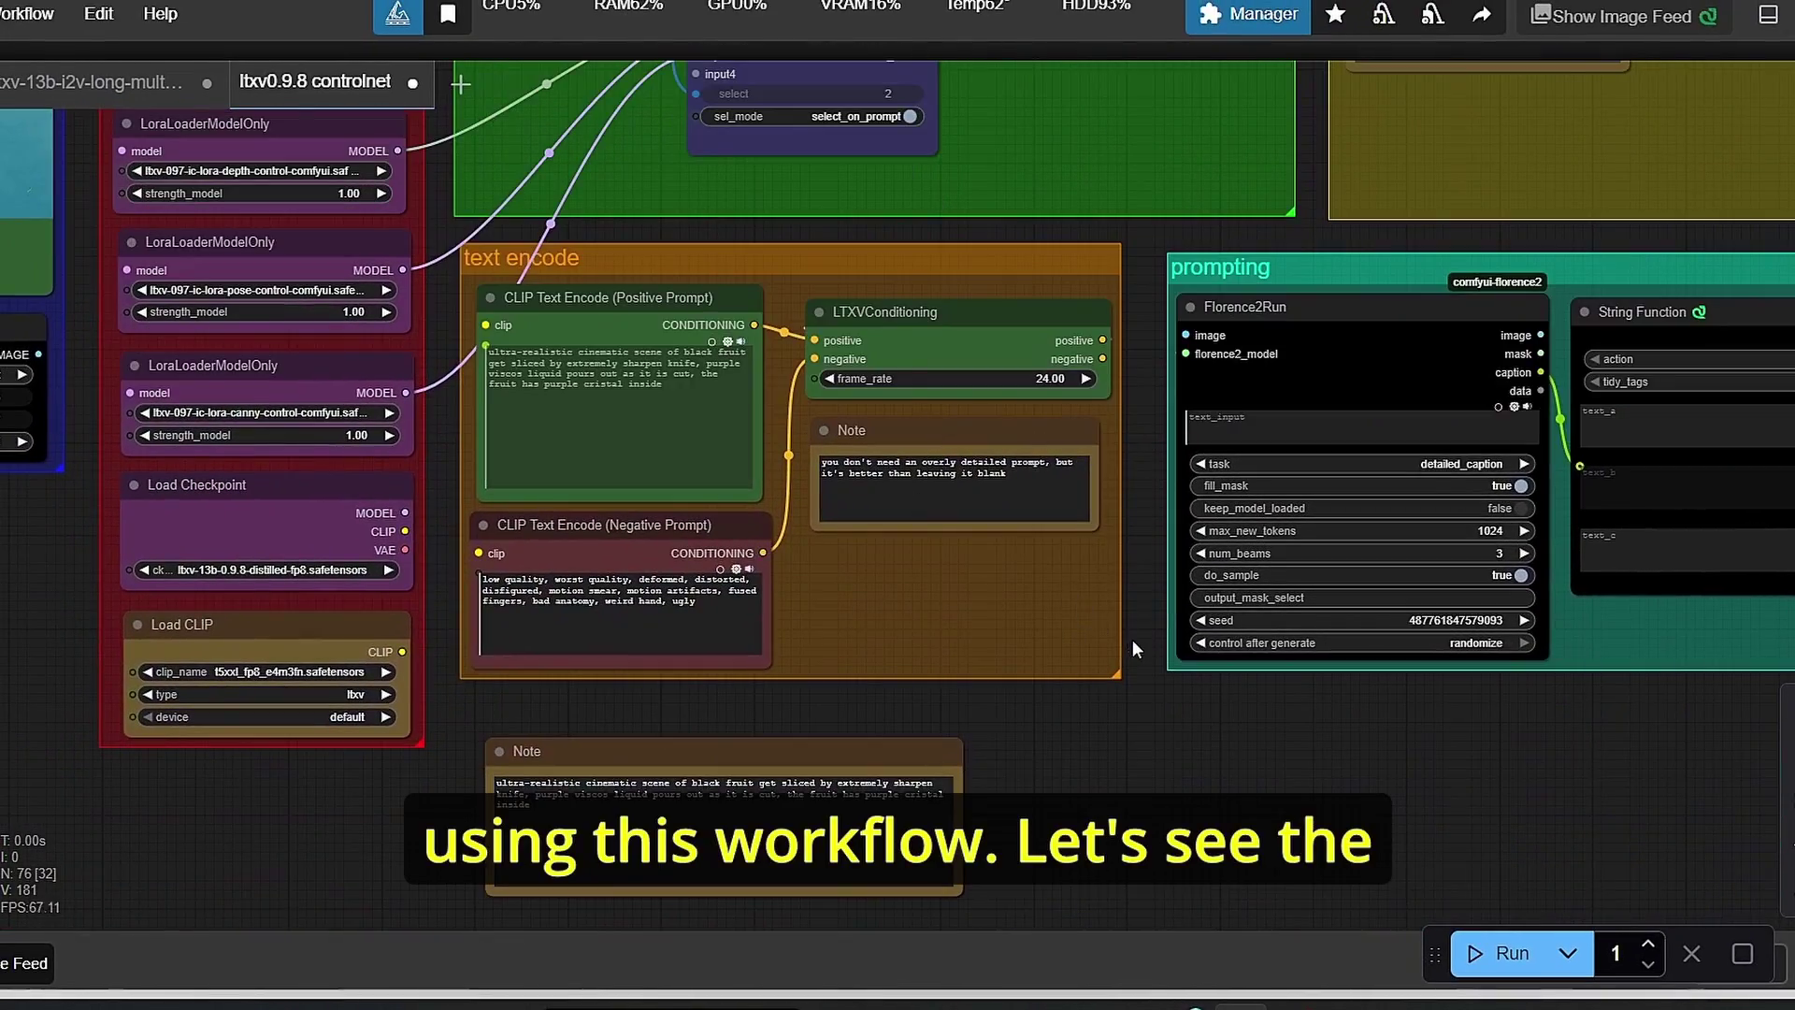
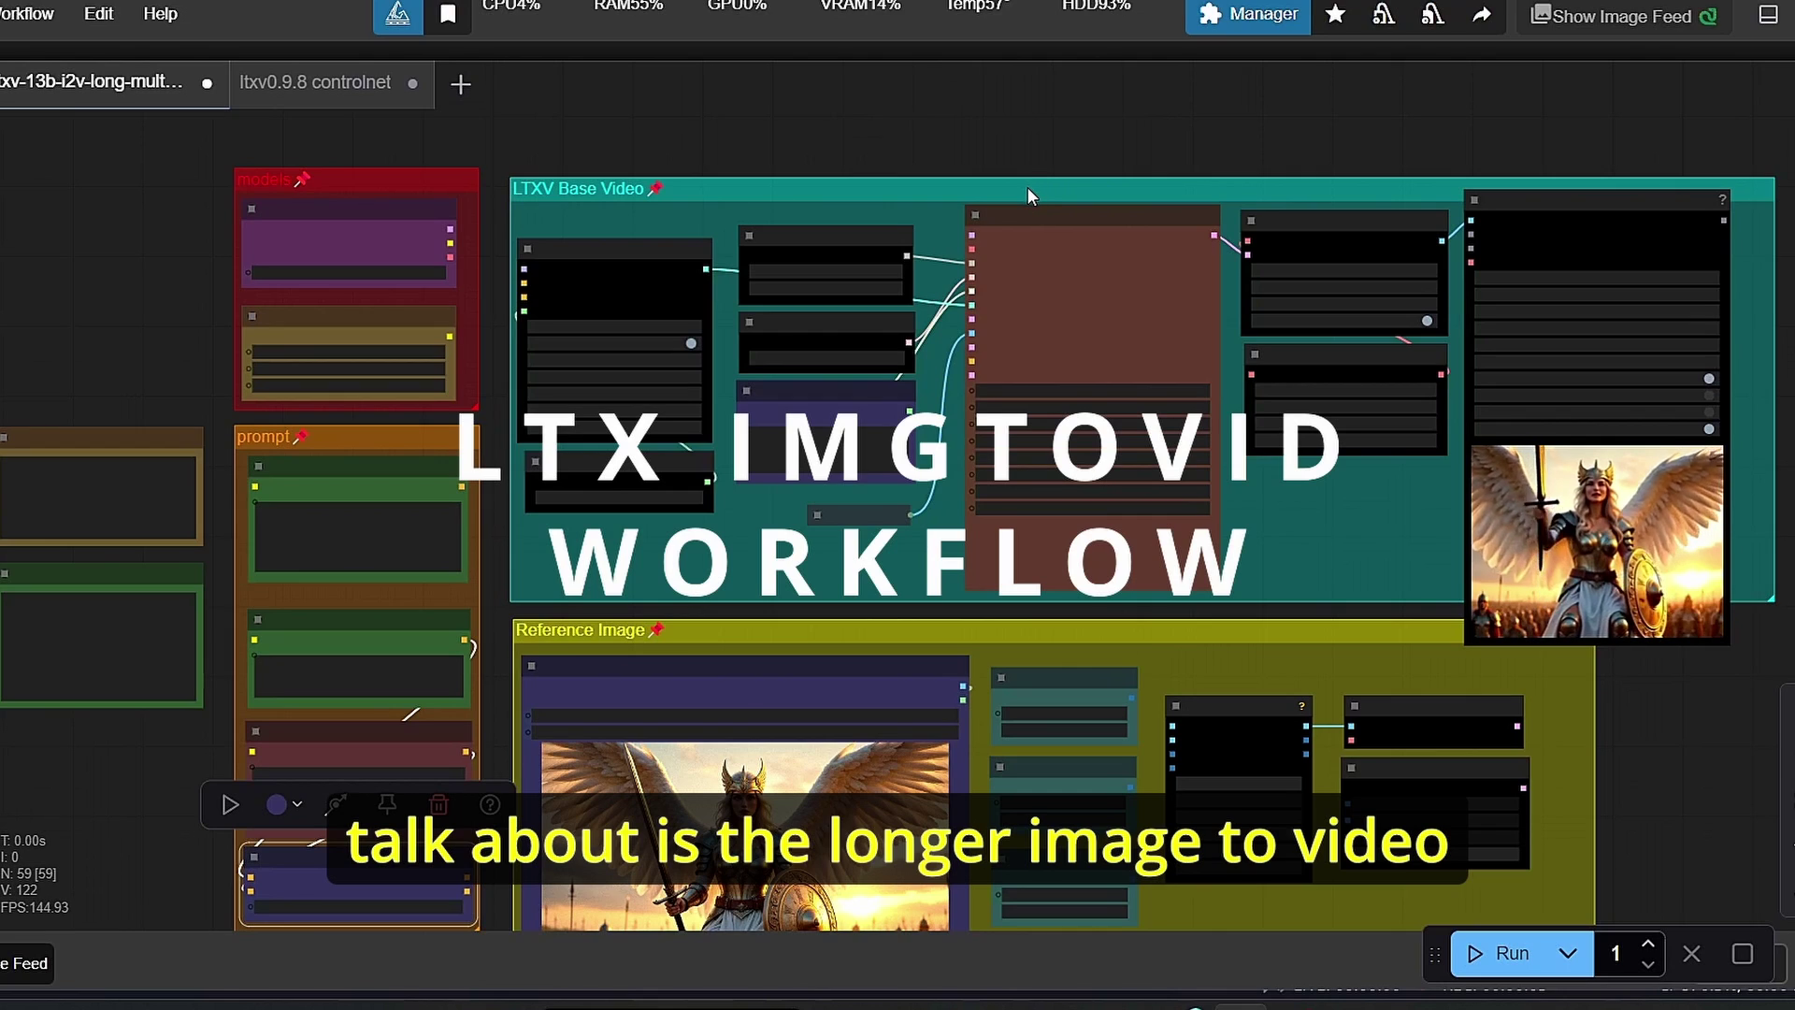
- Look over the long image-to-video workflow and examine the Load Checkpoint and Load CLIP nodes in its models group
{"action": "scroll", "coordinate": [496, 486], "scroll_direction": "up", "scroll_amount": 3}
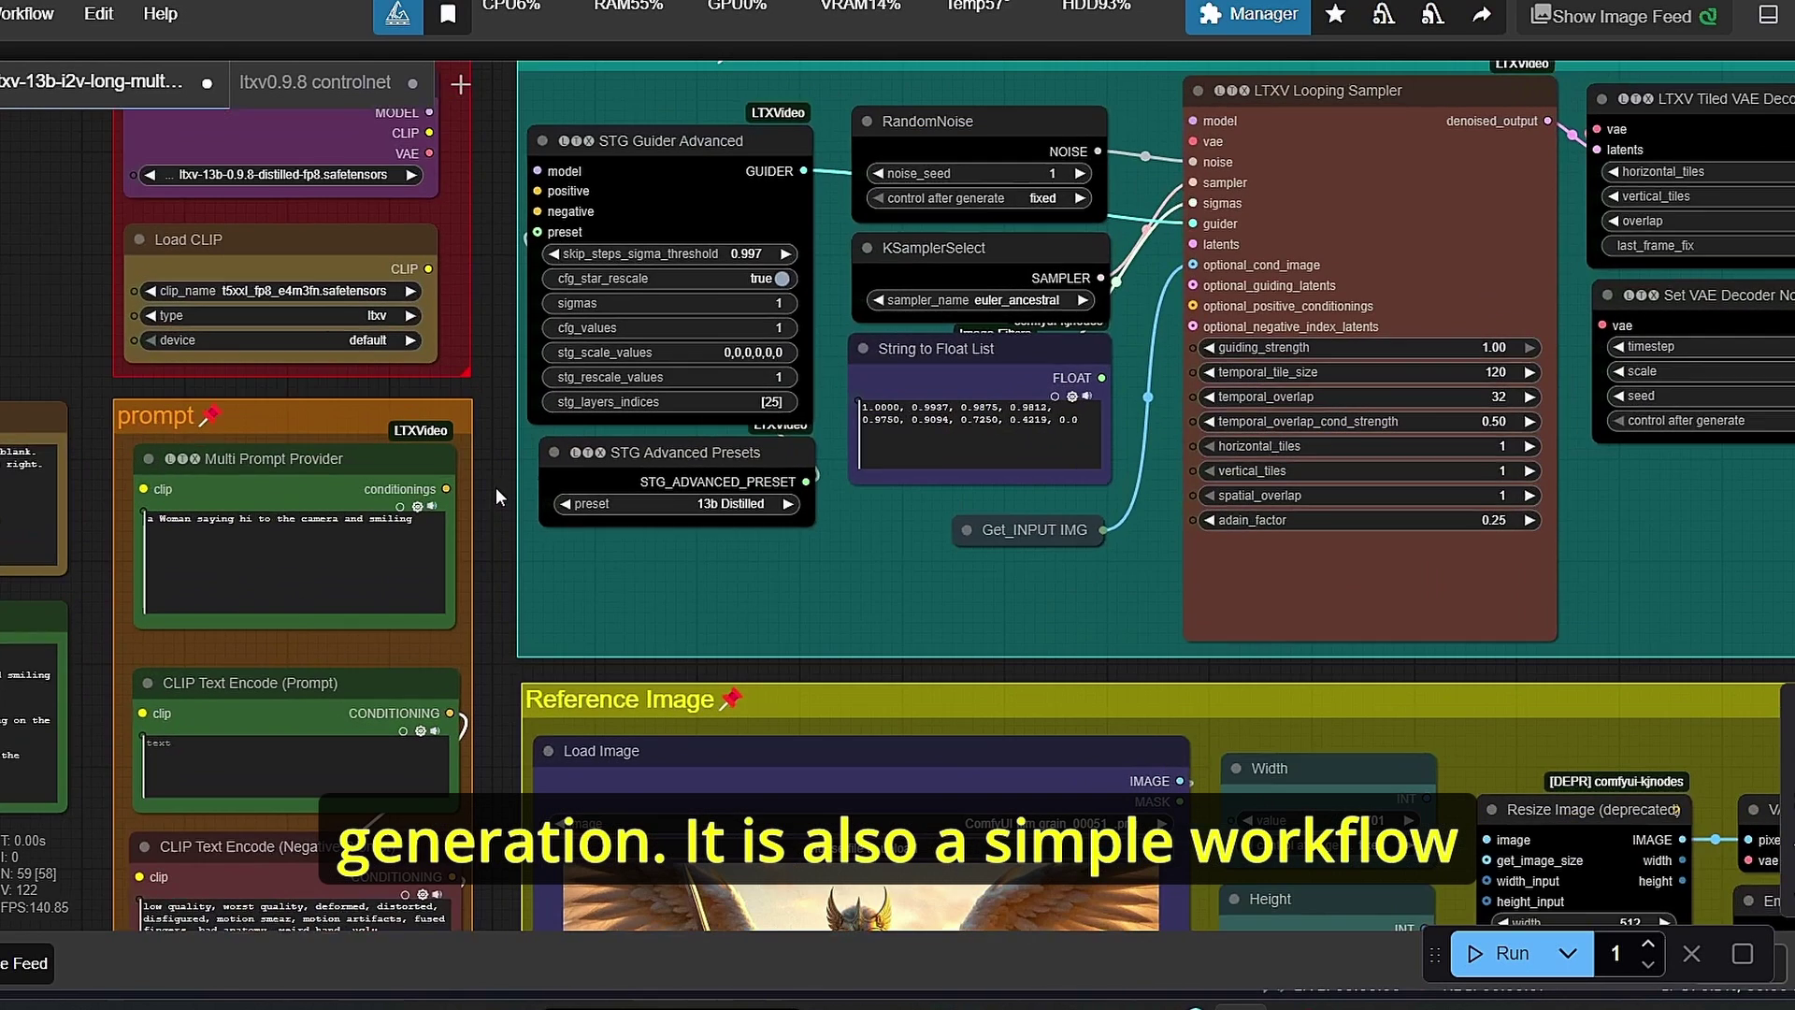
{"action": "scroll", "coordinate": [541, 428], "scroll_direction": "down", "scroll_amount": 5}
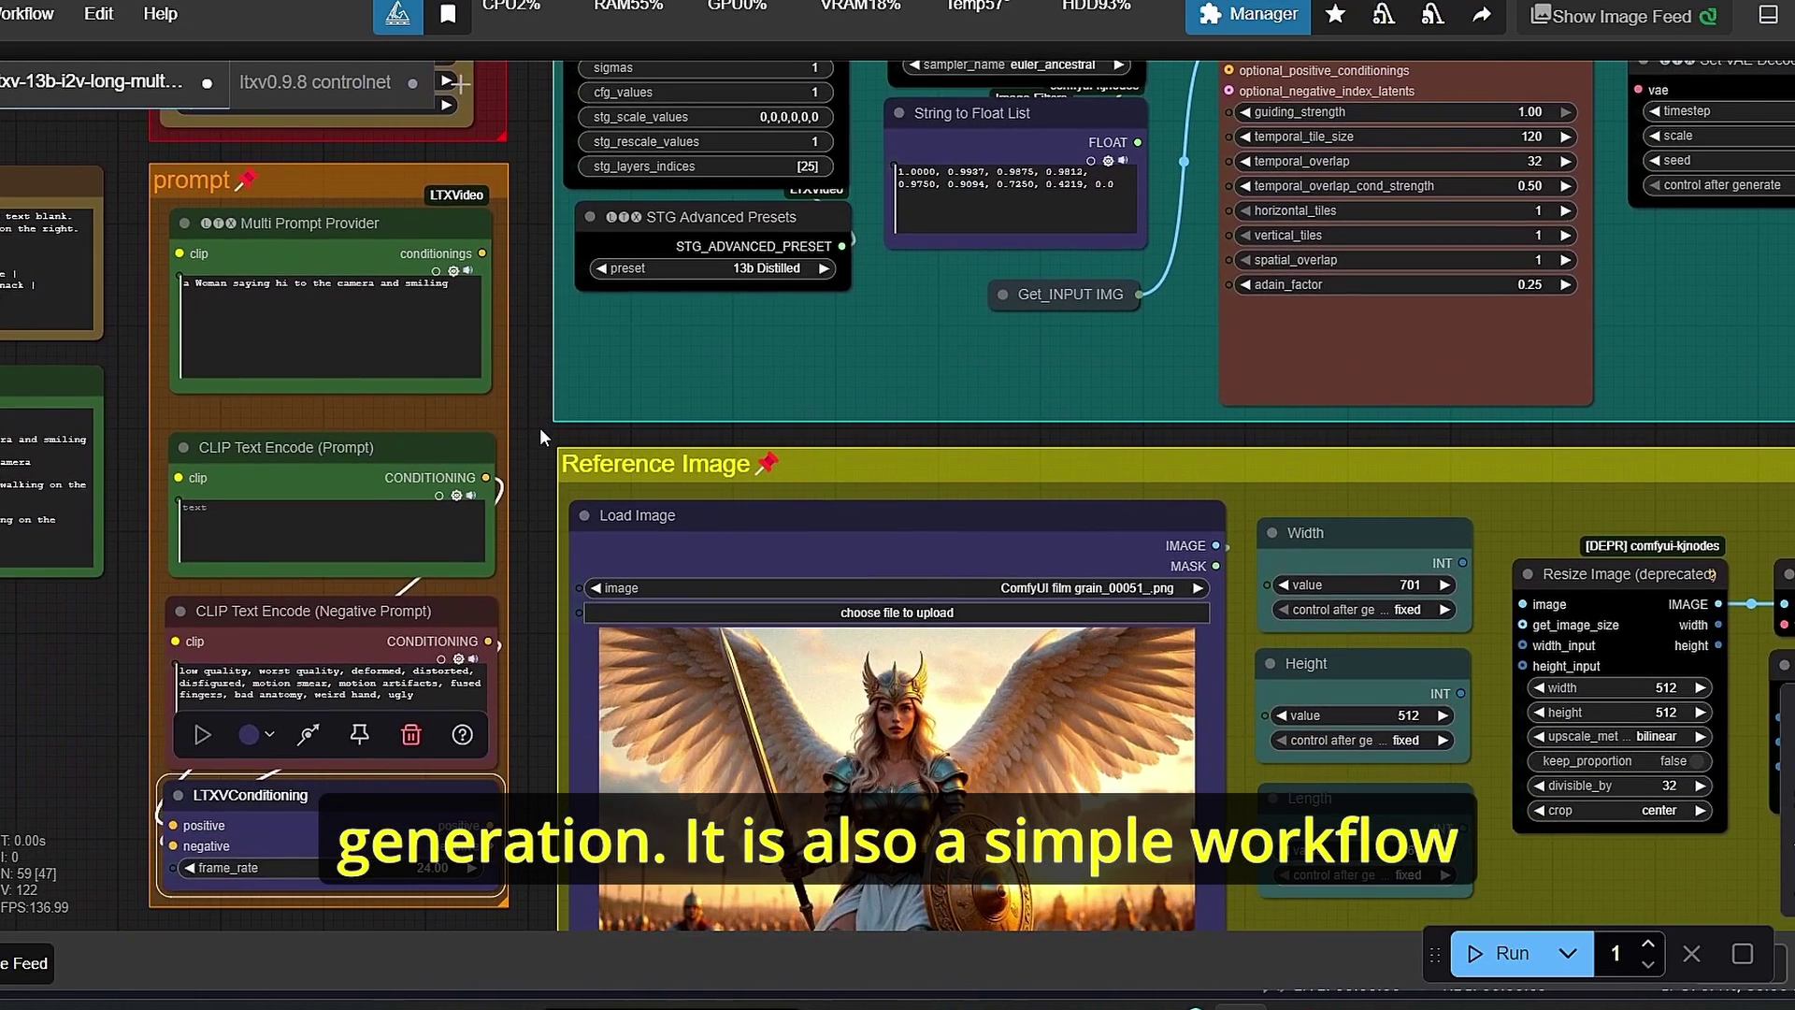
{"action": "scroll", "coordinate": [540, 428], "scroll_direction": "up", "scroll_amount": 1}
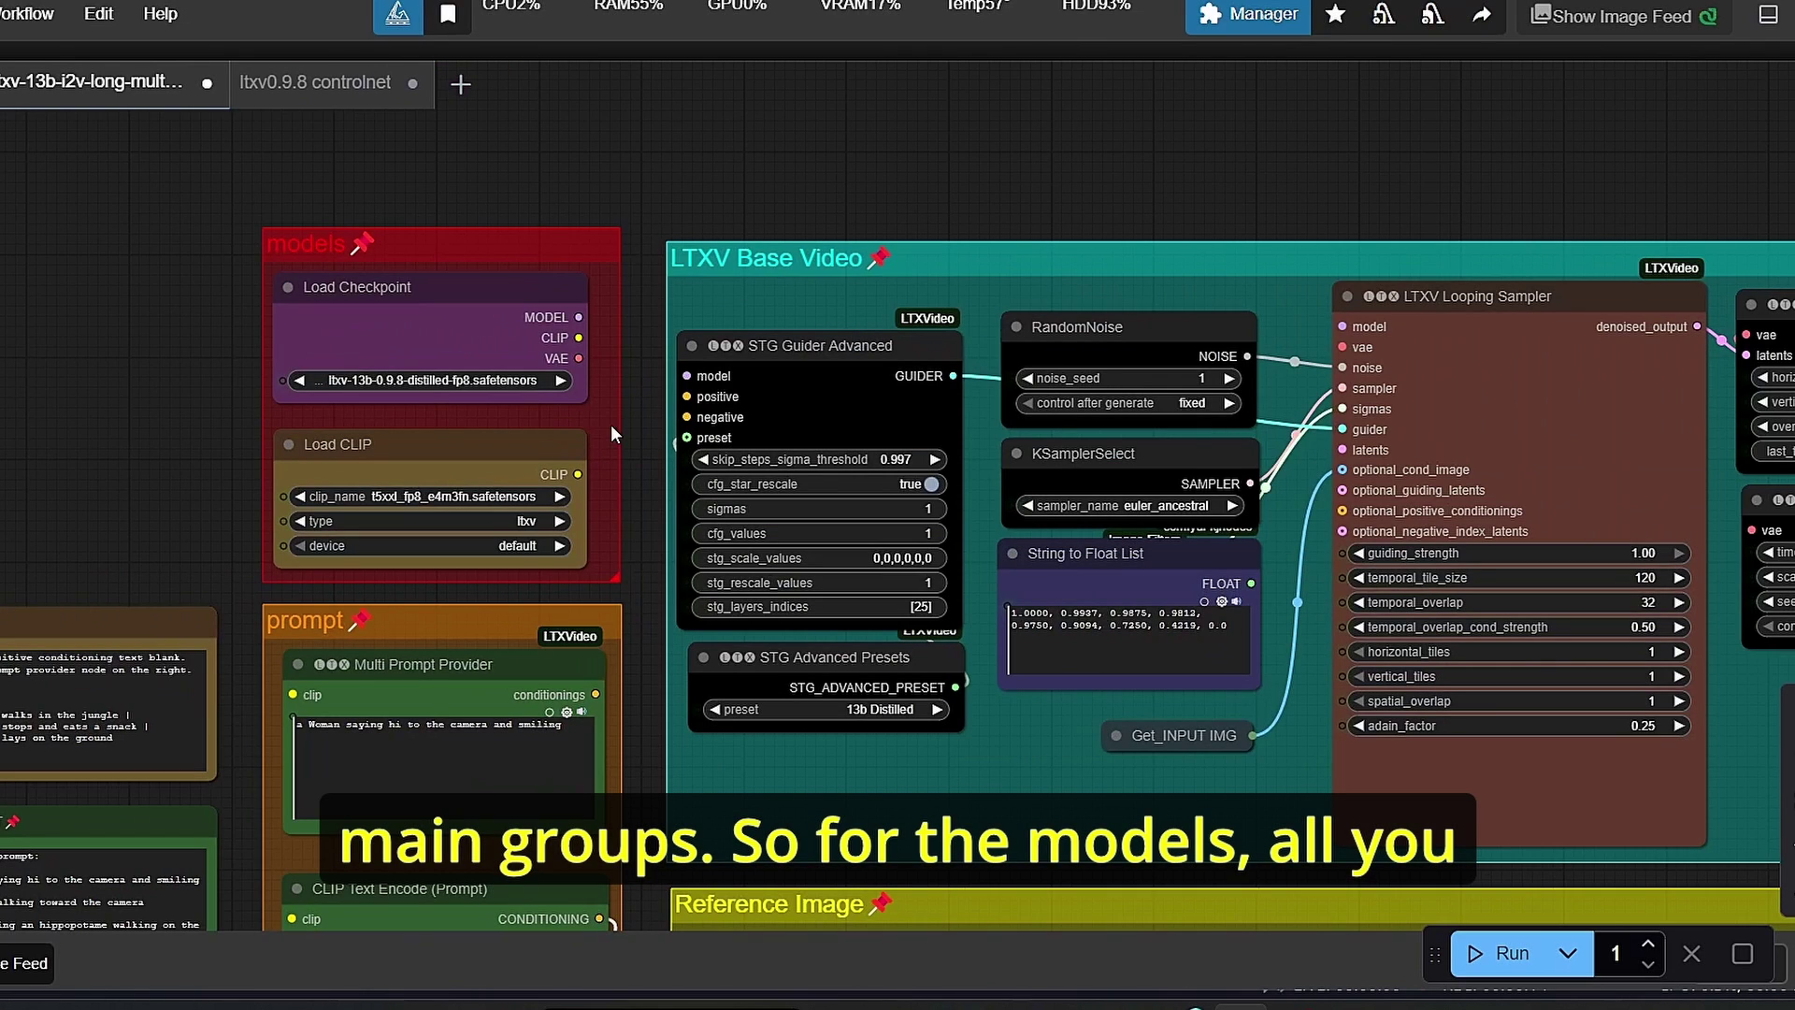
{"action": "scroll", "coordinate": [239, 404], "scroll_direction": "up", "scroll_amount": 5}
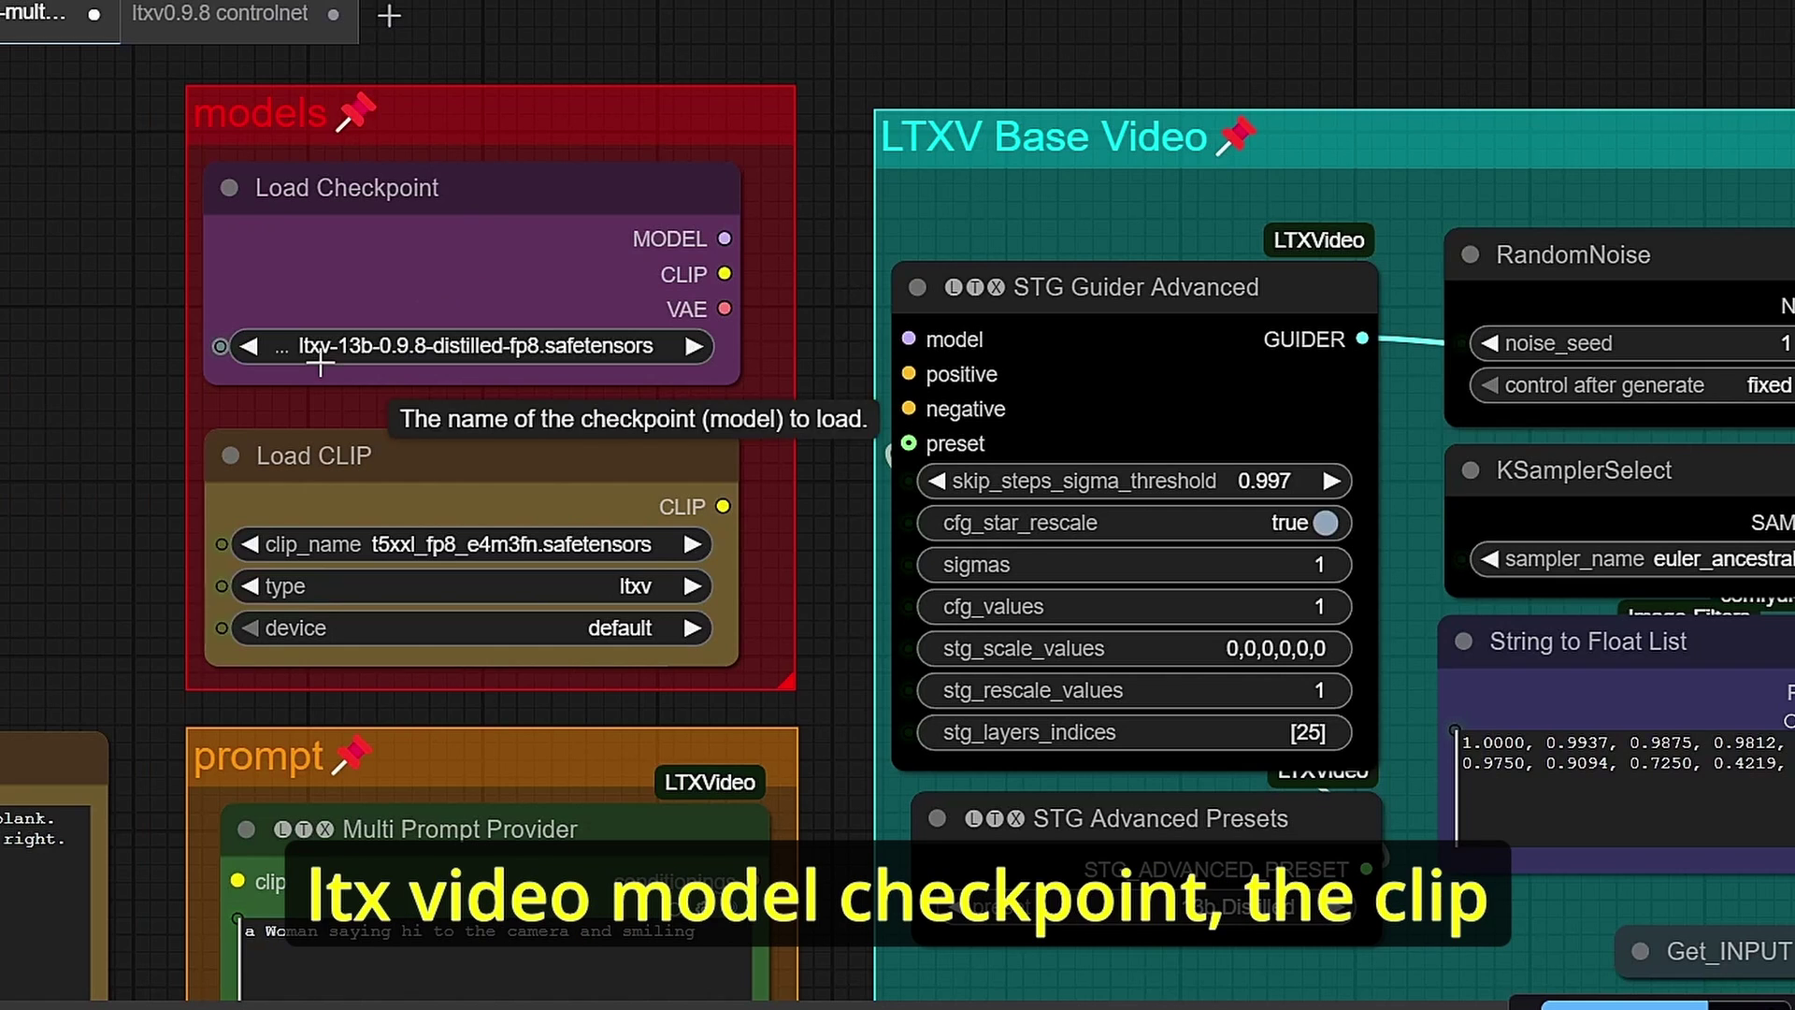
{"action": "left_click_drag", "start_coordinate": [110, 575], "coordinate": [153, 313]}
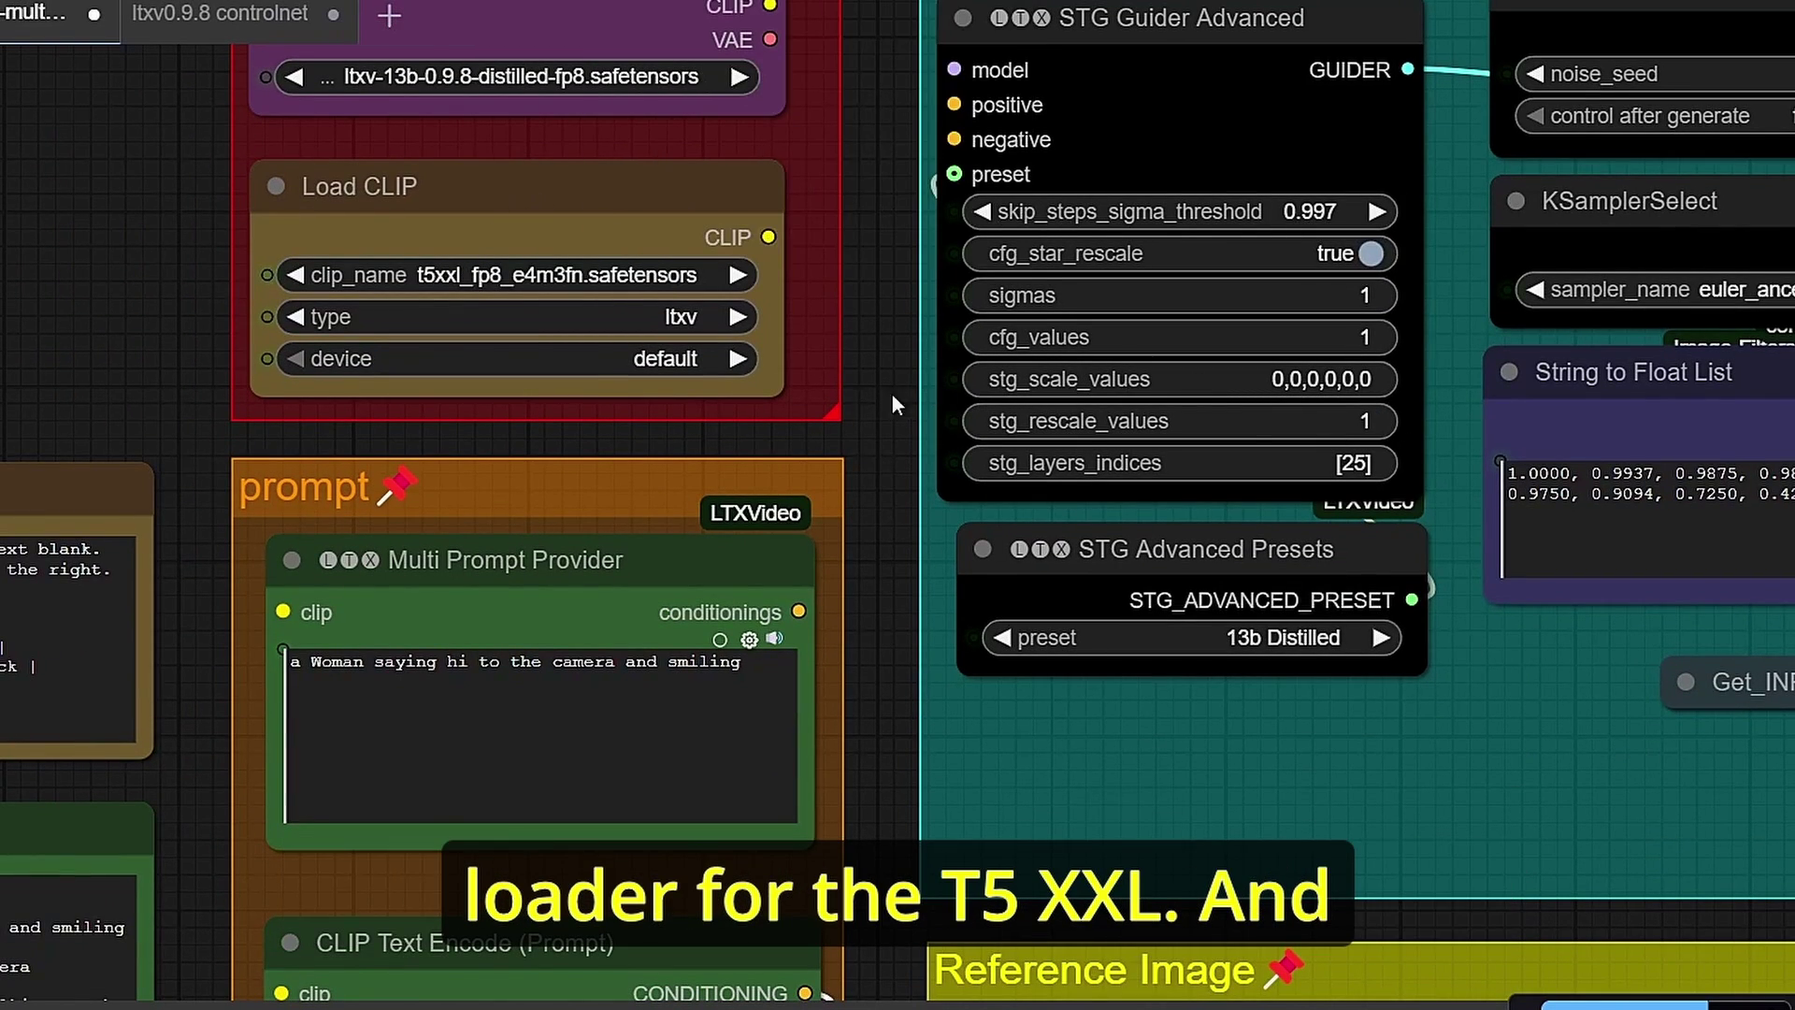
{"action": "scroll", "coordinate": [858, 385], "scroll_direction": "down", "scroll_amount": 2}
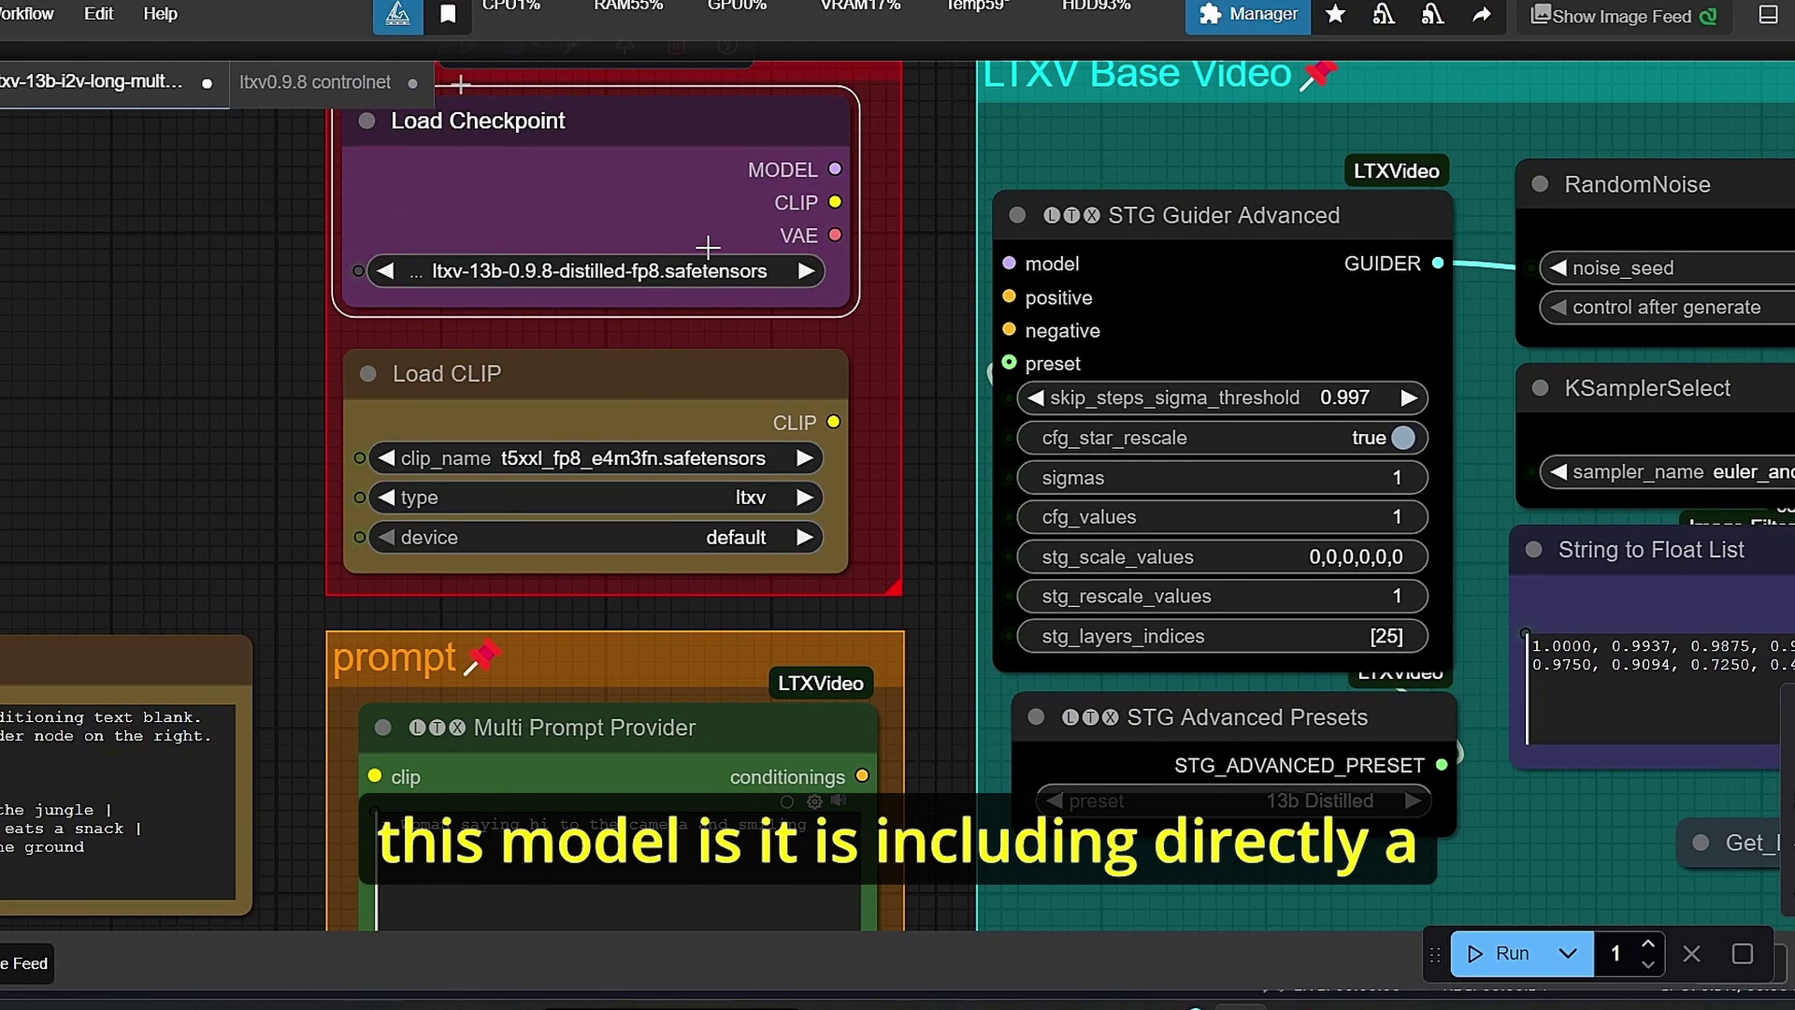
- Review the prompt group, inspecting the CLIP Text Encode (Prompt) node and its neighbouring prompt nodes
{"action": "scroll", "coordinate": [707, 247], "scroll_direction": "down", "scroll_amount": 5}
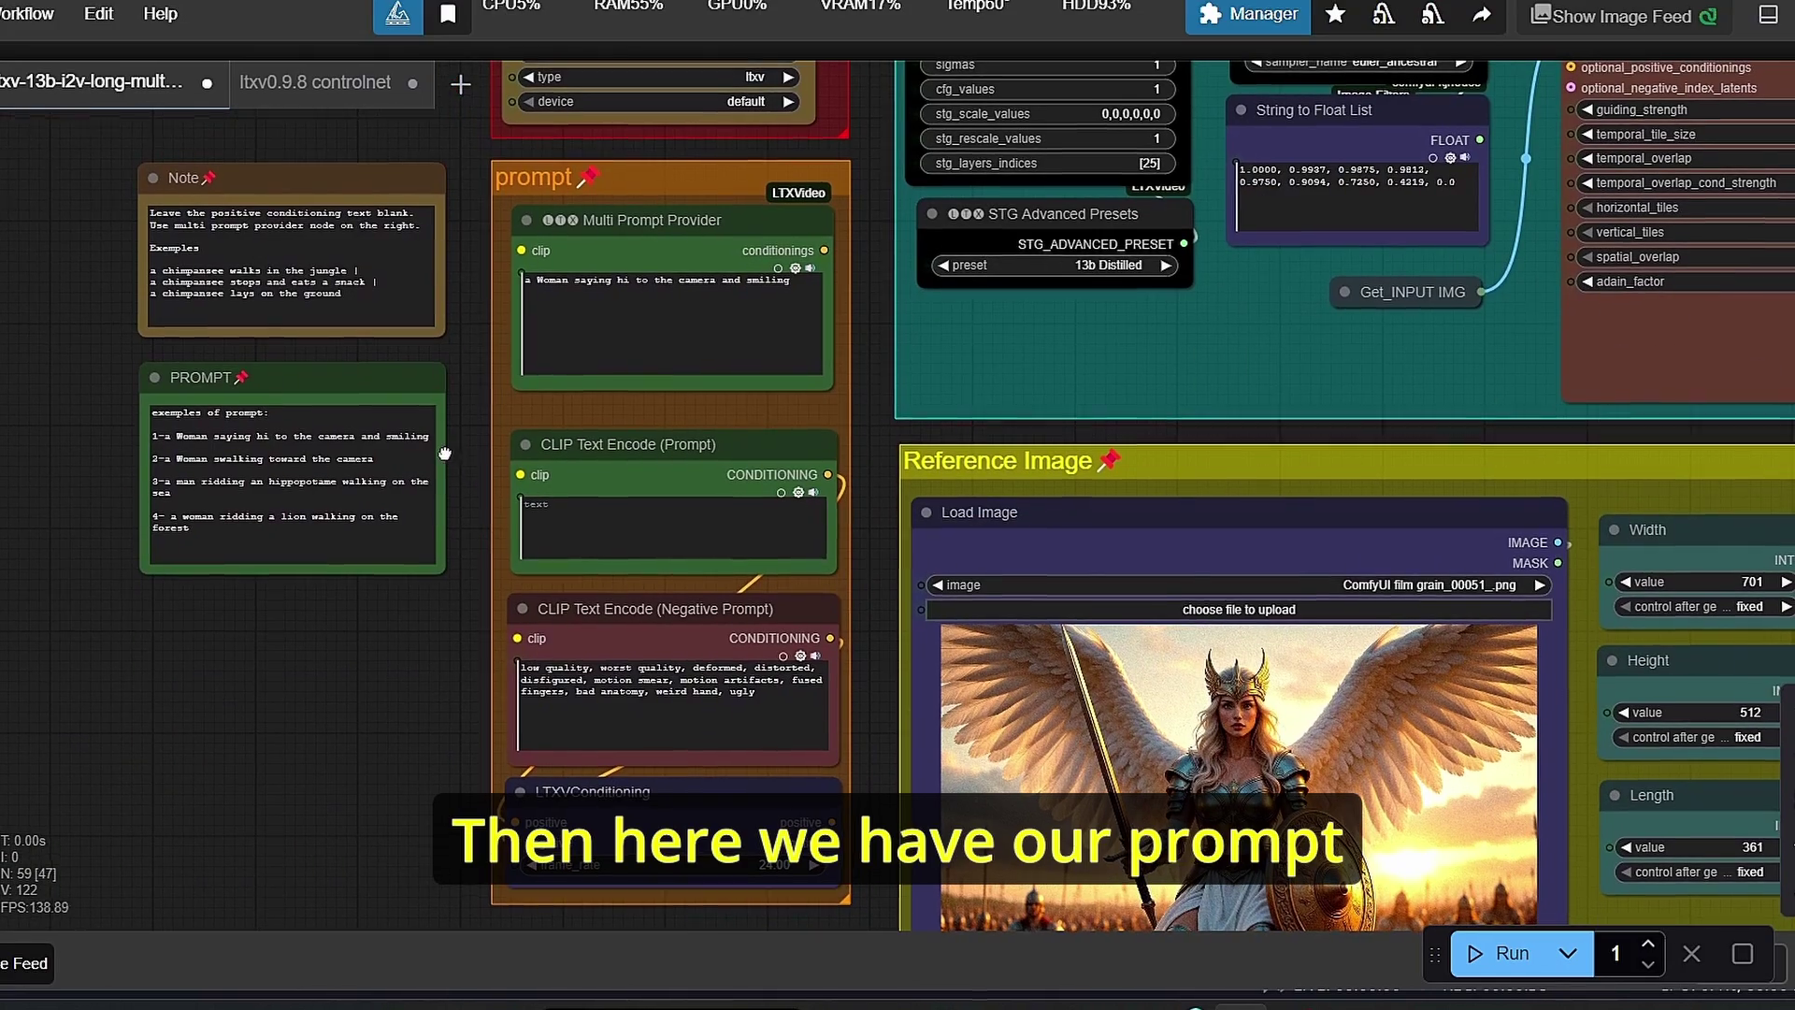
{"action": "scroll", "coordinate": [558, 225], "scroll_direction": "up", "scroll_amount": 2}
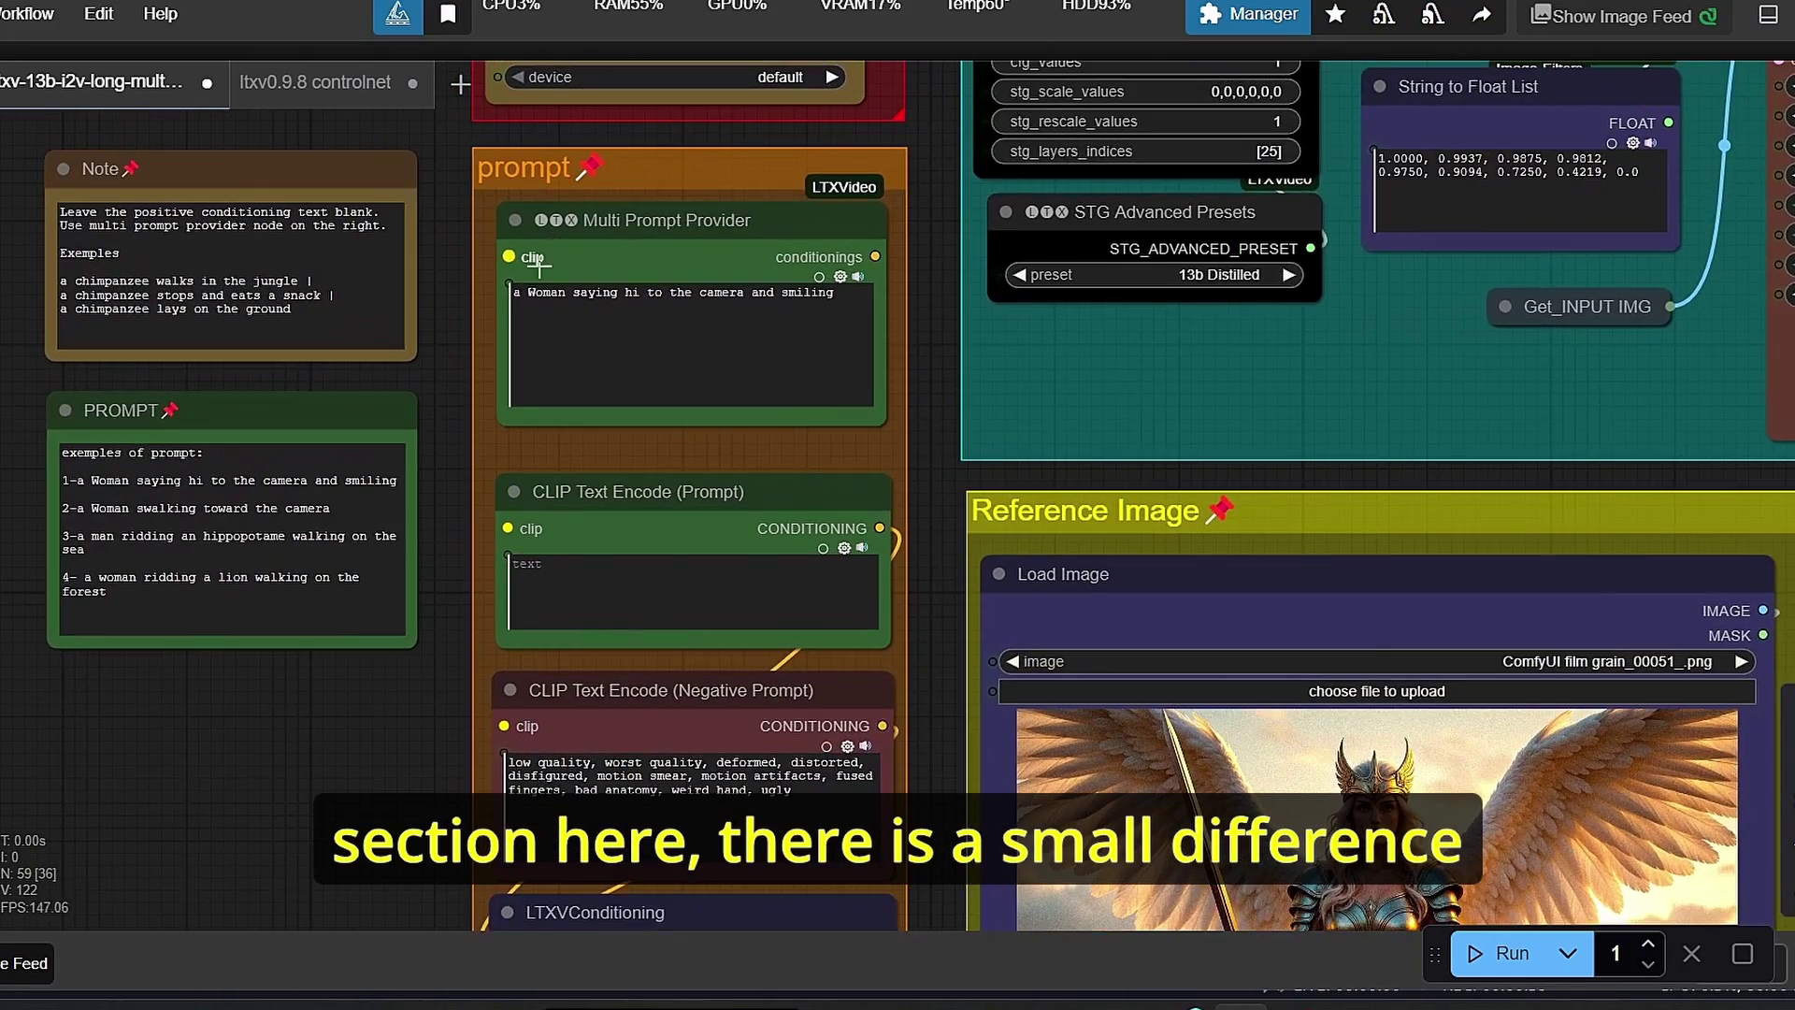
{"action": "left_click_drag", "start_coordinate": [457, 426], "coordinate": [458, 329]}
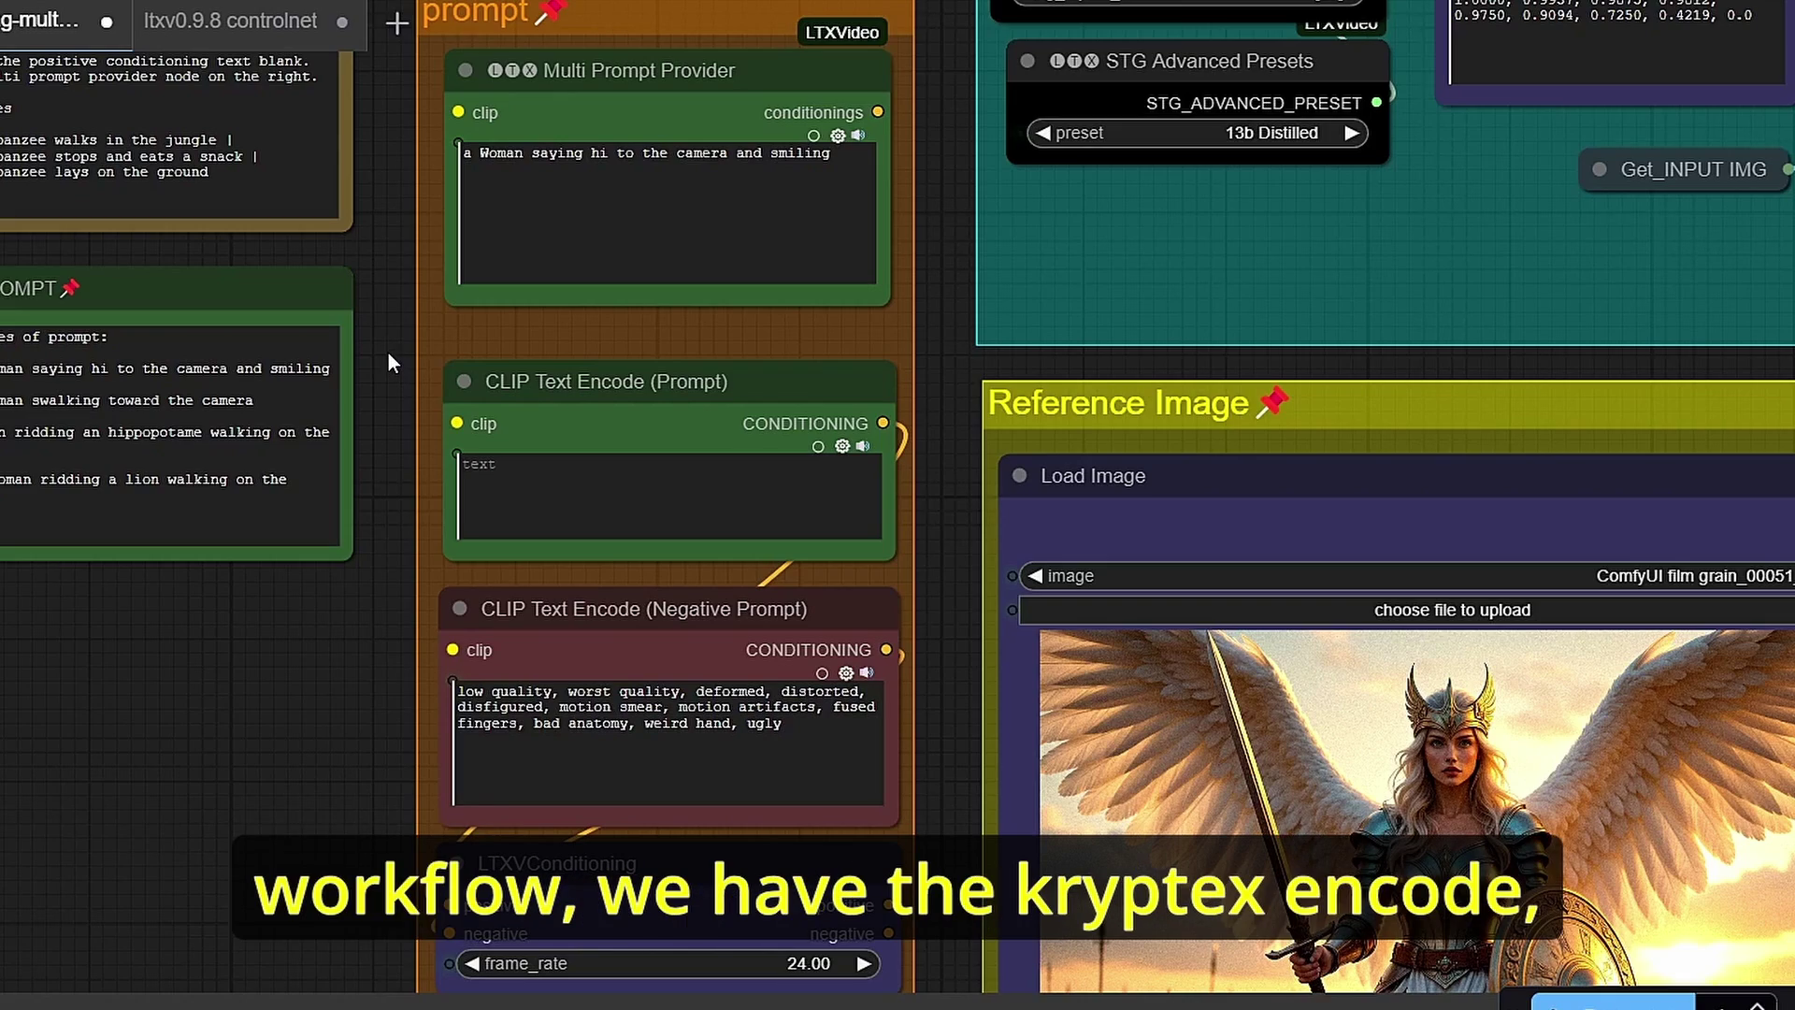
{"action": "scroll", "coordinate": [573, 398], "scroll_direction": "up", "scroll_amount": 2}
{"action": "left_click", "coordinate": [573, 399]}
{"action": "scroll", "coordinate": [462, 325], "scroll_direction": "down", "scroll_amount": 3}
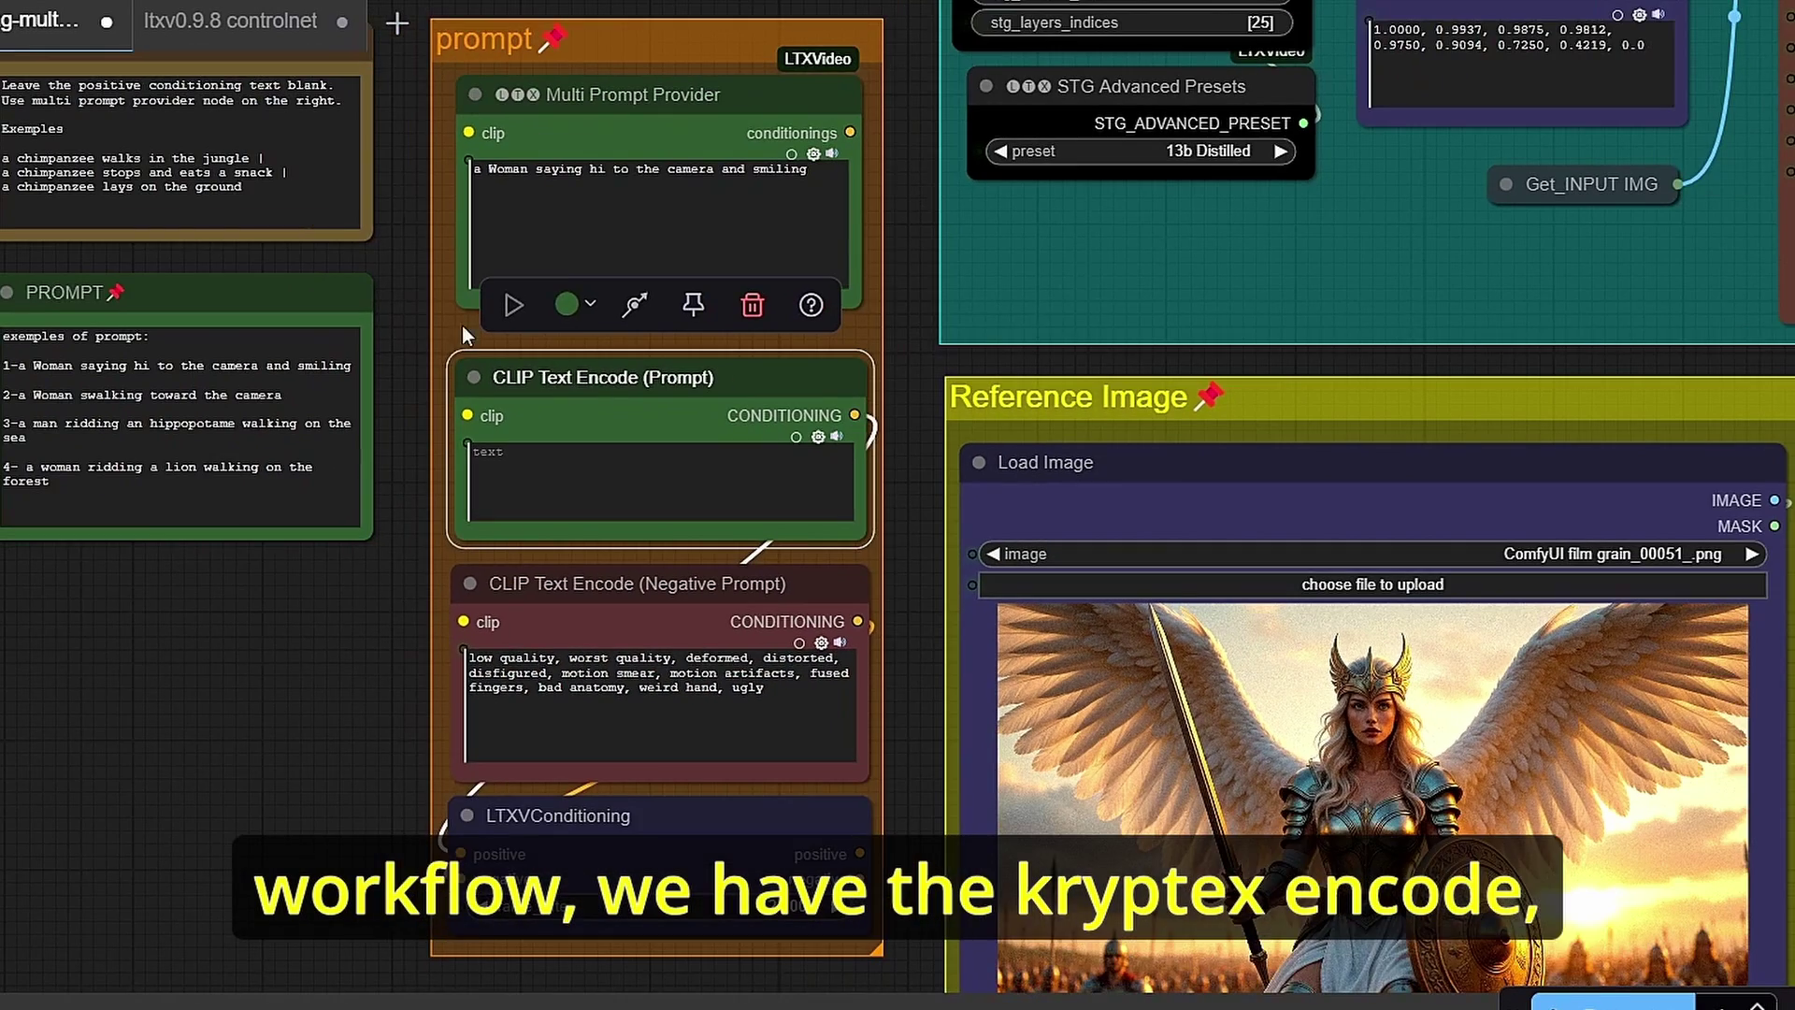
{"action": "scroll", "coordinate": [598, 221], "scroll_direction": "up", "scroll_amount": 3}
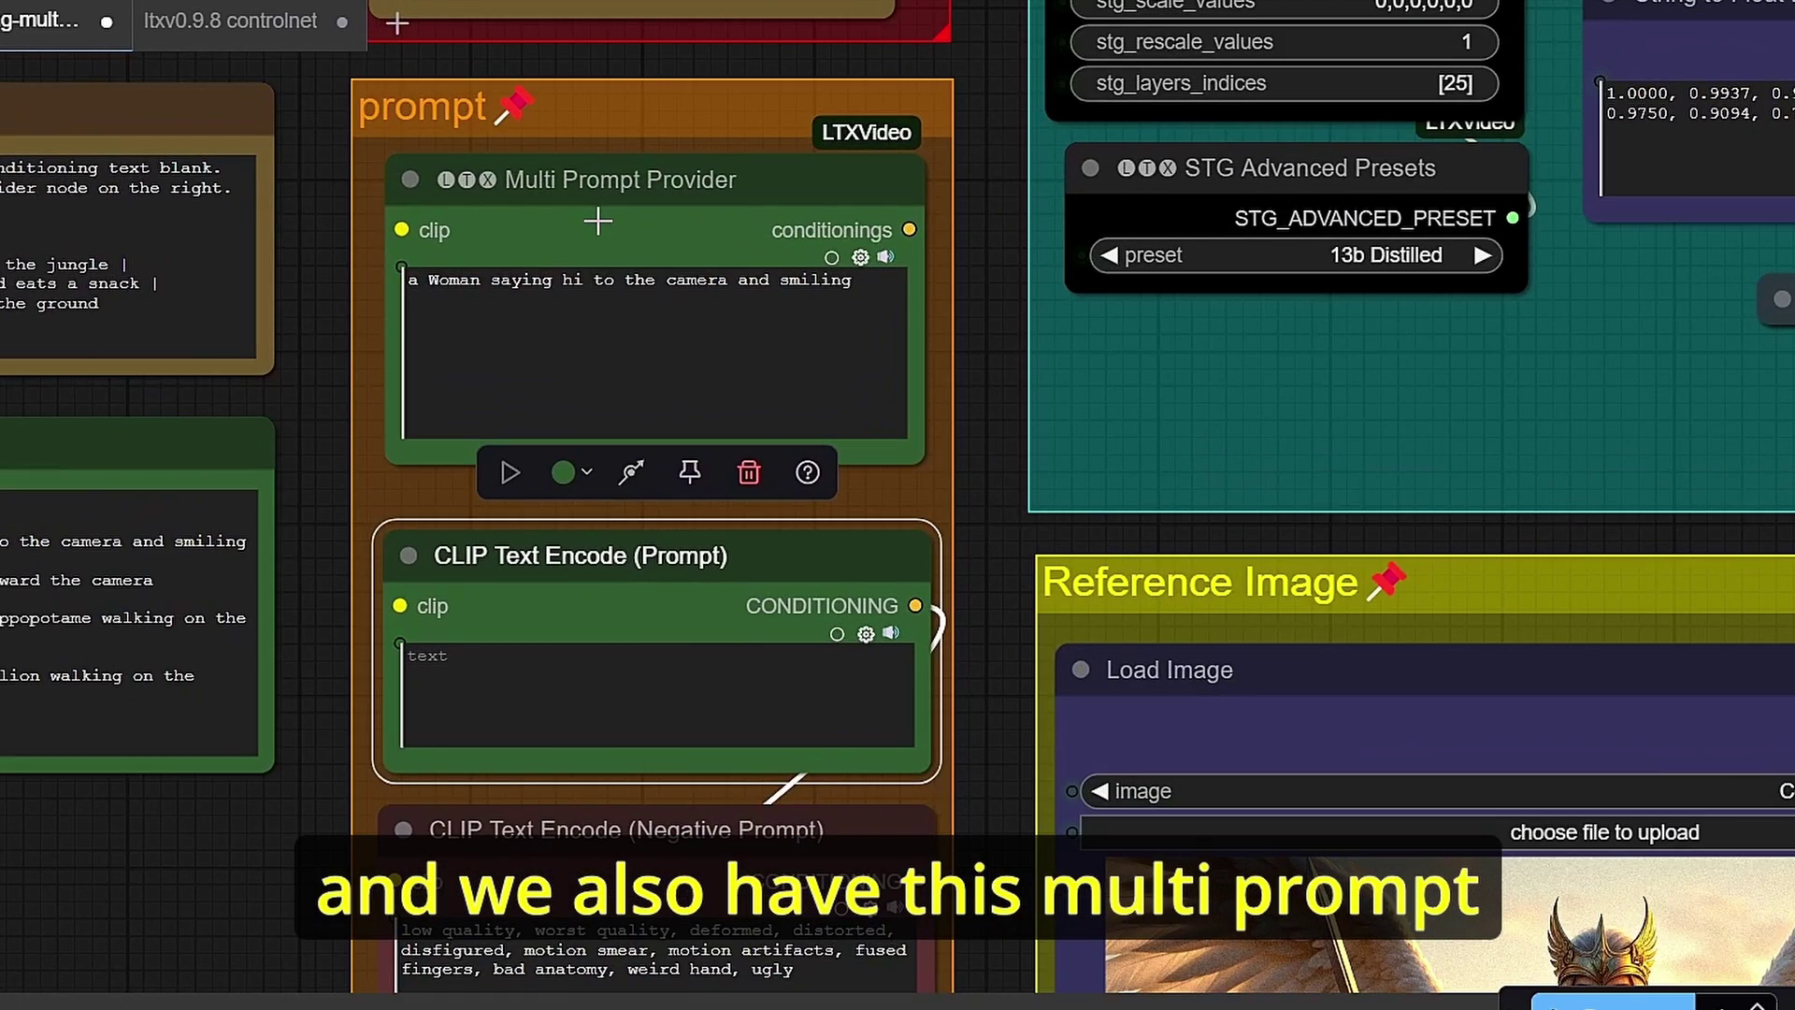
- Inspect the Multi Prompt Provider node and the short prompt in its text field
{"action": "left_click", "coordinate": [599, 221]}
{"action": "scroll", "coordinate": [357, 450], "scroll_direction": "down", "scroll_amount": 3}
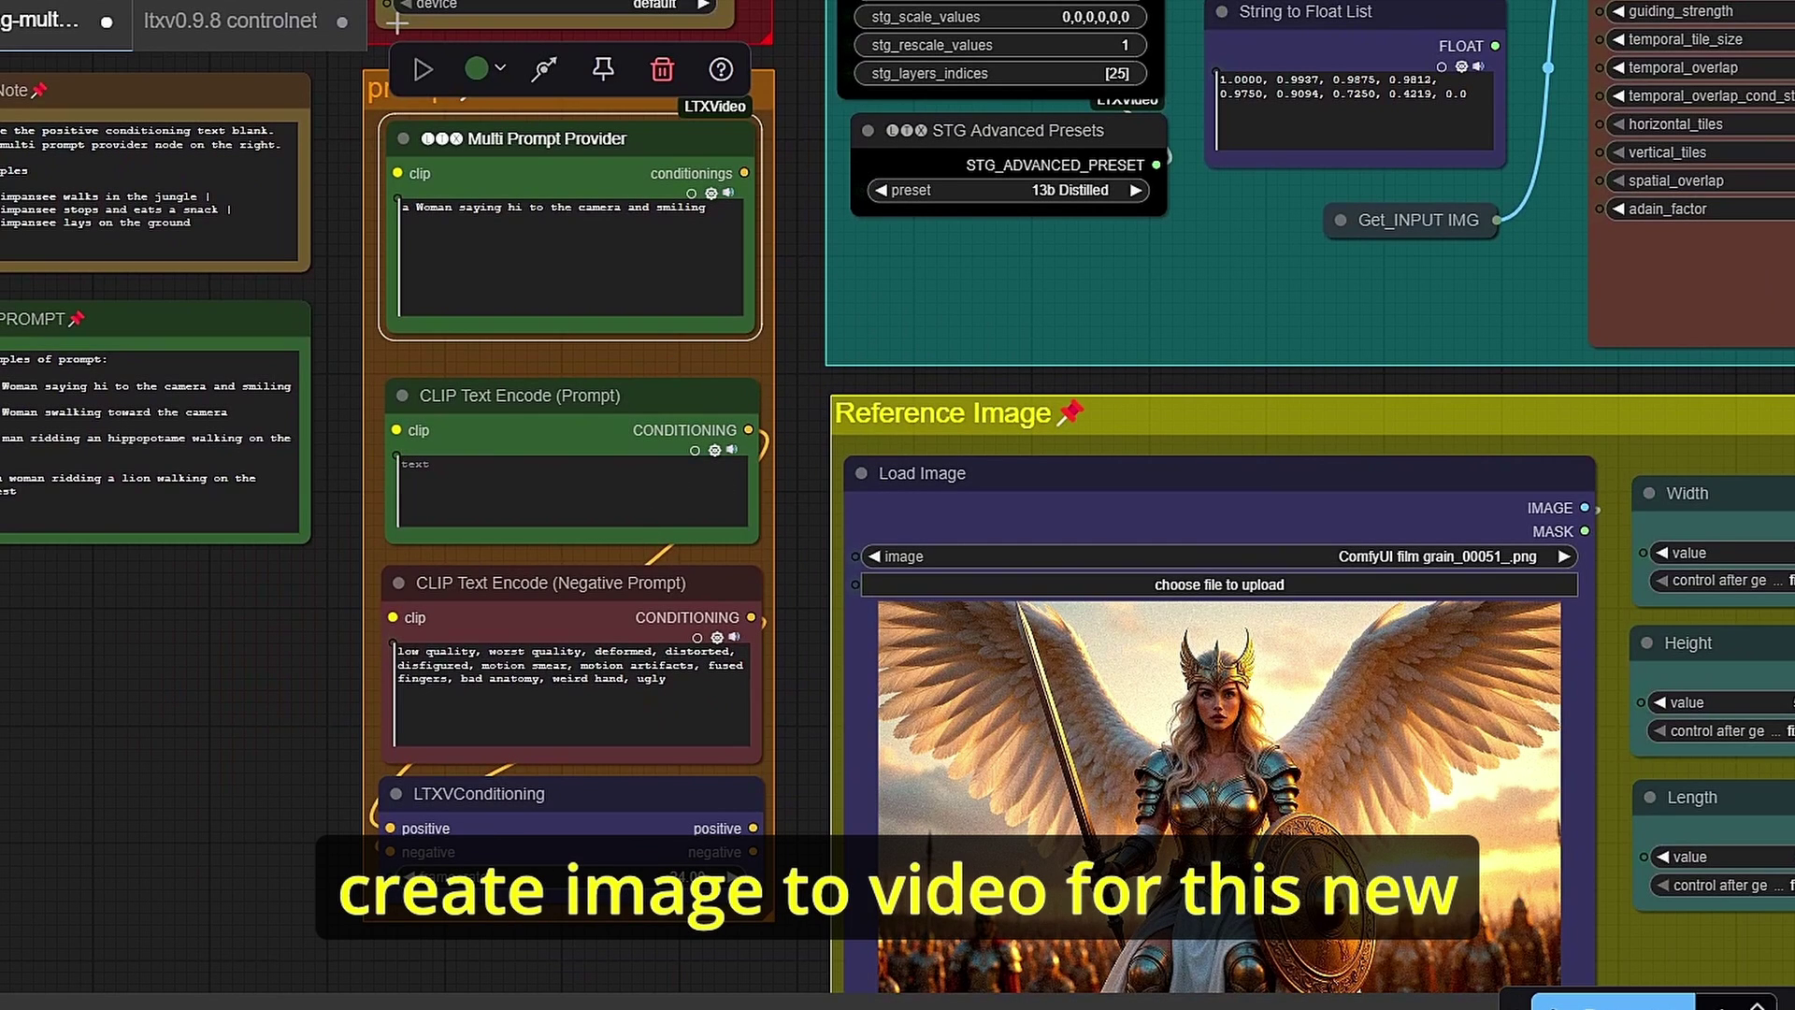
{"action": "scroll", "coordinate": [338, 419], "scroll_direction": "up", "scroll_amount": 4}
{"action": "left_click_drag", "start_coordinate": [363, 249], "coordinate": [360, 355]}
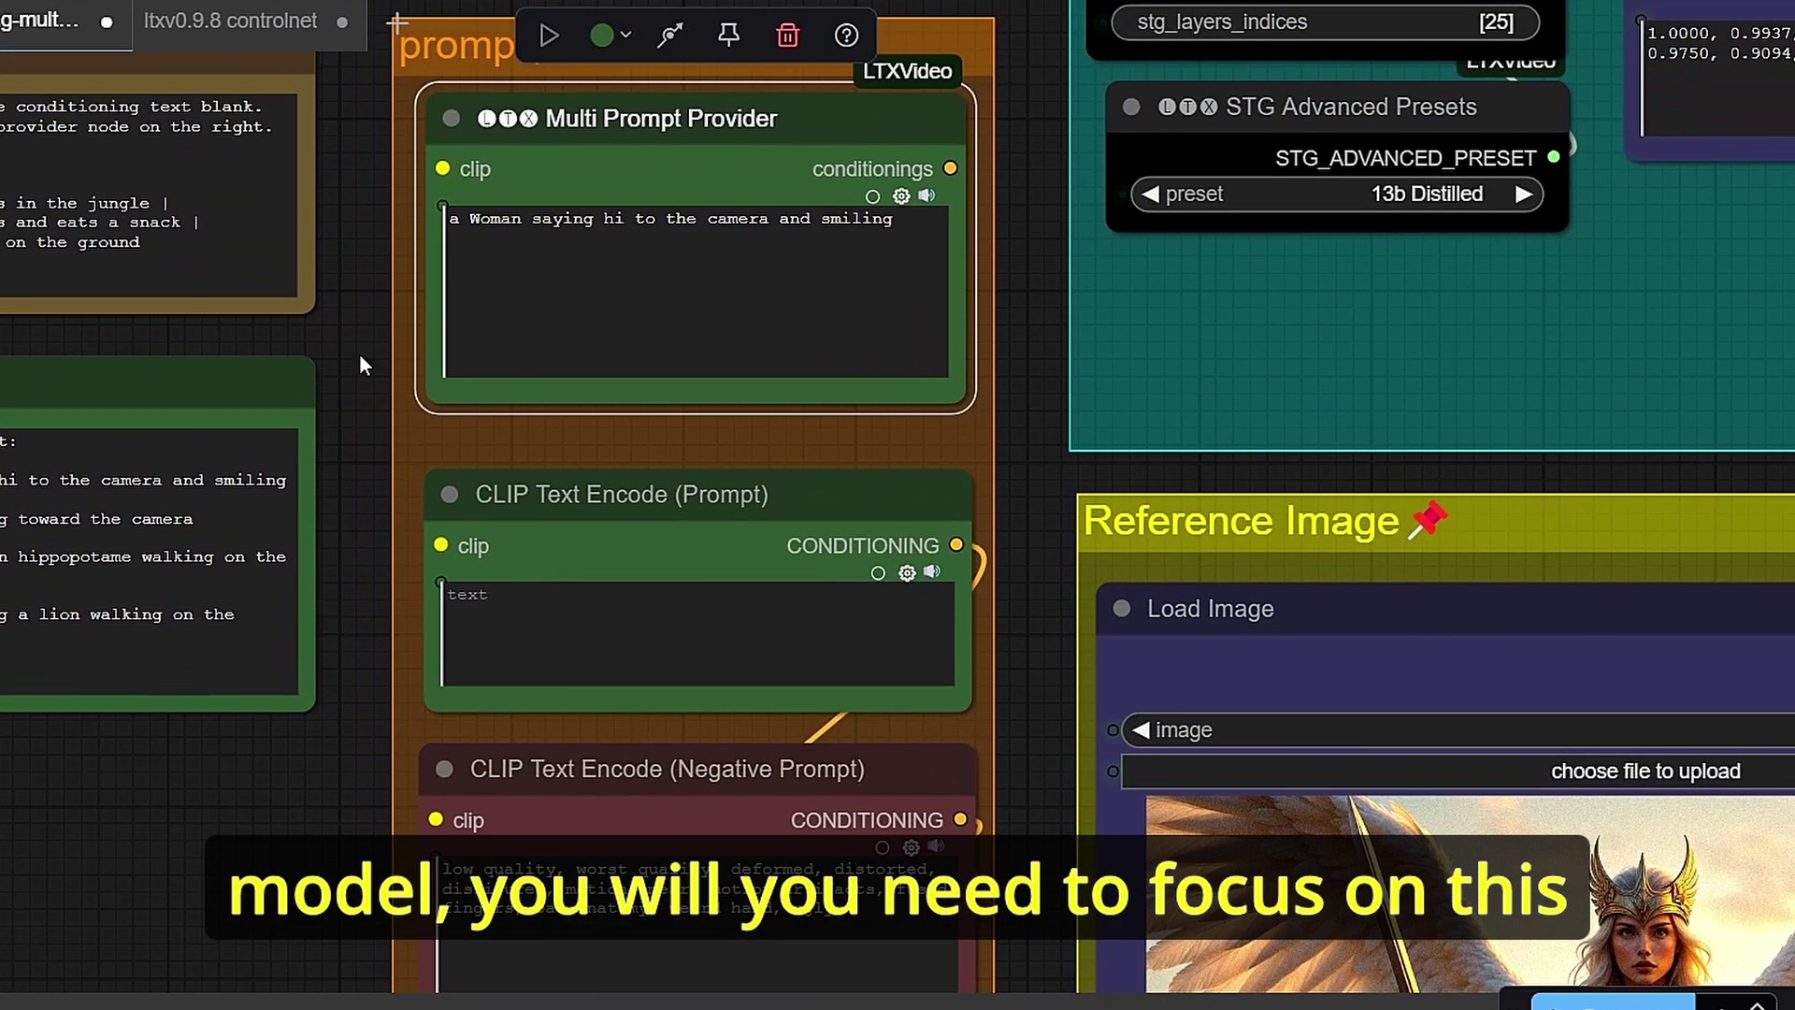
{"action": "left_click", "coordinate": [747, 289]}
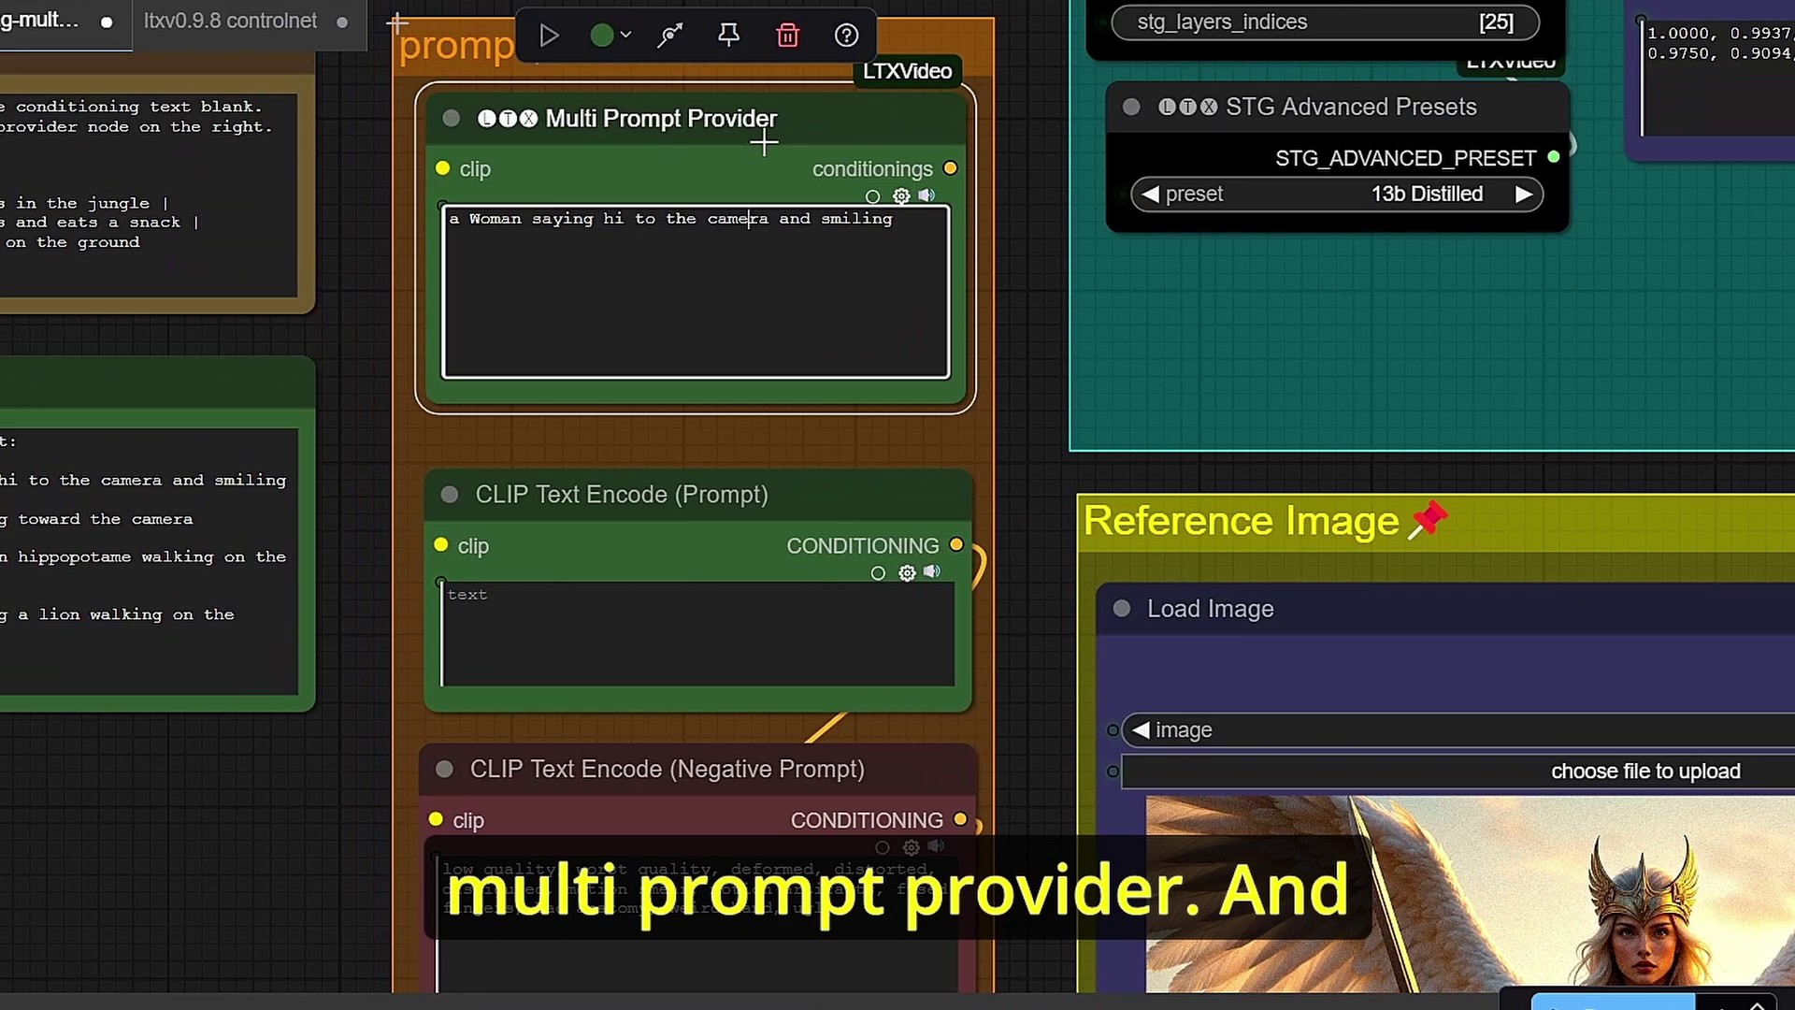
{"action": "left_click", "coordinate": [844, 277]}
{"action": "scroll", "coordinate": [1035, 446], "scroll_direction": "down", "scroll_amount": 1}
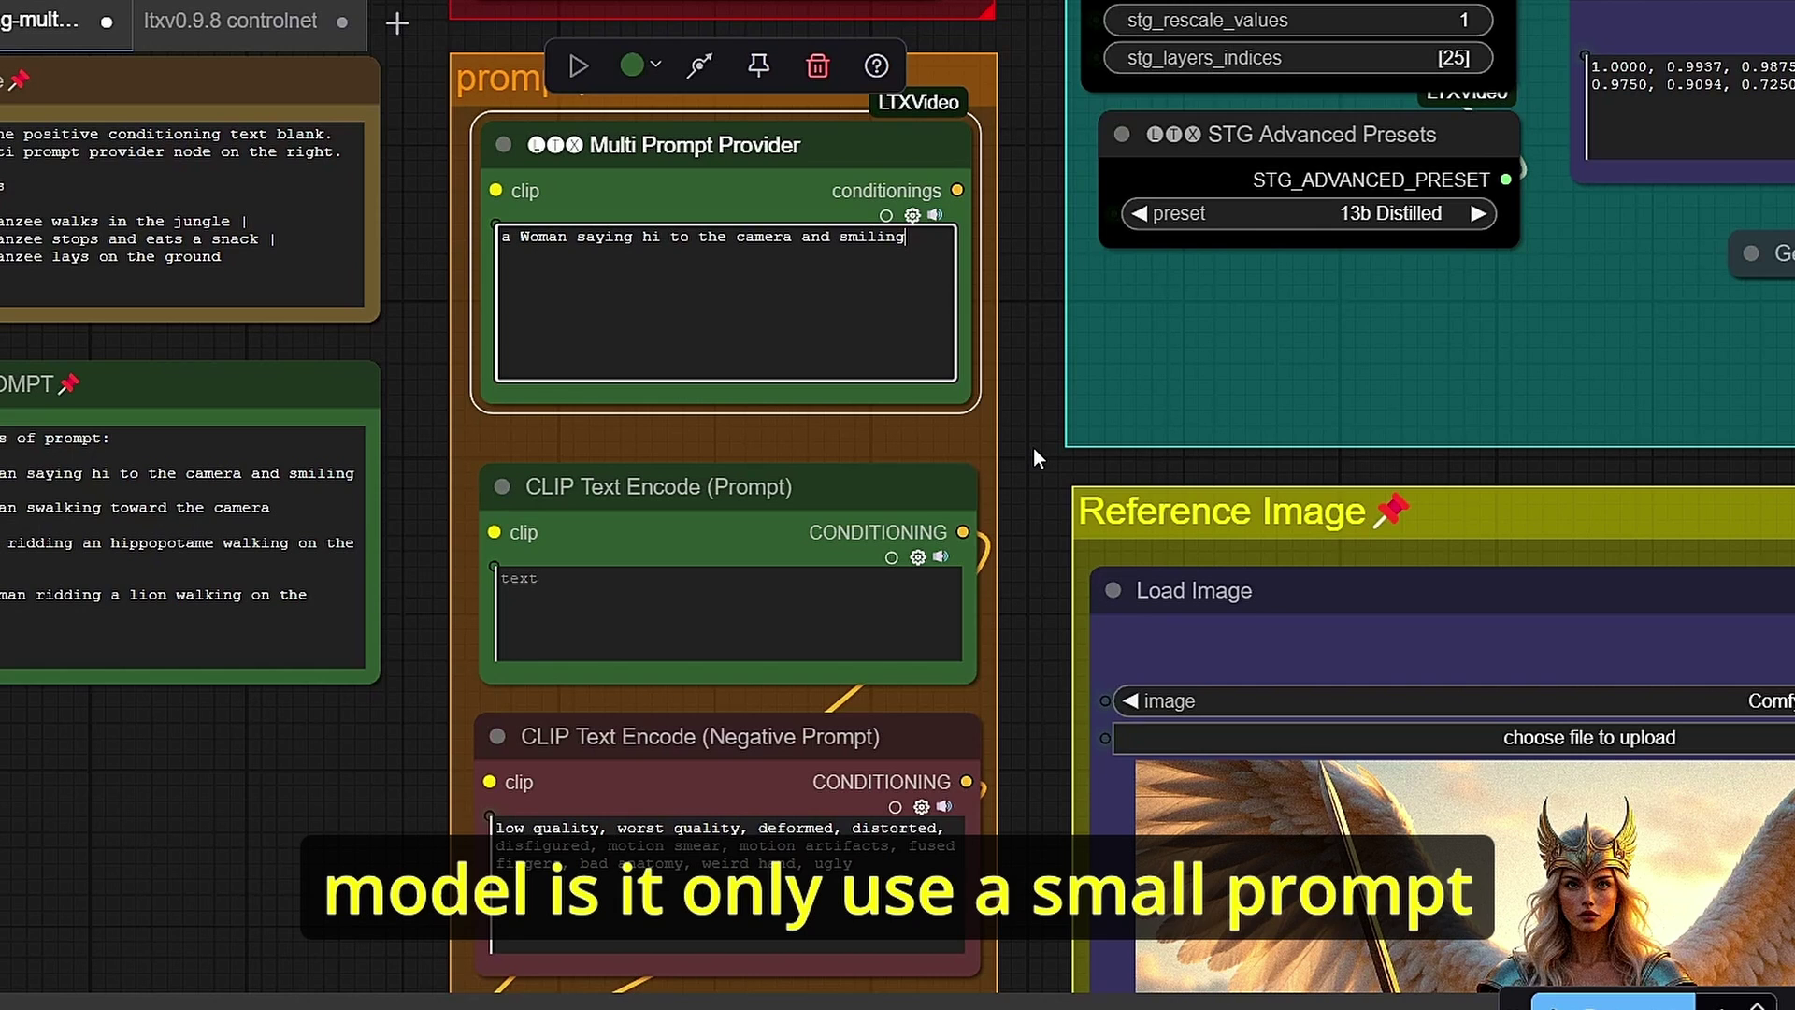
{"action": "left_click_drag", "start_coordinate": [406, 480], "coordinate": [479, 452]}
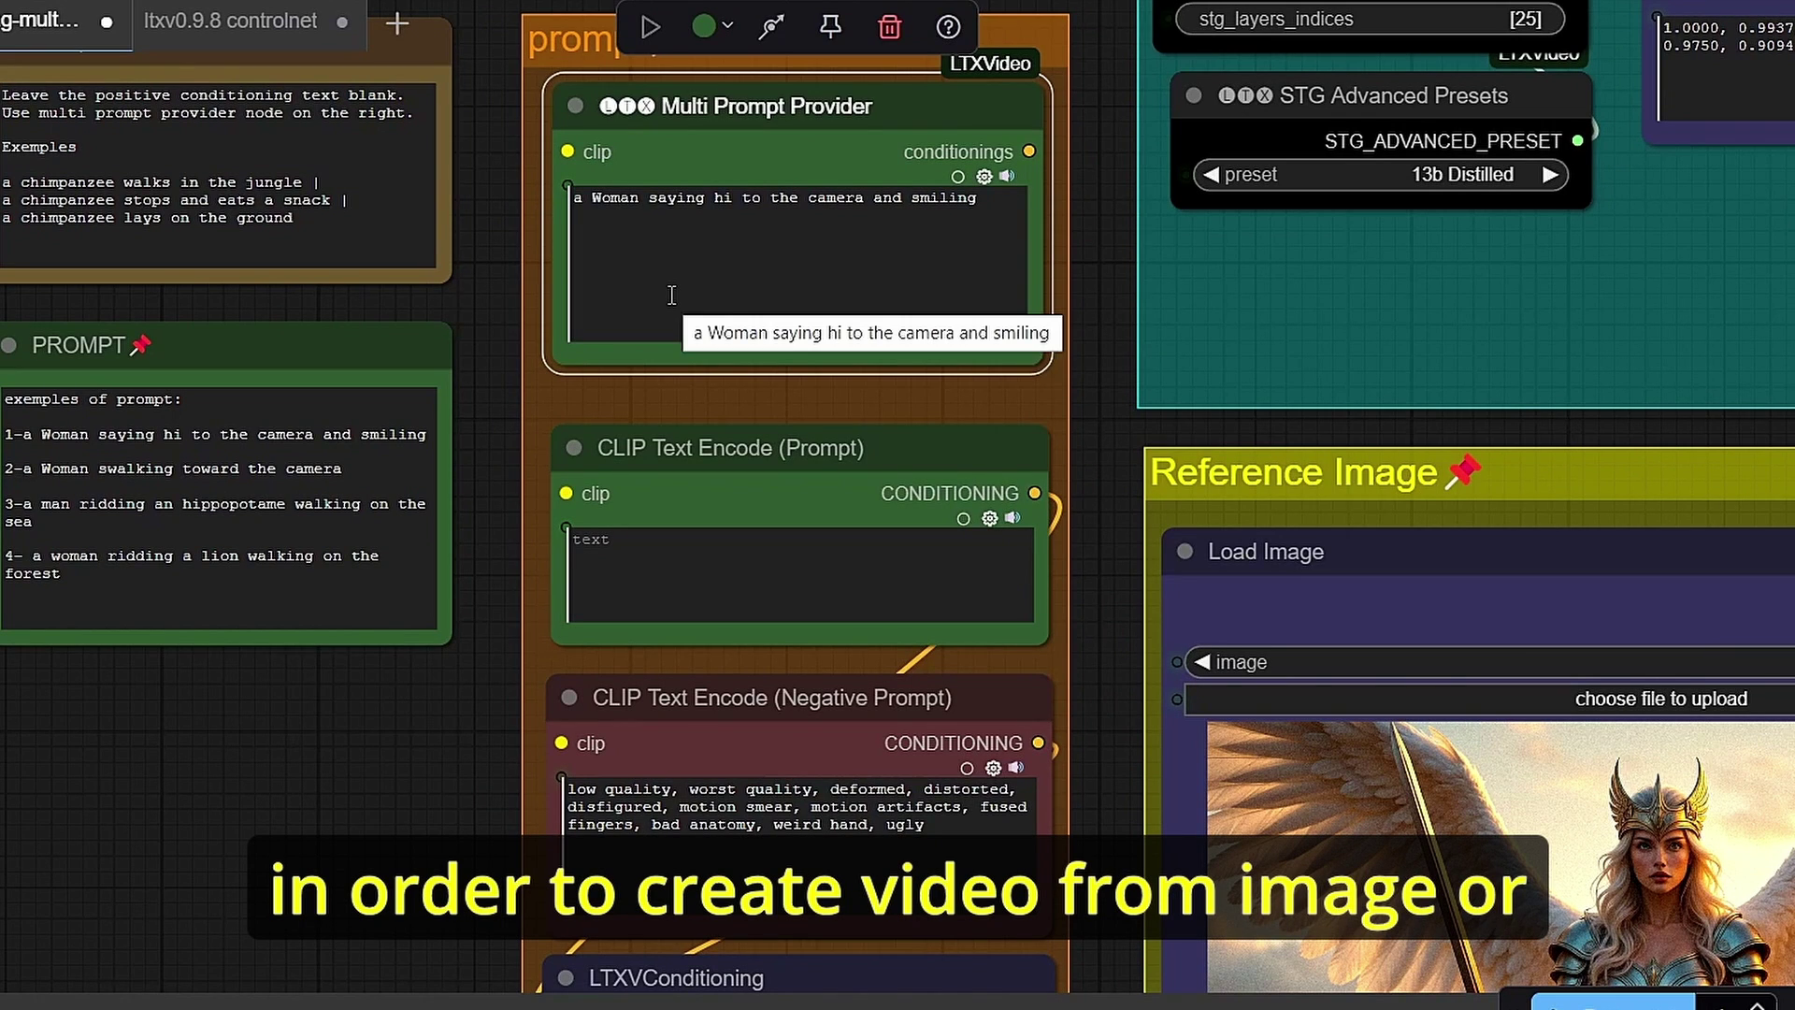
- Read the example prompts in the PROMPT note beside the prompt group
{"action": "left_click_drag", "start_coordinate": [488, 421], "coordinate": [760, 353]}
{"action": "scroll", "coordinate": [217, 315], "scroll_direction": "up", "scroll_amount": 4}
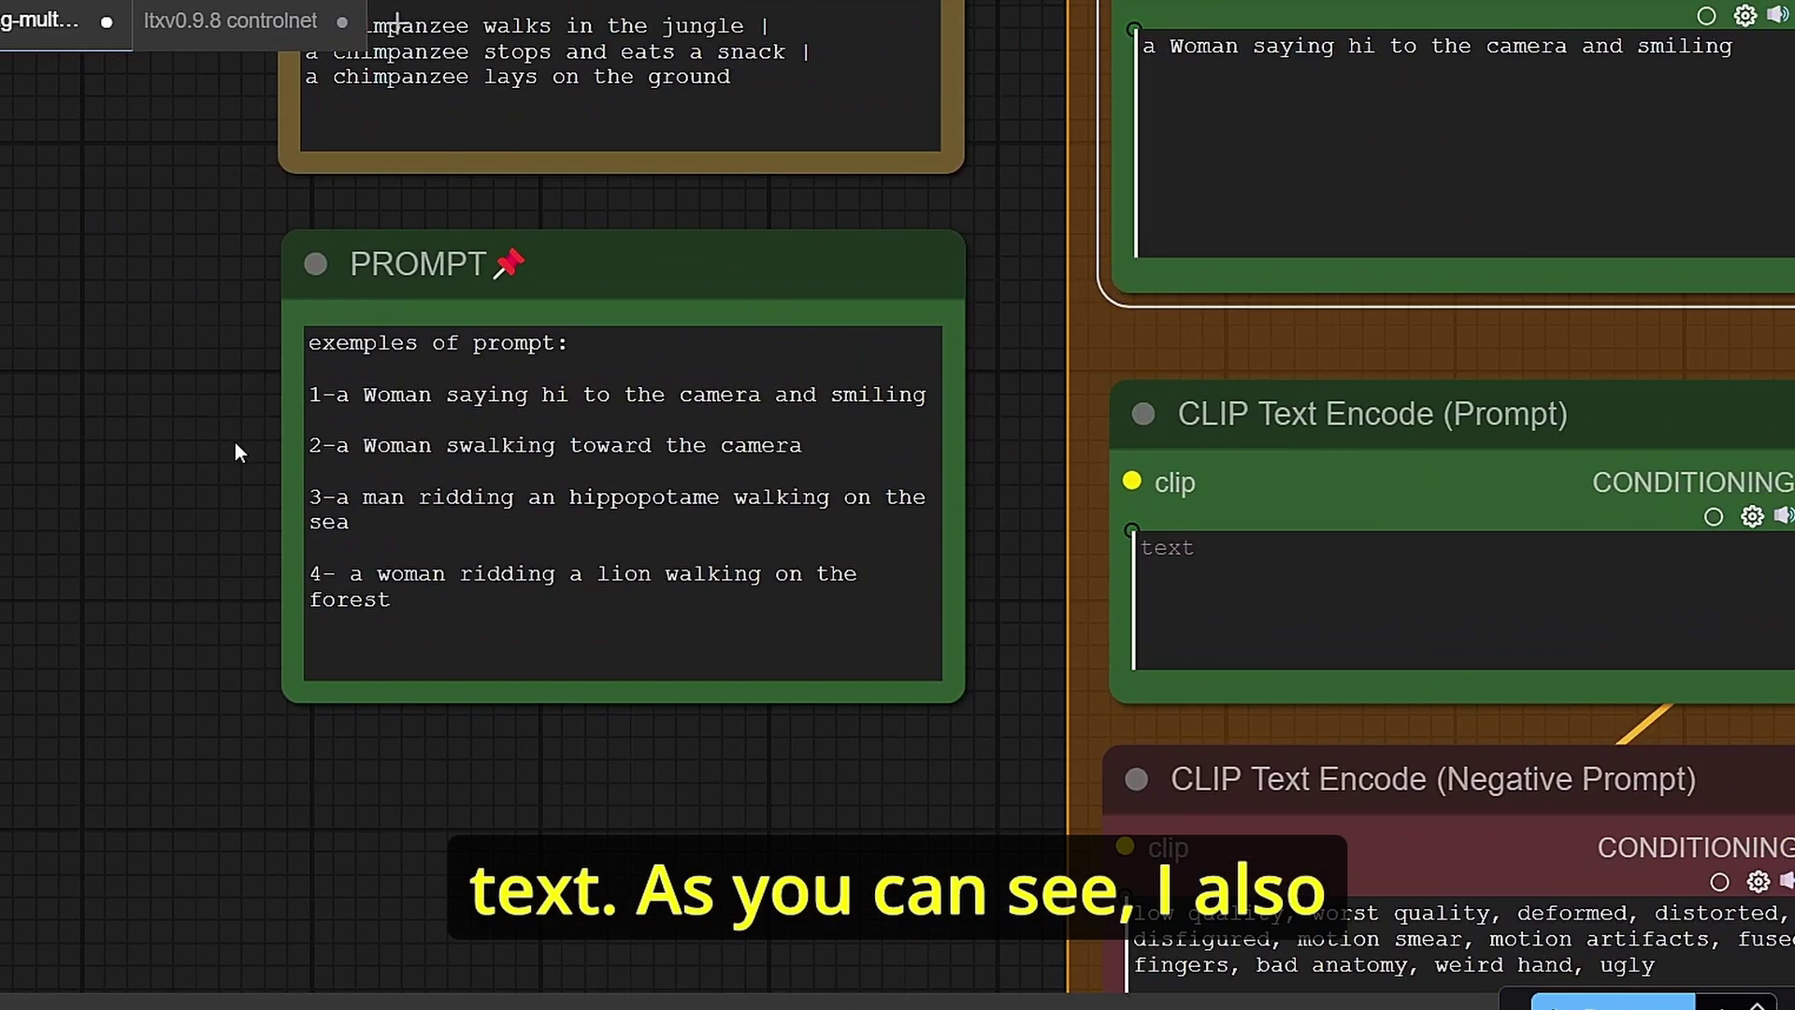
{"action": "left_click_drag", "start_coordinate": [235, 442], "coordinate": [171, 432]}
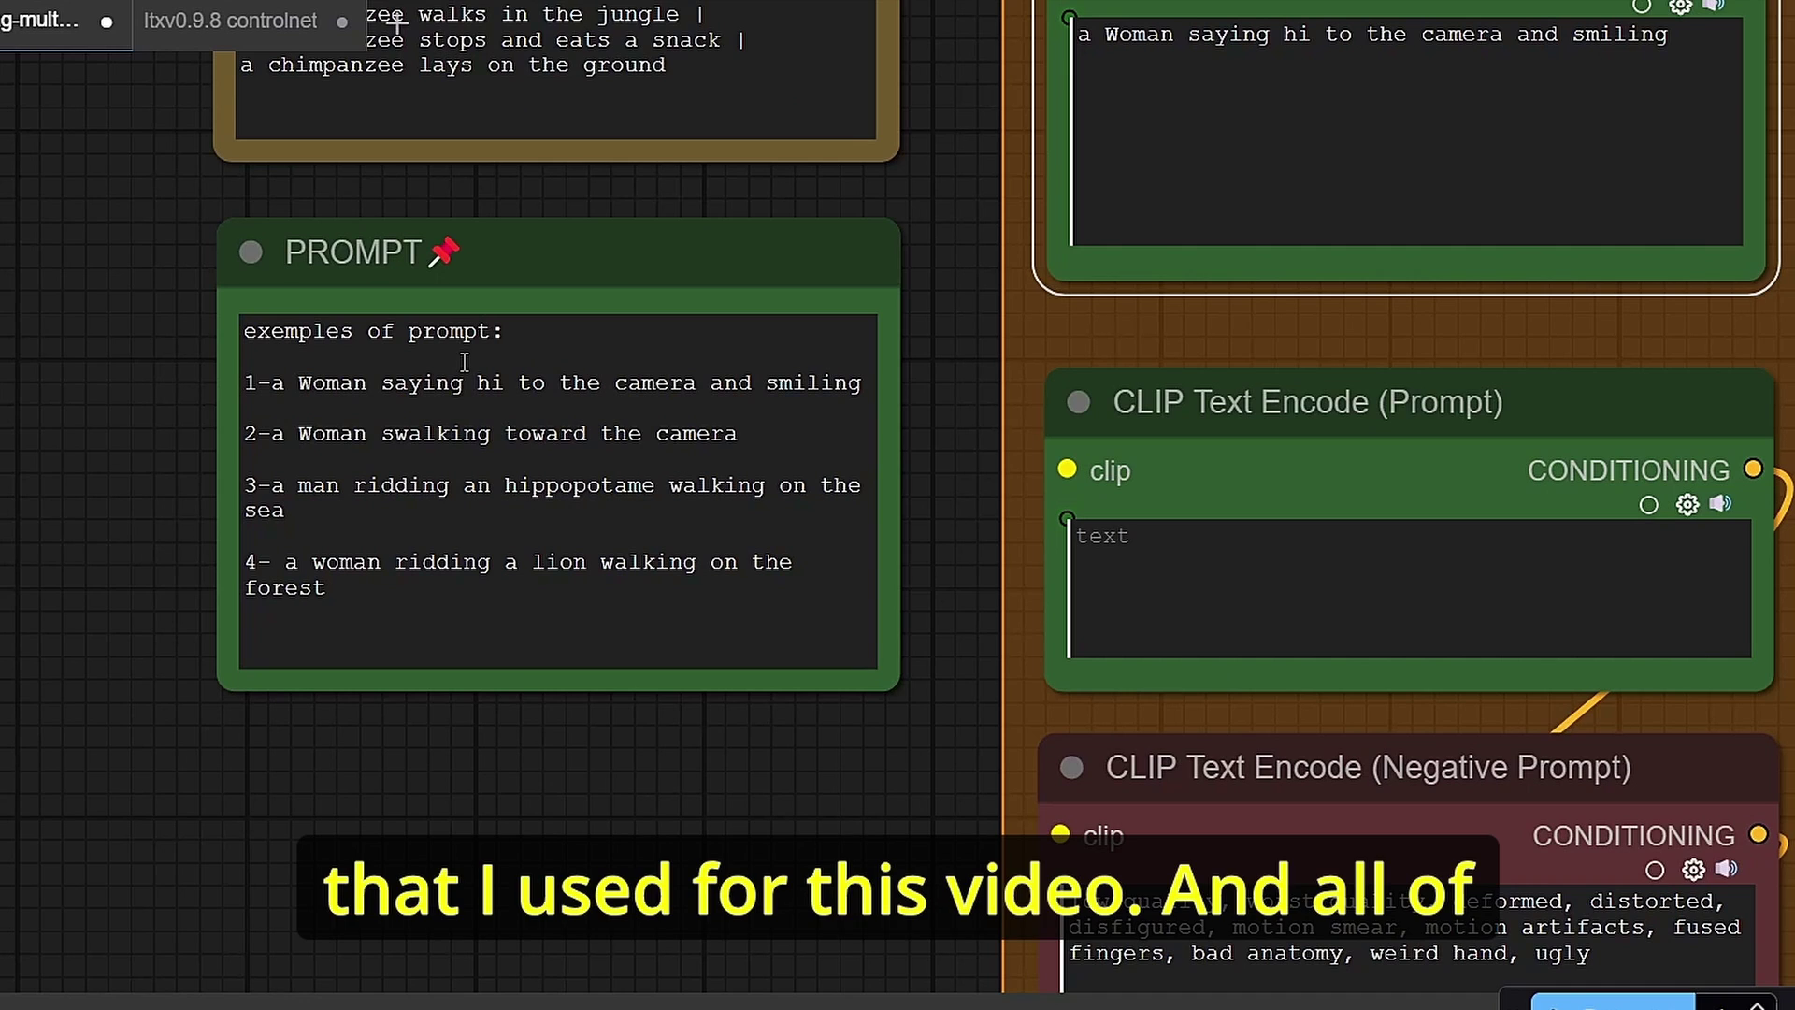
{"action": "scroll", "coordinate": [464, 363], "scroll_direction": "down", "scroll_amount": 2}
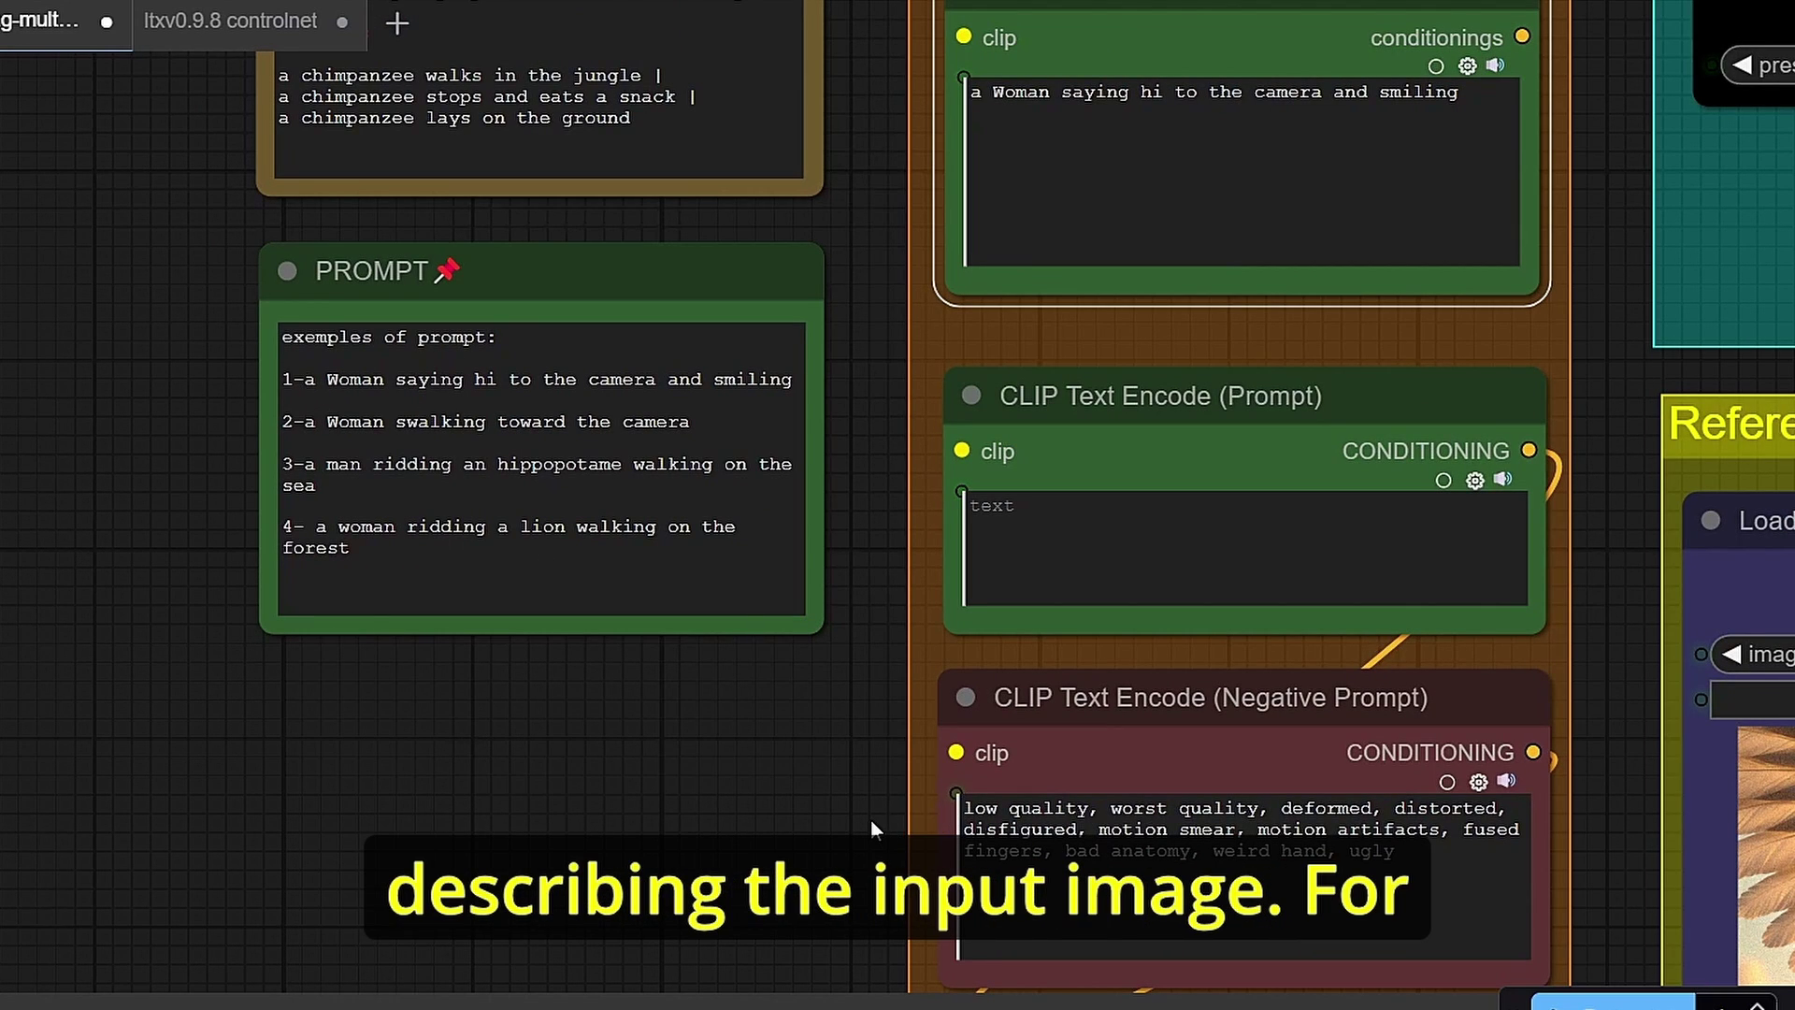
- Examine the winged warrior picture in the Load Image node of the Reference Image group
{"action": "left_click_drag", "start_coordinate": [871, 820], "coordinate": [234, 670]}
{"action": "scroll", "coordinate": [863, 547], "scroll_direction": "down", "scroll_amount": 4}
{"action": "left_click_drag", "start_coordinate": [933, 371], "coordinate": [833, 324]}
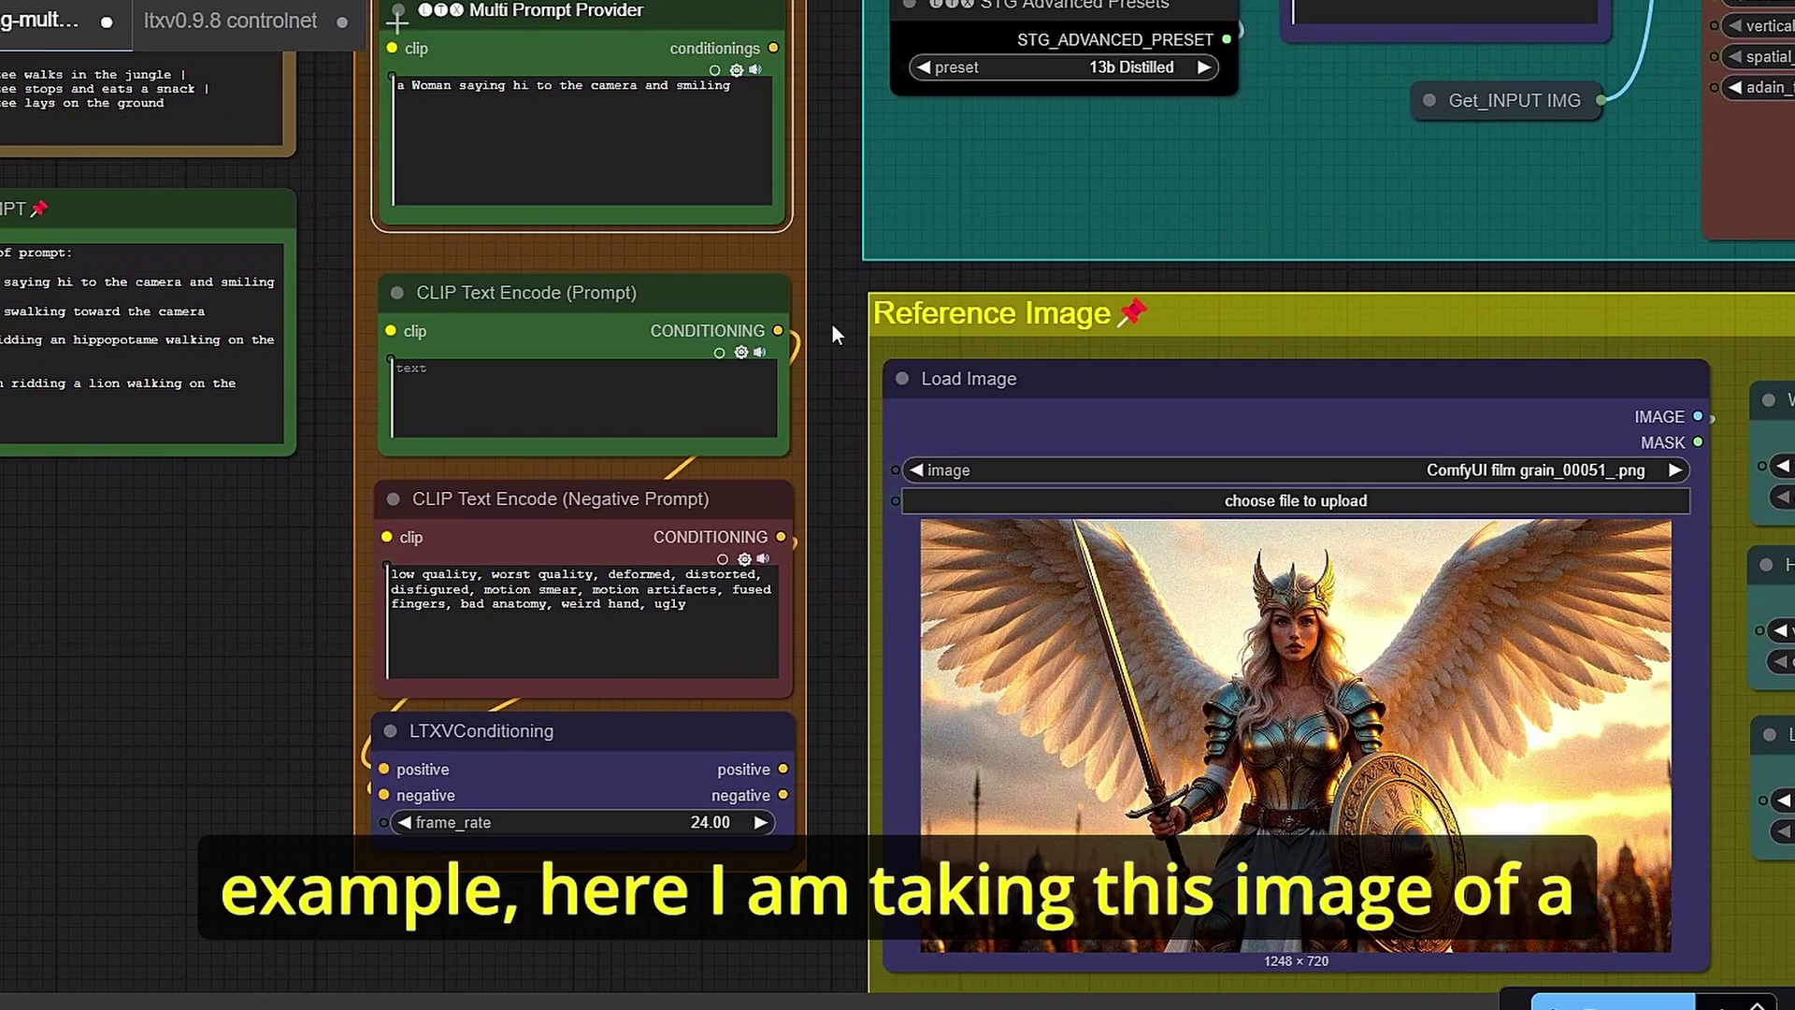
{"action": "left_click_drag", "start_coordinate": [882, 601], "coordinate": [621, 518]}
{"action": "scroll", "coordinate": [901, 738], "scroll_direction": "up", "scroll_amount": 3}
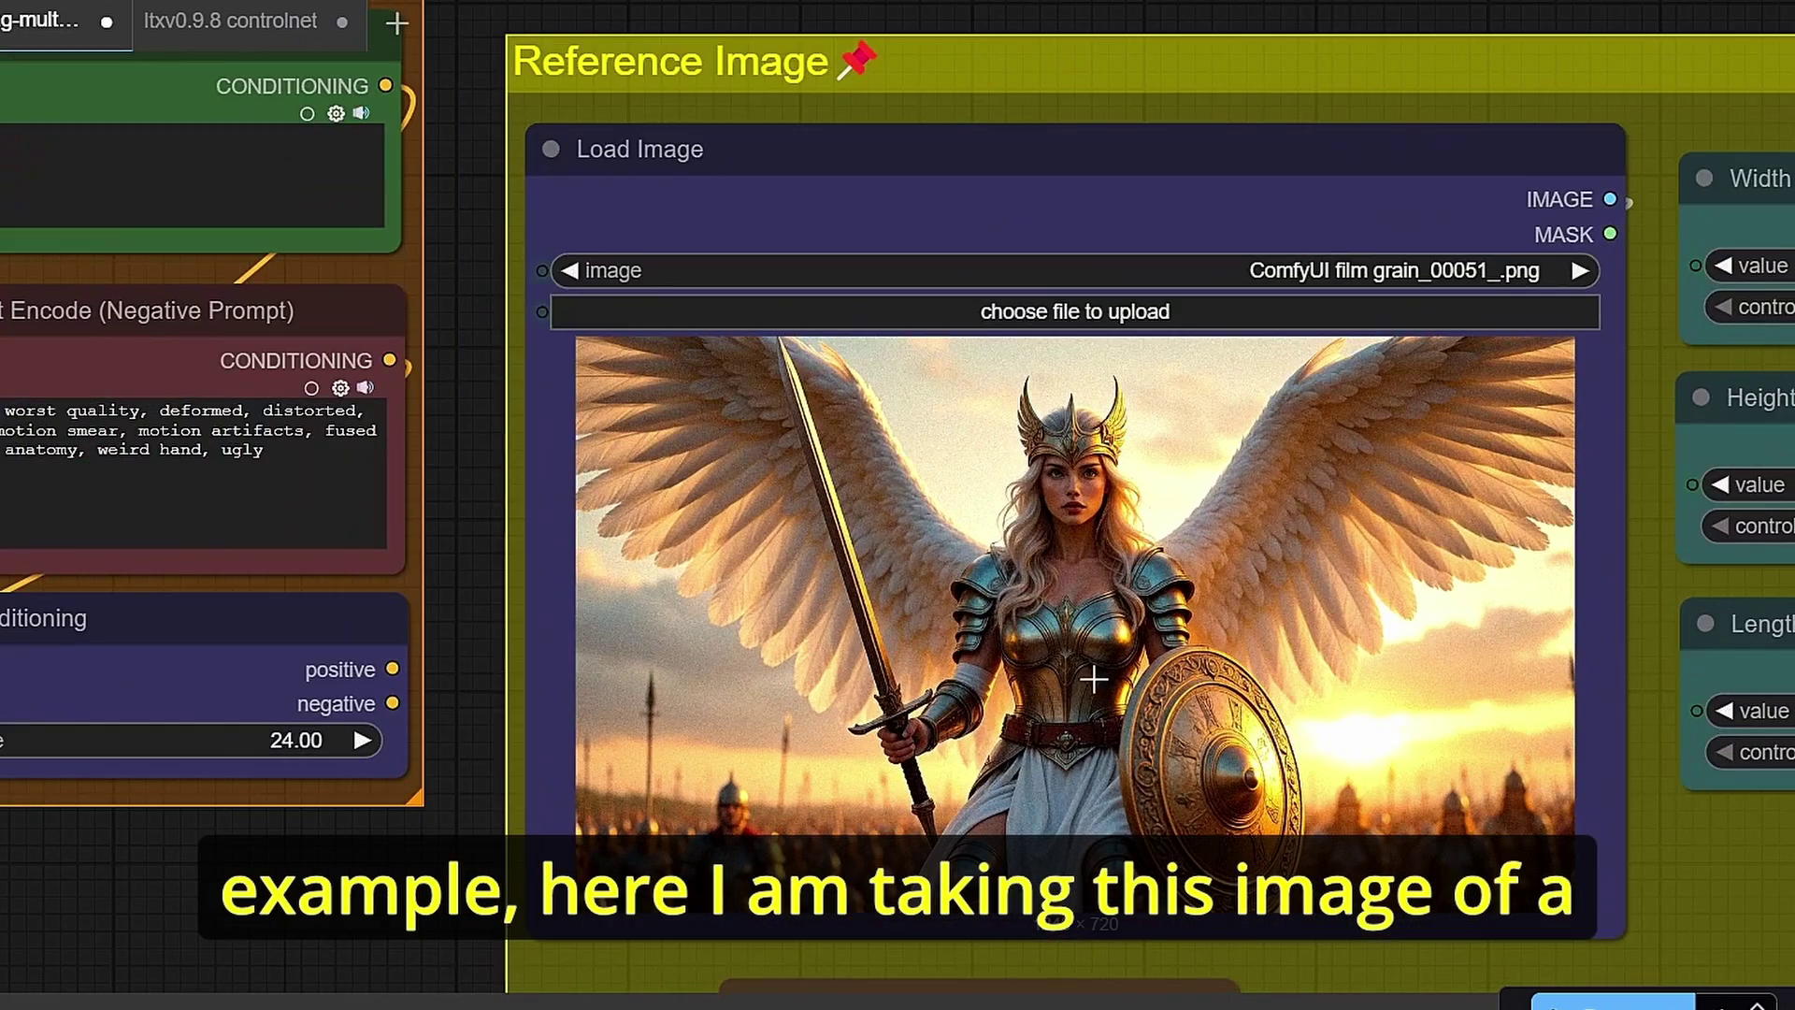
{"action": "scroll", "coordinate": [1225, 690], "scroll_direction": "down", "scroll_amount": 2}
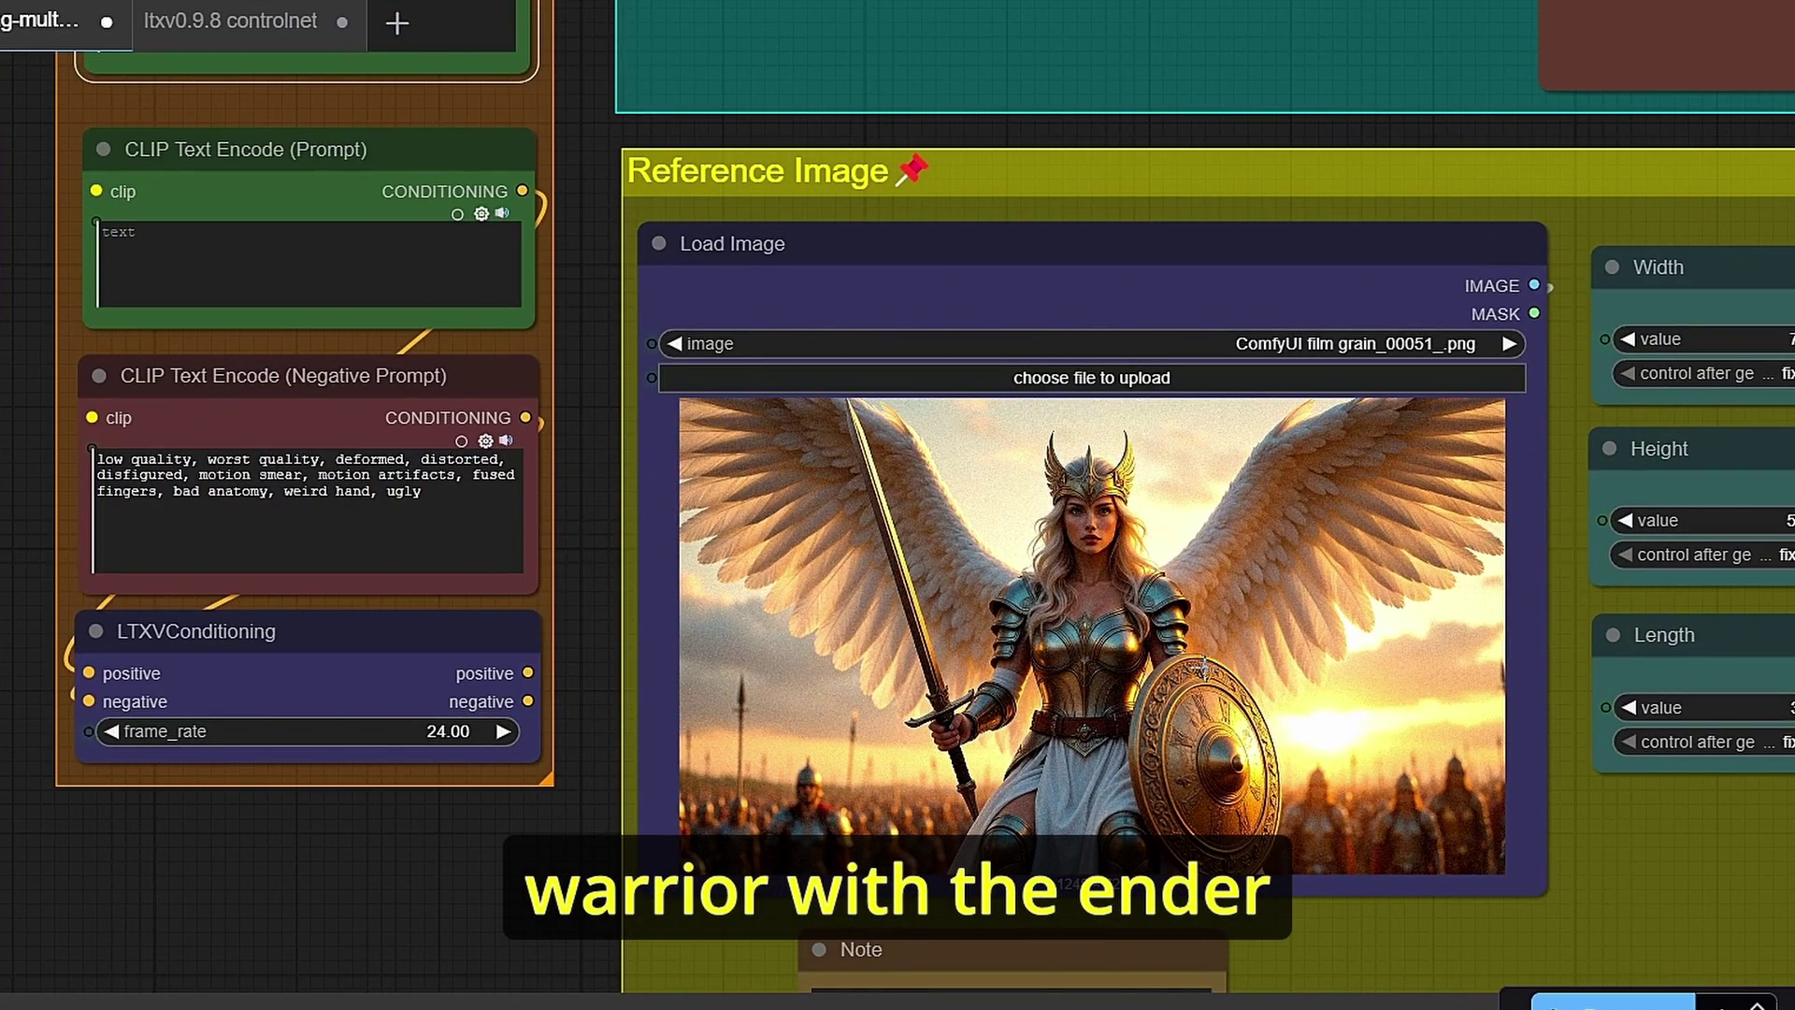
- Compare the Multi Prompt Provider's prompt with the generated video preview in the Video Combine node
{"action": "scroll", "coordinate": [1278, 664], "scroll_direction": "down", "scroll_amount": 2}
{"action": "left_click_drag", "start_coordinate": [685, 192], "coordinate": [801, 375]}
{"action": "scroll", "coordinate": [430, 245], "scroll_direction": "up", "scroll_amount": 7}
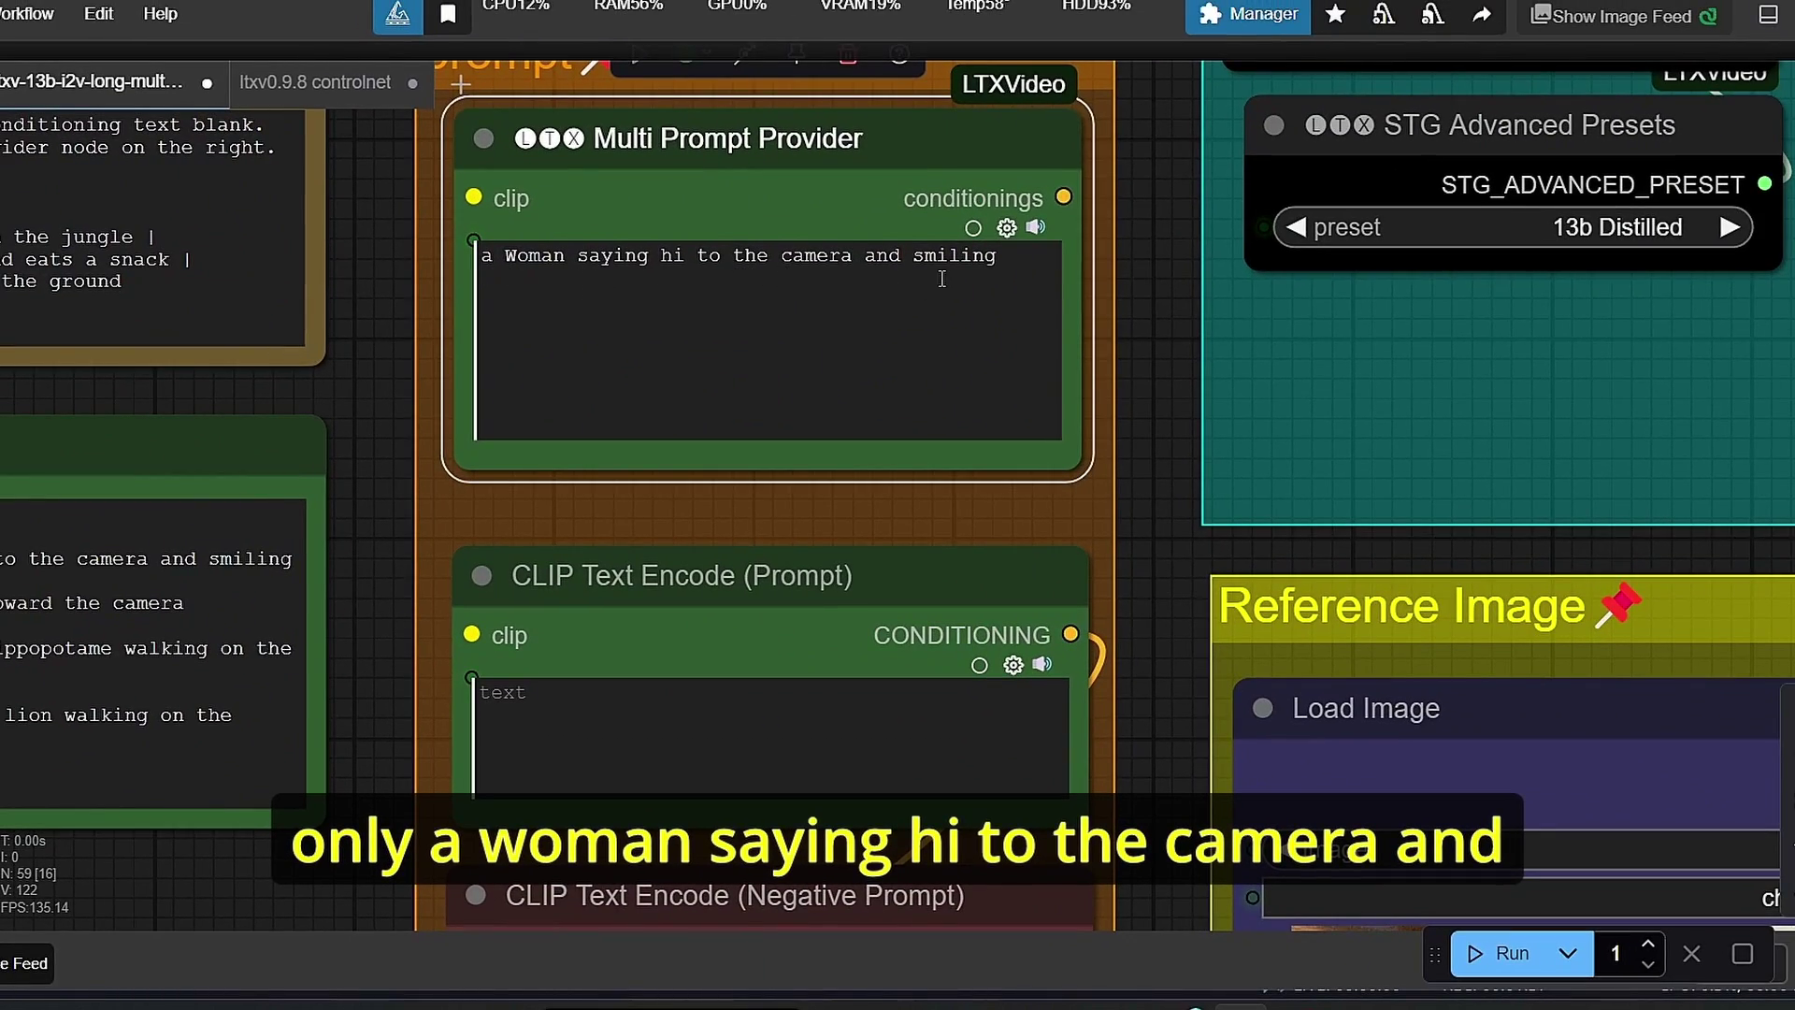
{"action": "scroll", "coordinate": [1167, 580], "scroll_direction": "down", "scroll_amount": 10}
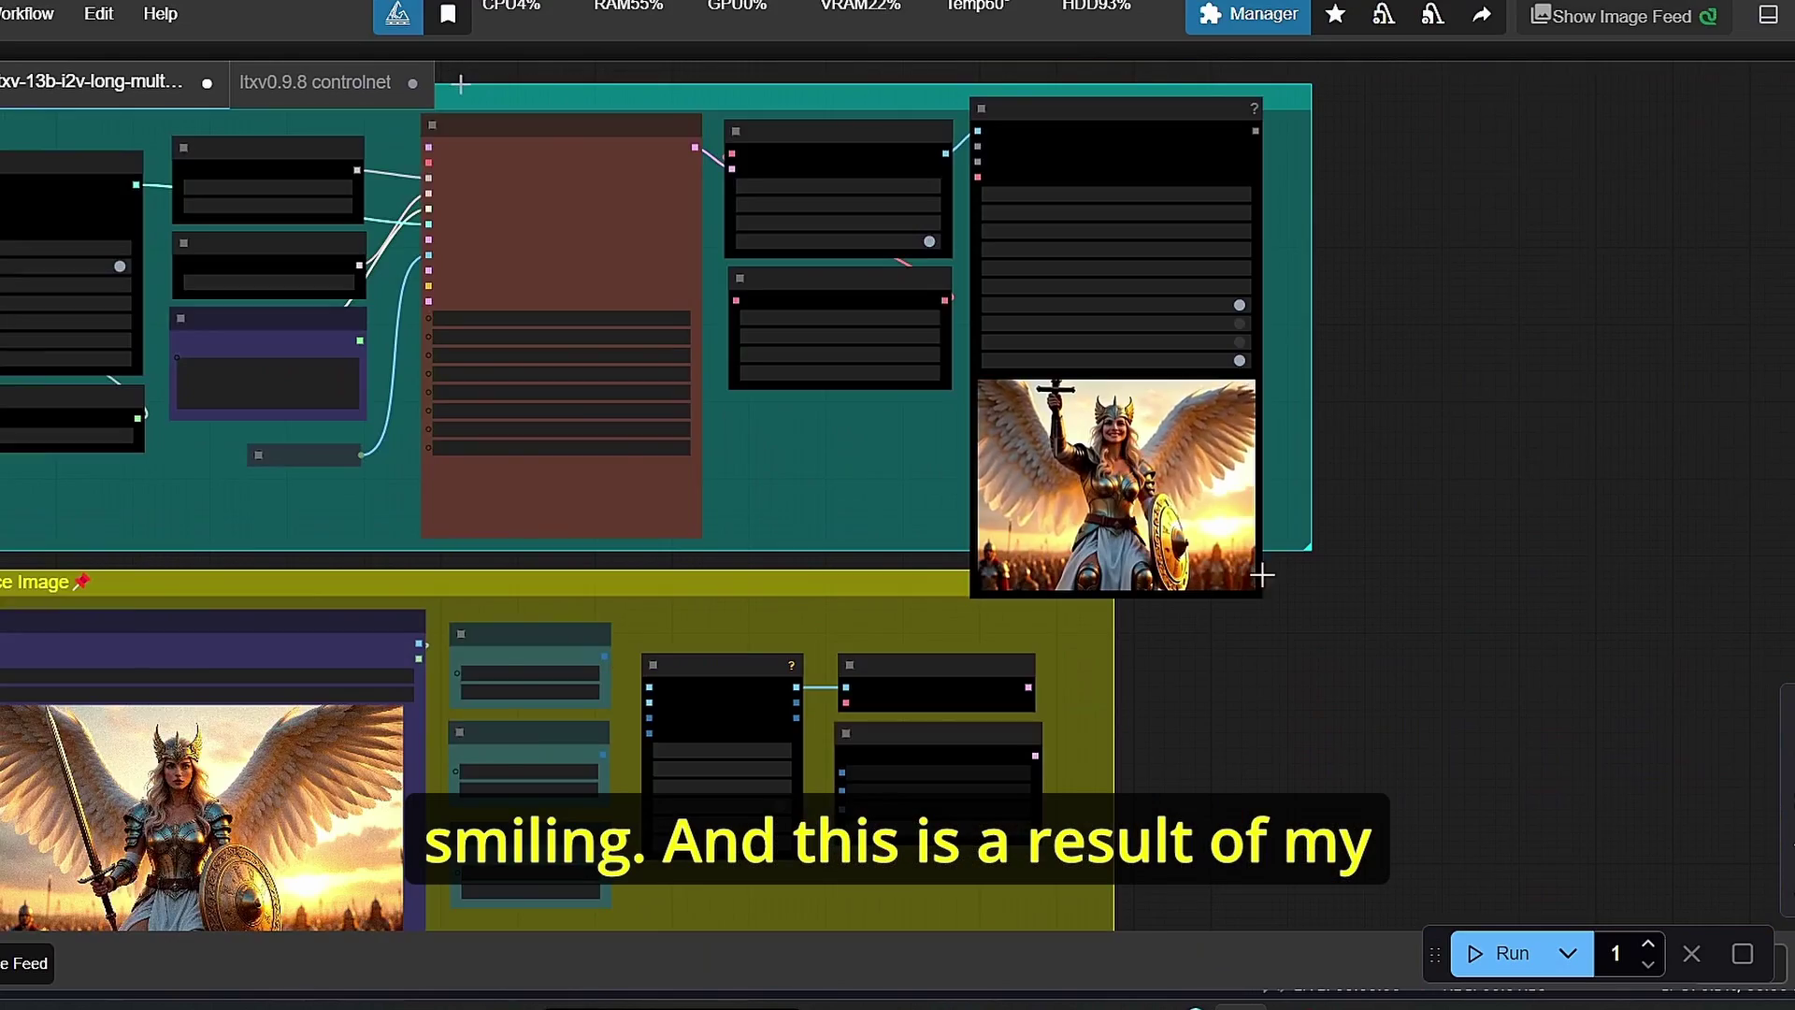
{"action": "scroll", "coordinate": [1253, 675], "scroll_direction": "up", "scroll_amount": 3}
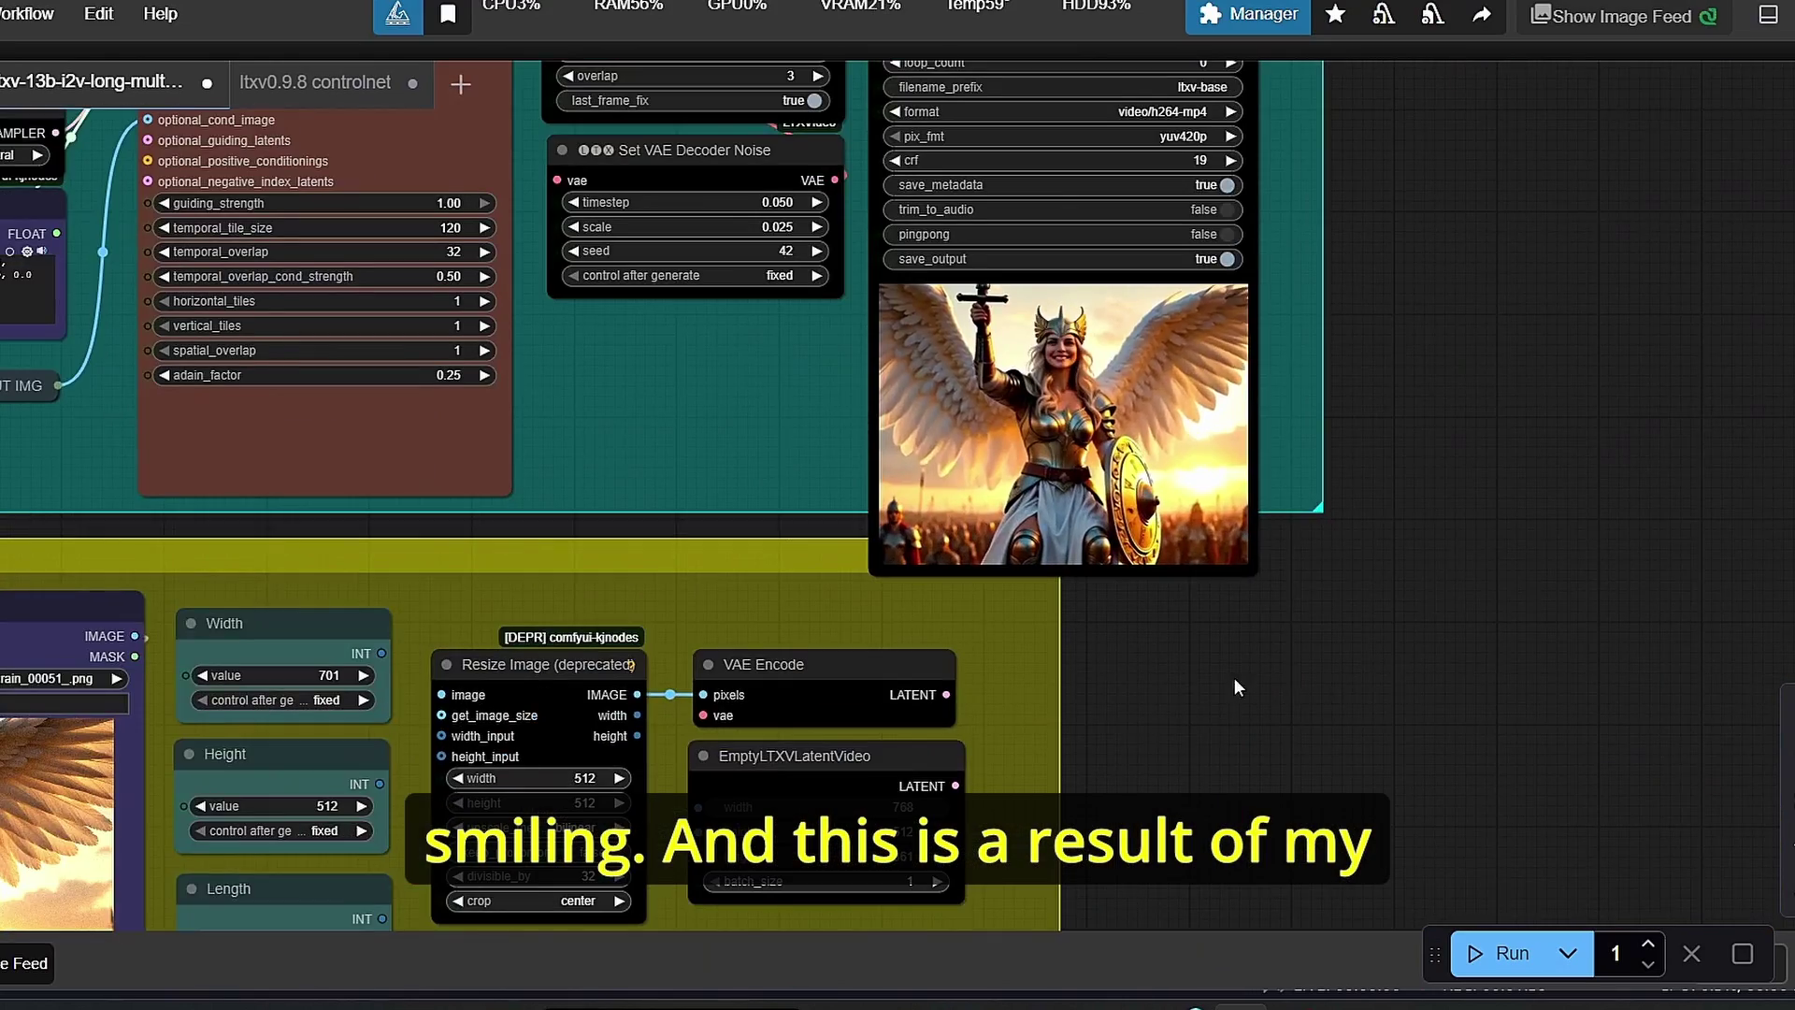
{"action": "left_click_drag", "start_coordinate": [1235, 677], "coordinate": [1279, 734]}
{"action": "scroll", "coordinate": [1201, 531], "scroll_direction": "up", "scroll_amount": 4}
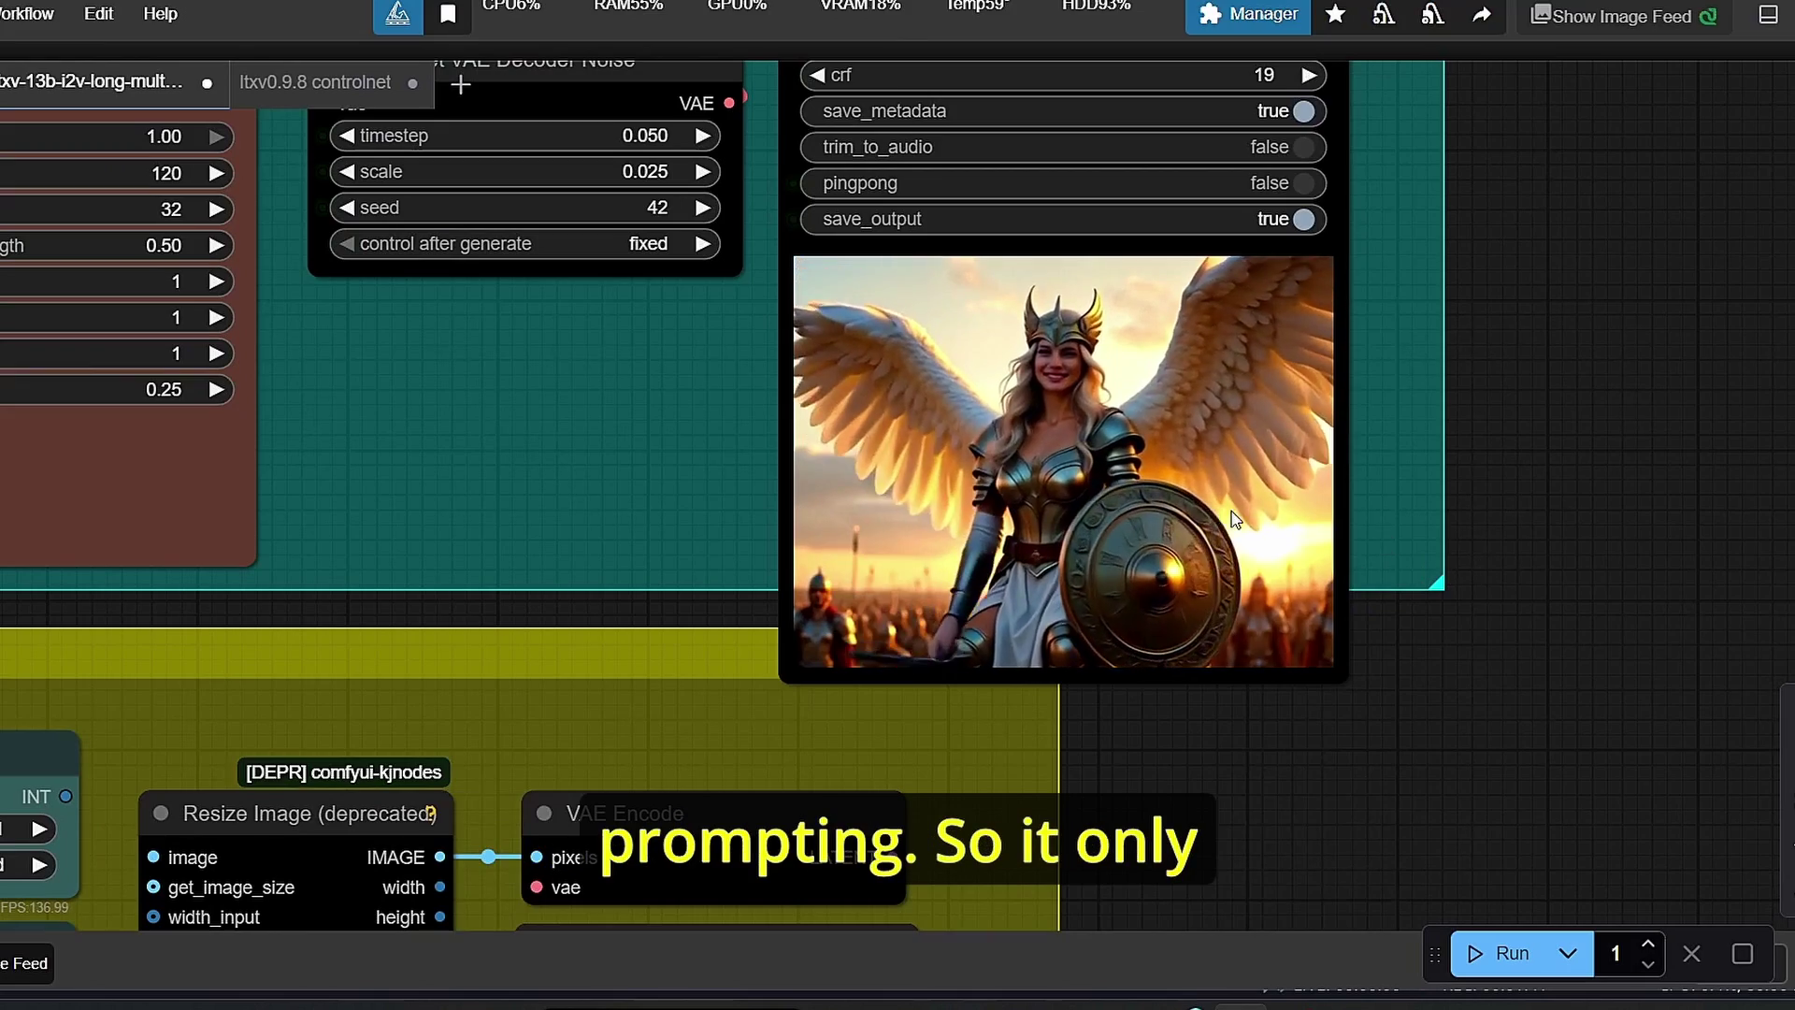
- Return to the prompt group and review the text in the CLIP Text Encode (Negative Prompt) node
{"action": "scroll", "coordinate": [1150, 570], "scroll_direction": "down", "scroll_amount": 6}
{"action": "left_click_drag", "start_coordinate": [681, 606], "coordinate": [1281, 619]}
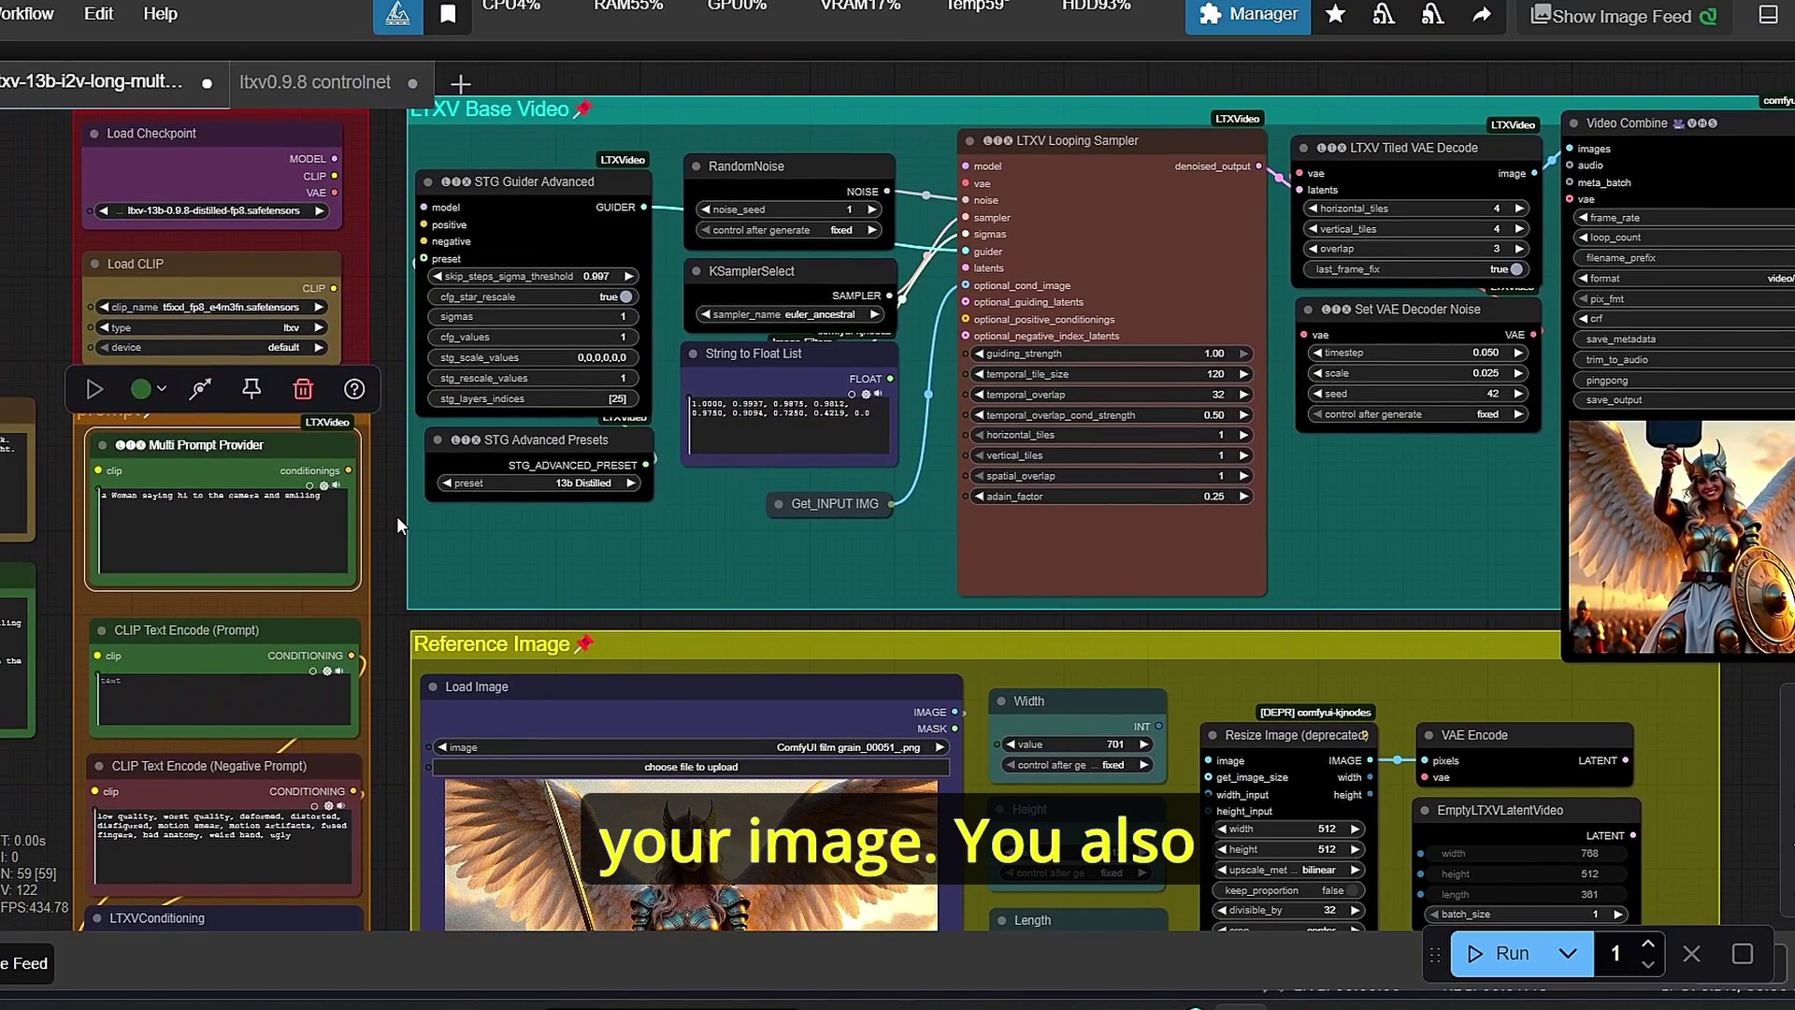
{"action": "left_click_drag", "start_coordinate": [401, 527], "coordinate": [536, 637]}
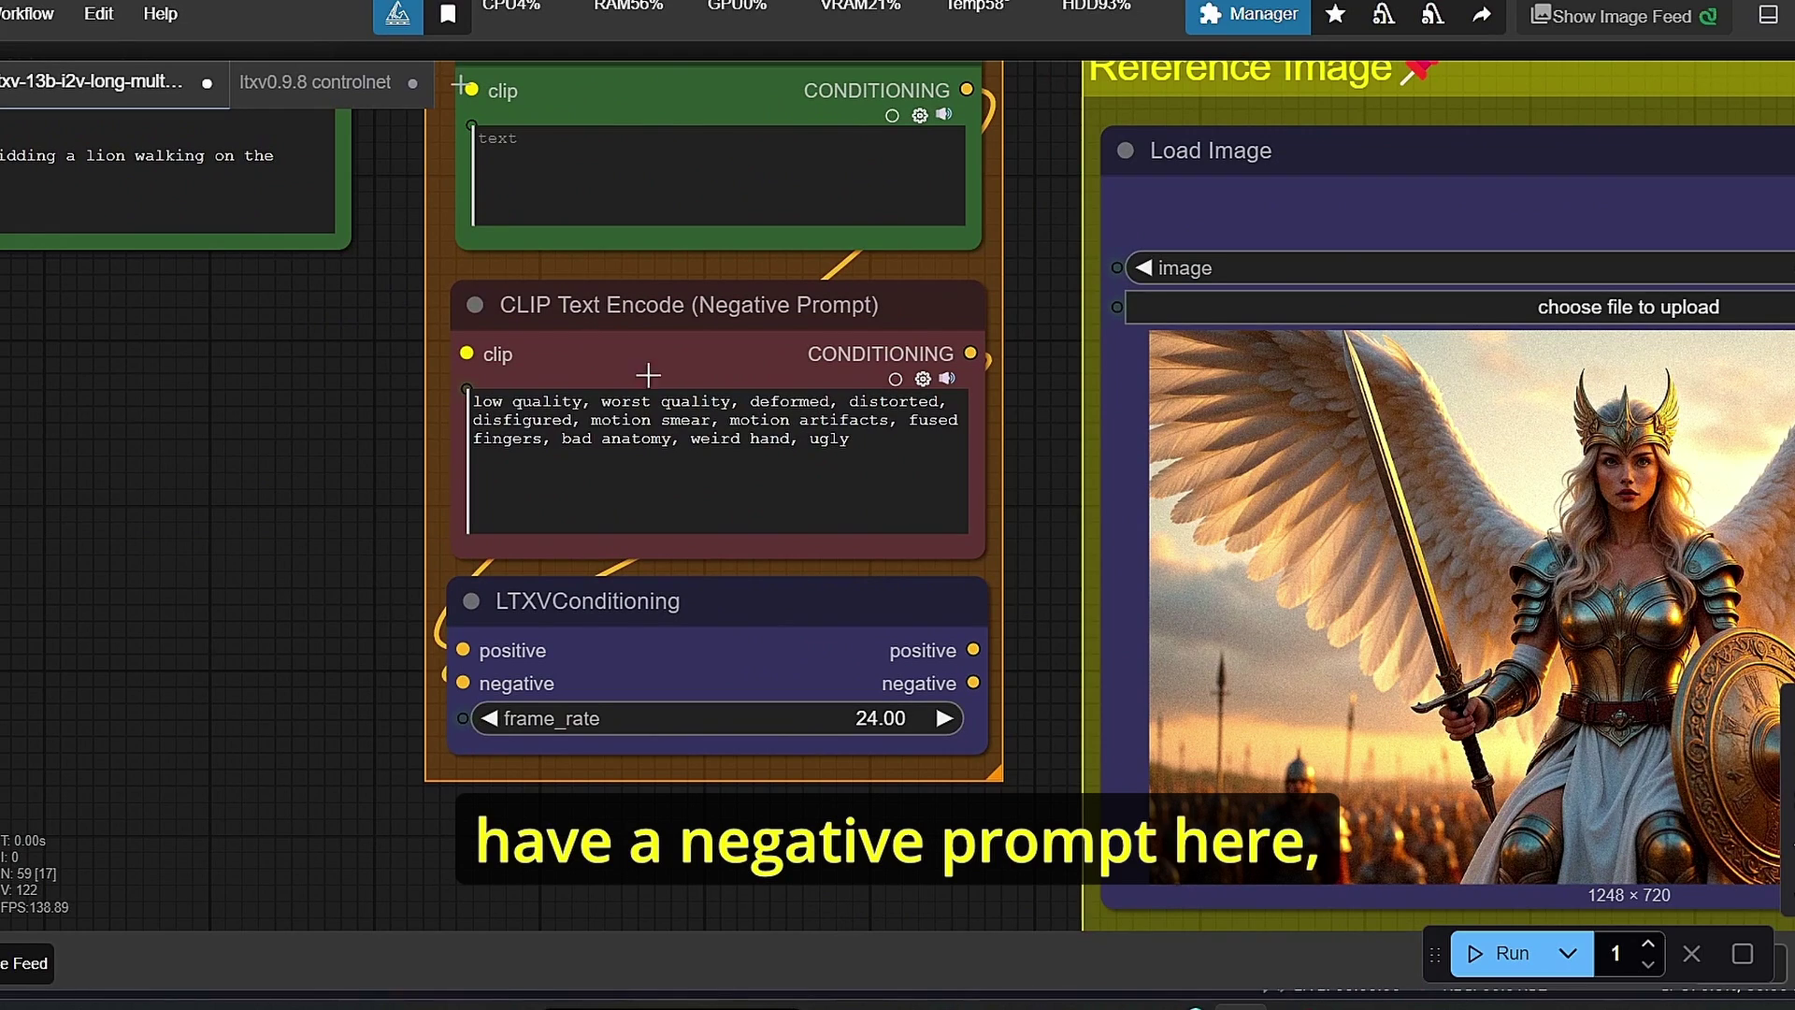
{"action": "left_click", "coordinate": [690, 440]}
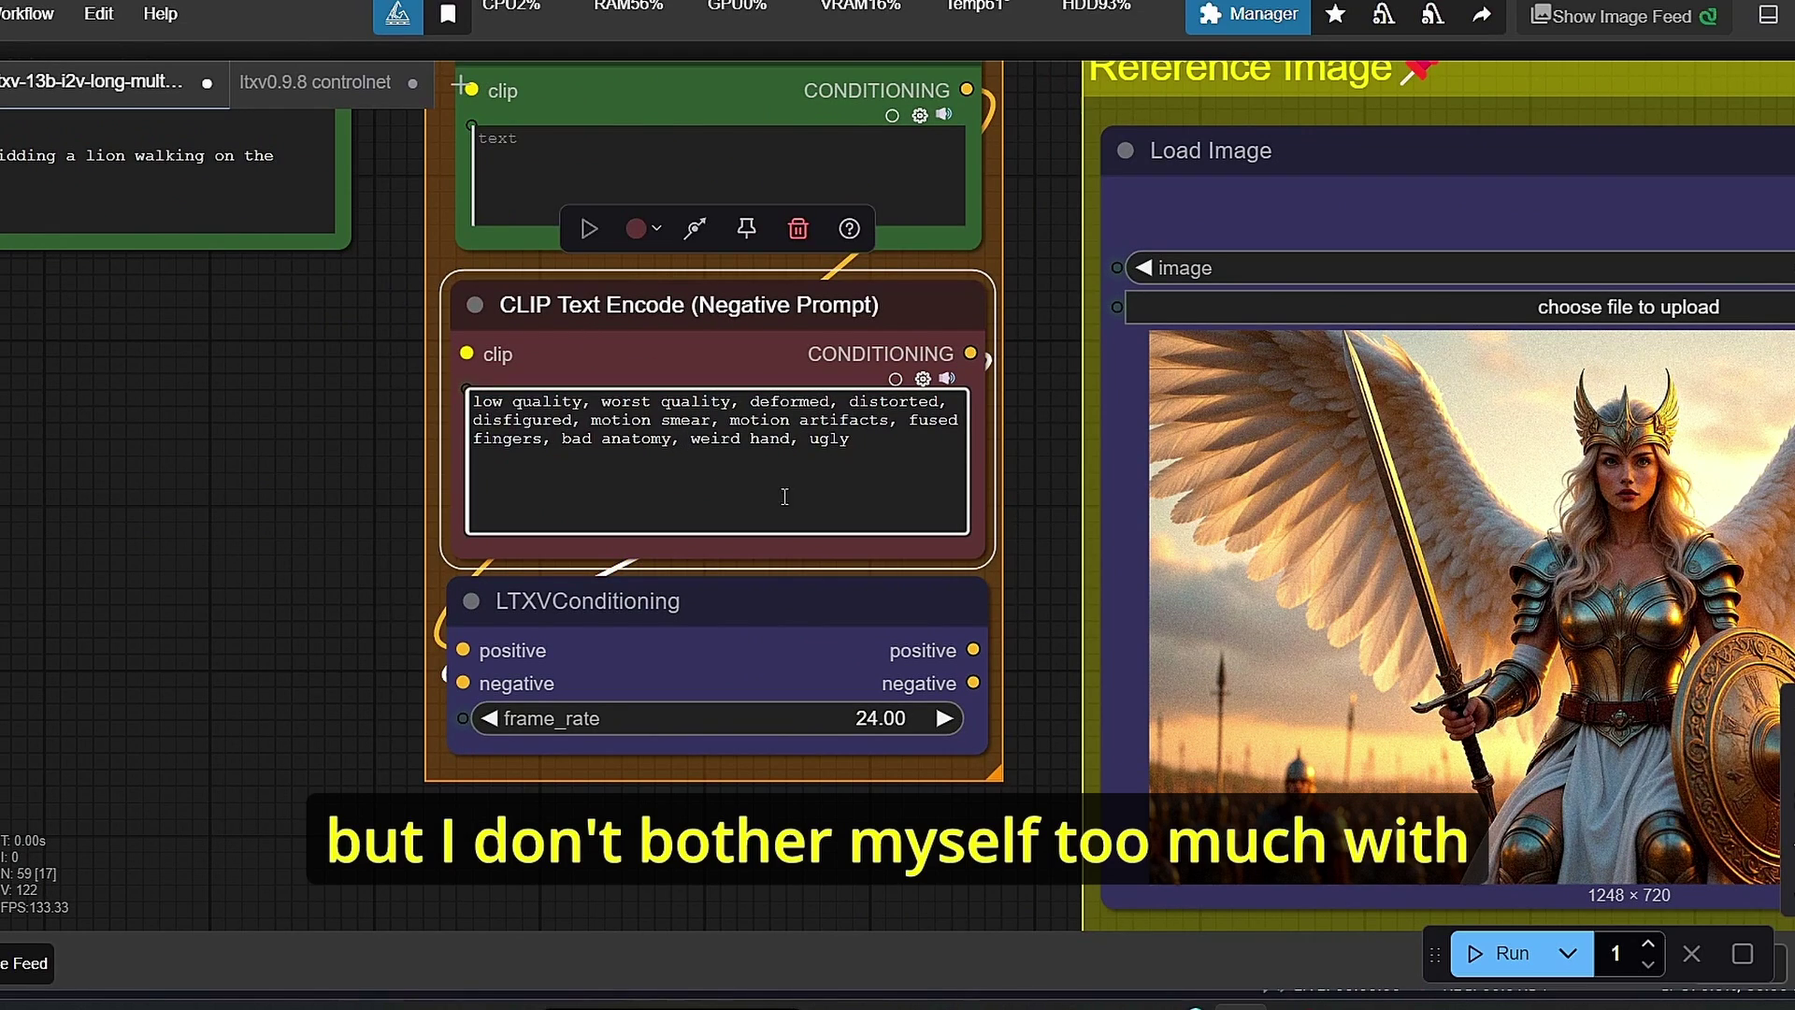
{"action": "scroll", "coordinate": [827, 493], "scroll_direction": "down", "scroll_amount": 2}
- Examine the Reference Image group, from the Load Image node to the Width, Height and Length nodes
{"action": "scroll", "coordinate": [989, 513], "scroll_direction": "down", "scroll_amount": 3}
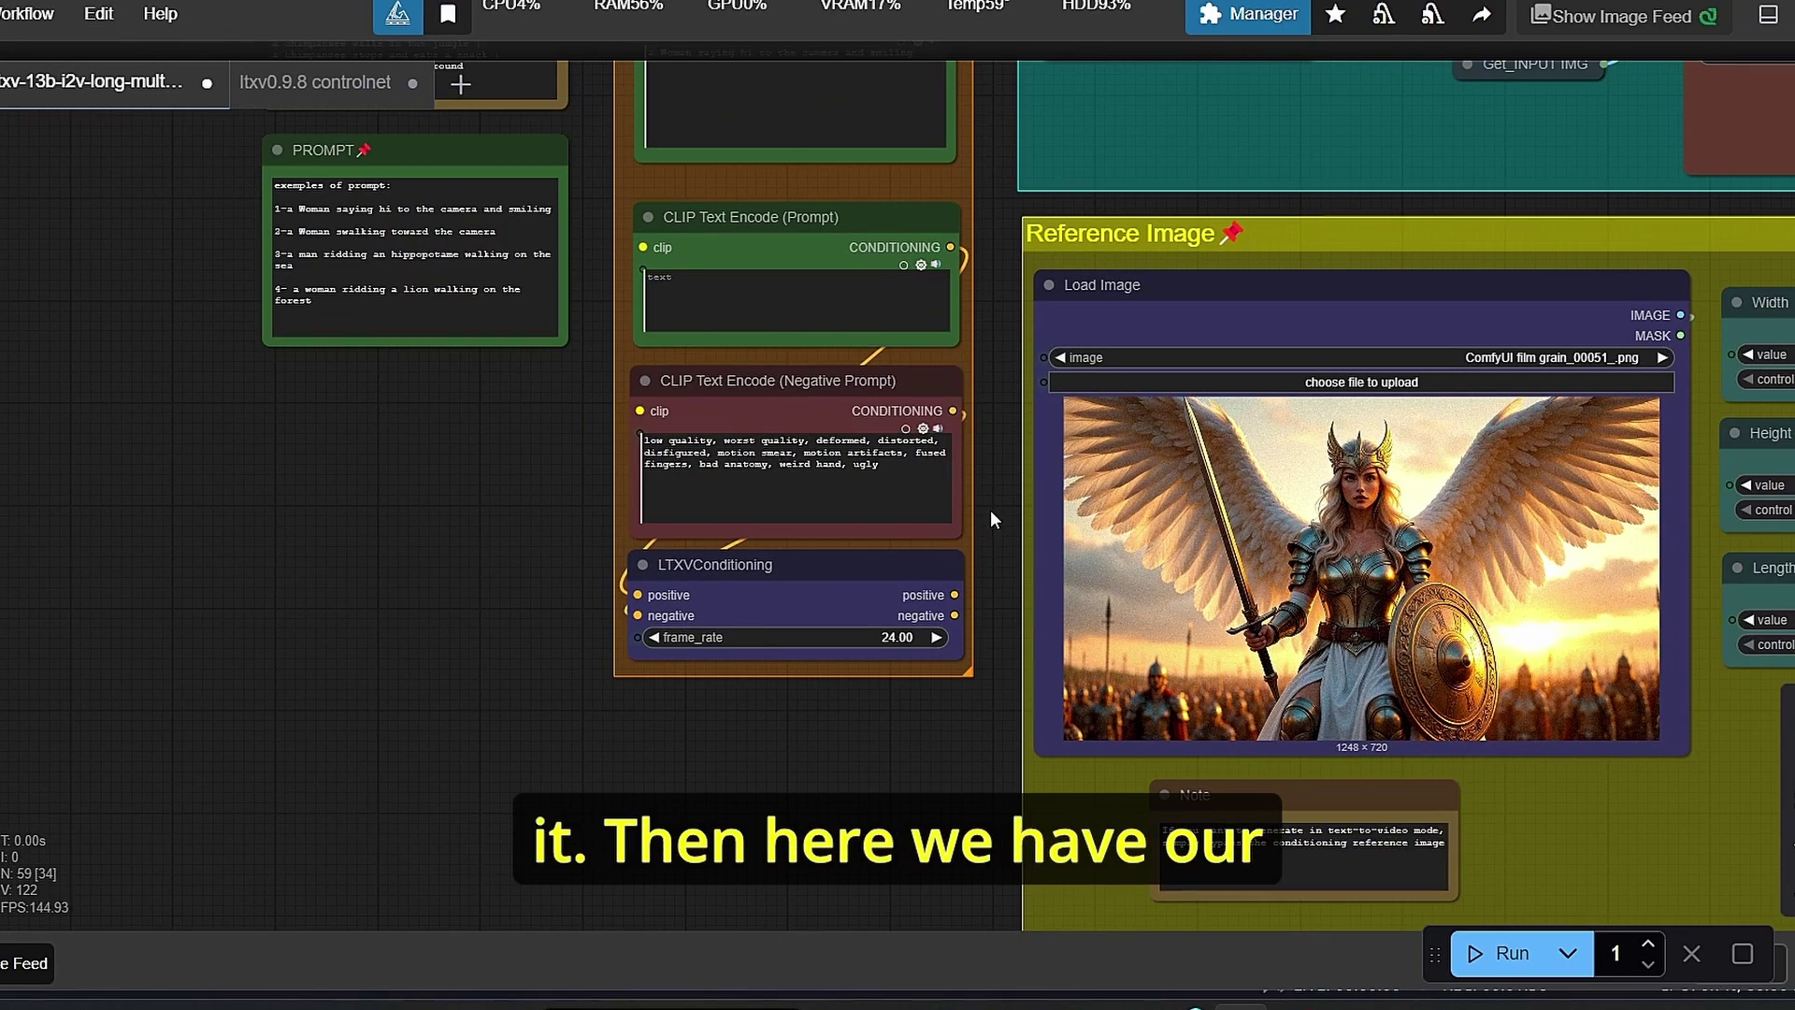
{"action": "left_click_drag", "start_coordinate": [987, 322], "coordinate": [368, 567]}
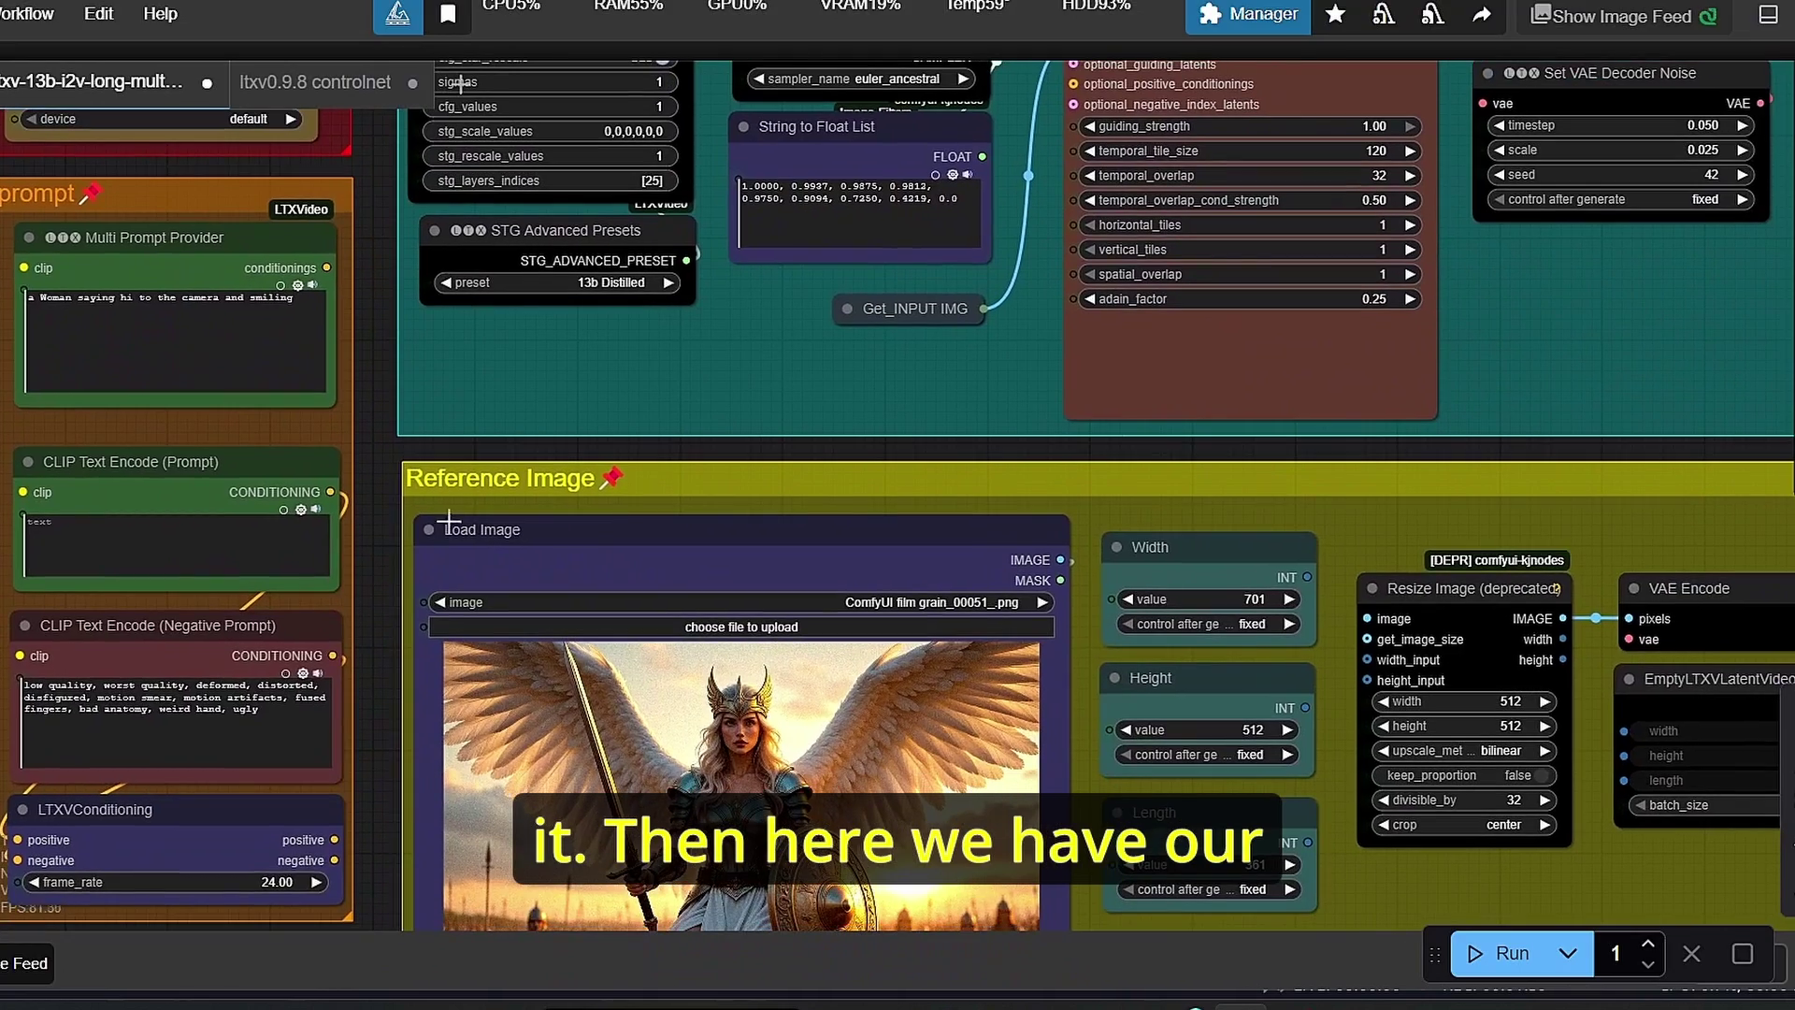
{"action": "left_click_drag", "start_coordinate": [559, 447], "coordinate": [385, 180]}
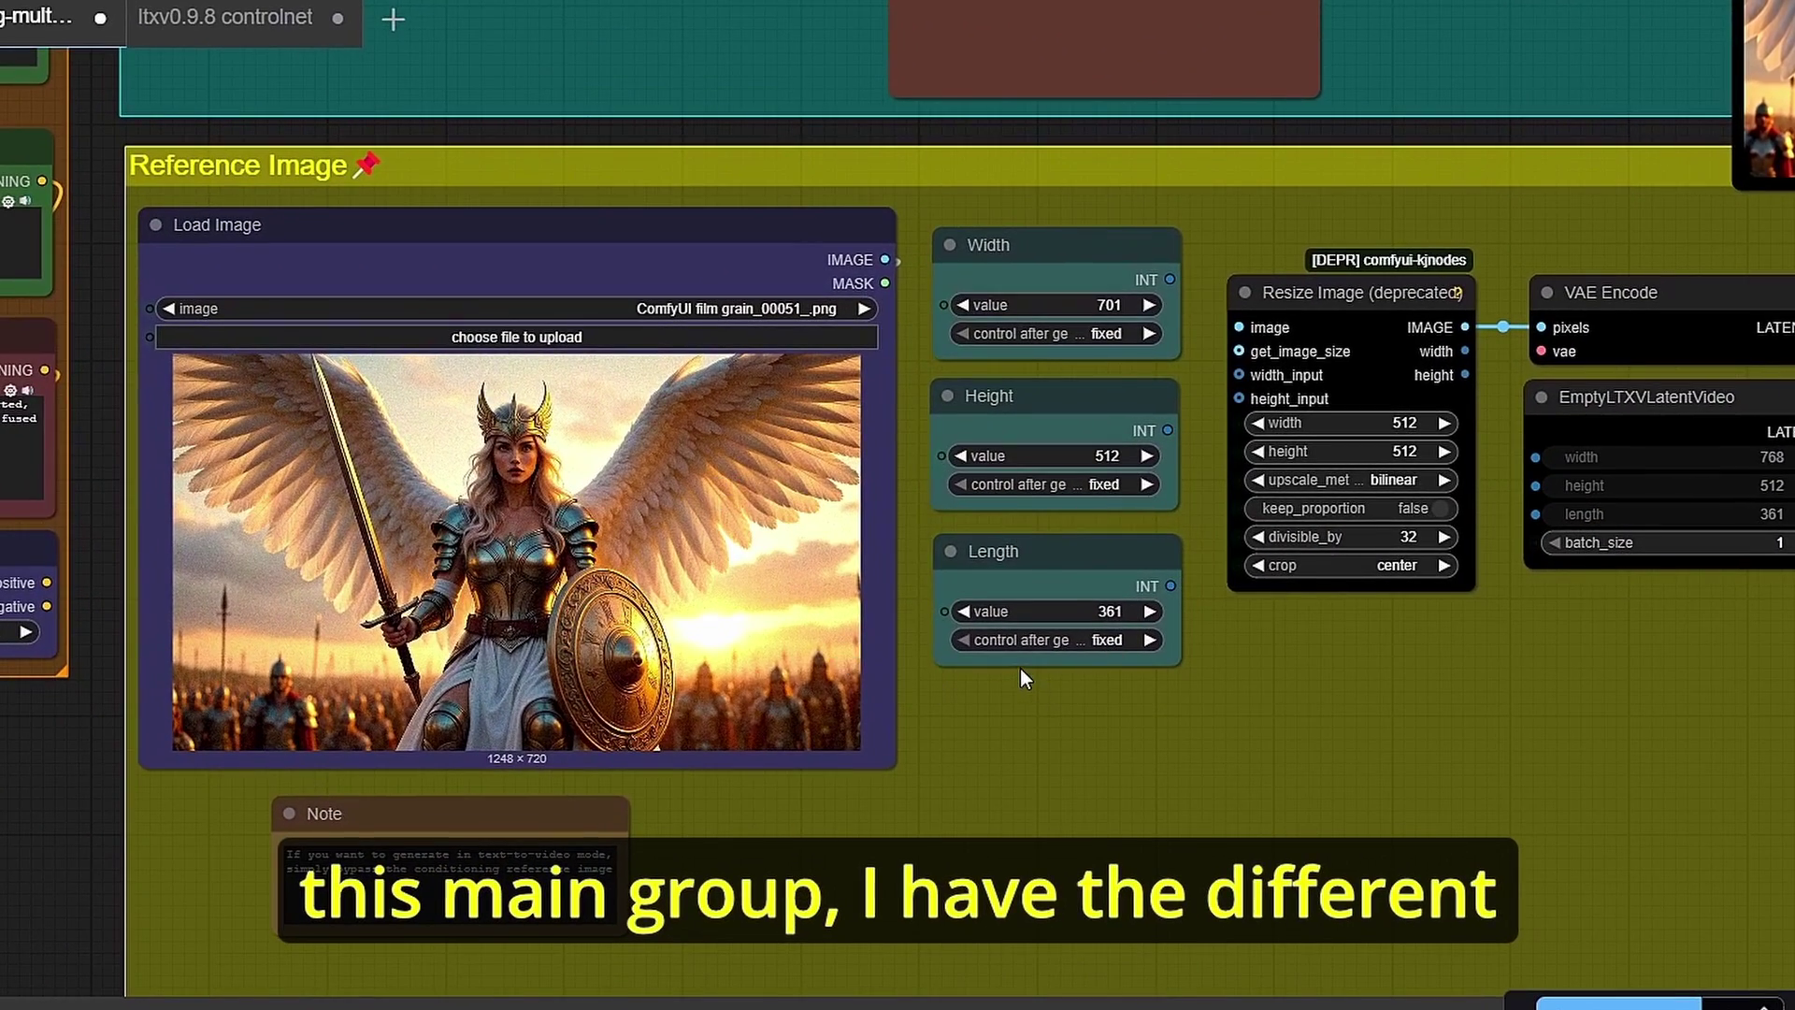
{"action": "left_click", "coordinate": [702, 669]}
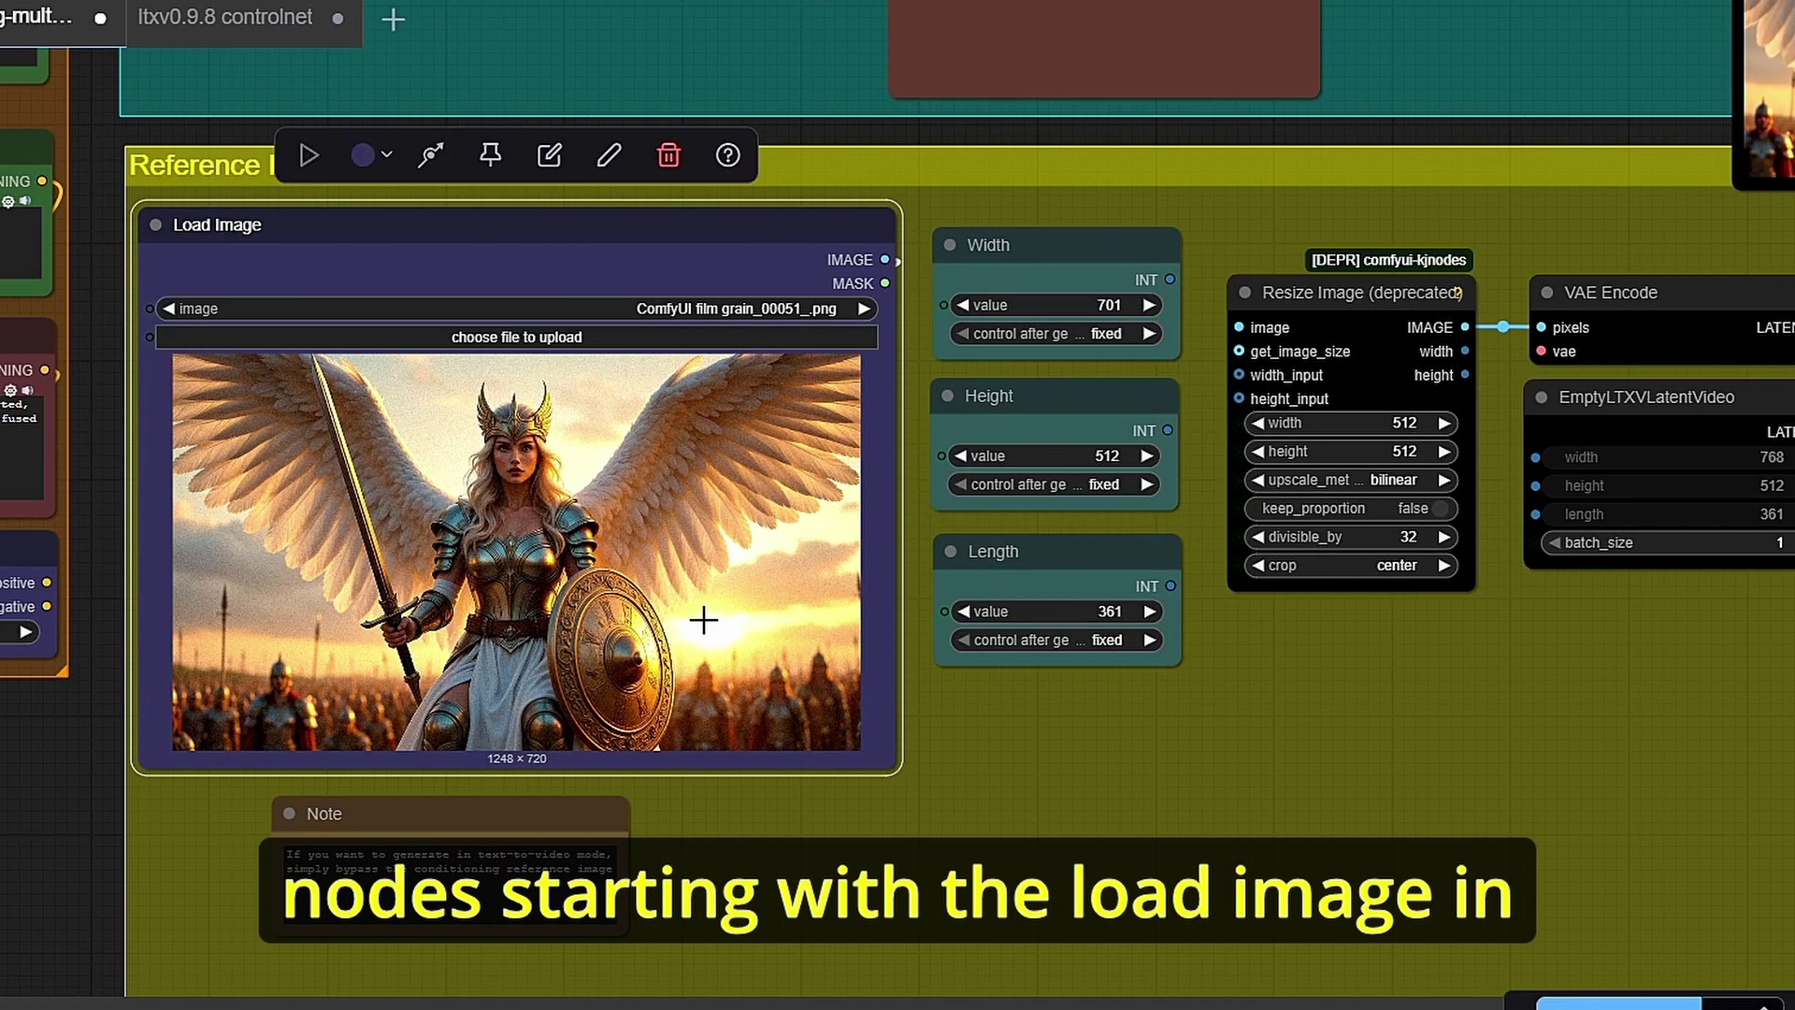
{"action": "scroll", "coordinate": [1130, 778], "scroll_direction": "up", "scroll_amount": 2}
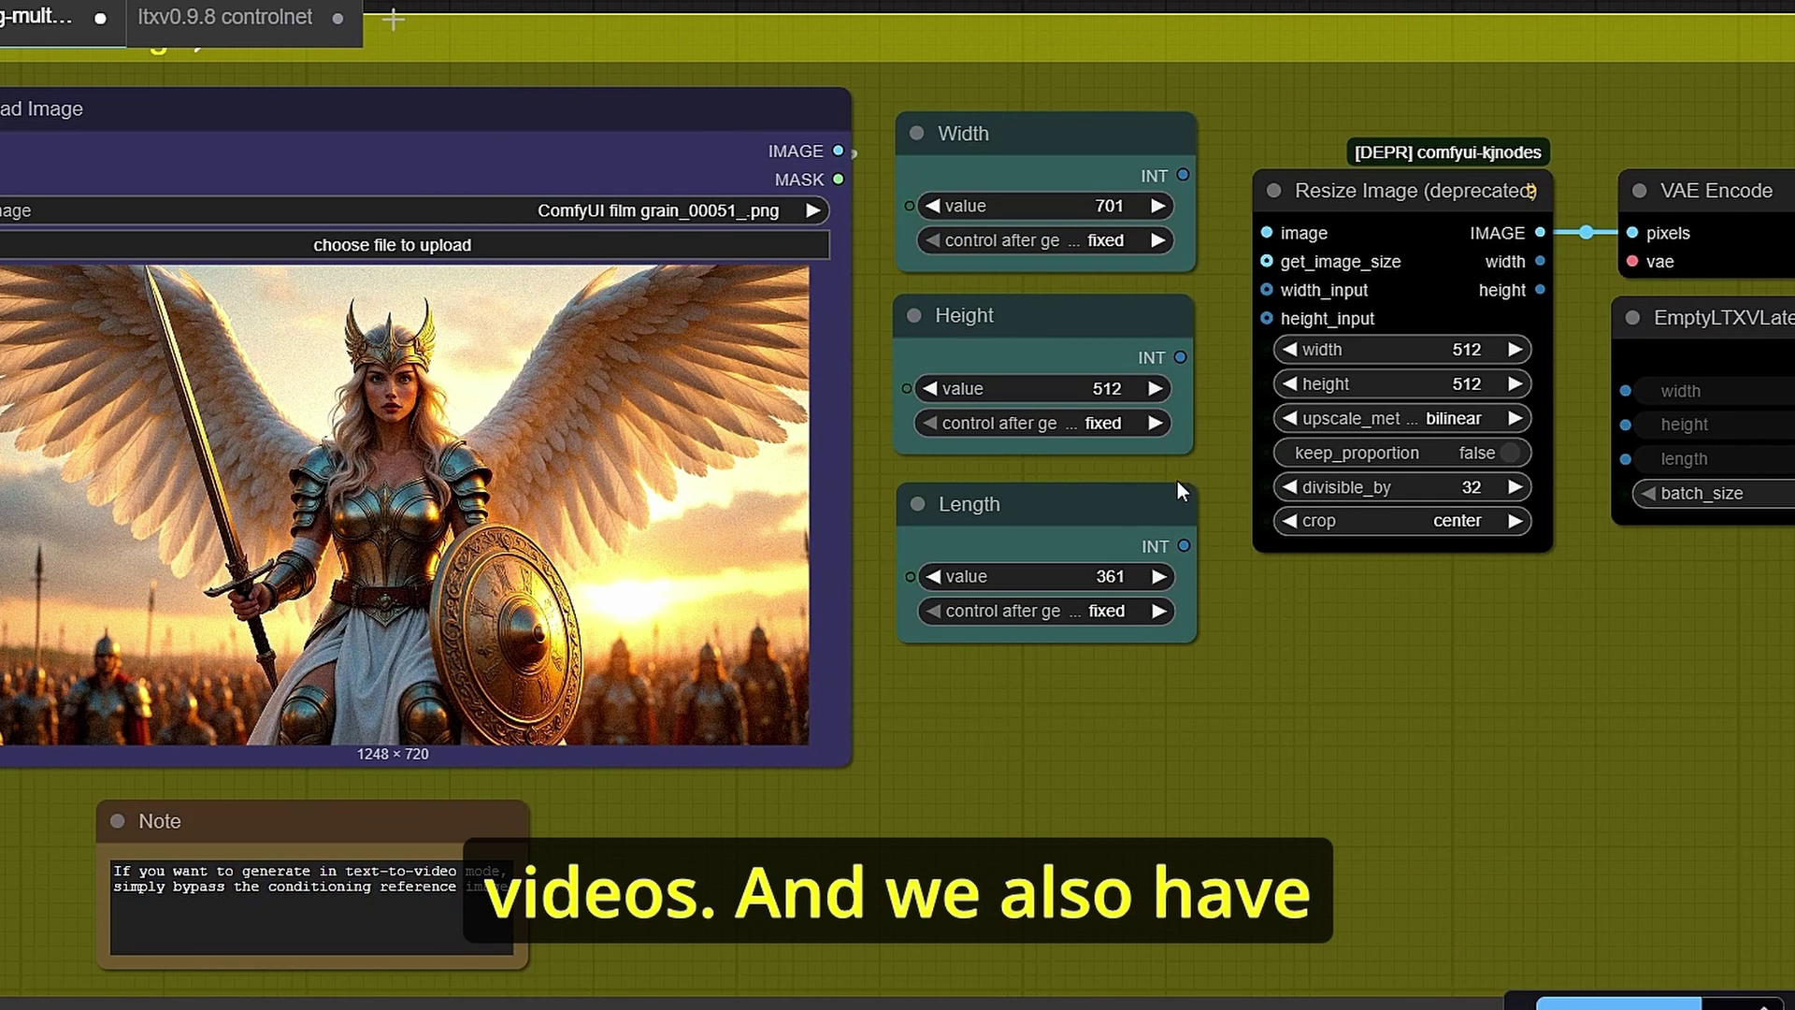
- Examine the Length node's frame value in the Reference Image group
{"action": "scroll", "coordinate": [986, 470], "scroll_direction": "up", "scroll_amount": 2}
{"action": "left_click_drag", "start_coordinate": [1234, 460], "coordinate": [948, 375]}
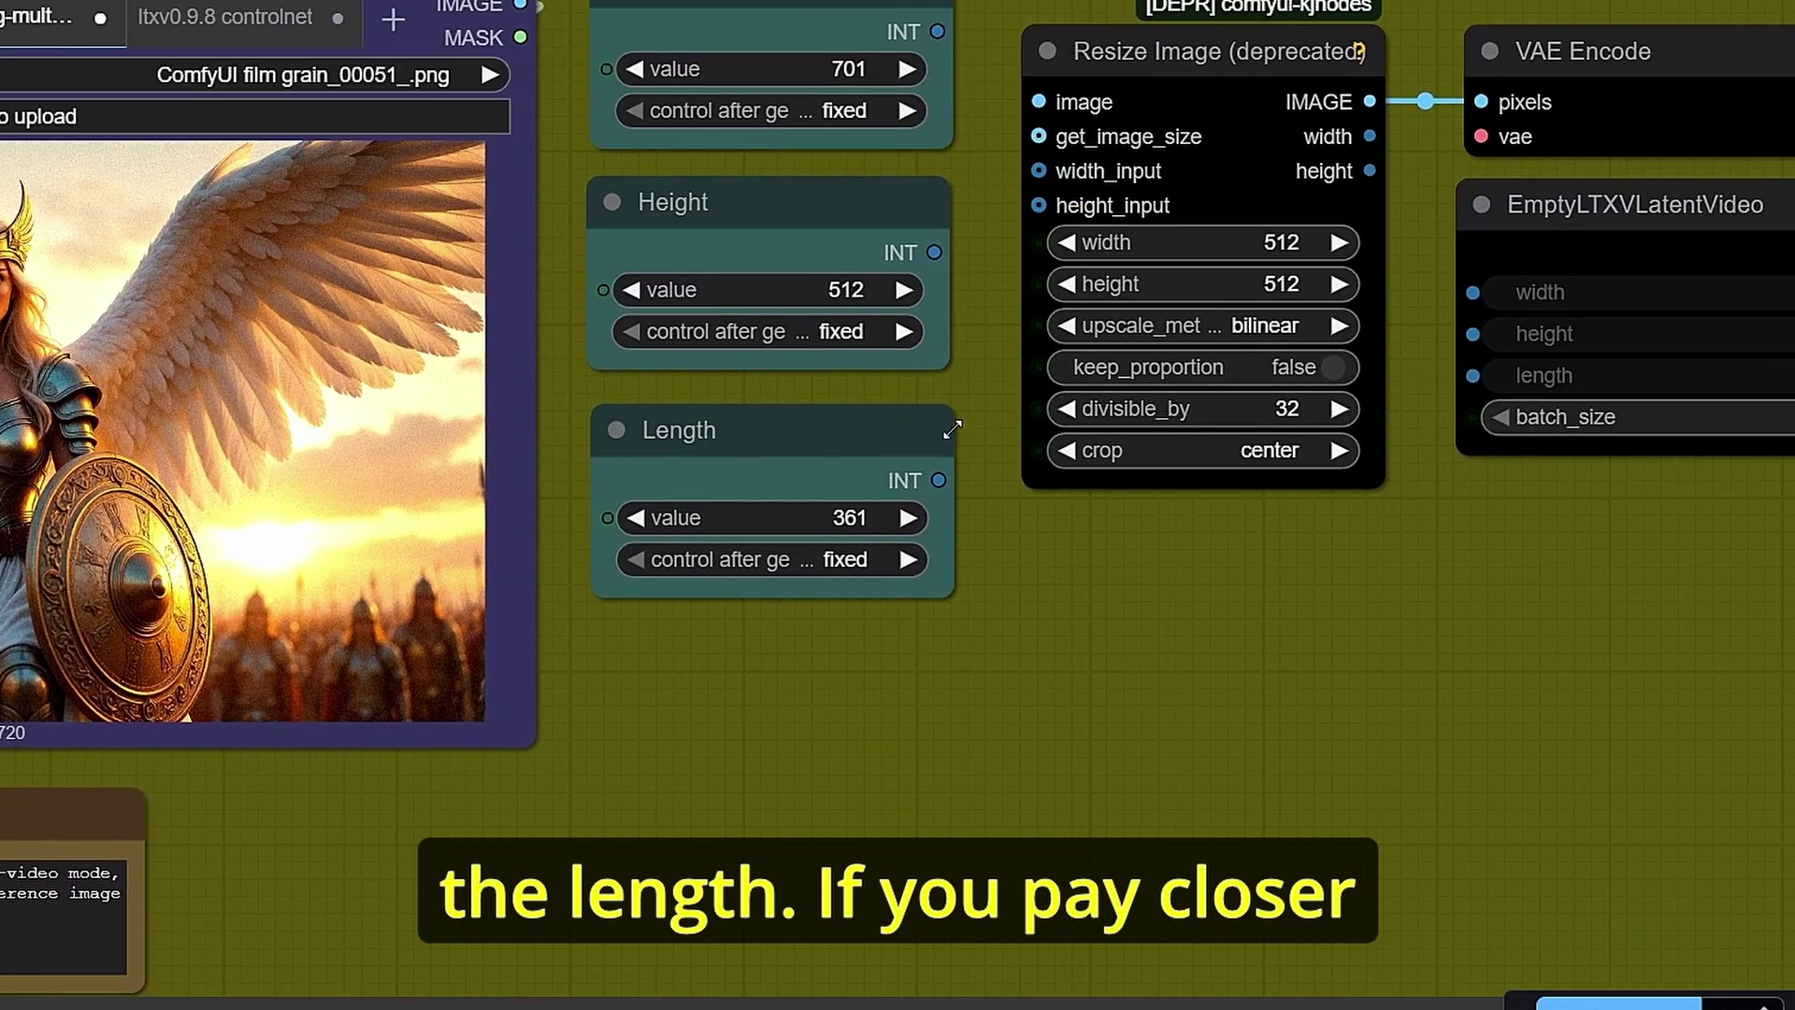
{"action": "scroll", "coordinate": [949, 503], "scroll_direction": "up", "scroll_amount": 4}
{"action": "left_click_drag", "start_coordinate": [809, 554], "coordinate": [834, 555]}
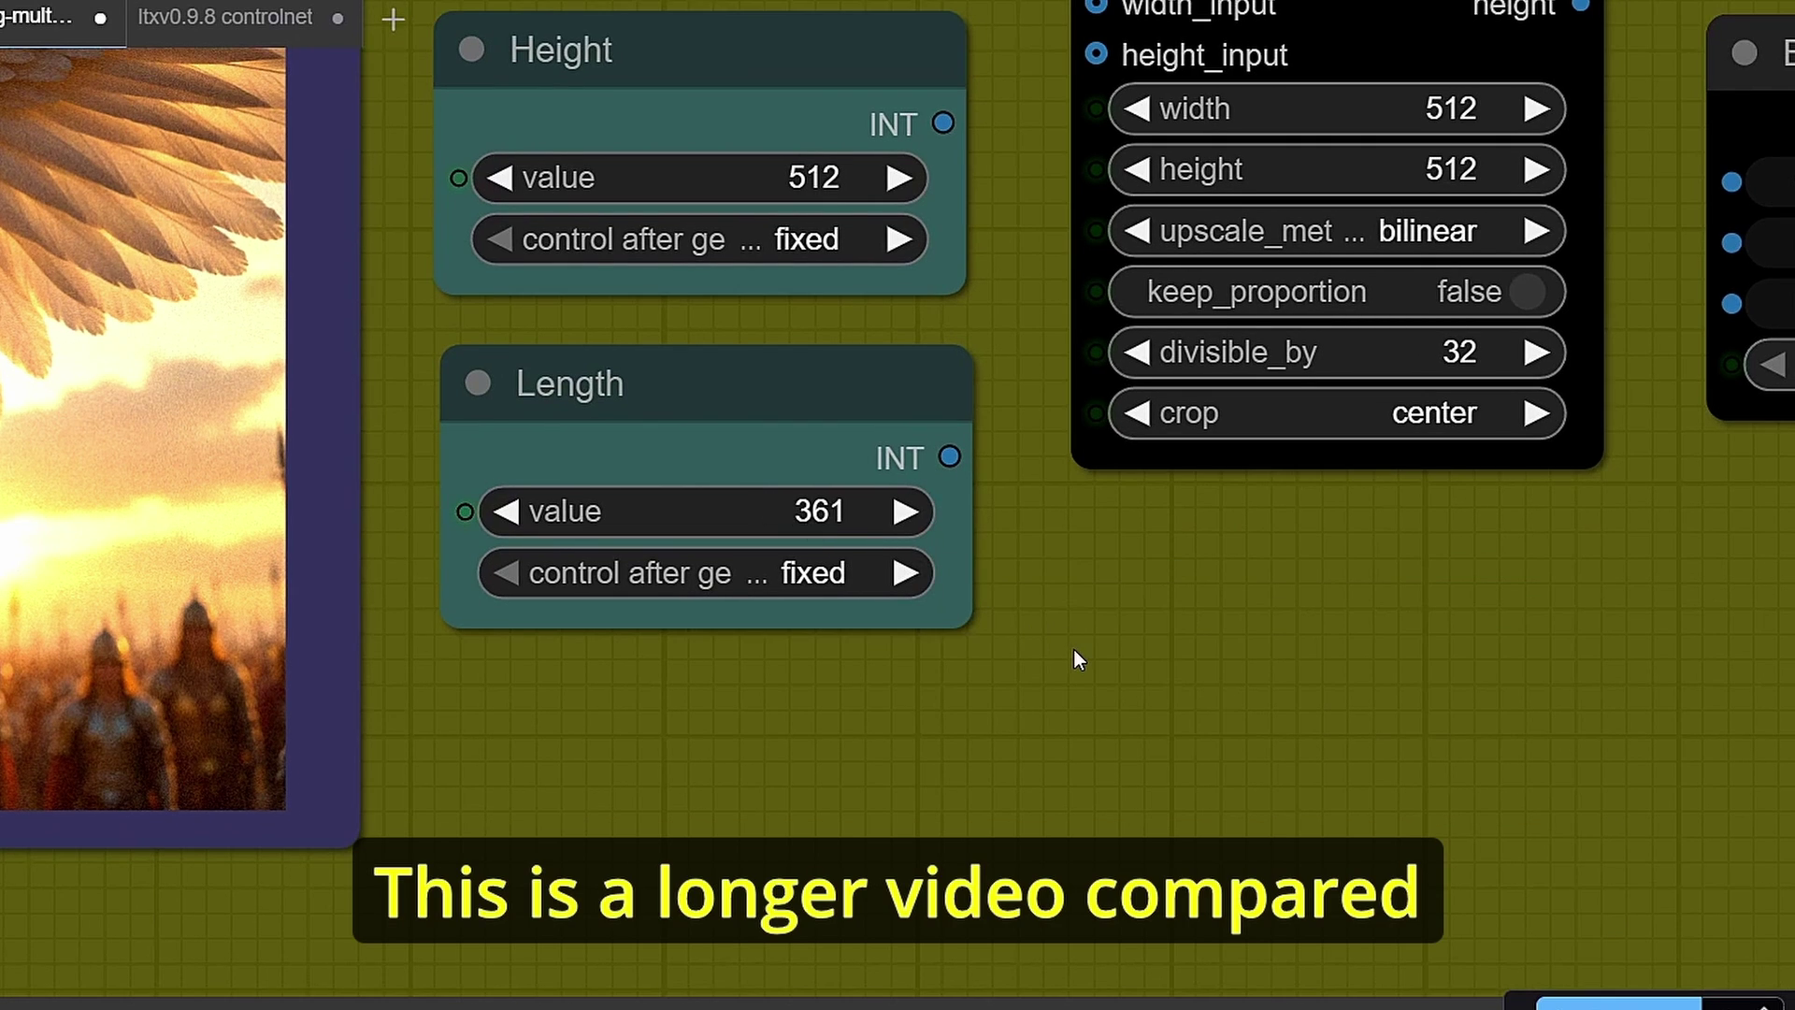
- Examine the Resize Image node together with the Width and Height nodes that define the reference image's size
{"action": "scroll", "coordinate": [1074, 650], "scroll_direction": "down", "scroll_amount": 4}
{"action": "left_click_drag", "start_coordinate": [1113, 647], "coordinate": [992, 715]}
{"action": "scroll", "coordinate": [926, 430], "scroll_direction": "up", "scroll_amount": 1}
{"action": "left_click", "coordinate": [1200, 228]}
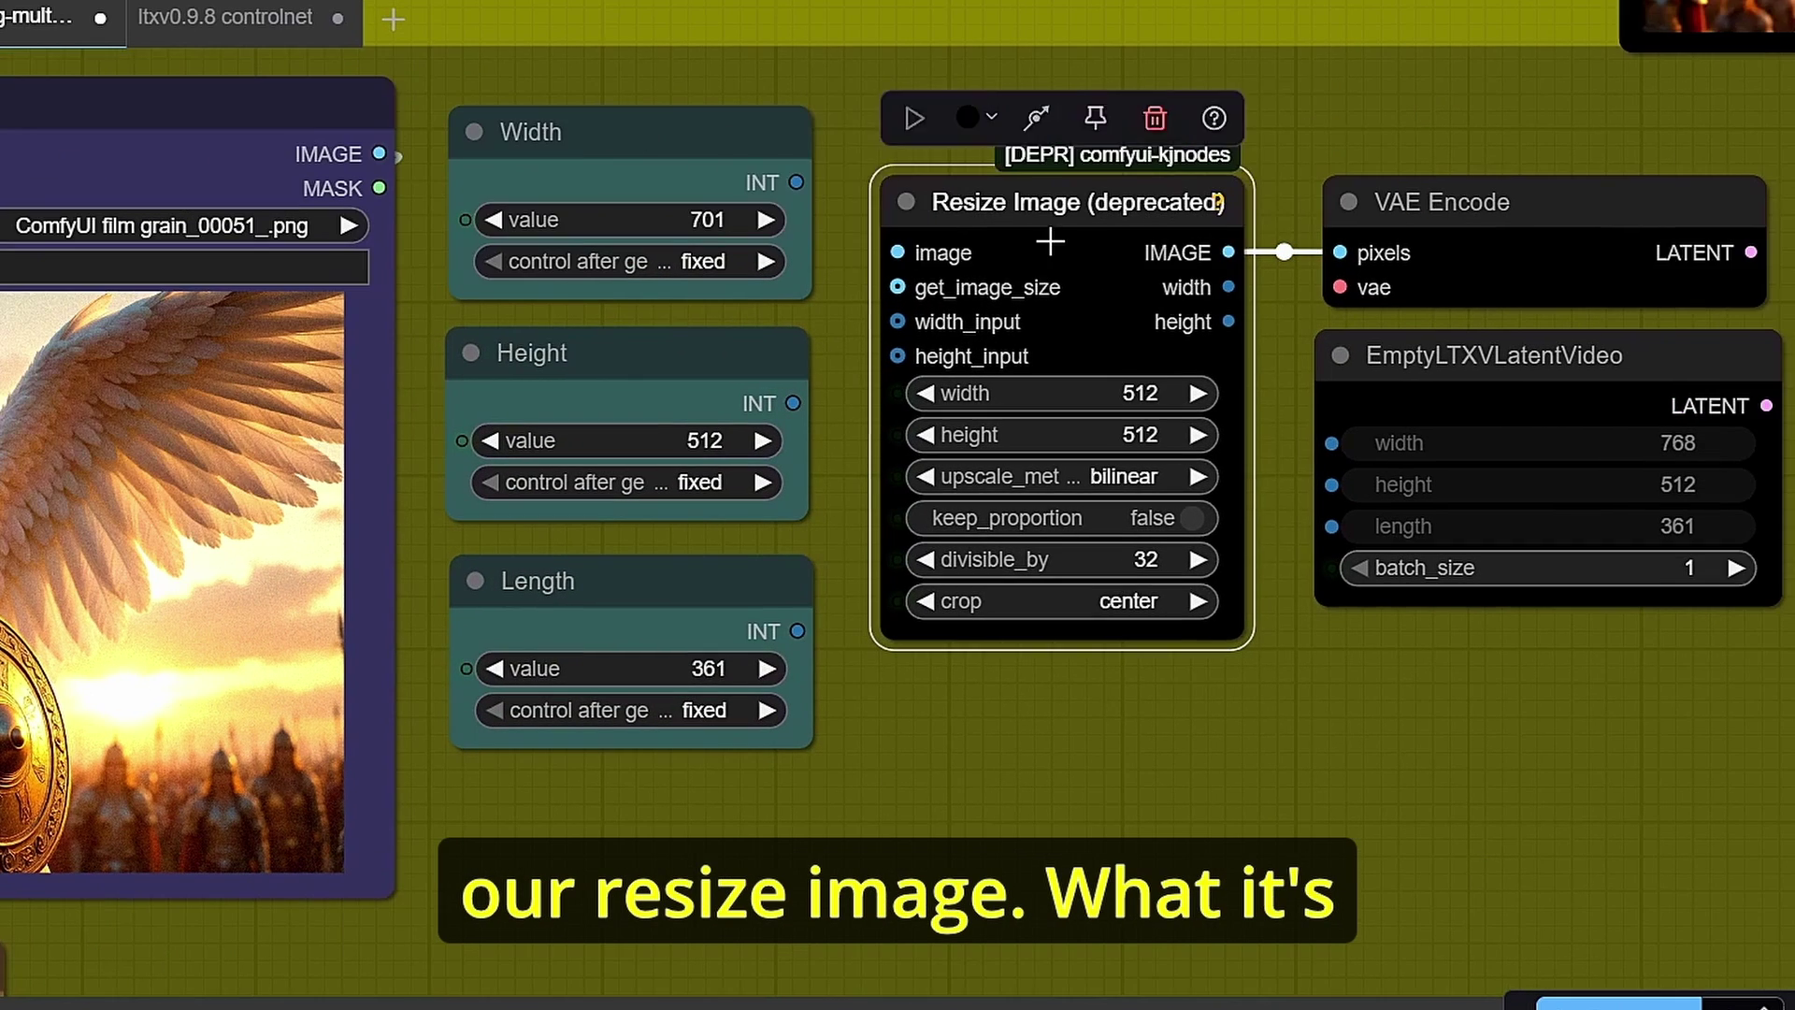
{"action": "mouse_move", "coordinate": [1050, 240]}
{"action": "left_mouse_down"}
{"action": "mouse_move", "coordinate": [1102, 281]}
{"action": "mouse_move", "coordinate": [1190, 537]}
{"action": "mouse_move", "coordinate": [1110, 272]}
{"action": "mouse_move", "coordinate": [1050, 219]}
{"action": "left_mouse_up"}
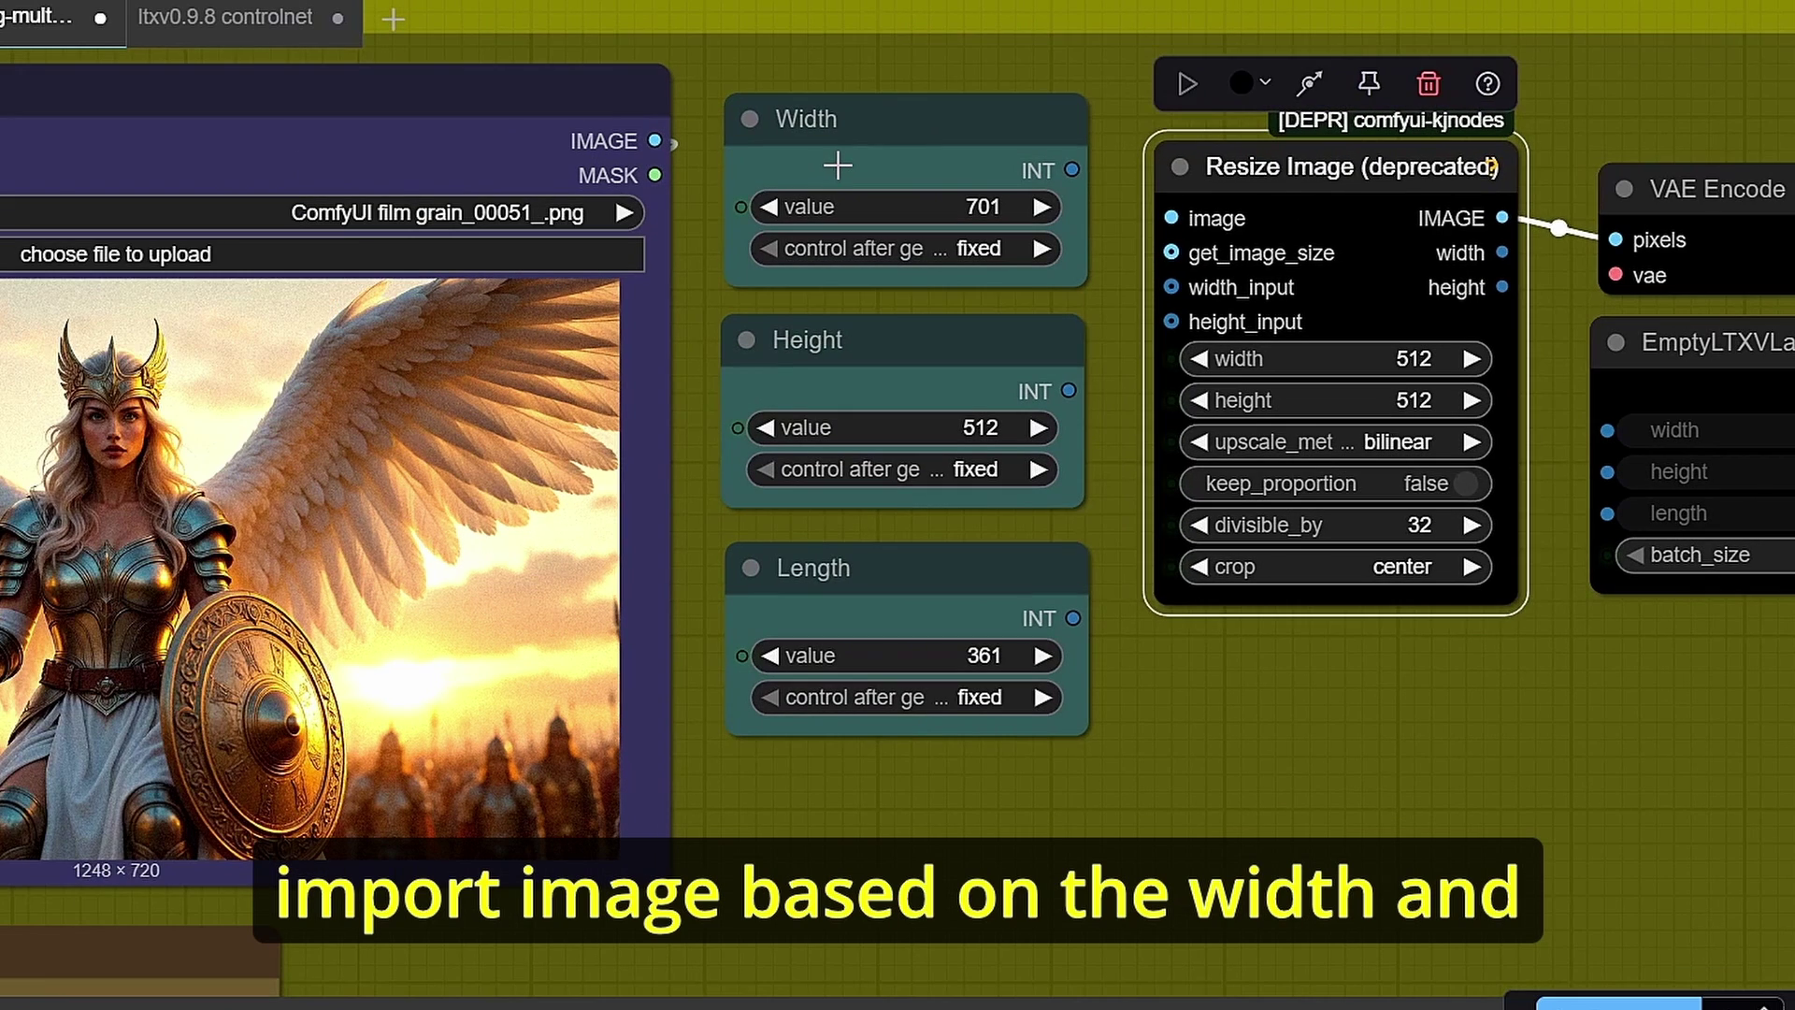
{"action": "left_click", "coordinate": [838, 165]}
{"action": "left_click", "coordinate": [901, 393]}
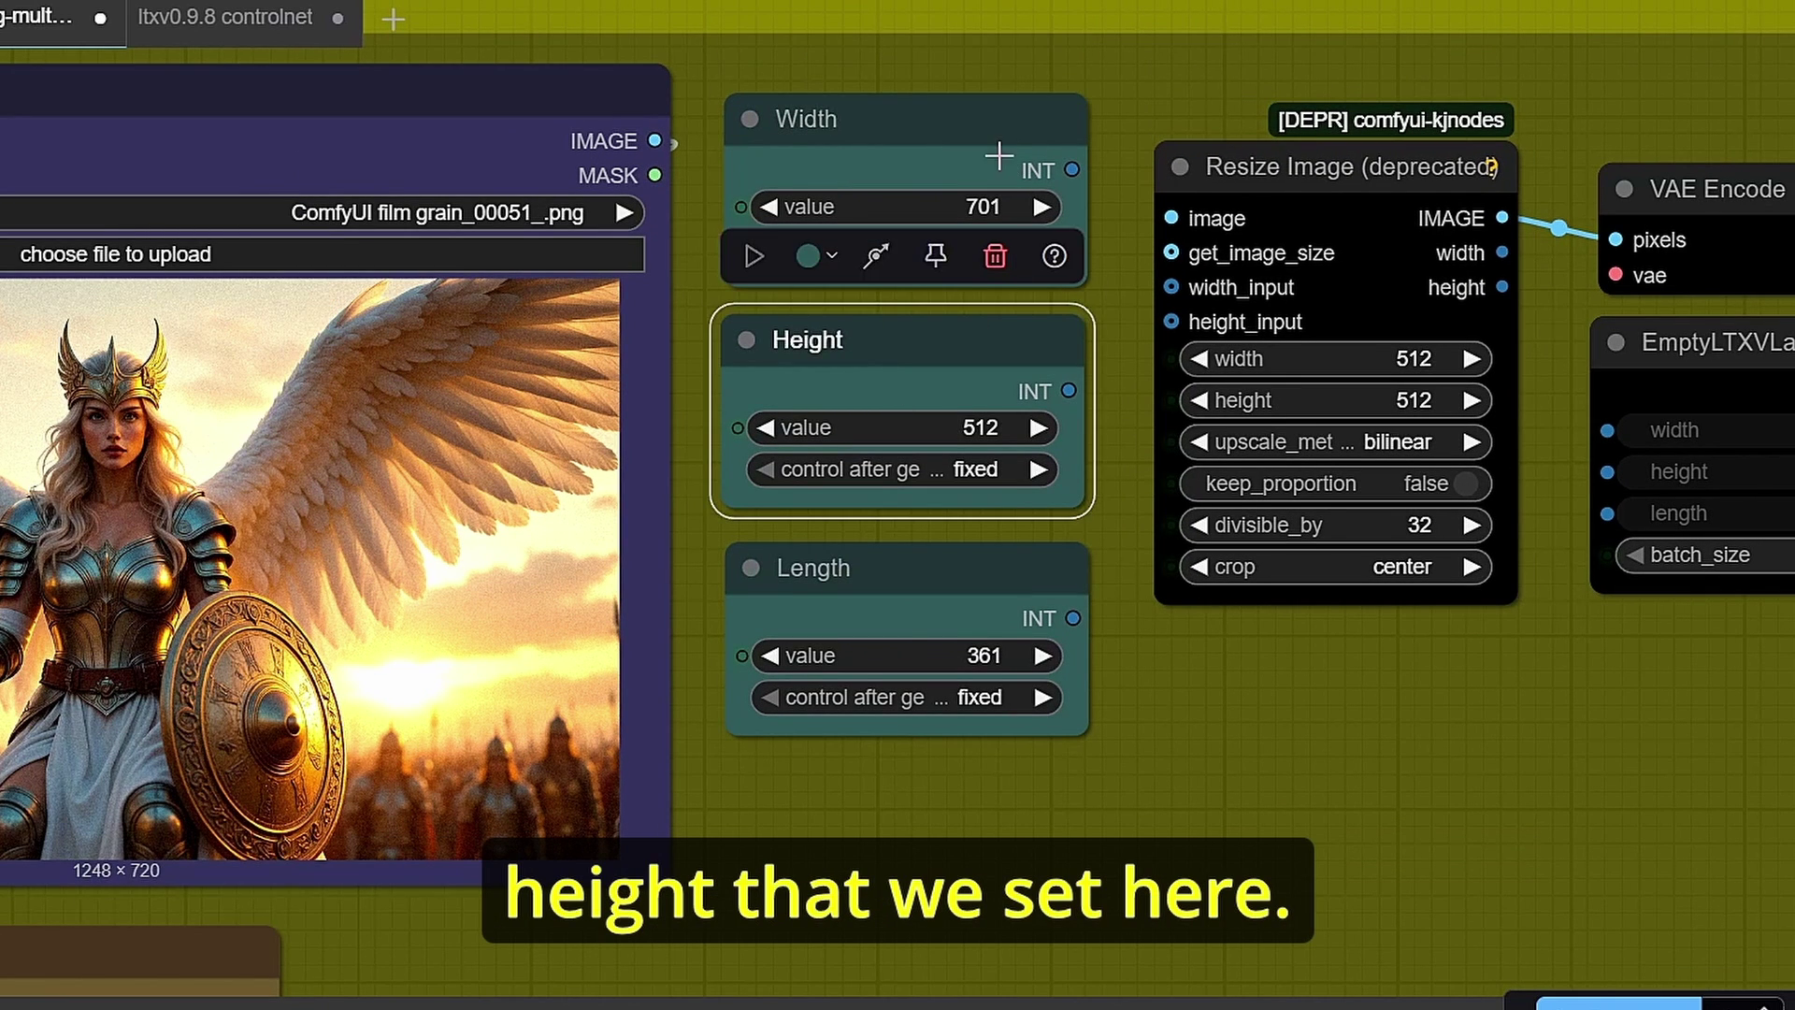
{"action": "left_click", "coordinate": [1000, 155]}
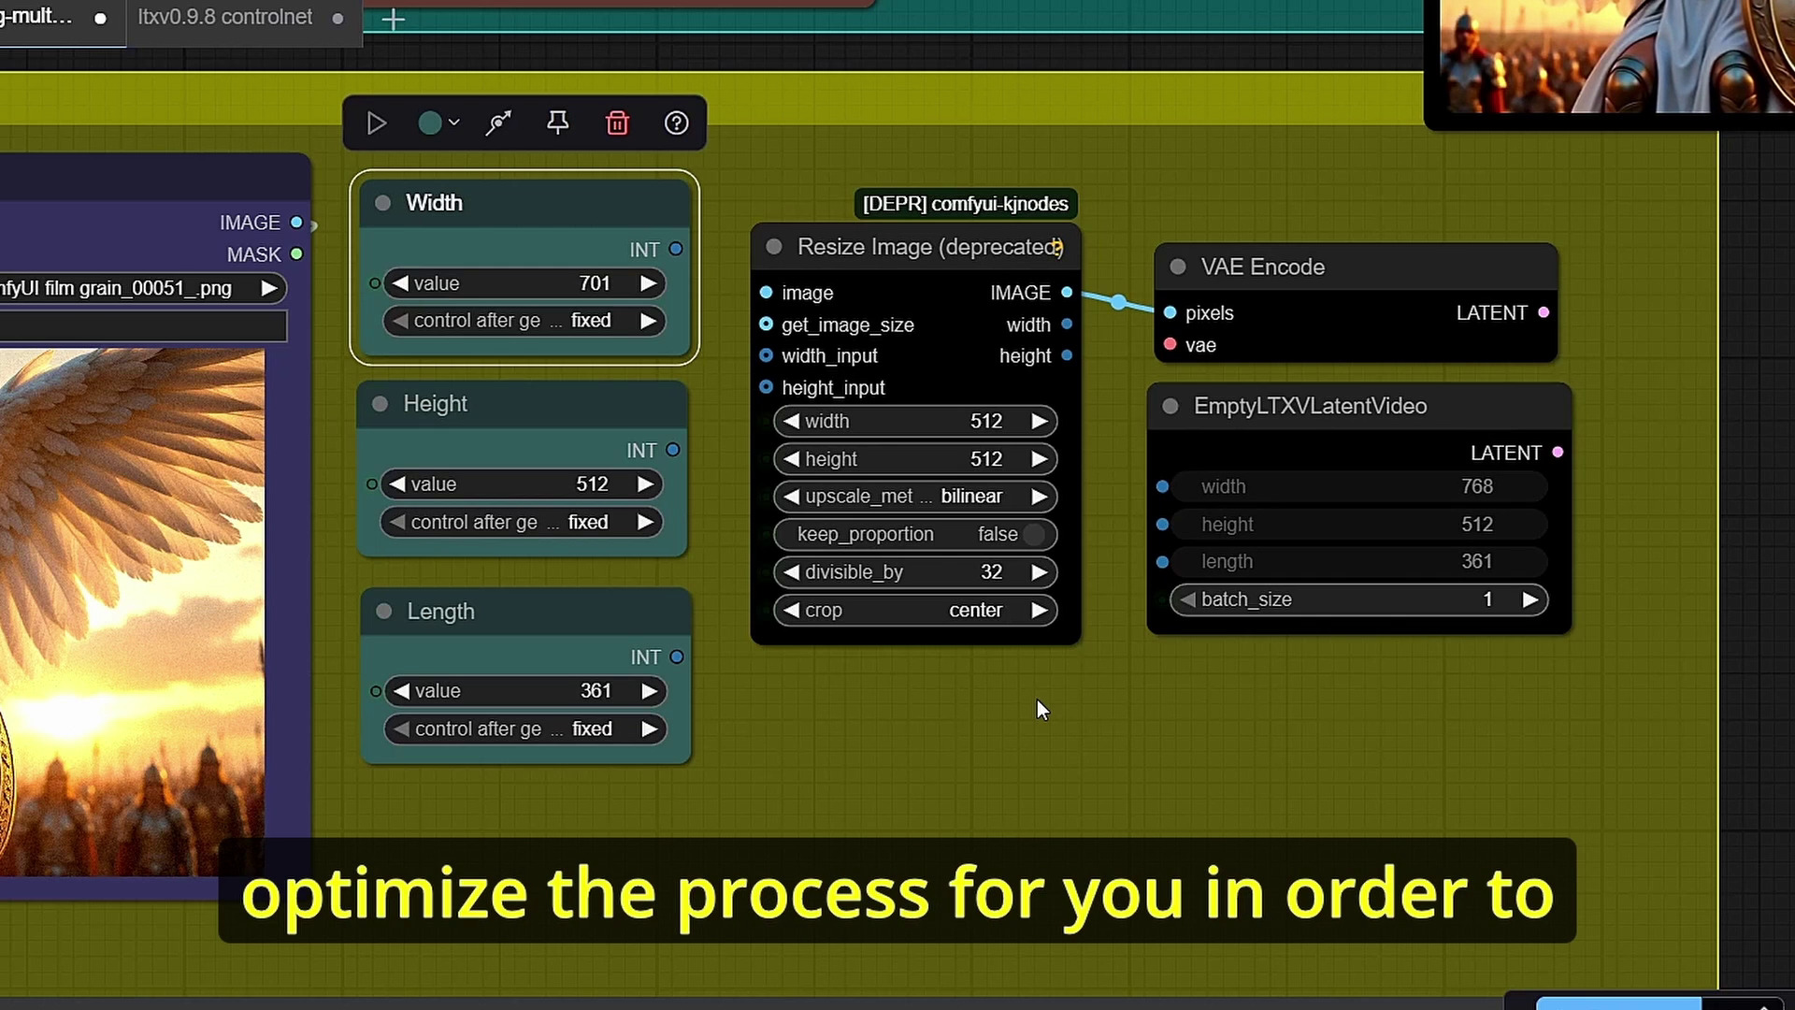
{"action": "left_click", "coordinate": [1036, 700]}
{"action": "scroll", "coordinate": [1036, 699], "scroll_direction": "up", "scroll_amount": 2}
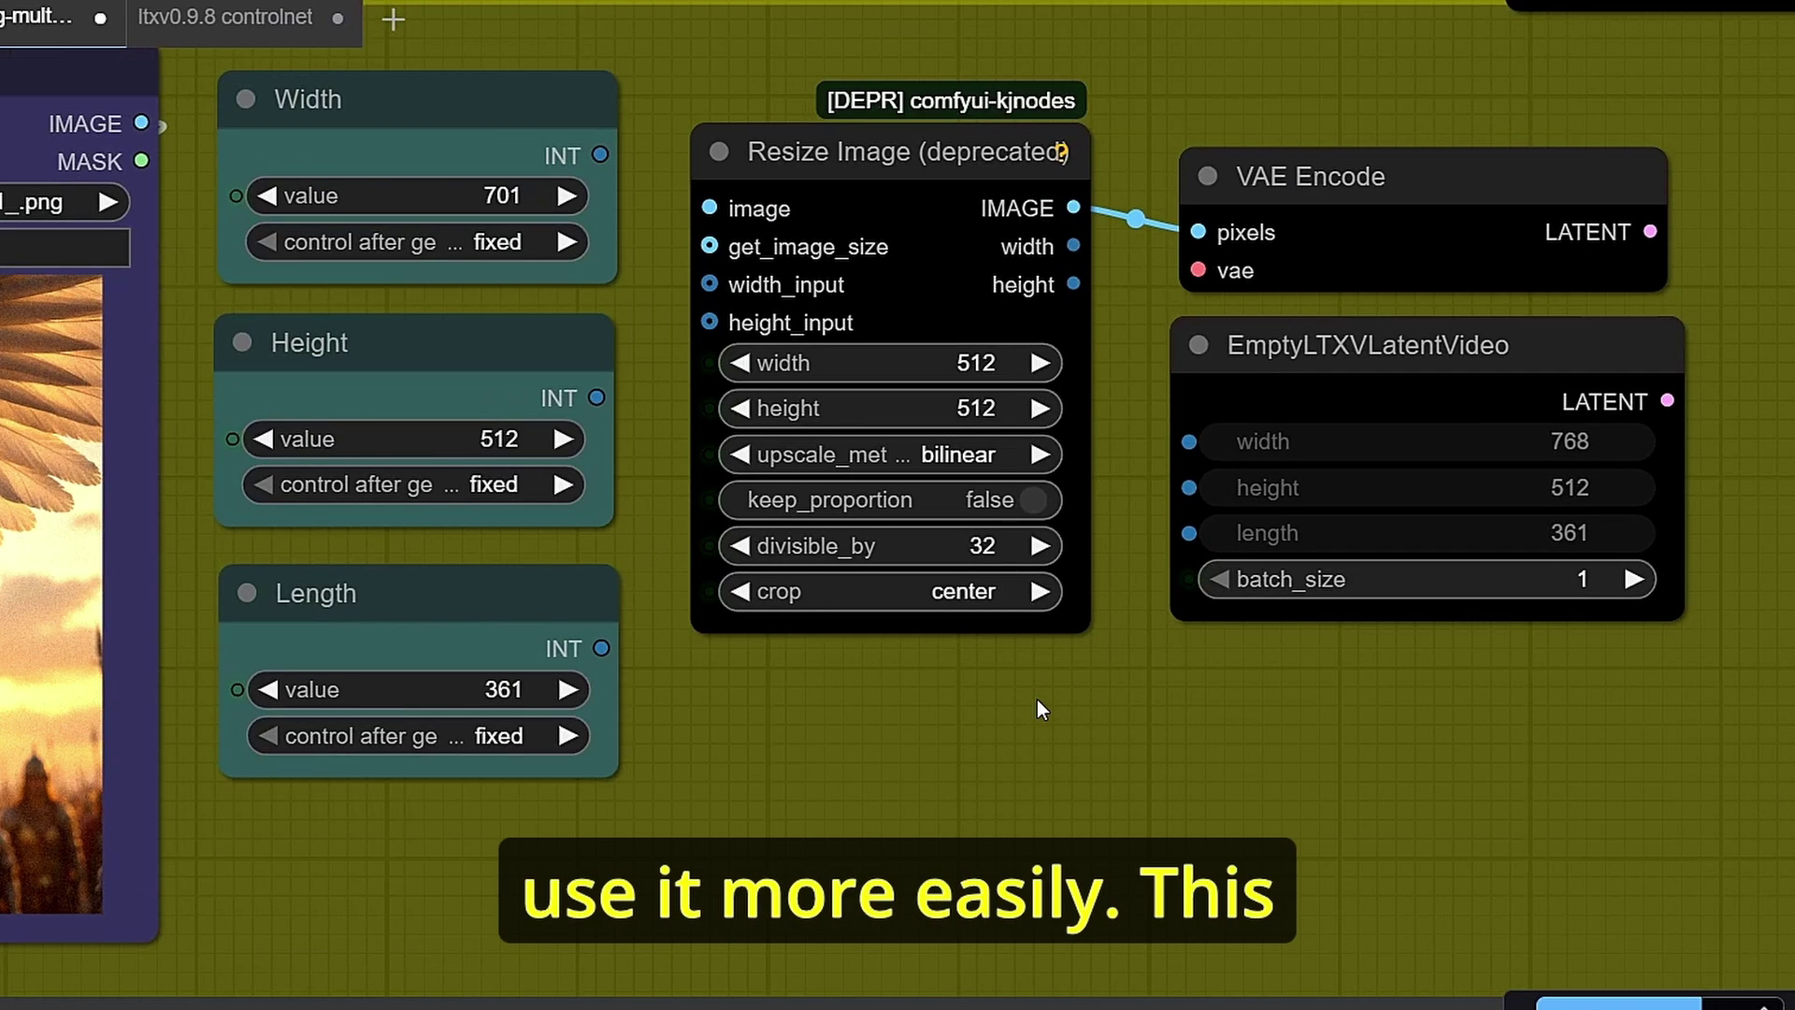
- Inspect the VAE Encode node and the EmptyLTXVLatentVideo node beside the Resize Image node
{"action": "scroll", "coordinate": [1741, 373], "scroll_direction": "down", "scroll_amount": 2}
{"action": "left_click_drag", "start_coordinate": [1741, 373], "coordinate": [1483, 418]}
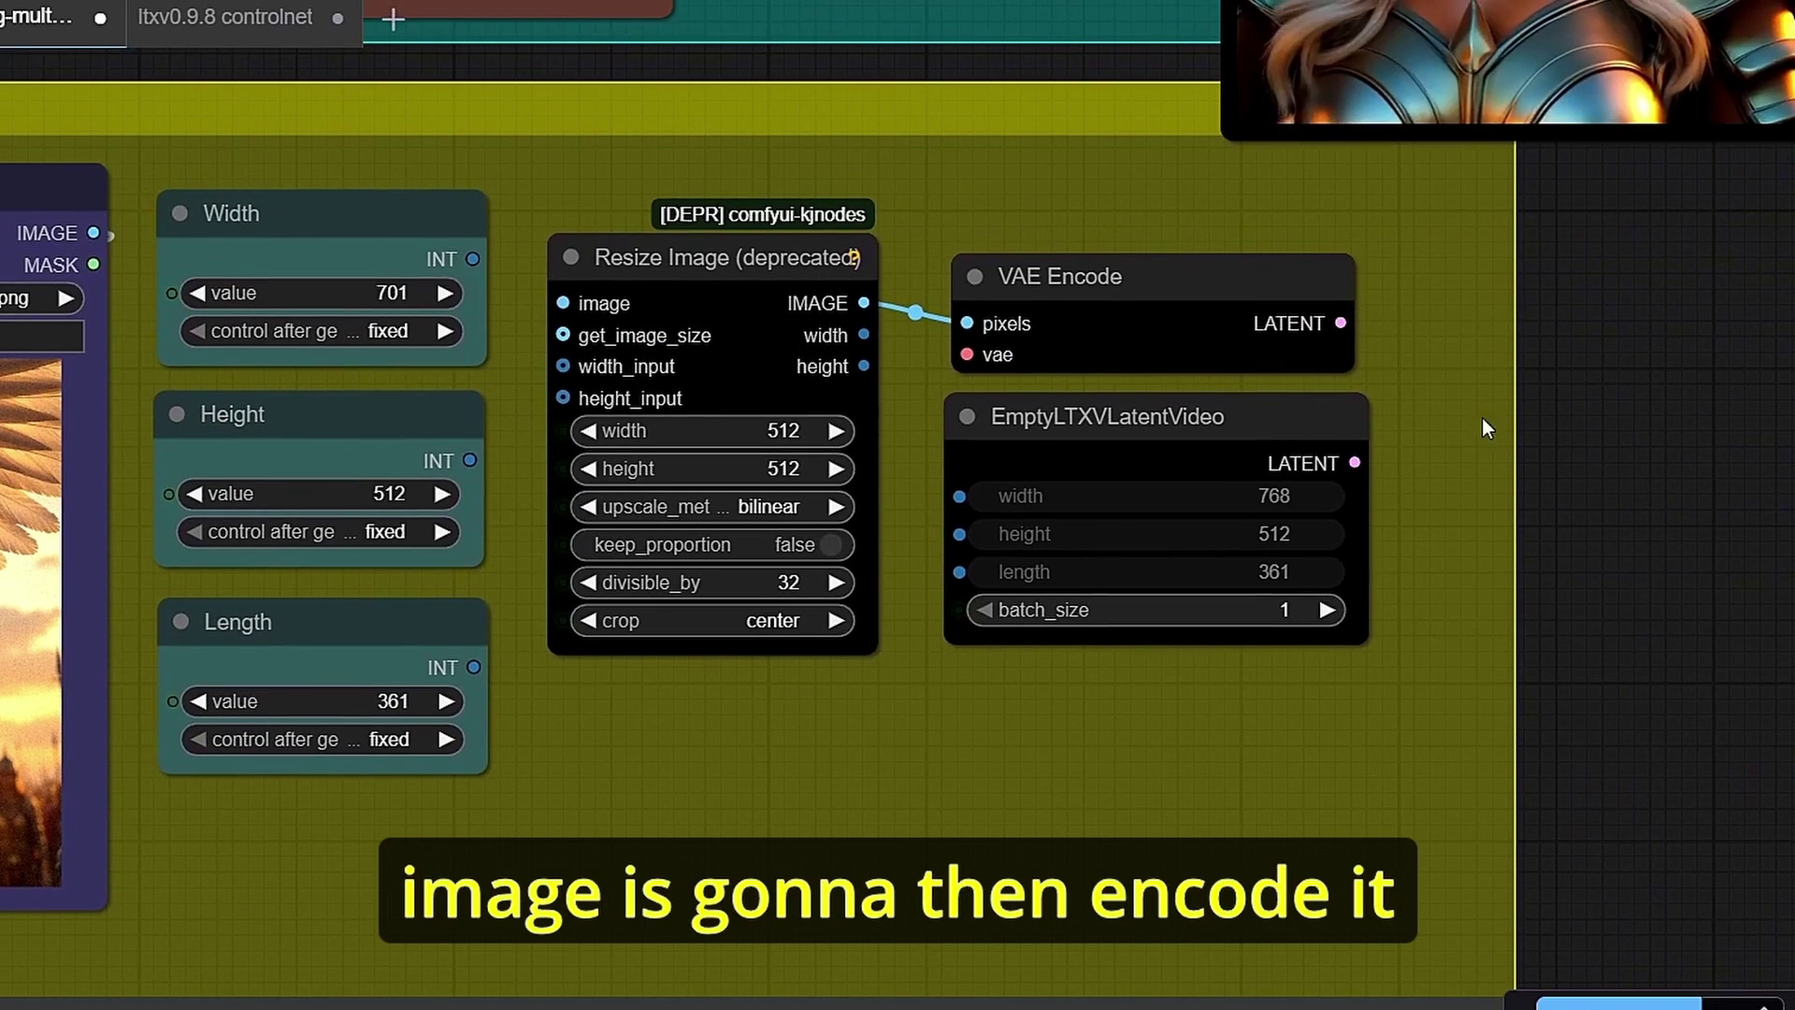
{"action": "left_click", "coordinate": [1134, 277]}
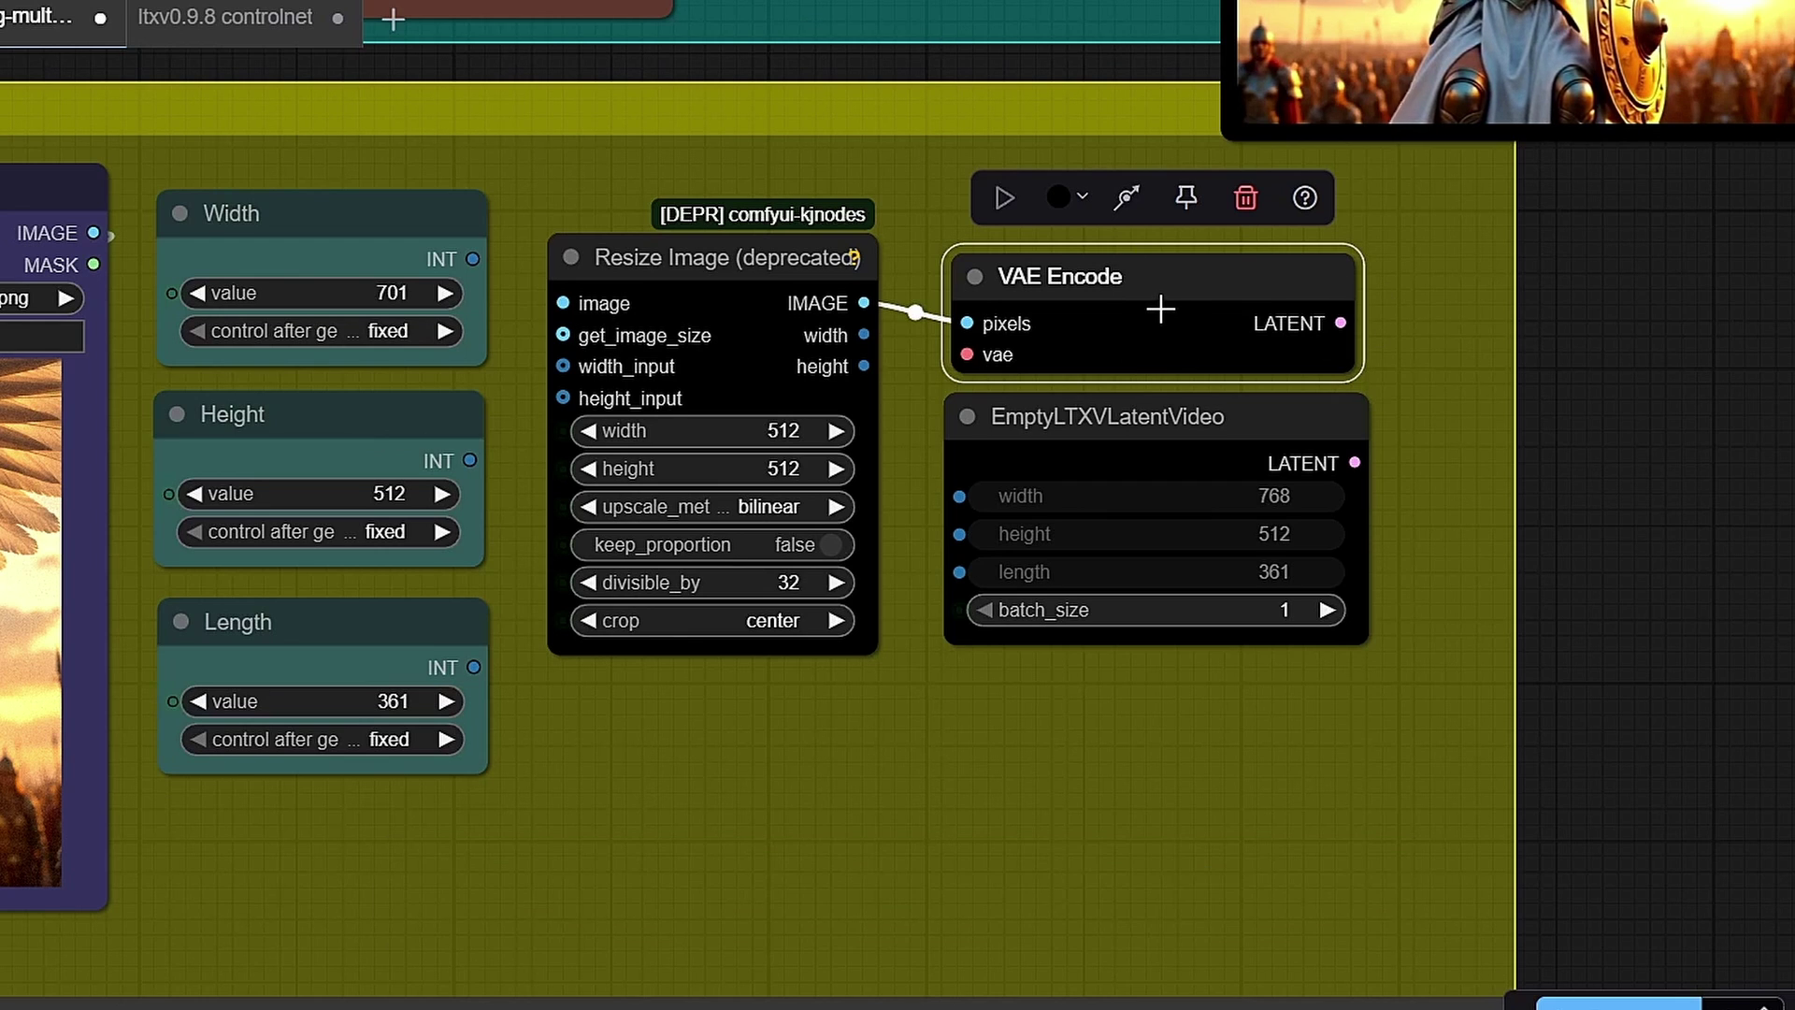
{"action": "left_click", "coordinate": [1228, 446]}
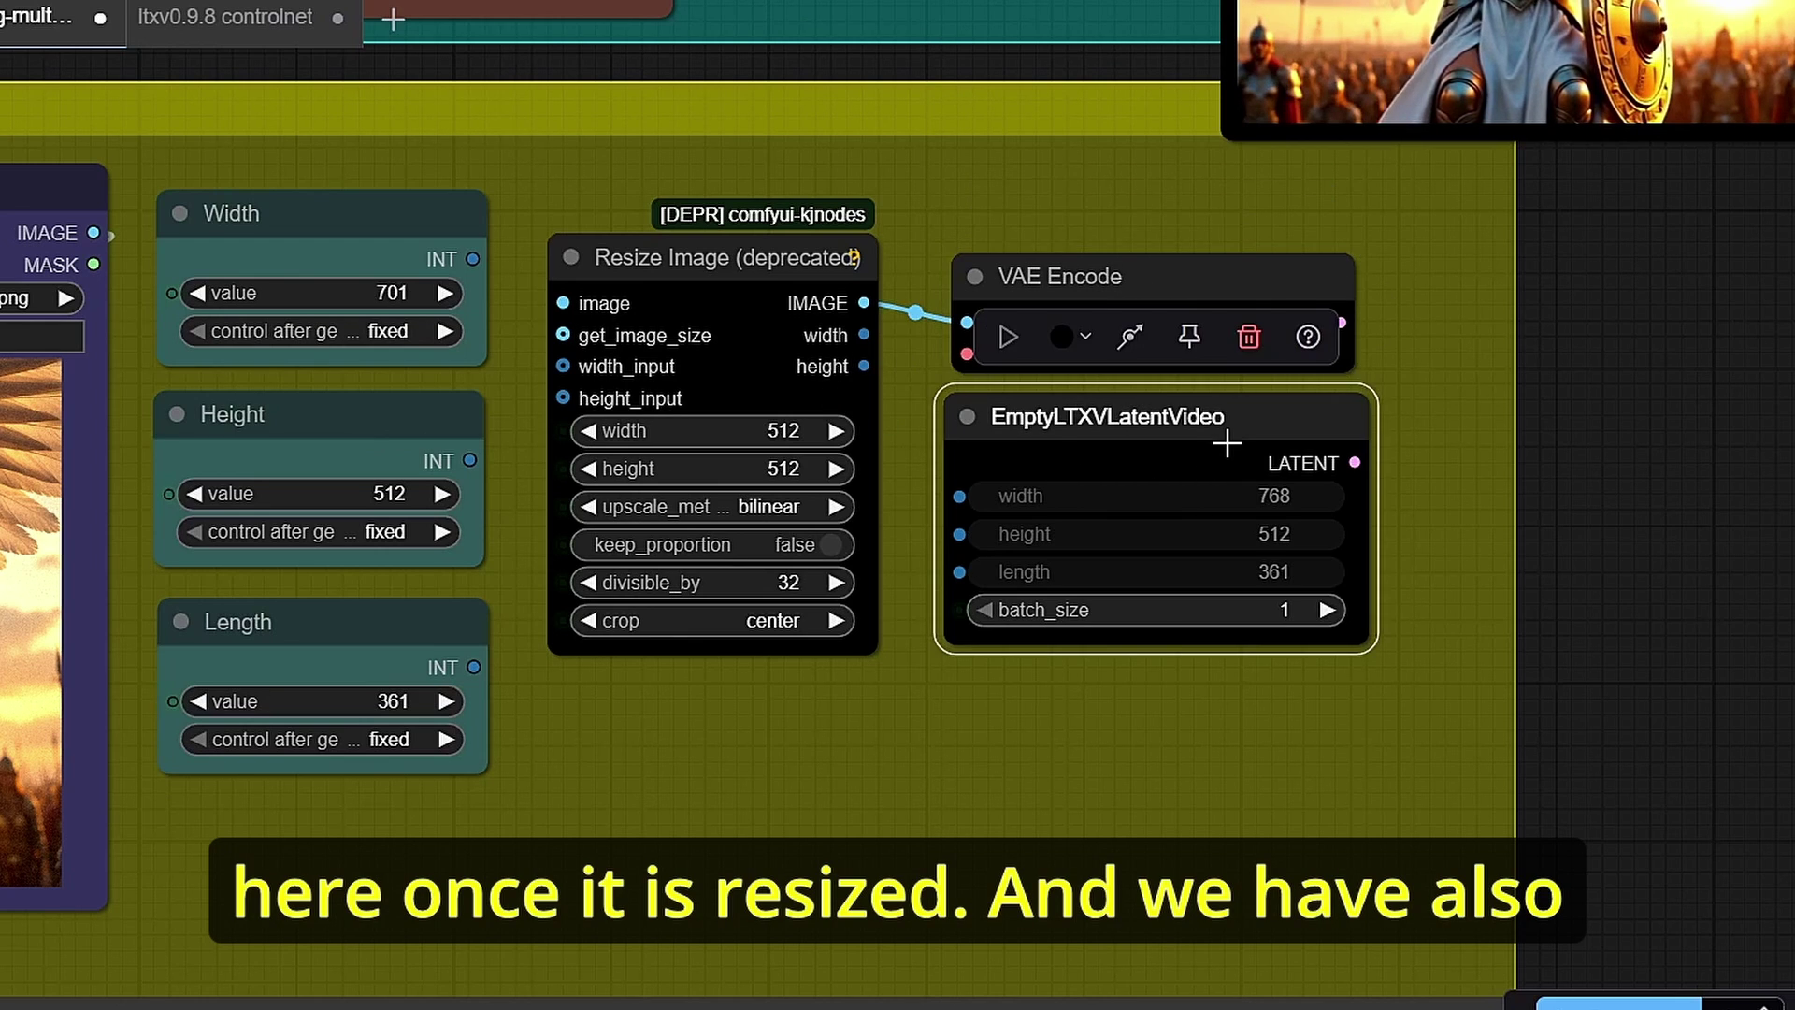
{"action": "scroll", "coordinate": [1529, 505], "scroll_direction": "up", "scroll_amount": 2}
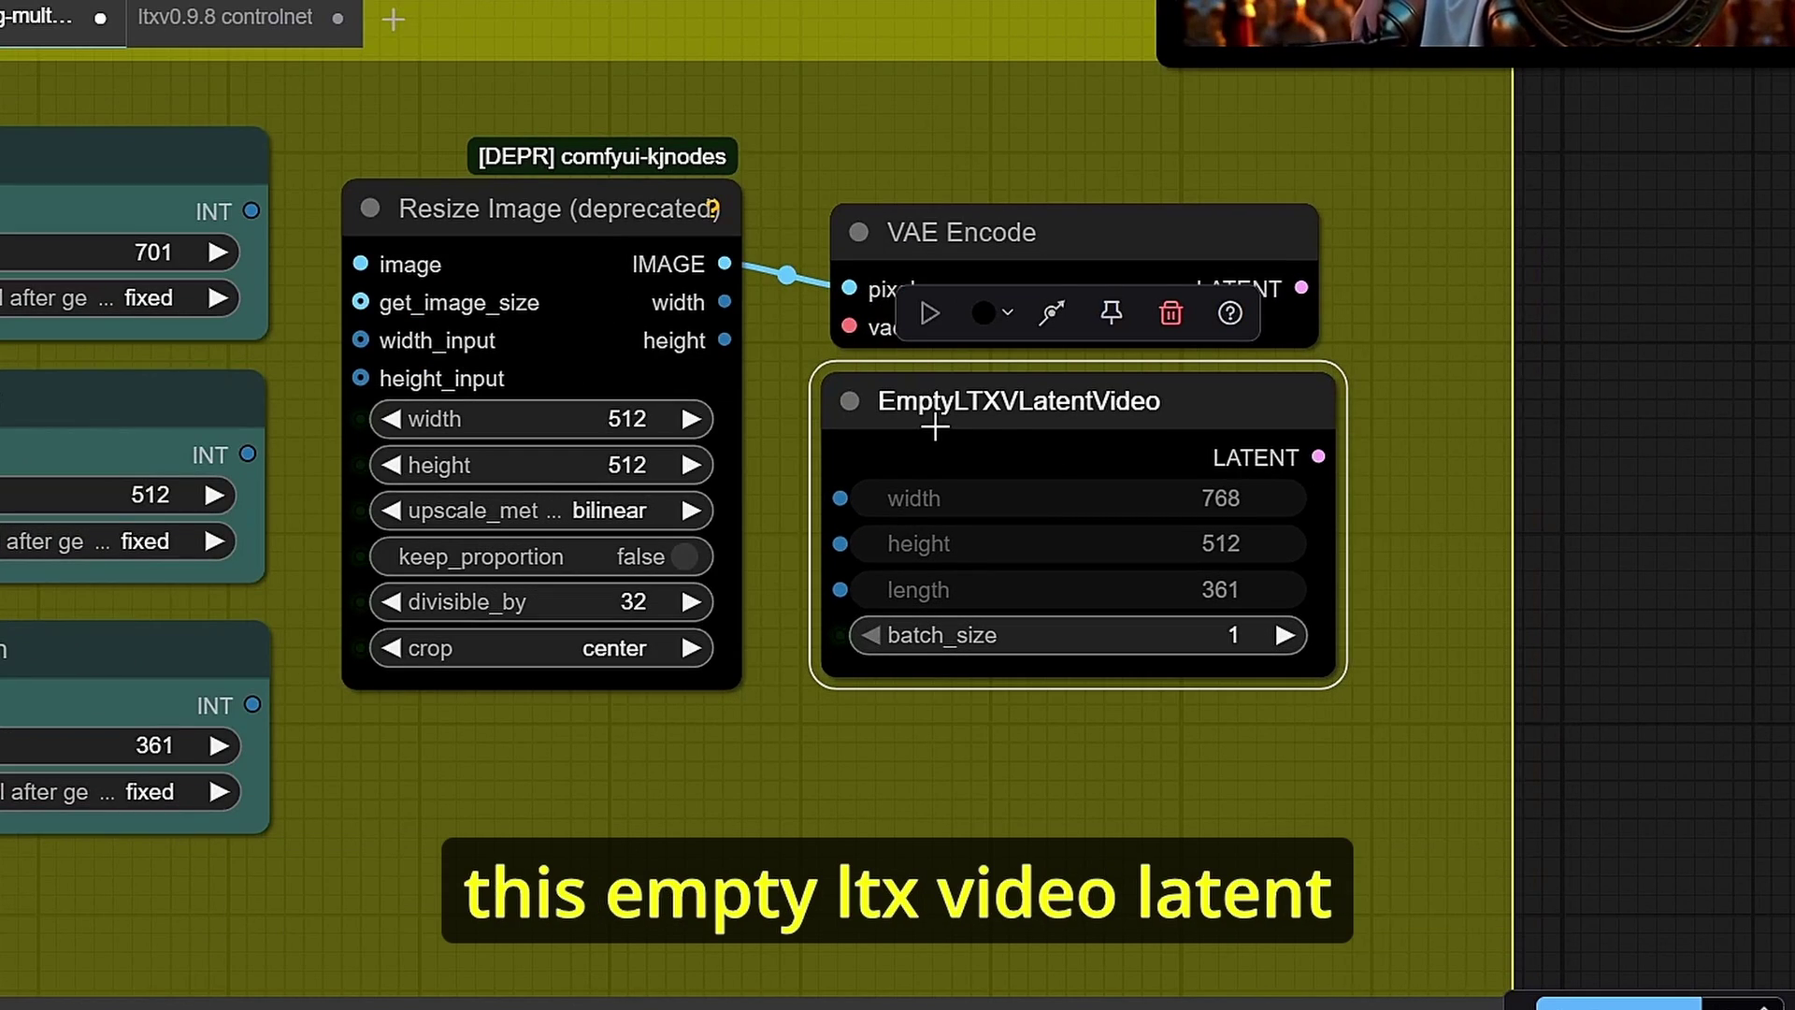
{"action": "scroll", "coordinate": [1008, 428], "scroll_direction": "down", "scroll_amount": 2}
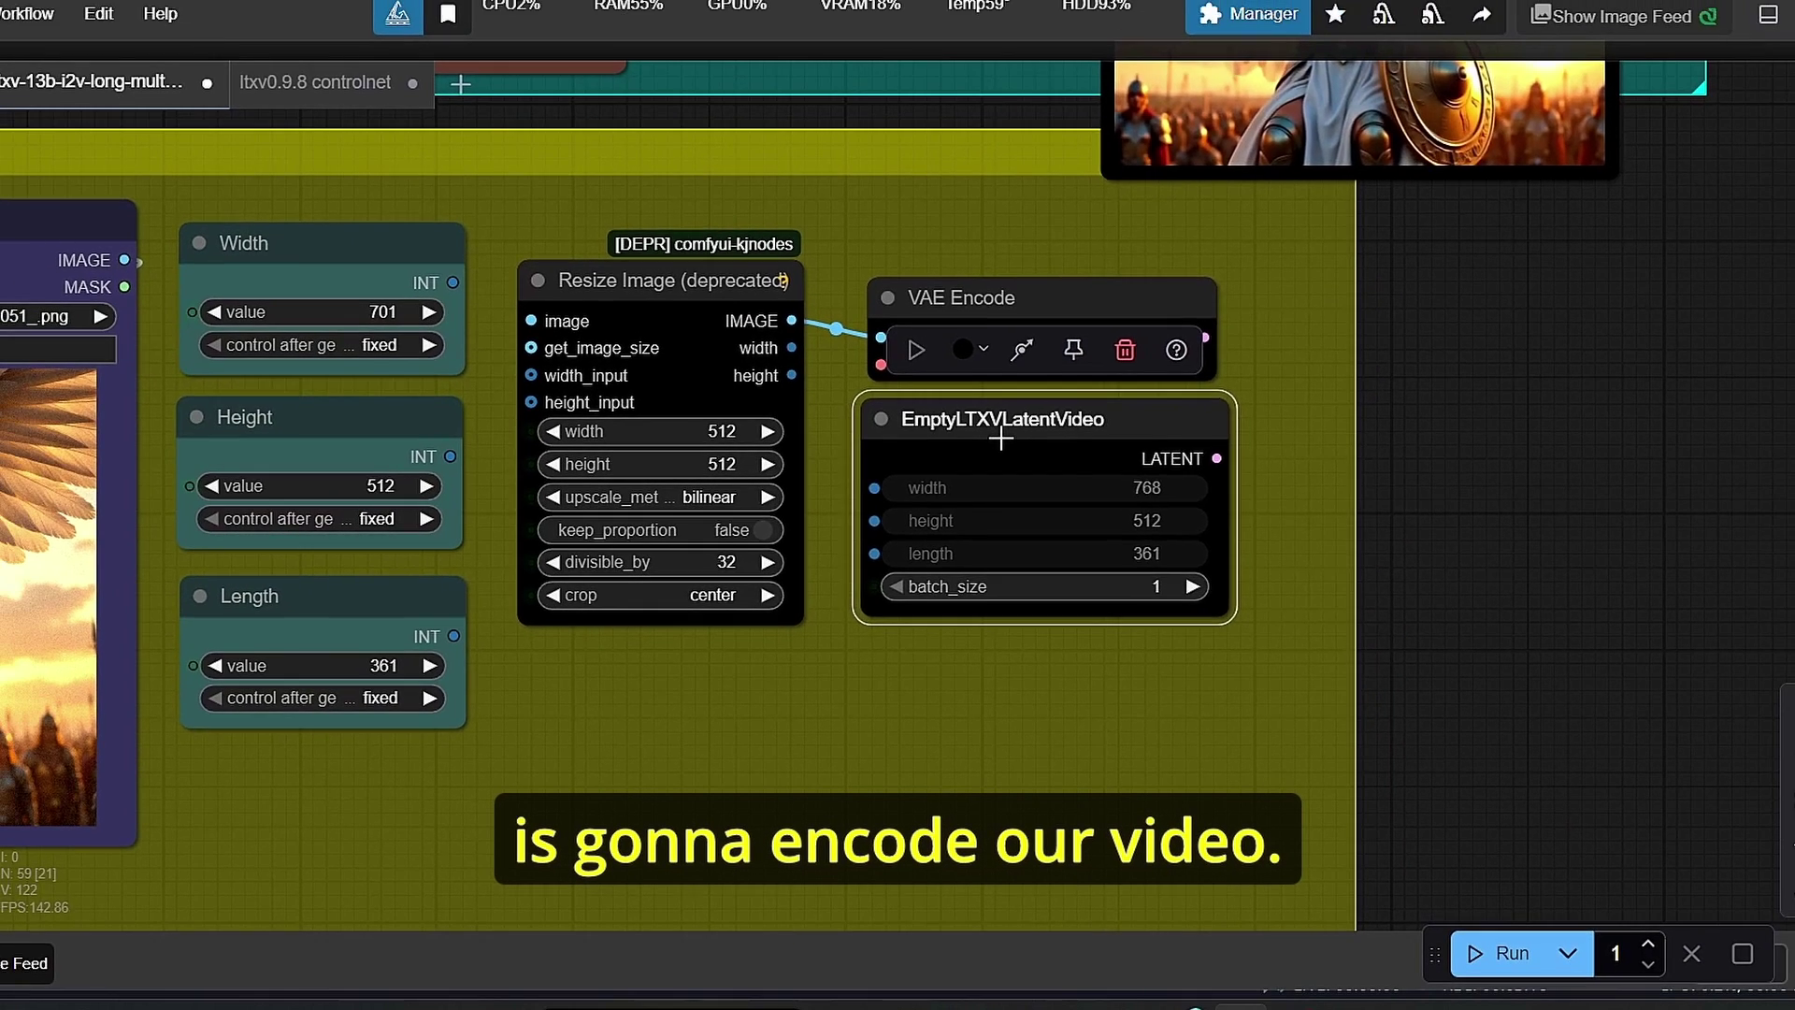
- Relate the LTXV Looping Sampler's latent inputs to the EmptyLTXVLatentVideo node in the Reference Image group
{"action": "left_click_drag", "start_coordinate": [1017, 428], "coordinate": [1247, 570]}
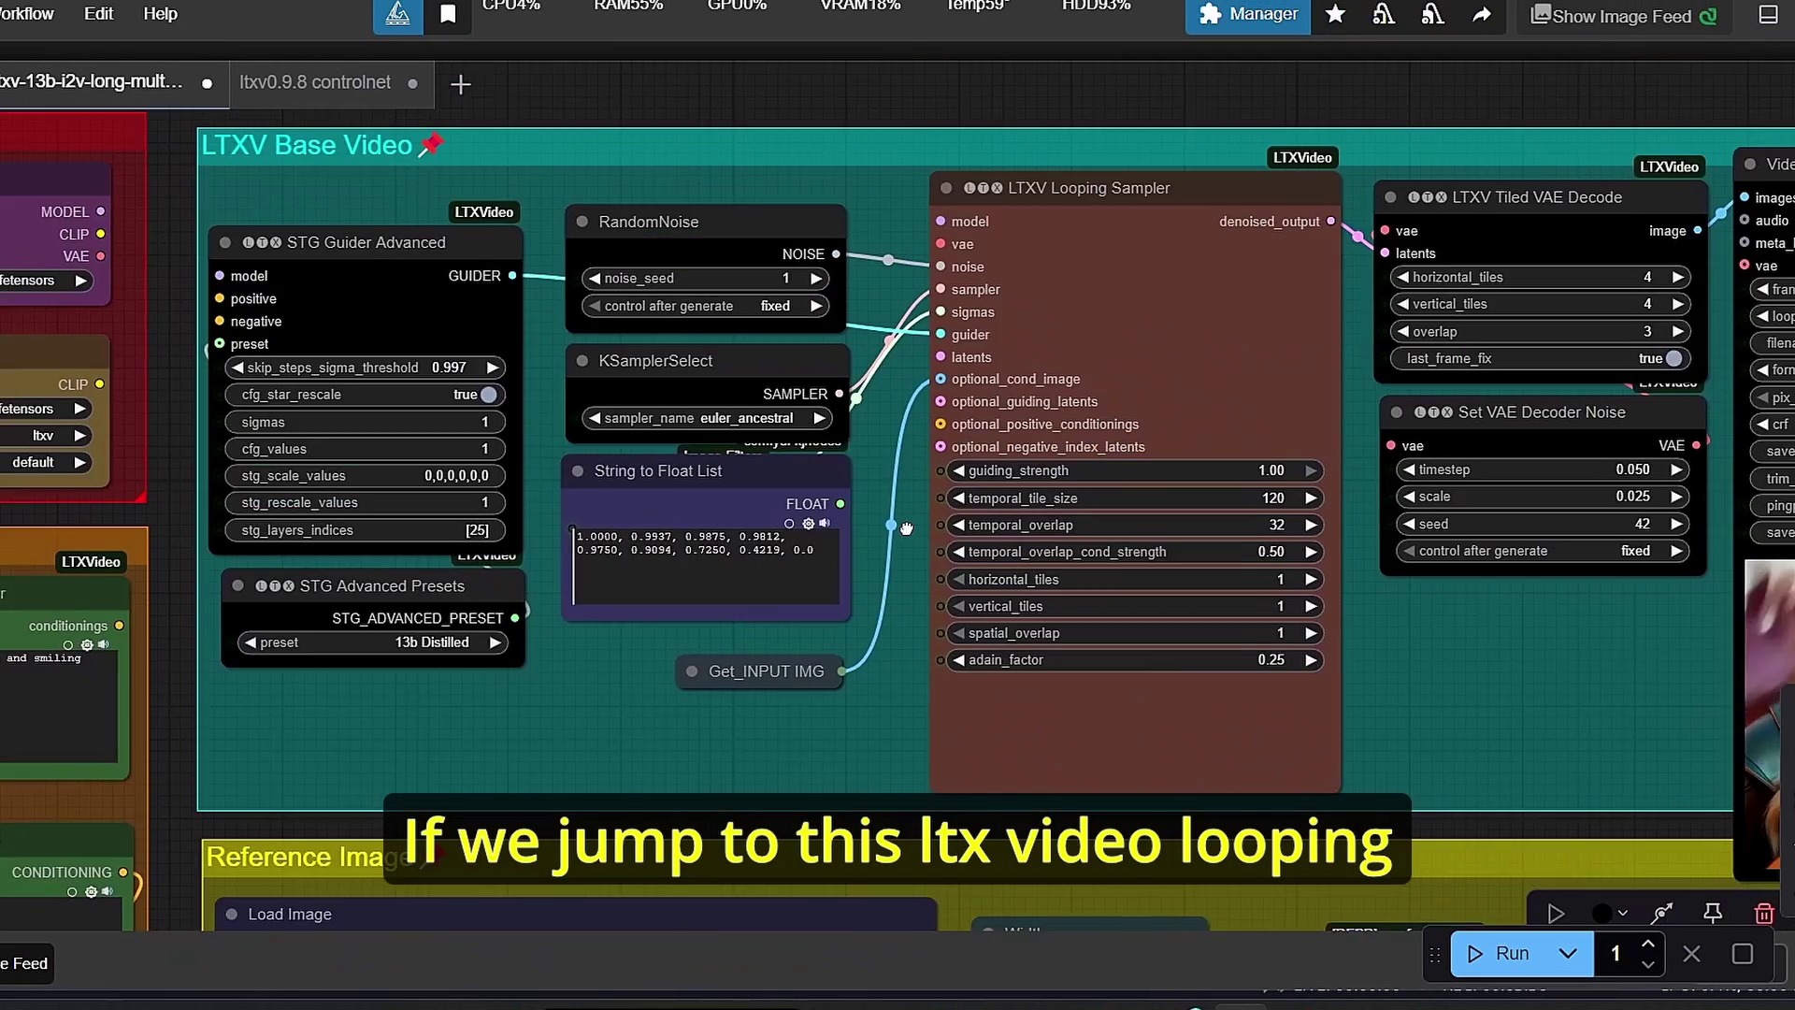
{"action": "scroll", "coordinate": [1062, 281], "scroll_direction": "up", "scroll_amount": 2}
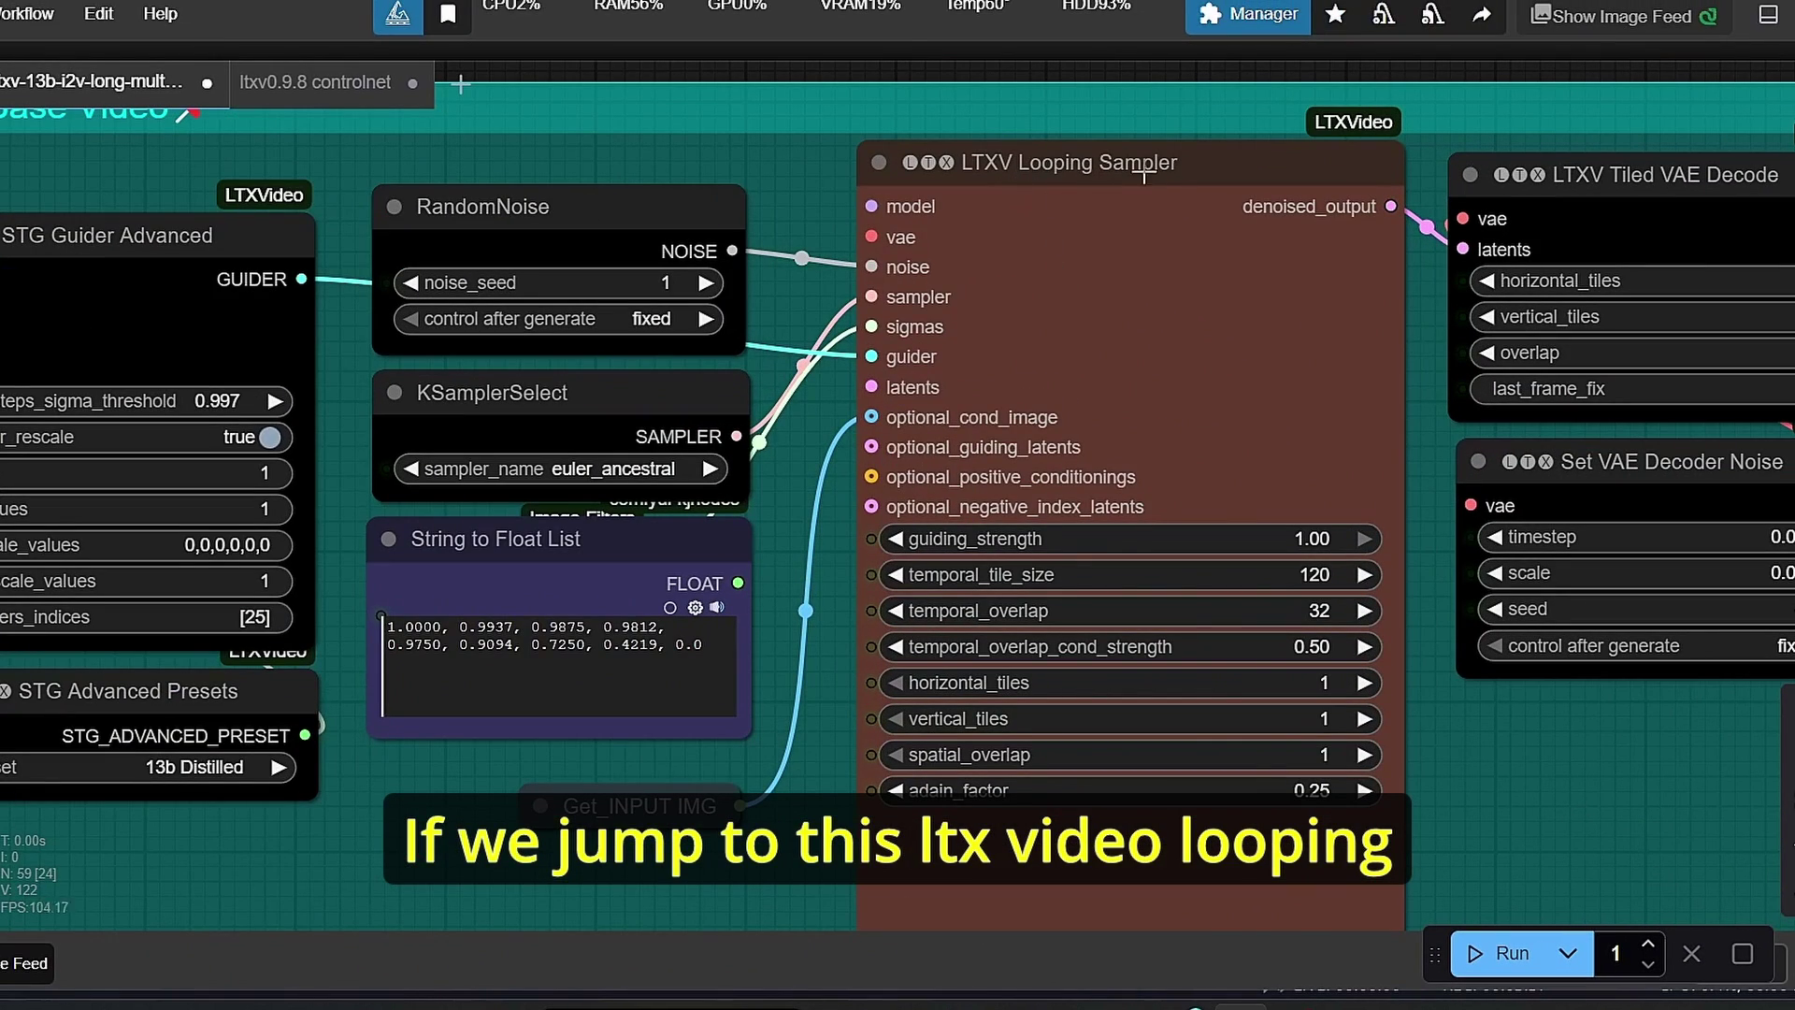
{"action": "scroll", "coordinate": [1174, 412], "scroll_direction": "up", "scroll_amount": 2}
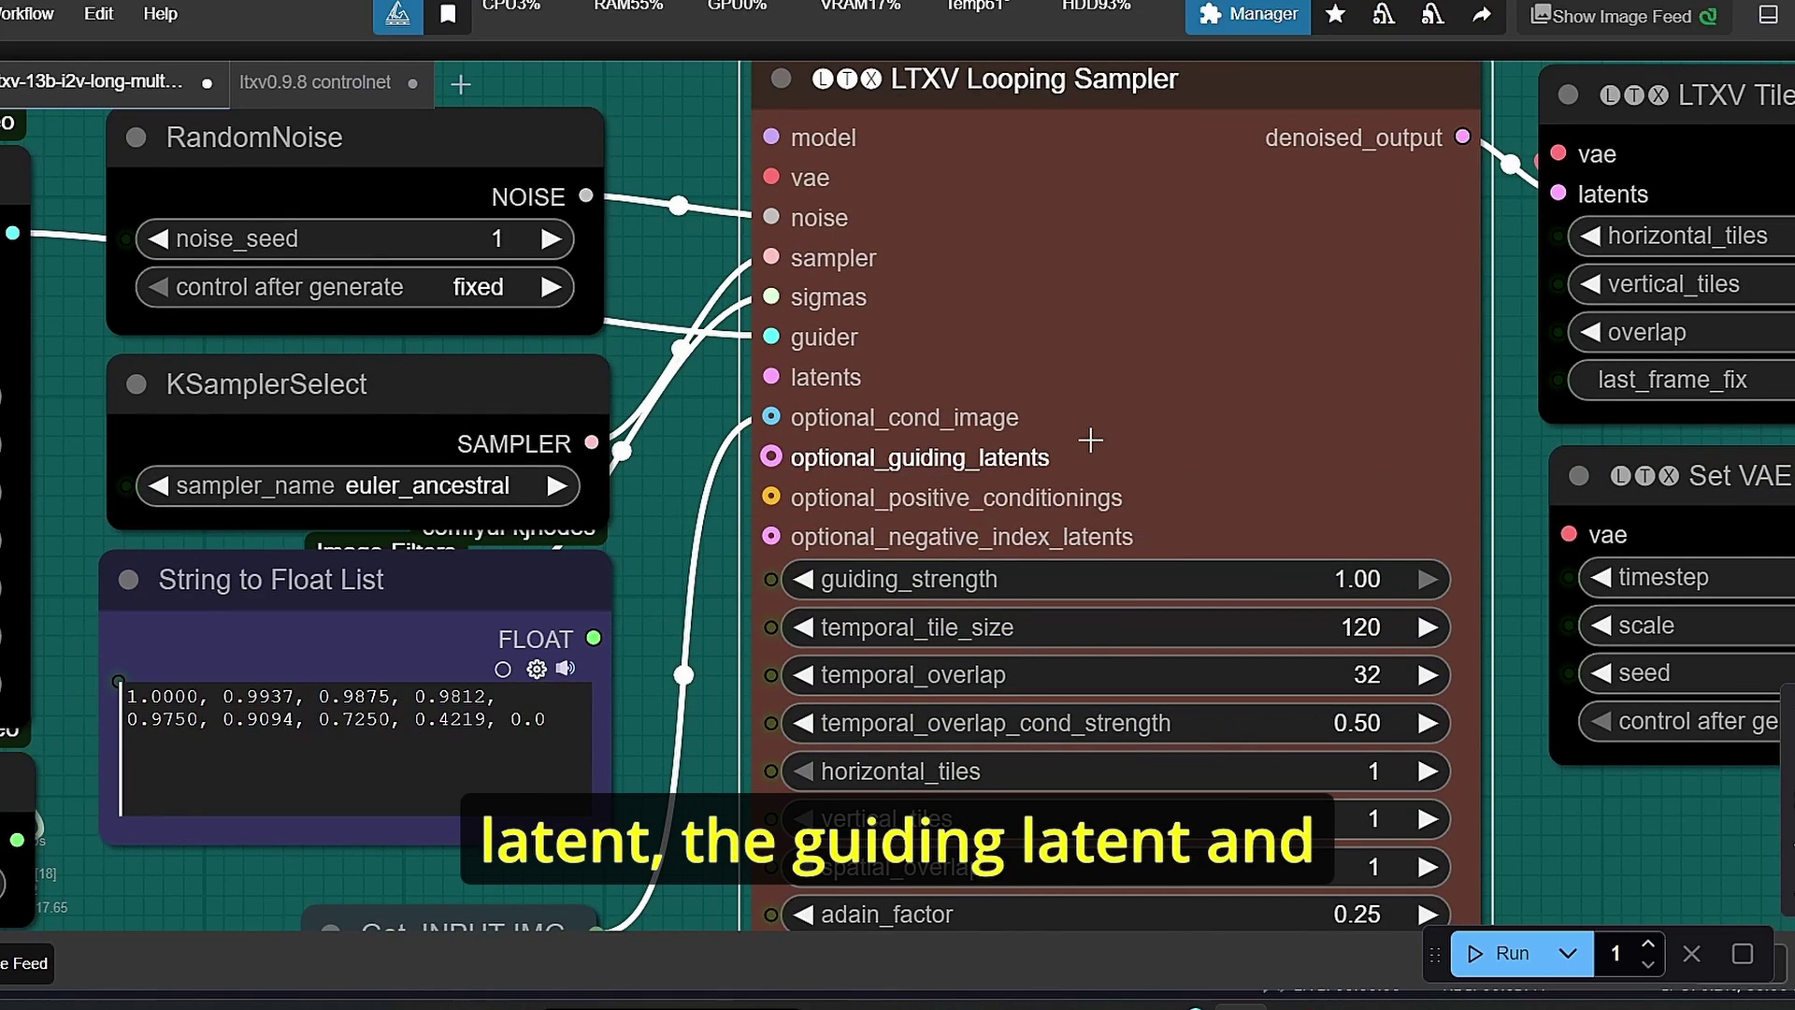
{"action": "scroll", "coordinate": [823, 383], "scroll_direction": "down", "scroll_amount": 5}
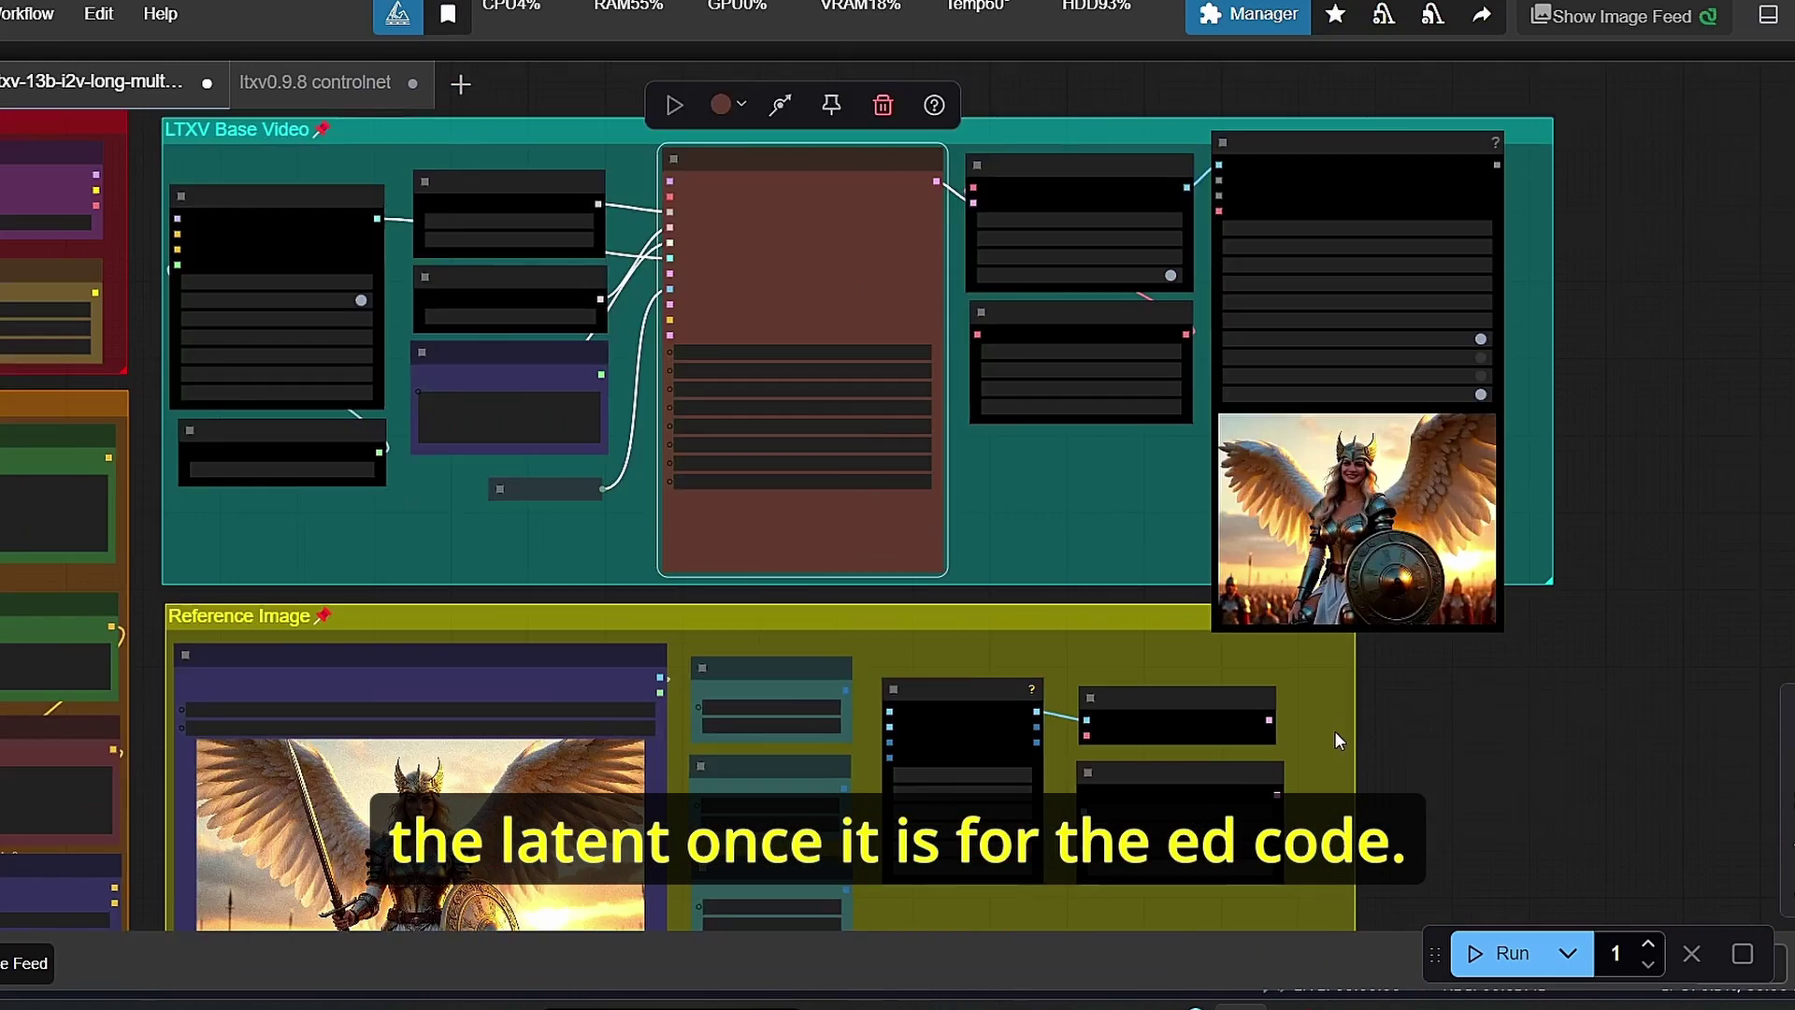
{"action": "scroll", "coordinate": [1334, 731], "scroll_direction": "up", "scroll_amount": 3}
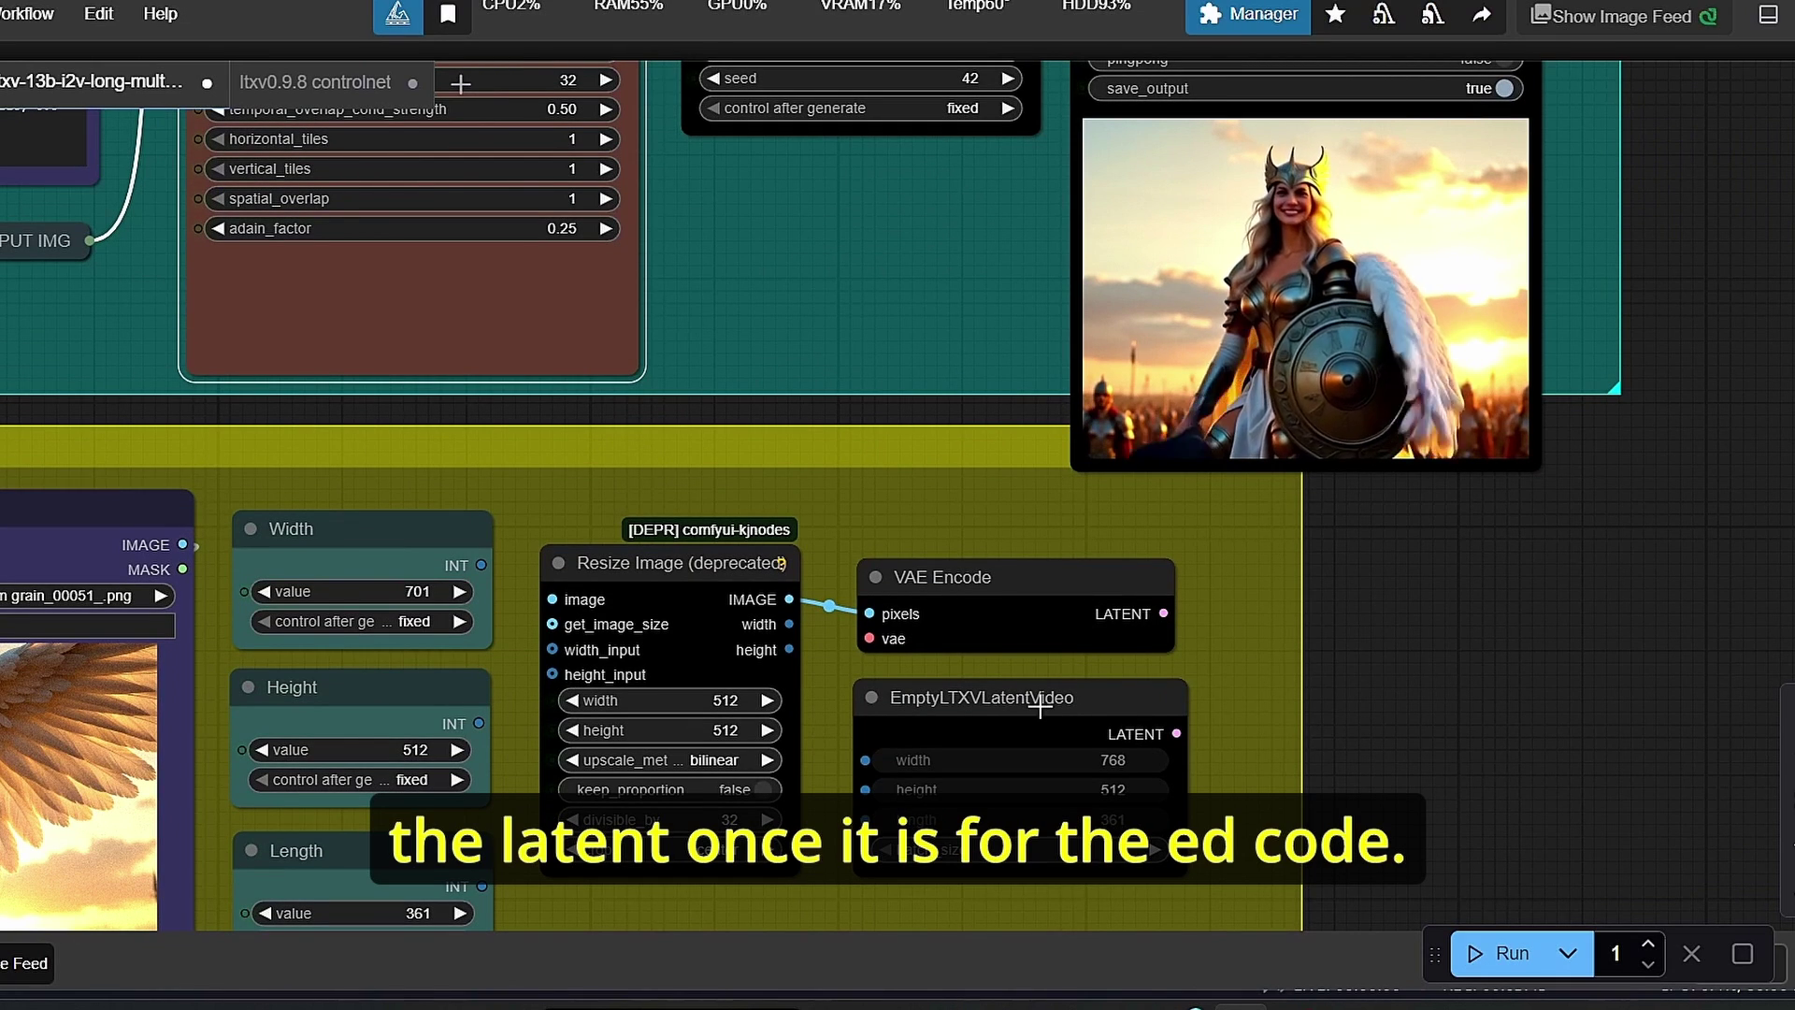
{"action": "mouse_move", "coordinate": [1091, 704]}
{"action": "left_mouse_down"}
{"action": "mouse_move", "coordinate": [1078, 765]}
{"action": "mouse_move", "coordinate": [1093, 707]}
{"action": "left_mouse_up"}
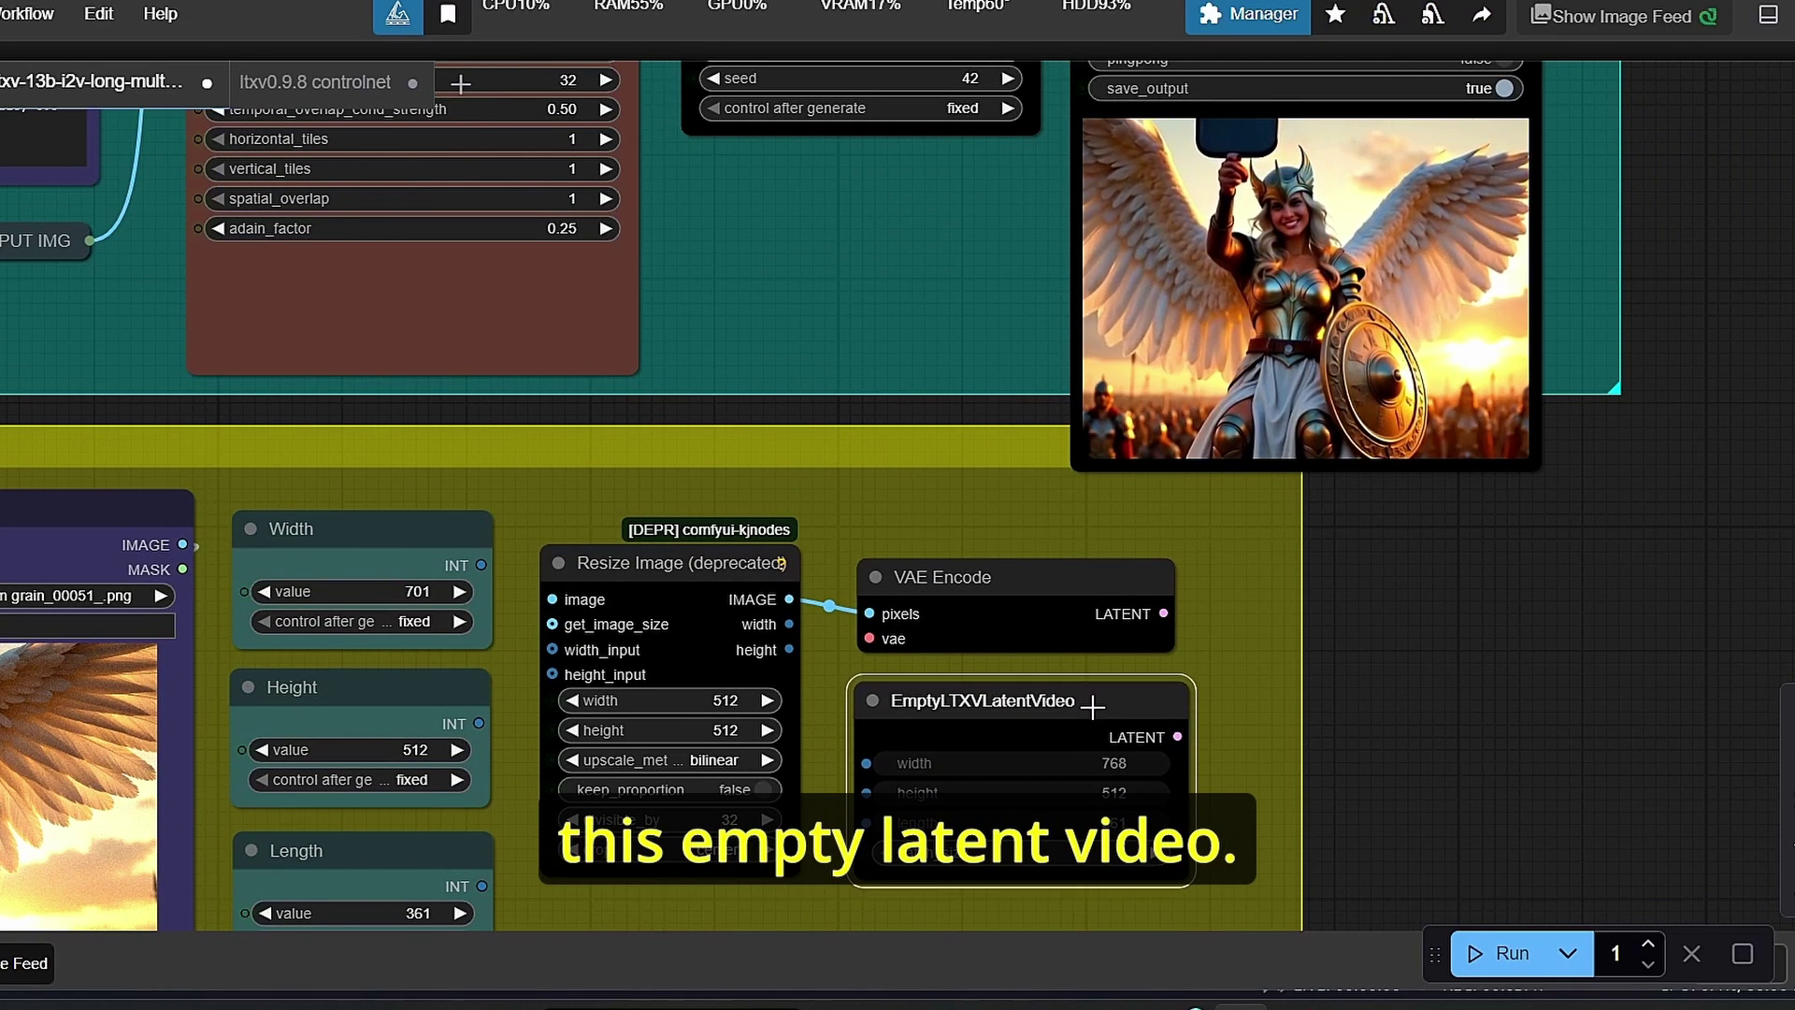
- Review the LTXV Base Video group's guider, noise and sampler nodes and the LTXV Looping Sampler's parameters
{"action": "scroll", "coordinate": [1053, 636], "scroll_direction": "down", "scroll_amount": 3}
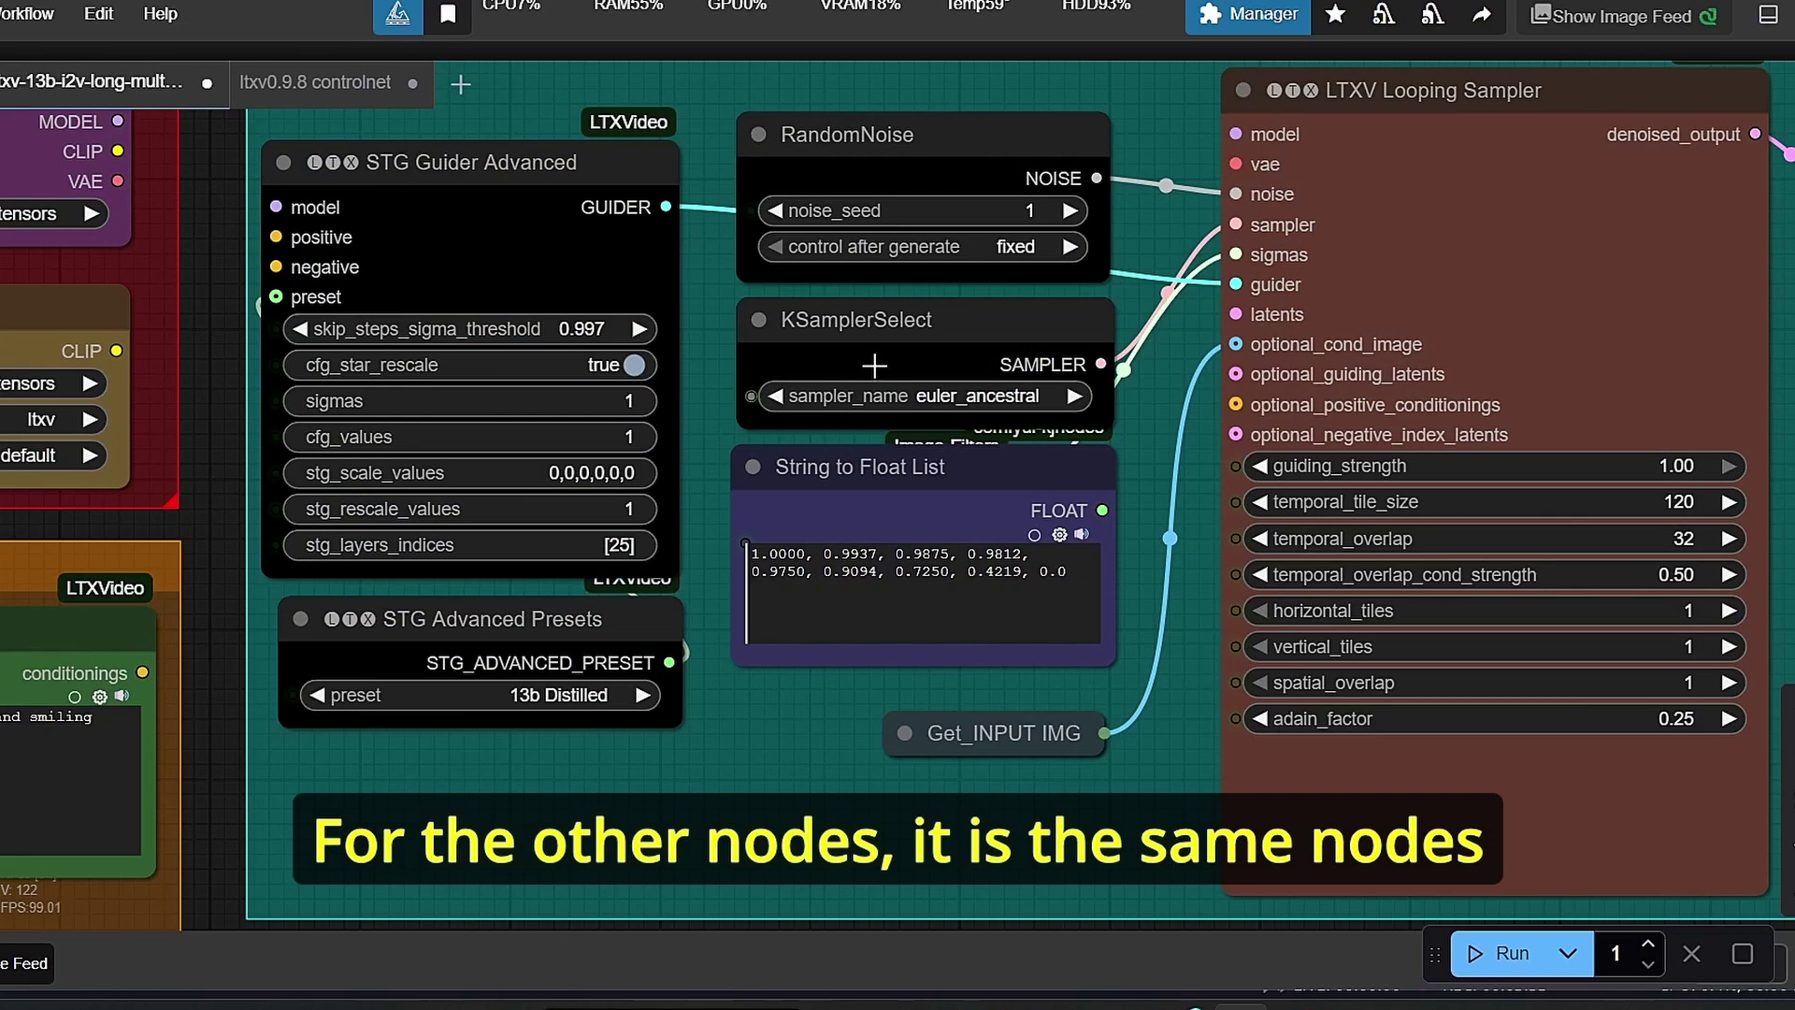
{"action": "left_click", "coordinate": [575, 256]}
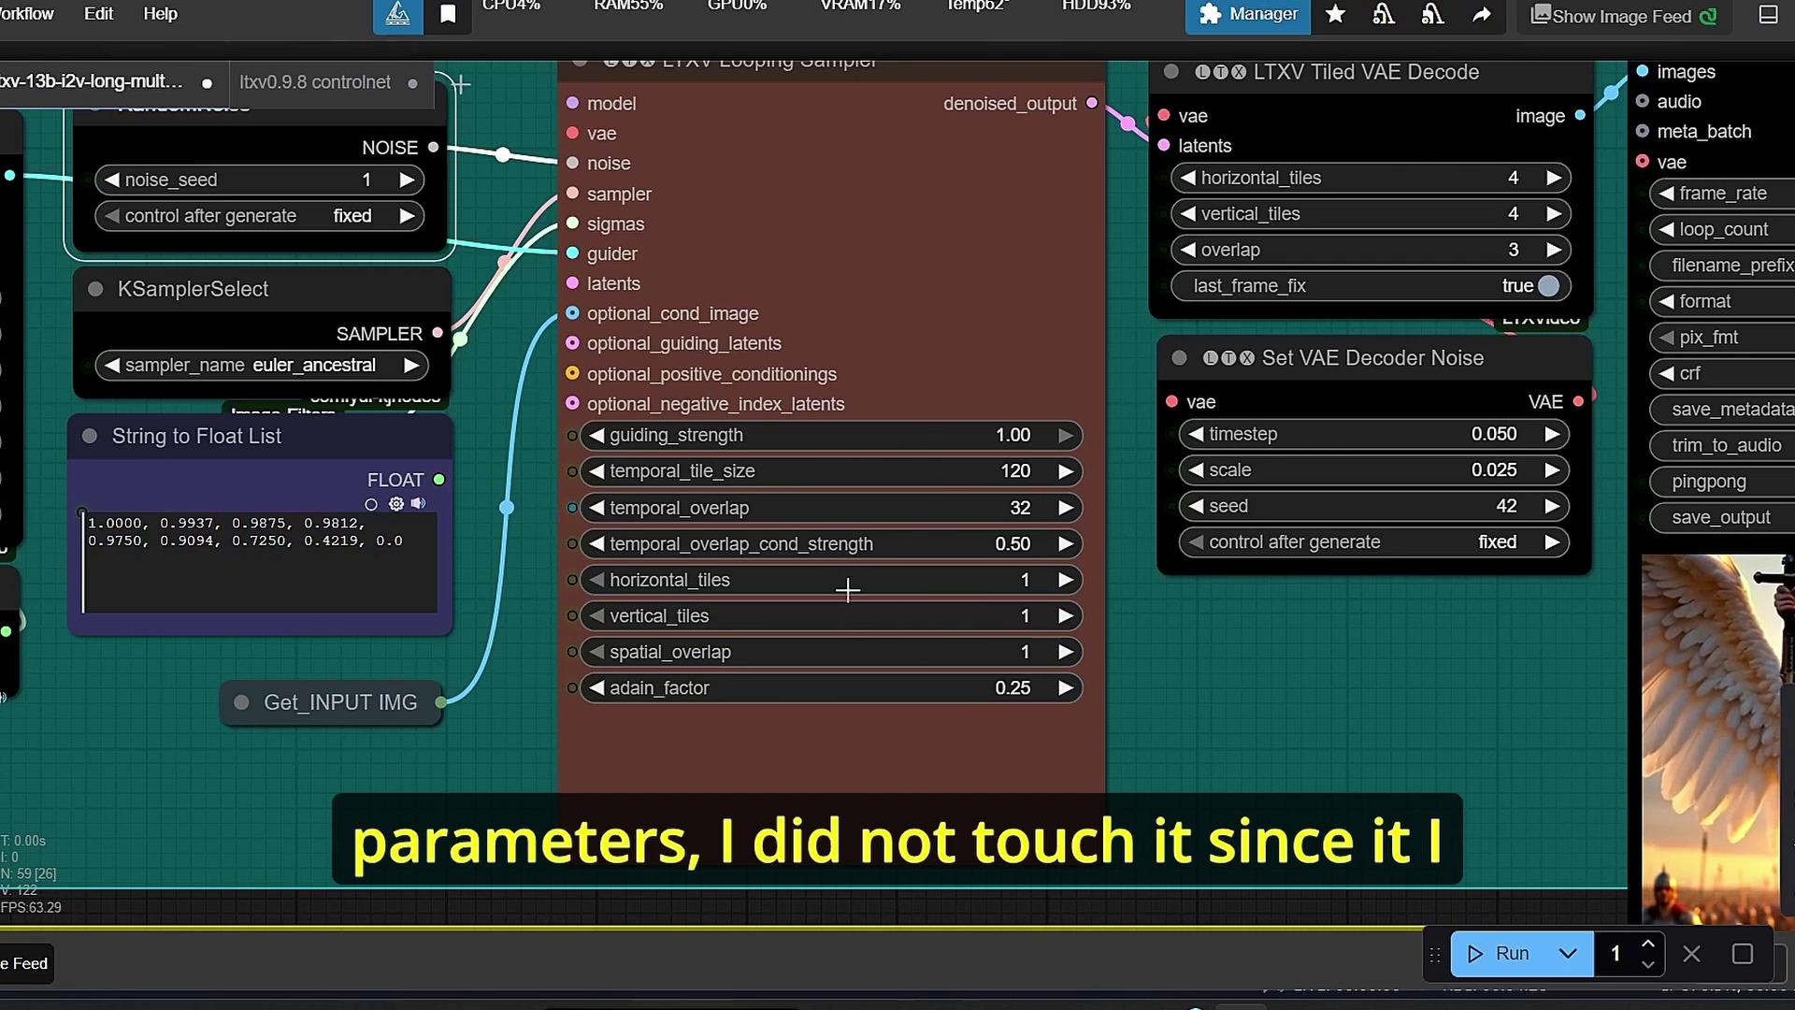
{"action": "left_click", "coordinate": [1134, 659]}
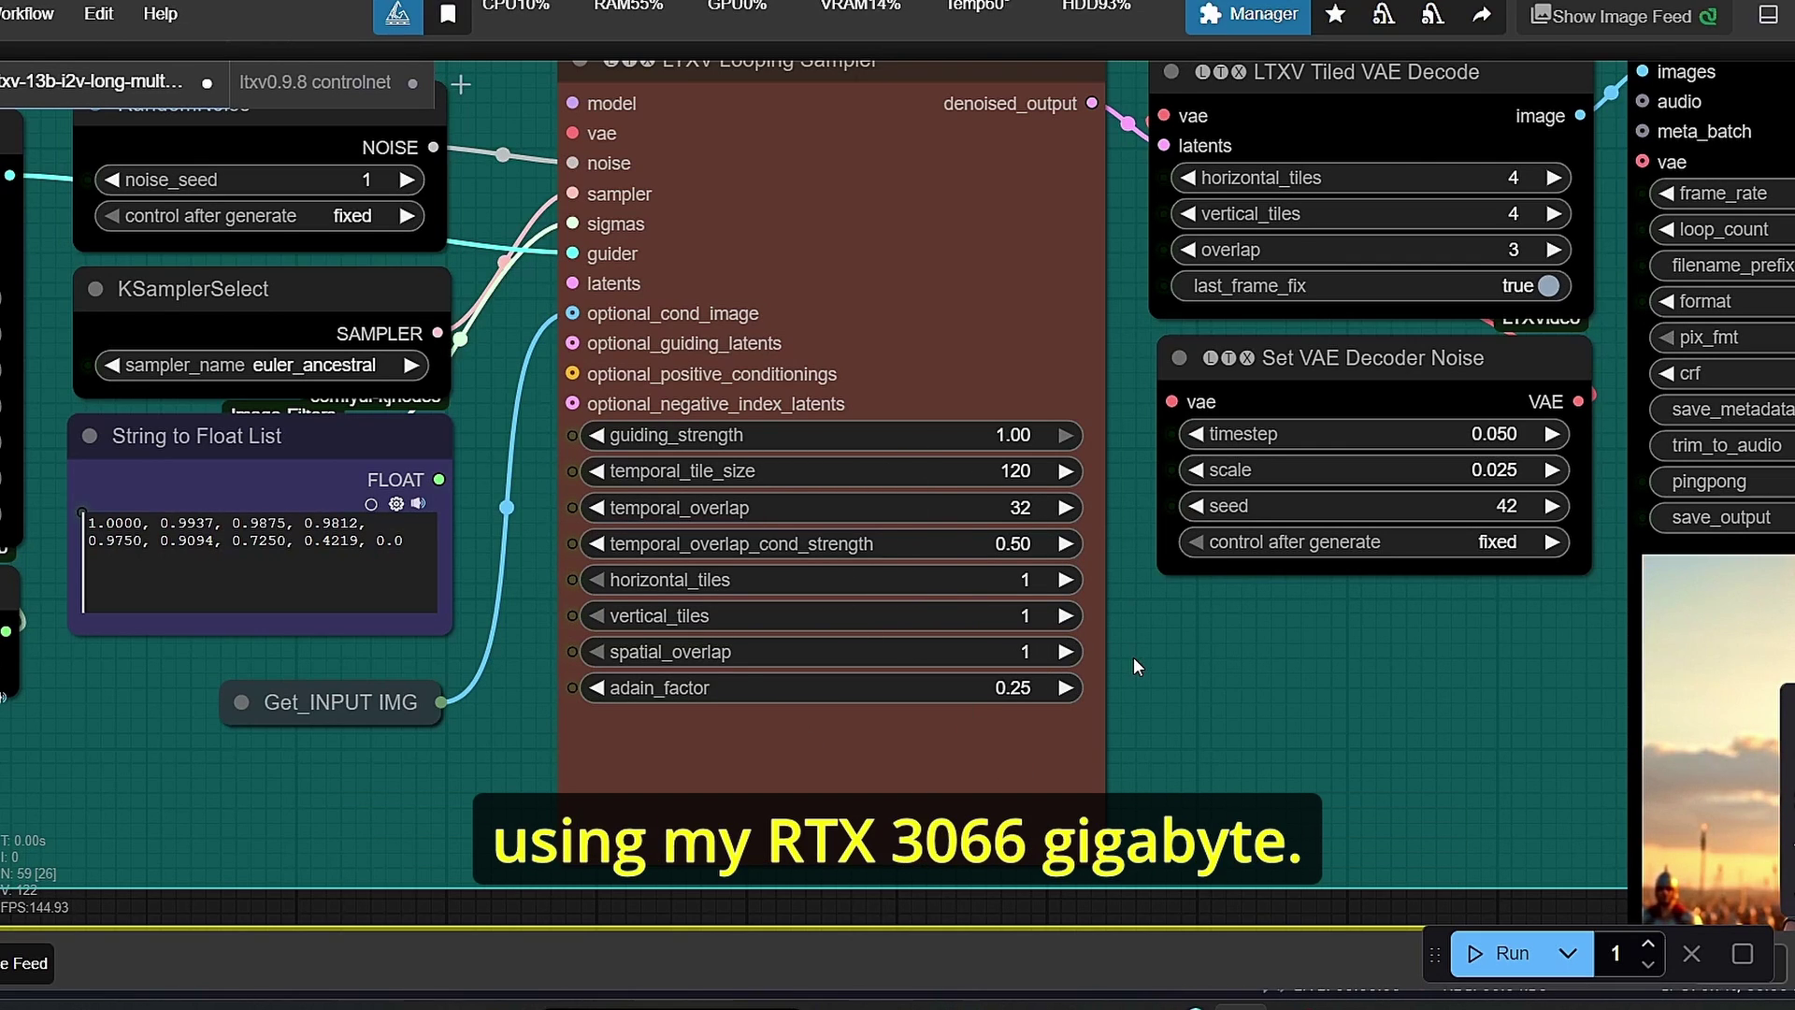
- Examine the LTXV Tiled VAE Decode, Set VAE Decoder Noise and Video Combine settings, then return to the Reference Image group
{"action": "scroll", "coordinate": [1133, 656], "scroll_direction": "down", "scroll_amount": 1}
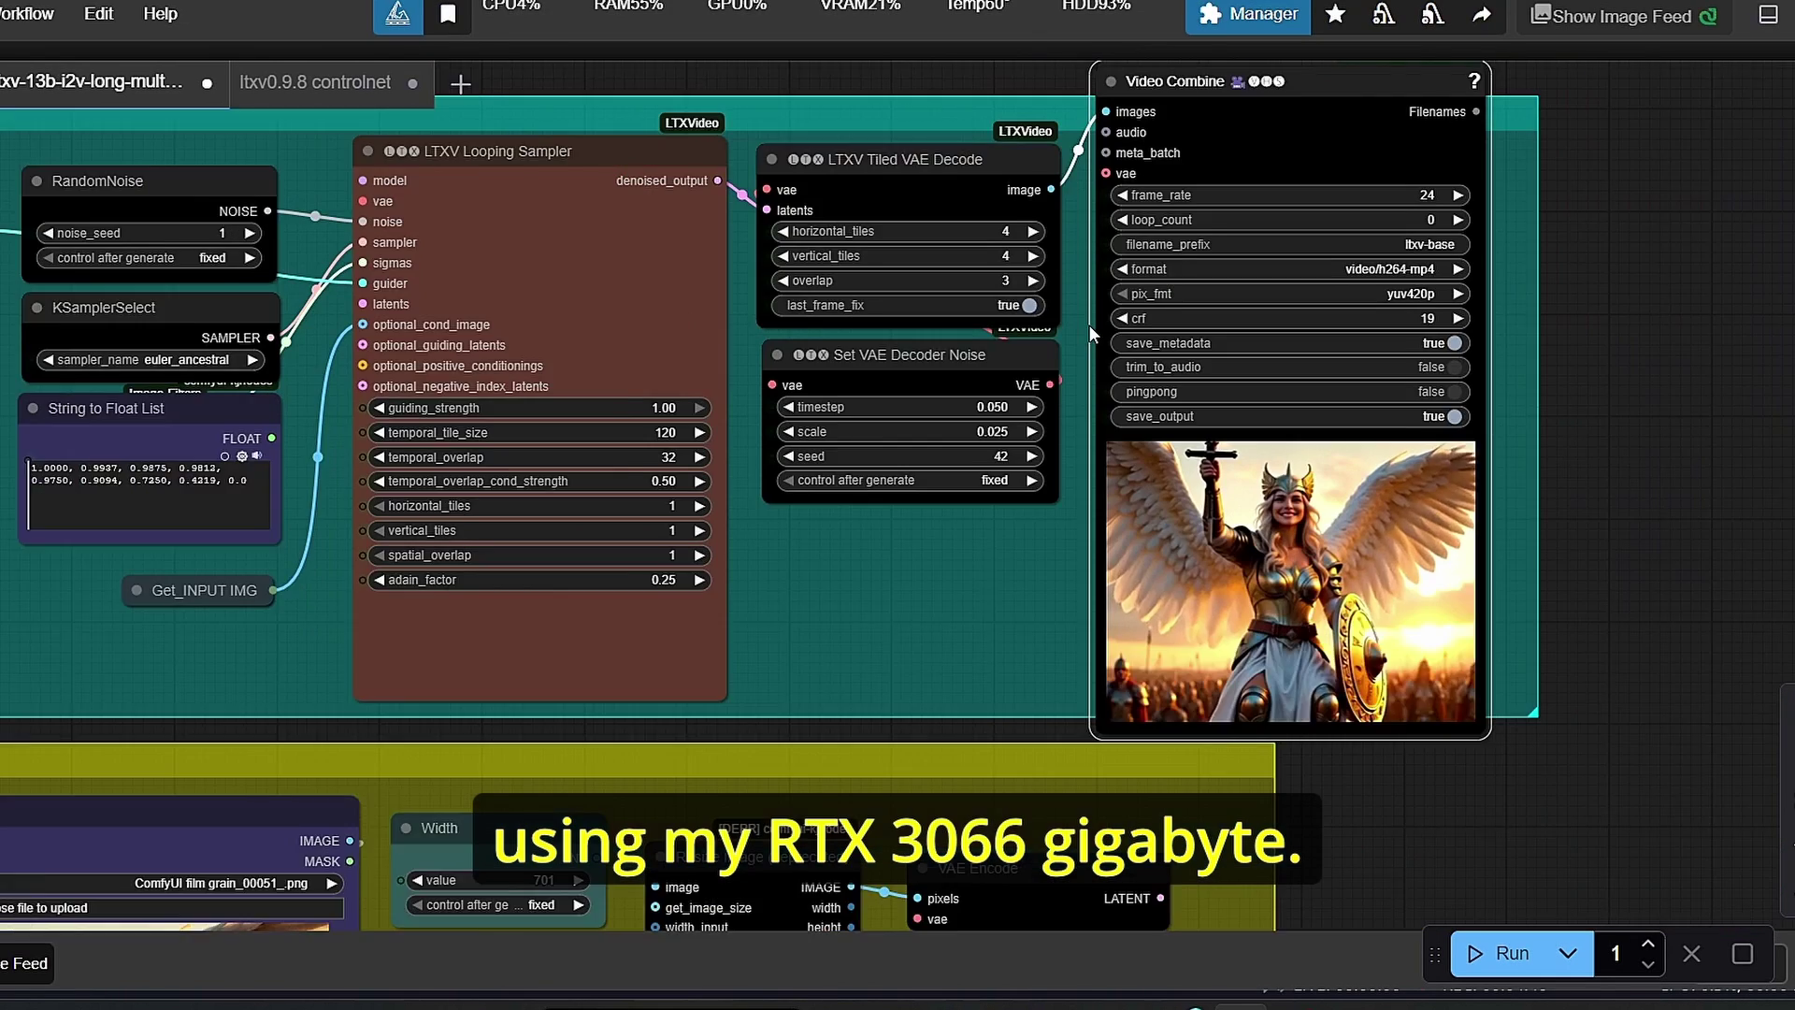
{"action": "scroll", "coordinate": [1088, 324], "scroll_direction": "up", "scroll_amount": 3}
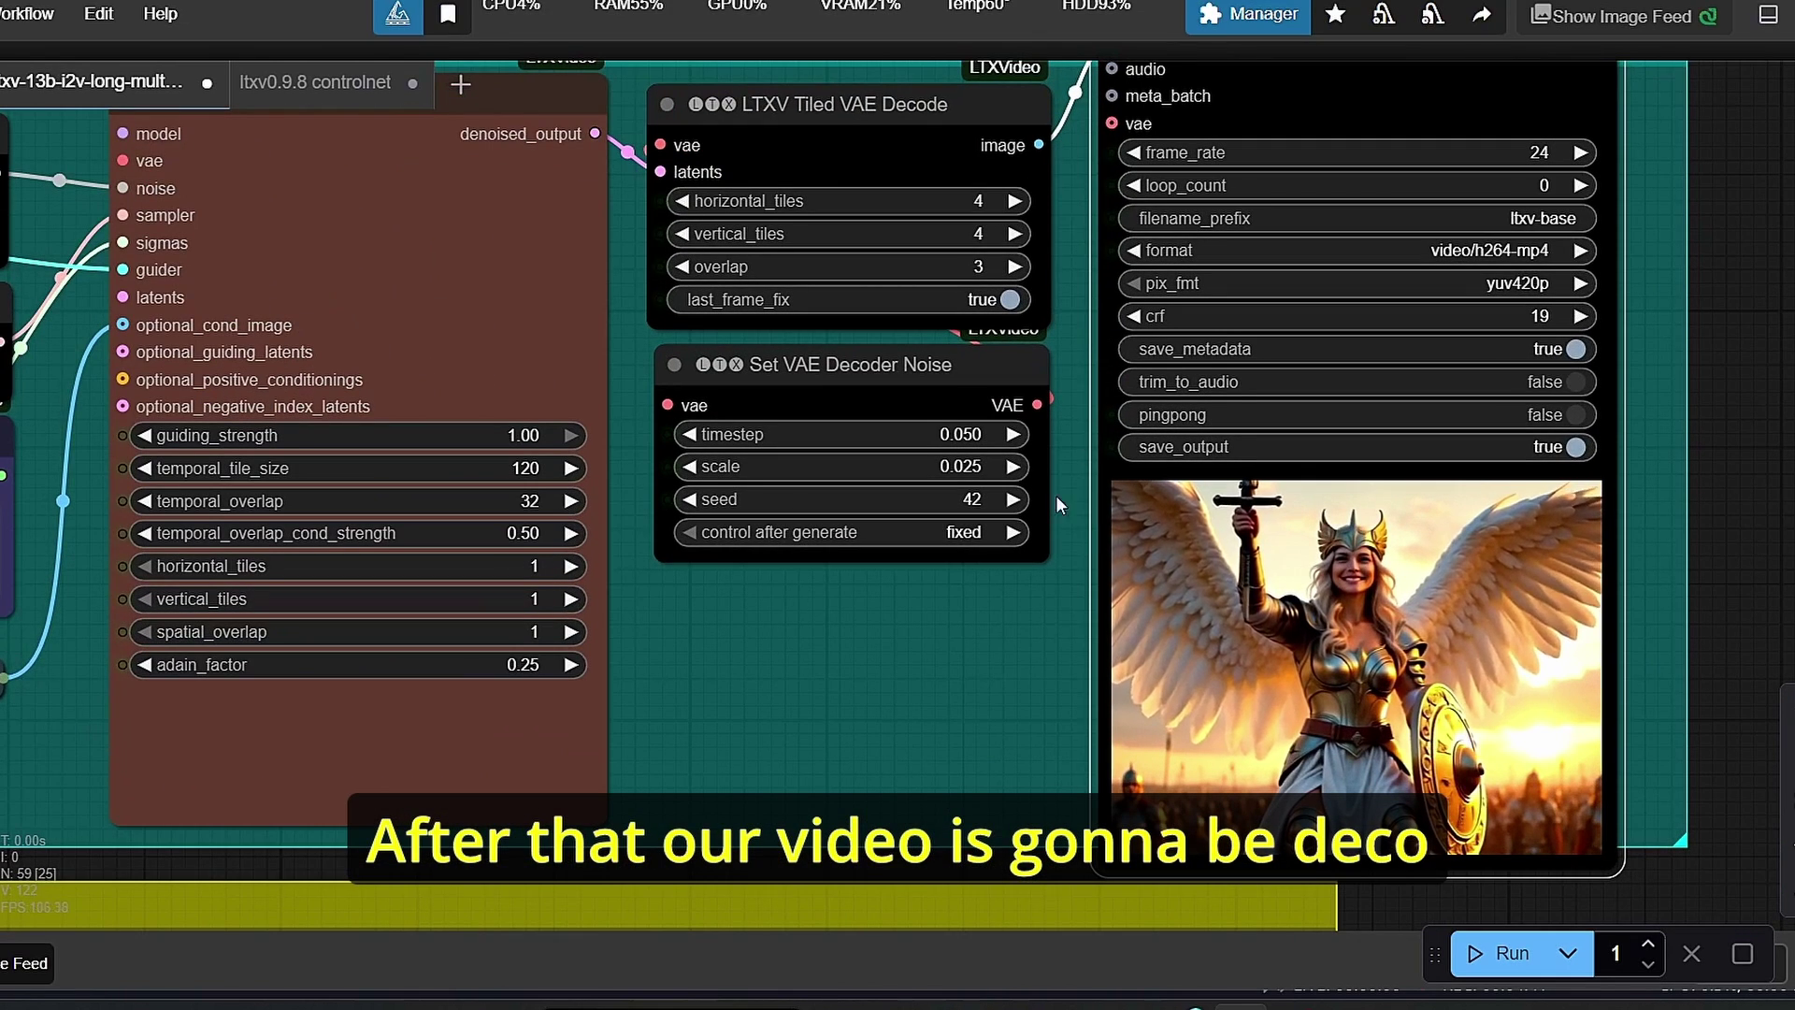
{"action": "left_click_drag", "start_coordinate": [1792, 293], "coordinate": [1611, 432]}
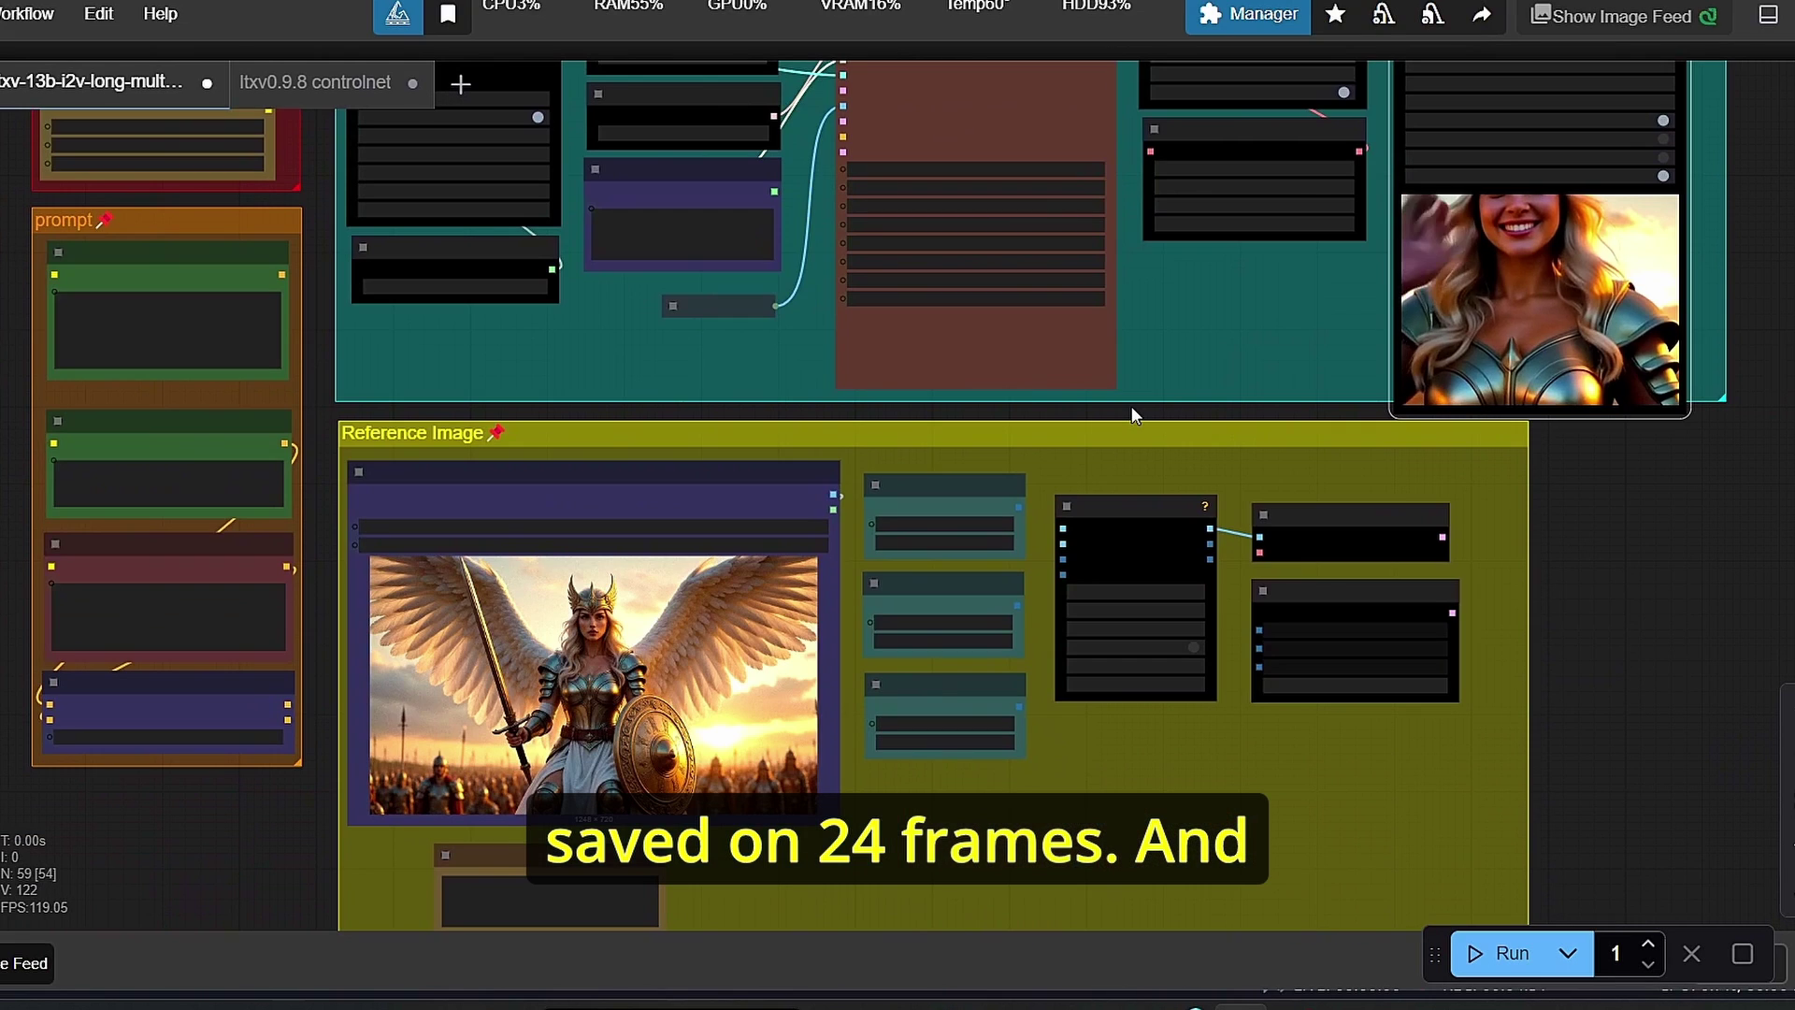
{"action": "left_click_drag", "start_coordinate": [1132, 406], "coordinate": [1137, 418]}
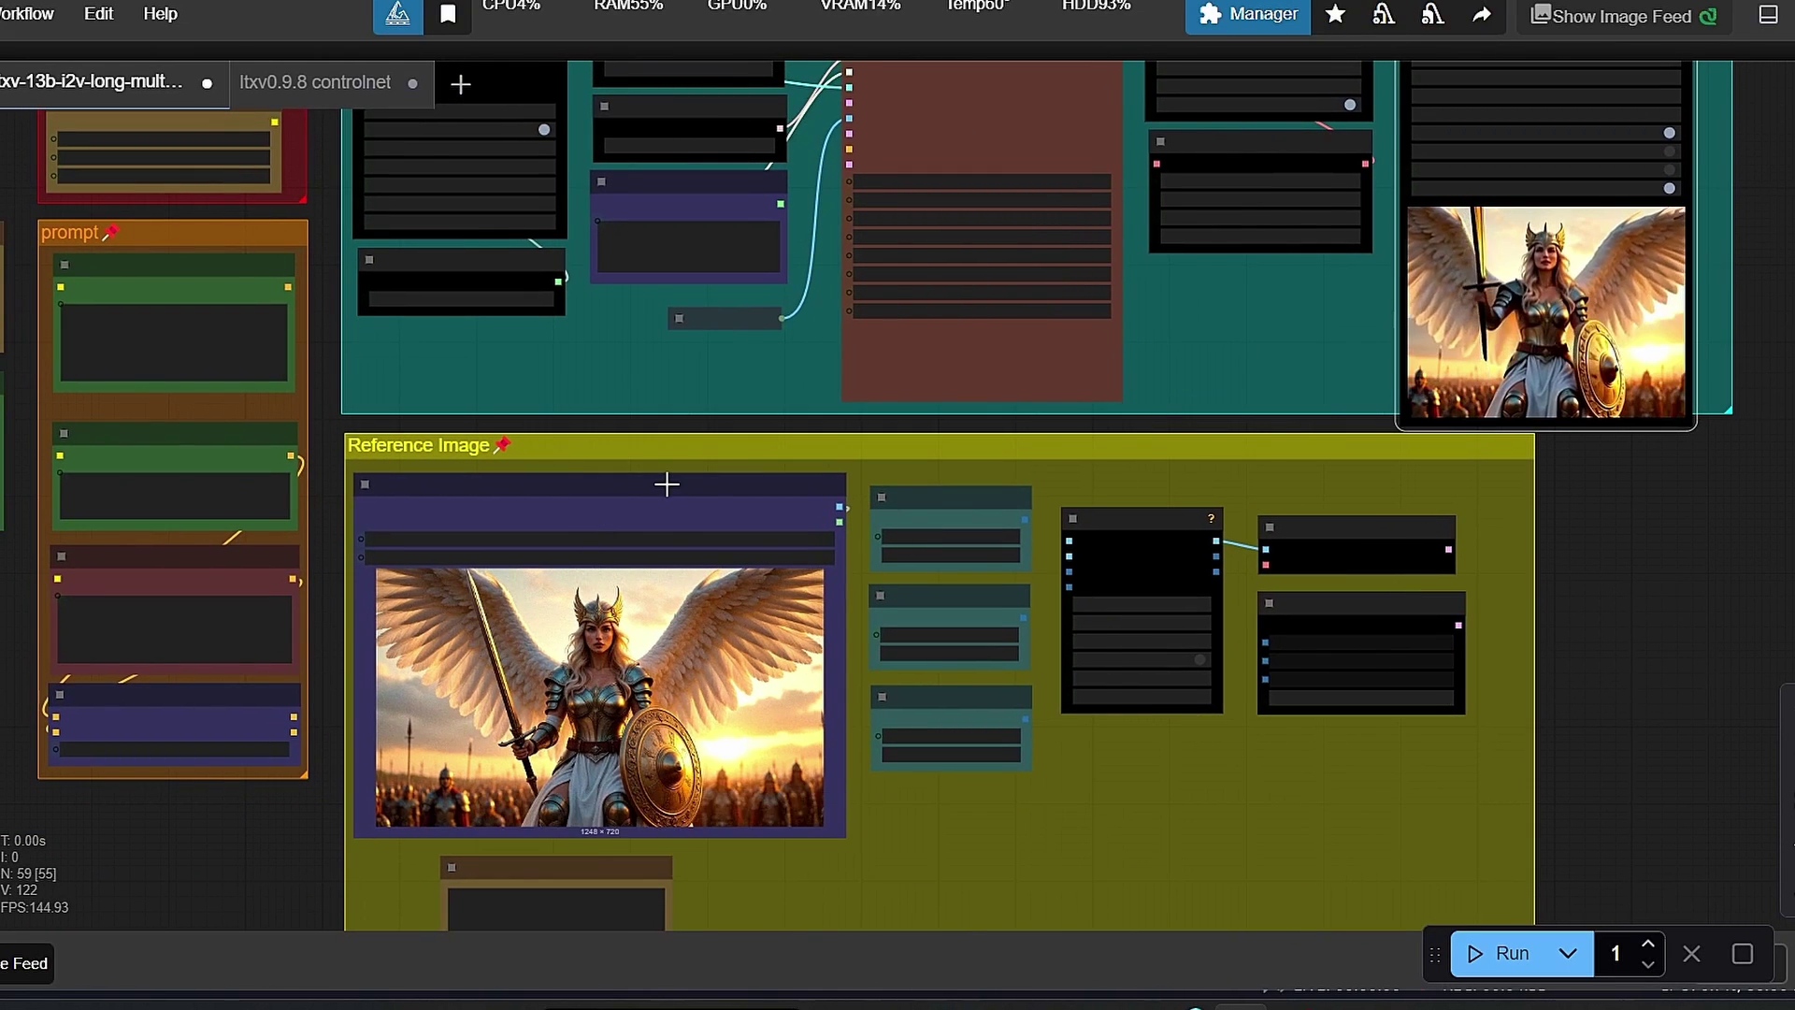